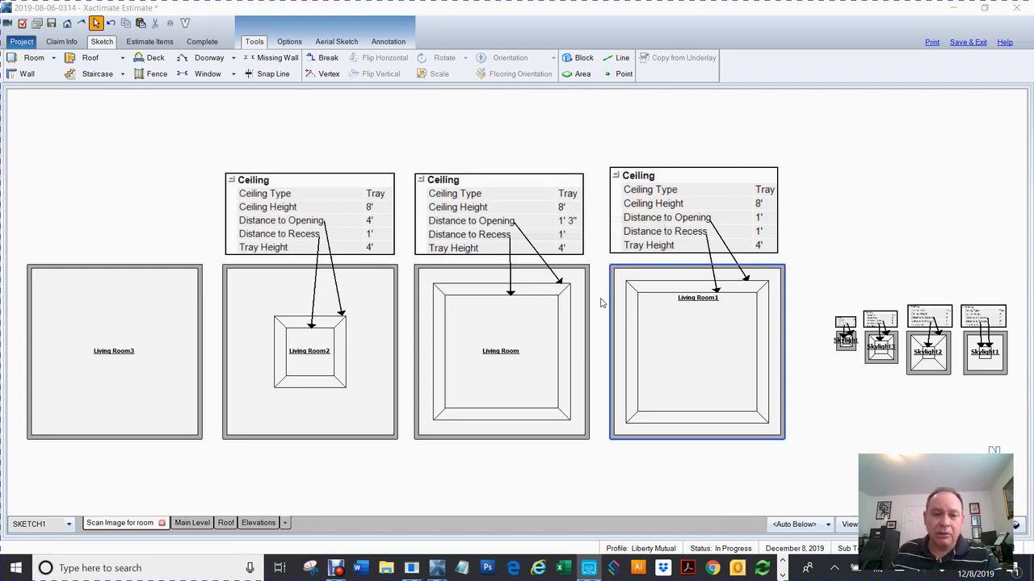
Step: Examine the tray ceilings of all rooms in the 3D view and return to the plan view
click(333, 131)
drag(516, 335, 511, 444)
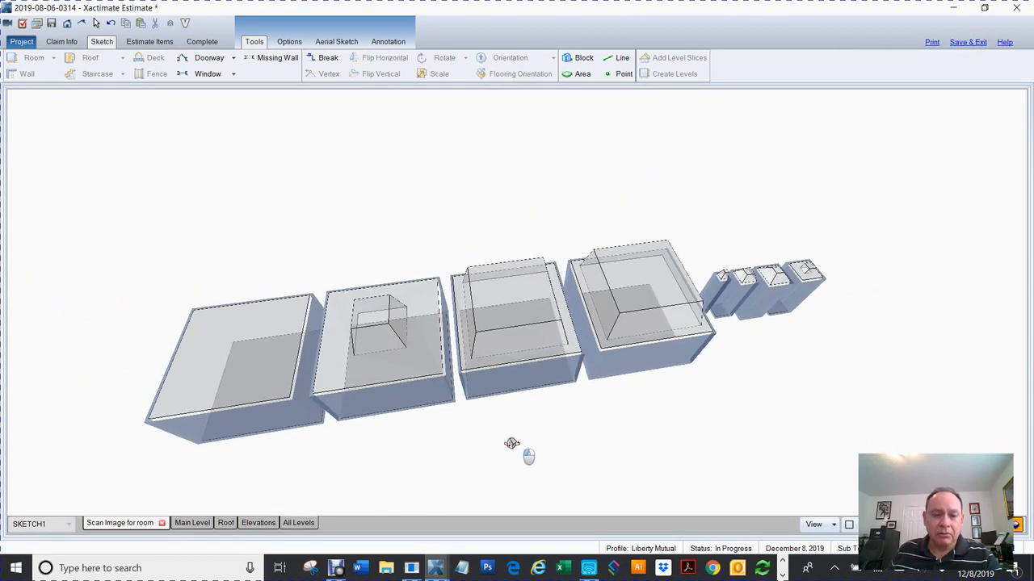
click(417, 368)
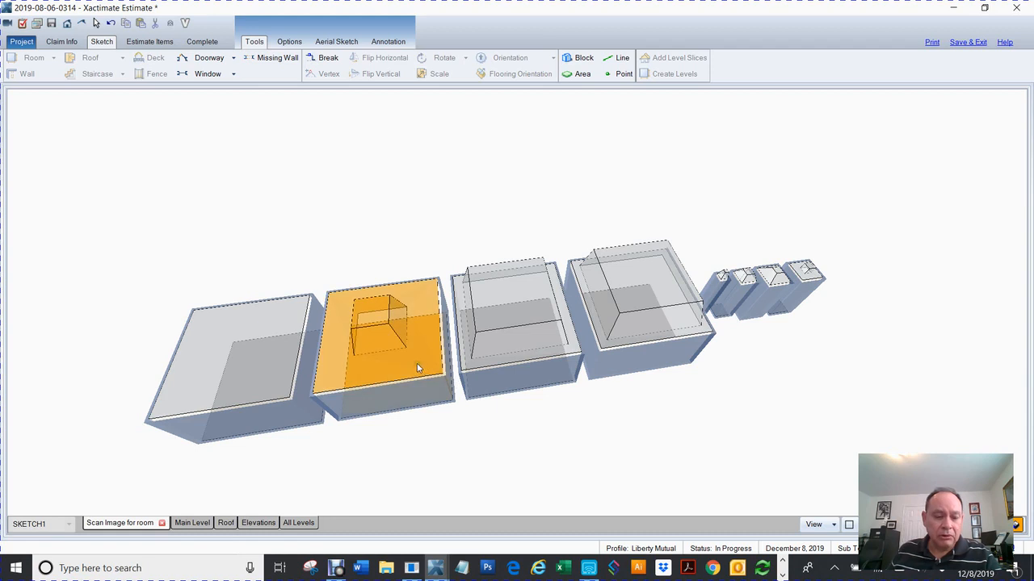
key(F6)
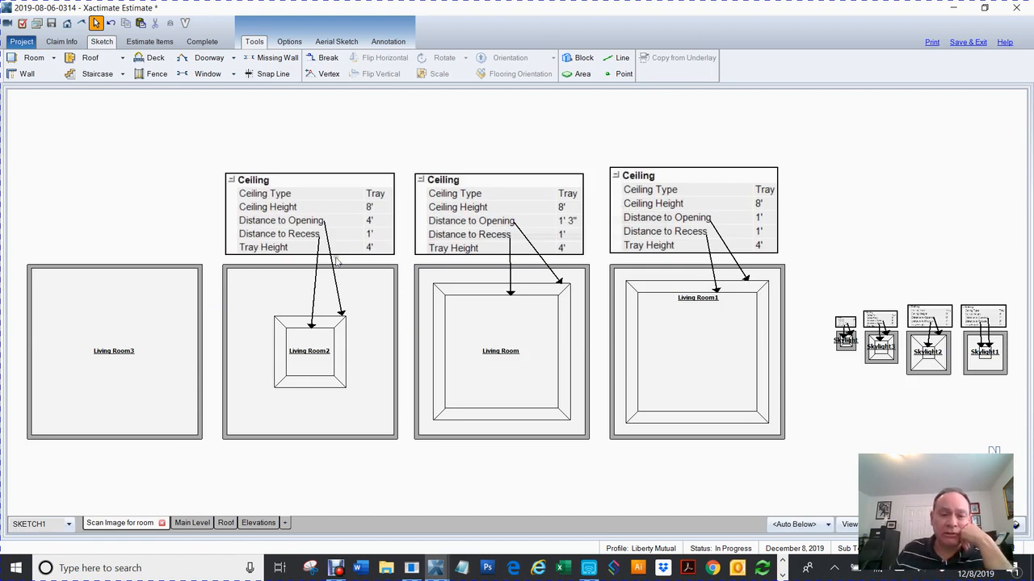
Step: Draw two arrow lines in Living Room2 from the tray opening's side edges to the two side walls
click(352, 308)
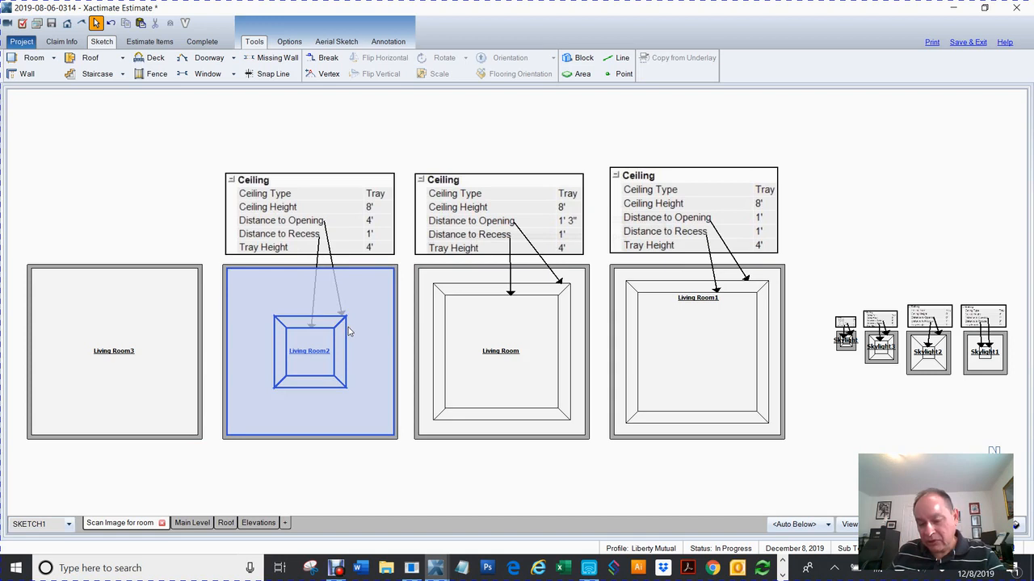
key(Escape)
drag(347, 333, 393, 330)
key(space)
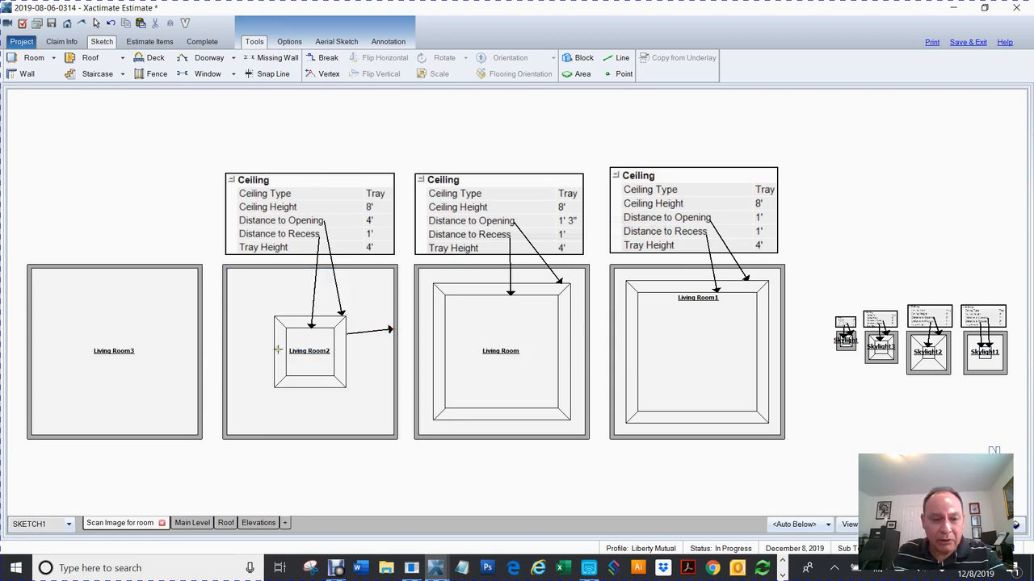
drag(275, 351, 228, 353)
key(space)
click(377, 411)
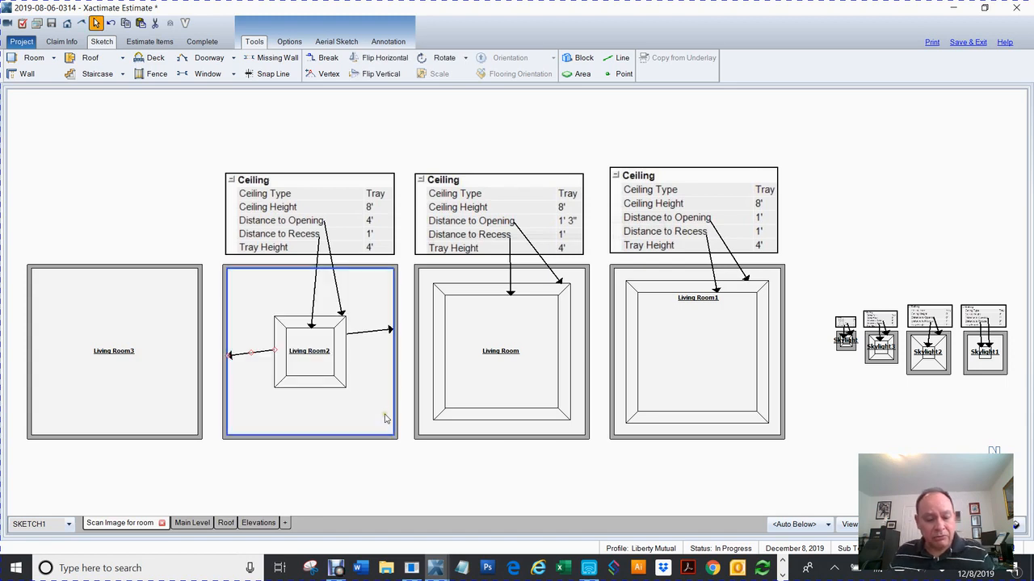
Step: Undo both arrow lines between Living Room2's tray opening and its side walls
key(ctrl+z)
key(ctrl+z)
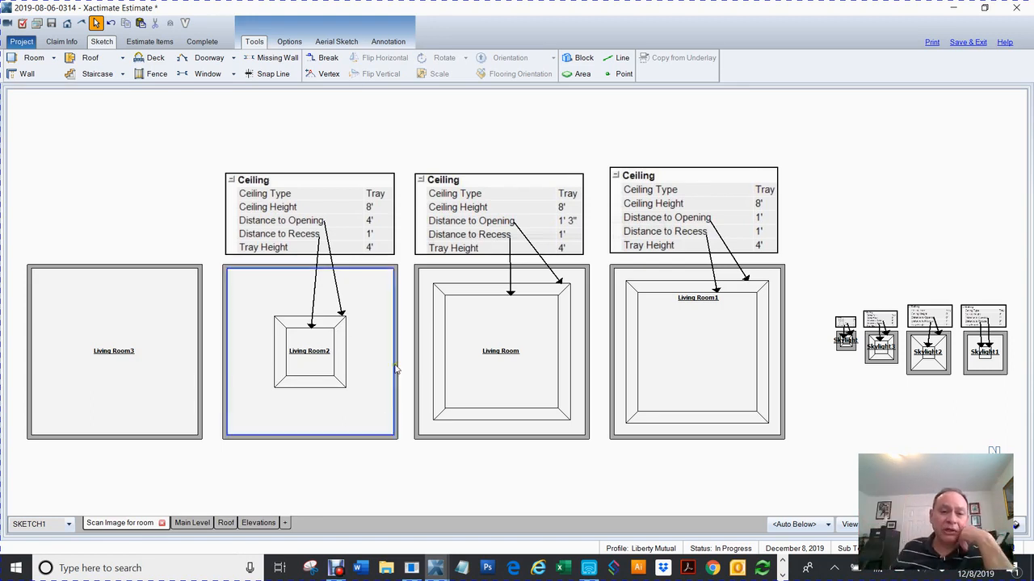
click(10, 75)
click(304, 343)
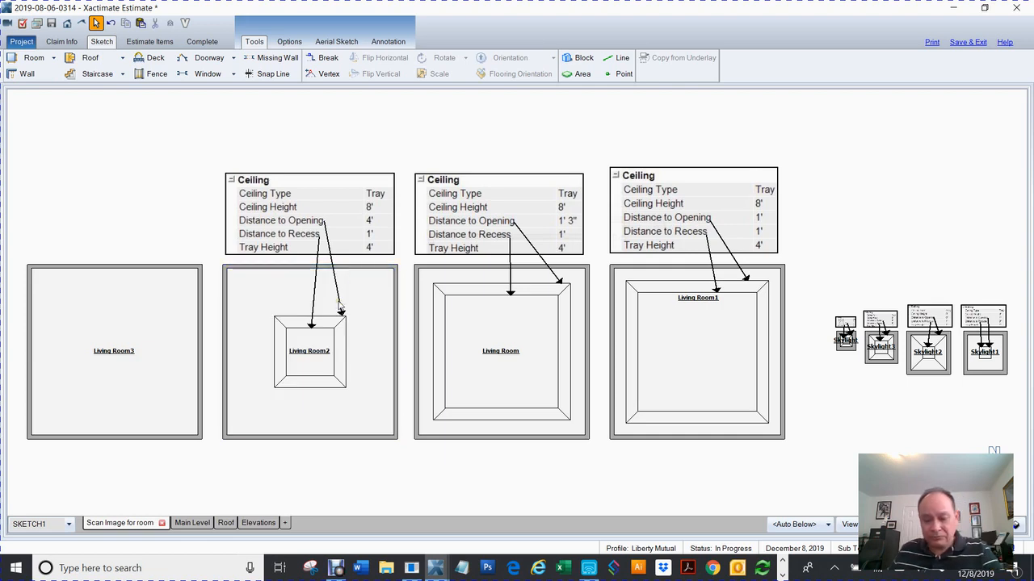
Step: Draw an arrow line from Living Room2's upper wall to the tray opening's edge and delete it
key(d)
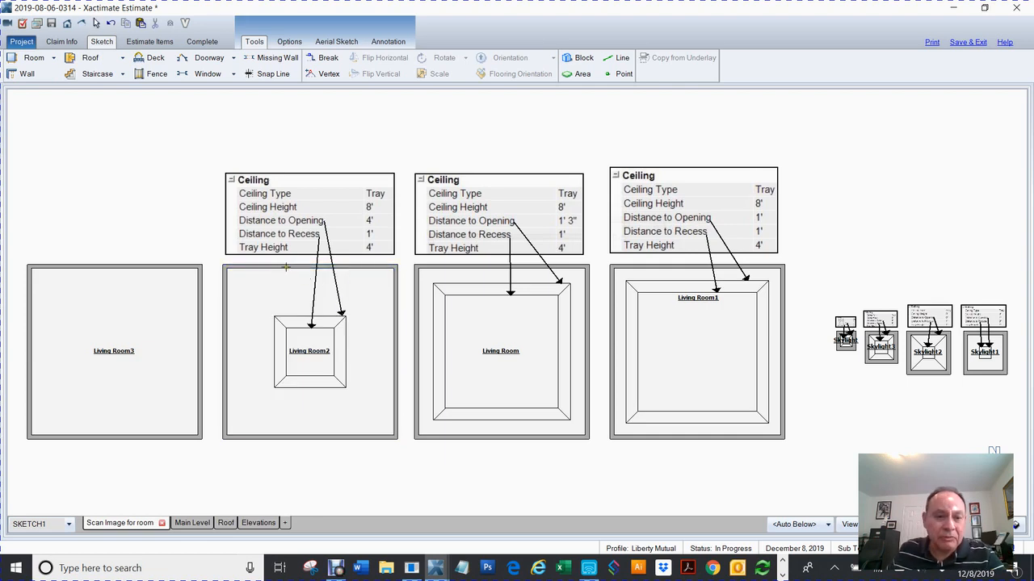
click(286, 267)
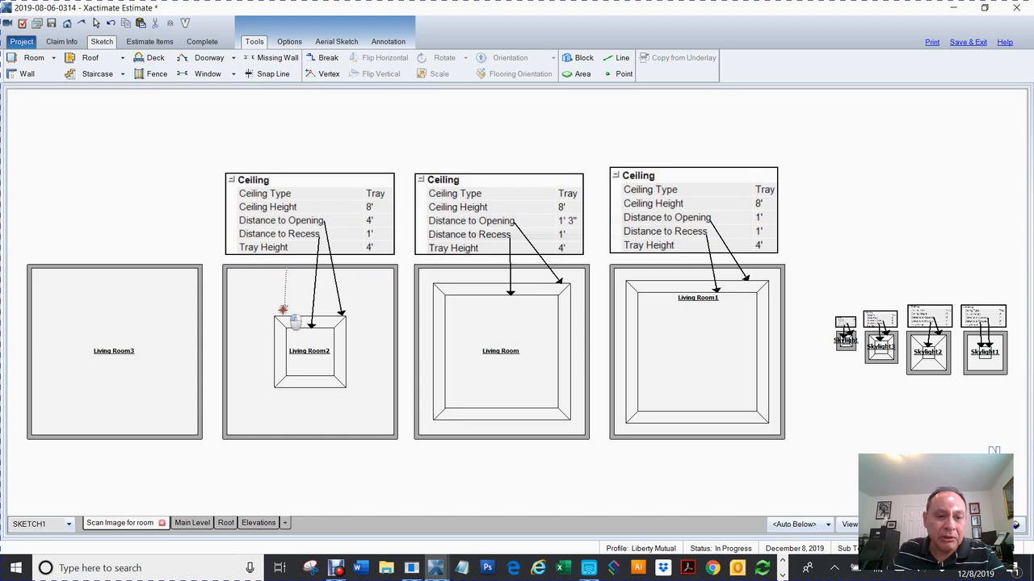
click(282, 313)
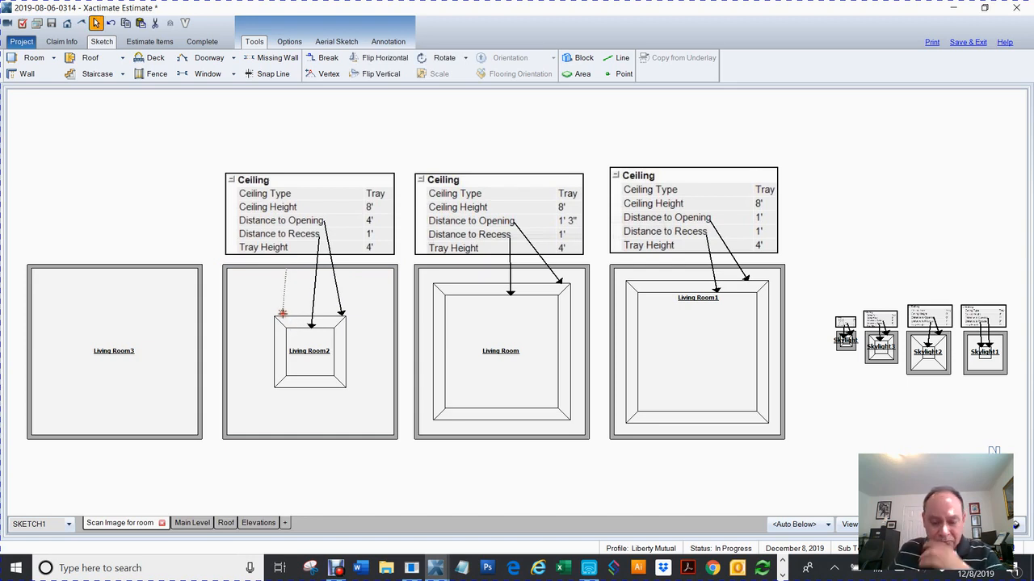
key(Delete)
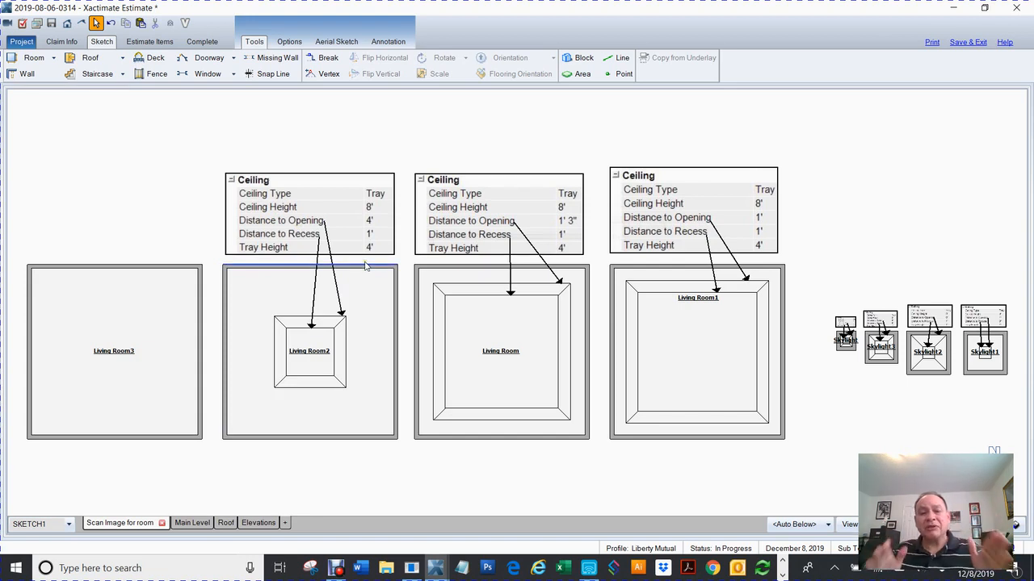
Step: Check the Distance to Opening and Distance to Recess settings in Living Room2's room properties
click(306, 357)
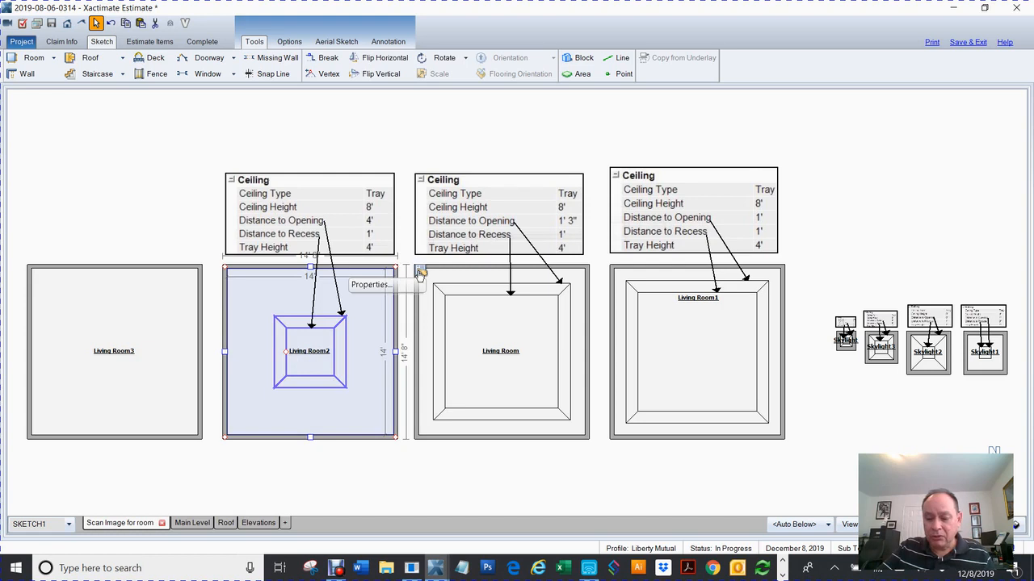
click(419, 273)
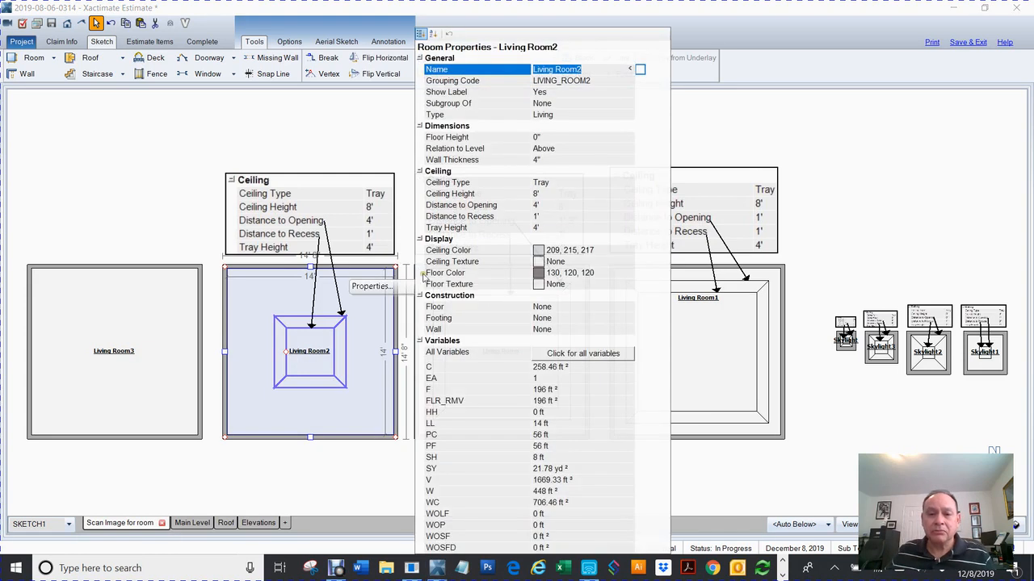
click(541, 207)
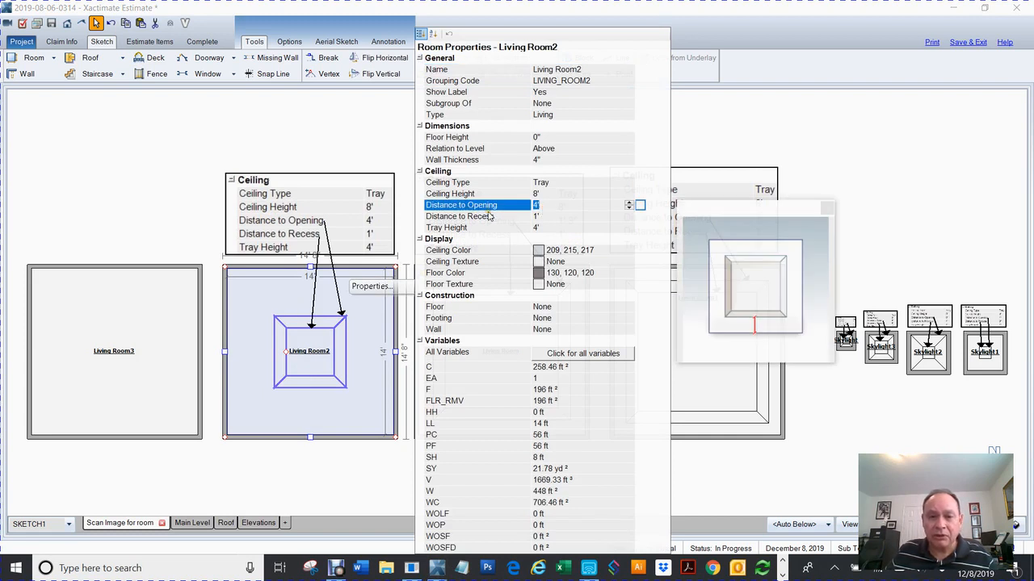
click(539, 218)
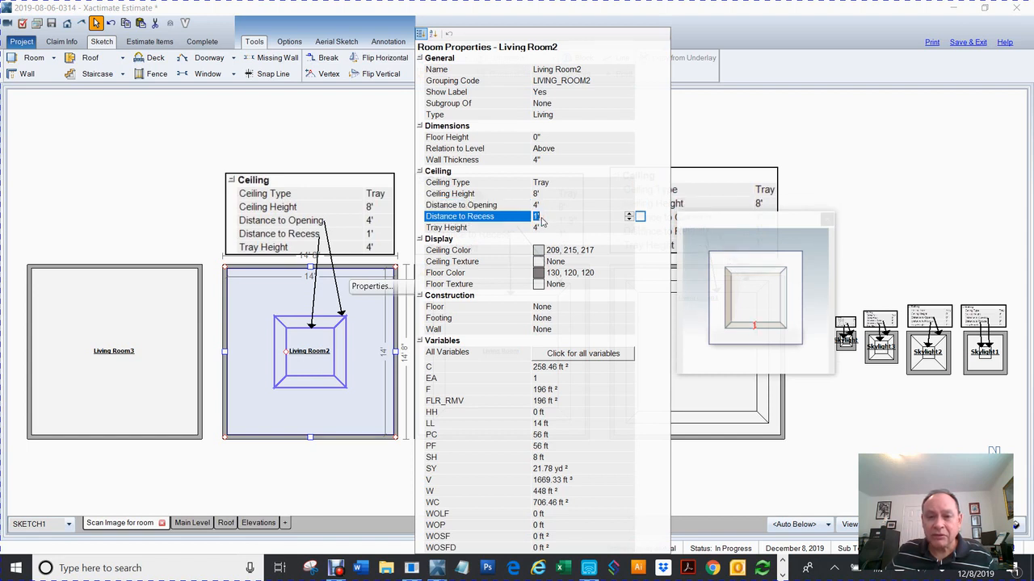
click(158, 210)
Step: Draw an arrow from Living Room2's tray opening edge to its inner recess edge and remove it
scroll(435, 321, up, 4)
drag(261, 302, 535, 234)
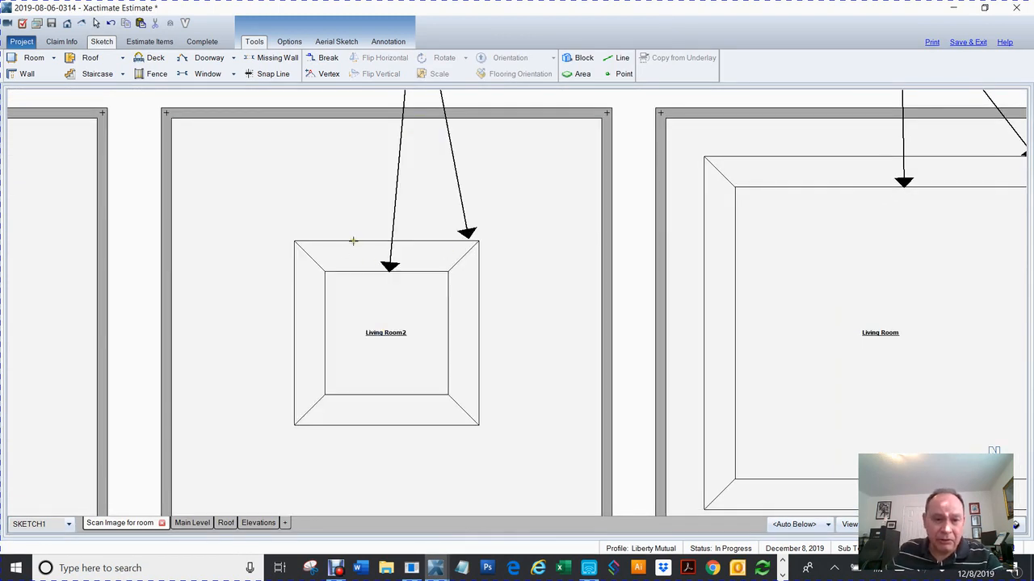
drag(353, 240, 353, 272)
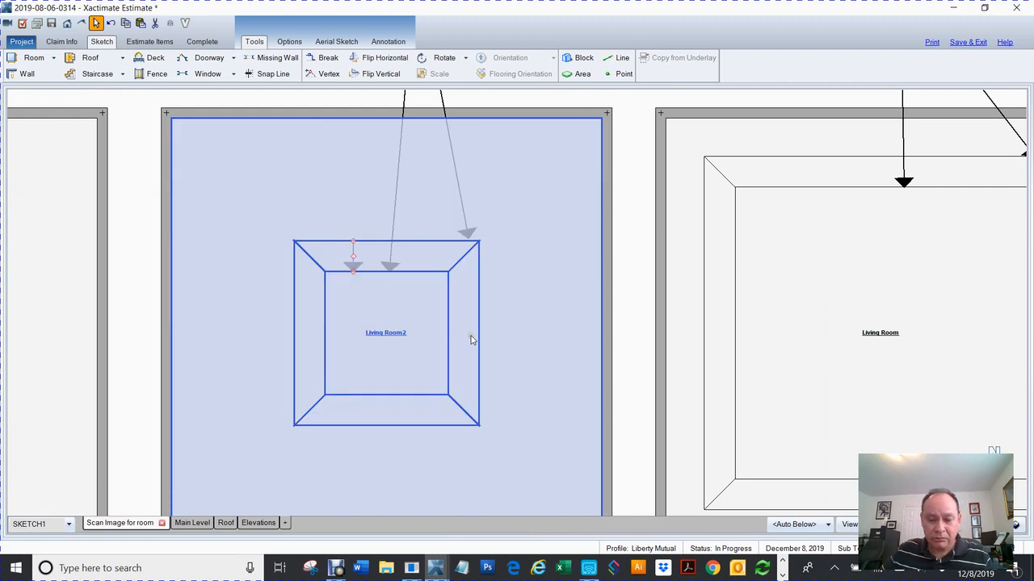
key(F6)
key(F6)
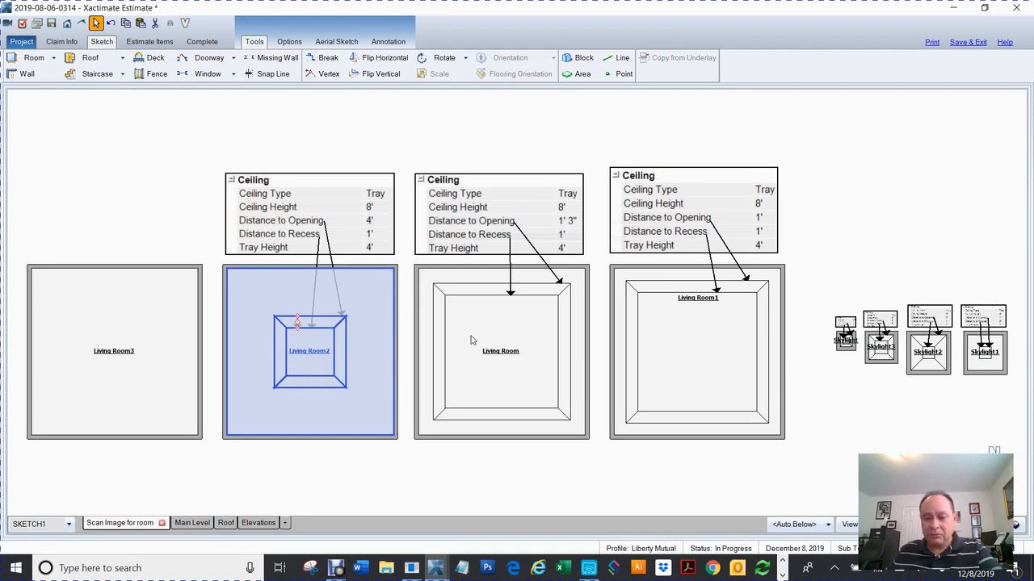
key(Escape)
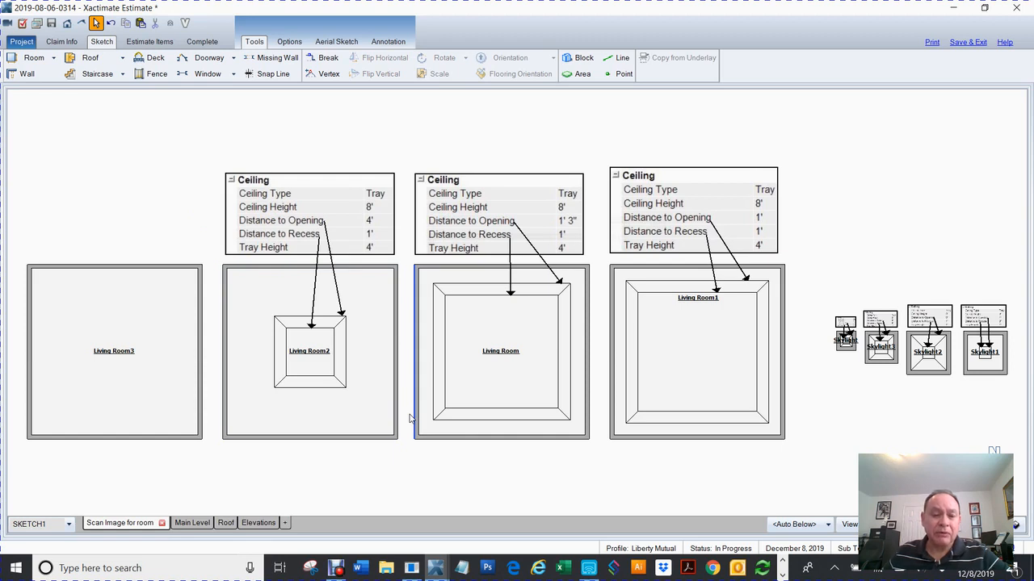
Step: Inspect Living Room2's tray ceiling in 3D from several angles and return to the plan view
click(322, 364)
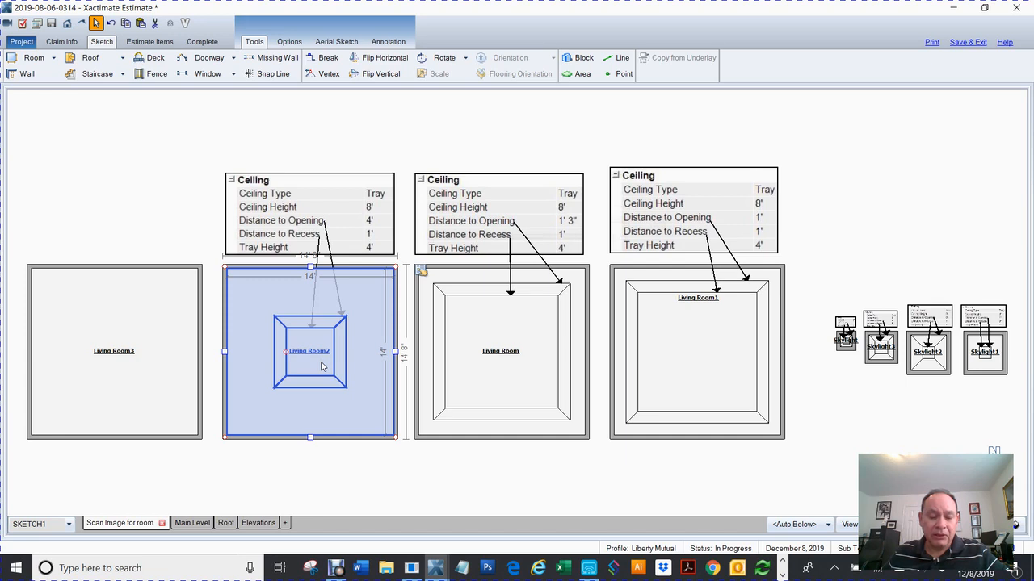
key(F8)
mouse_move(332, 380)
mouse_down()
mouse_move(443, 224)
mouse_move(415, 221)
mouse_up()
drag(402, 314, 478, 255)
click(276, 319)
drag(276, 318, 500, 369)
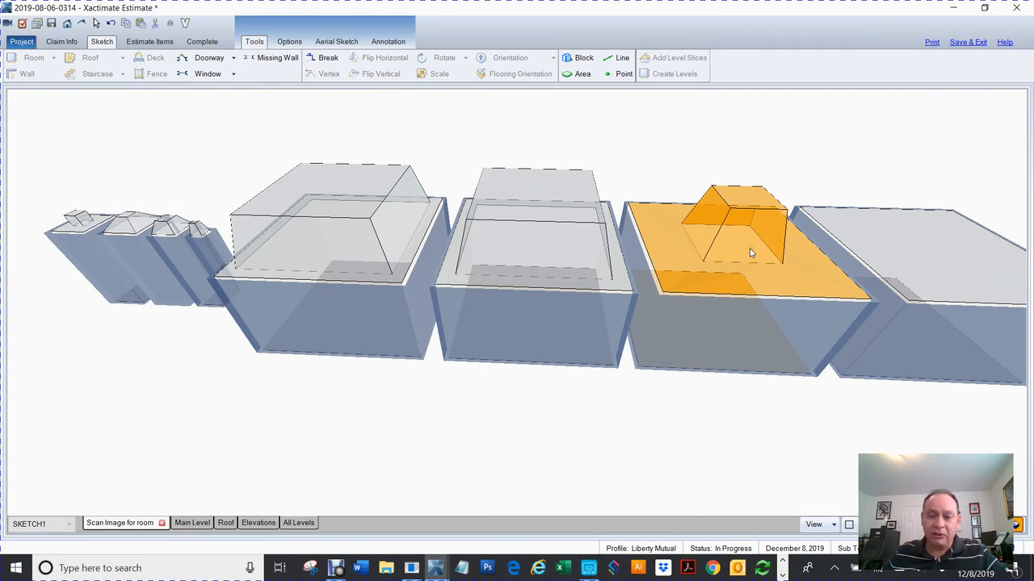
drag(672, 392, 388, 334)
scroll(319, 328, down, 3)
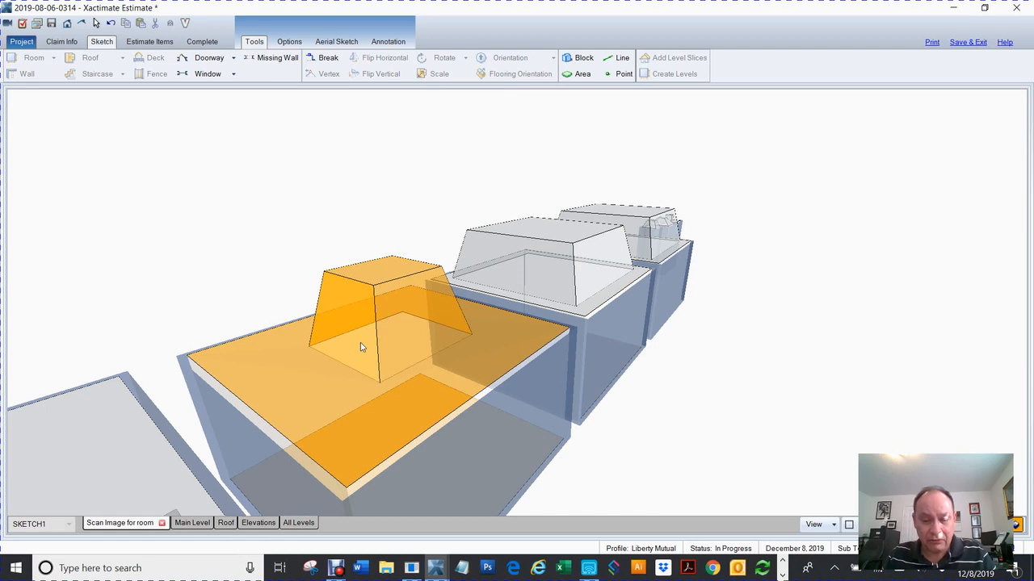
key(F8)
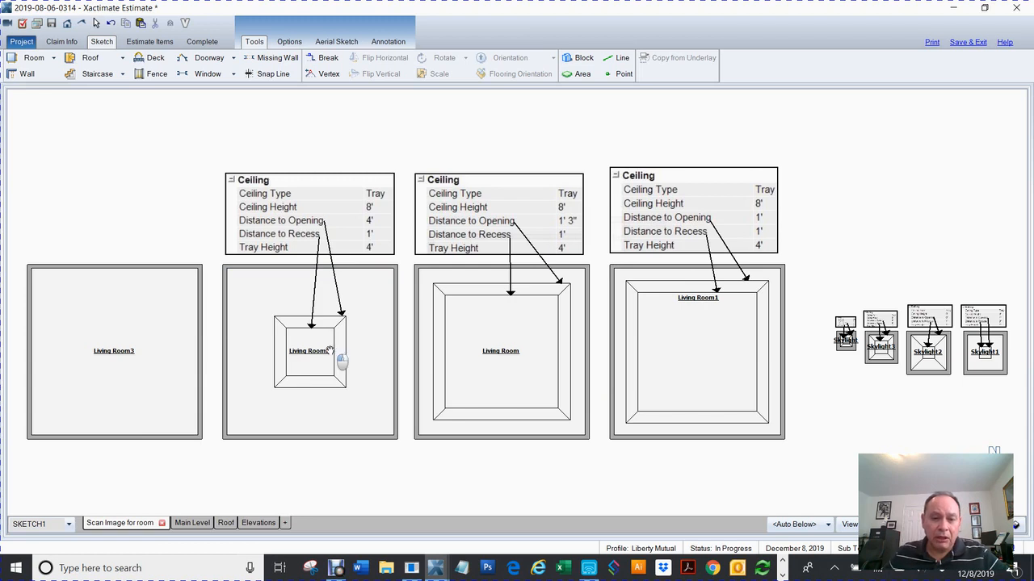
Step: Draw a reference area of about 6' by 5' 11" over the outer opening of Living Room2's tray ceiling
drag(330, 351, 456, 321)
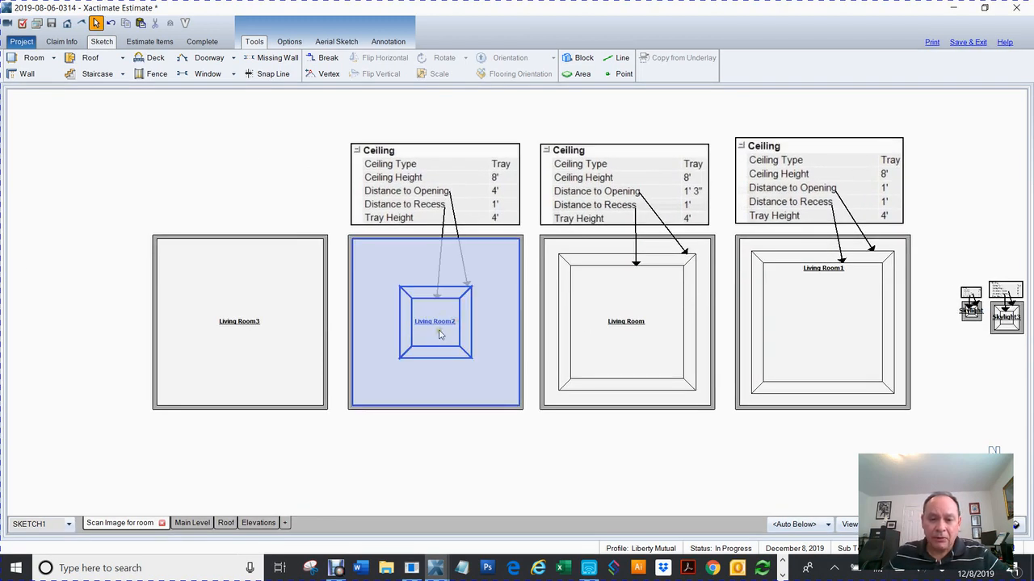
click(440, 326)
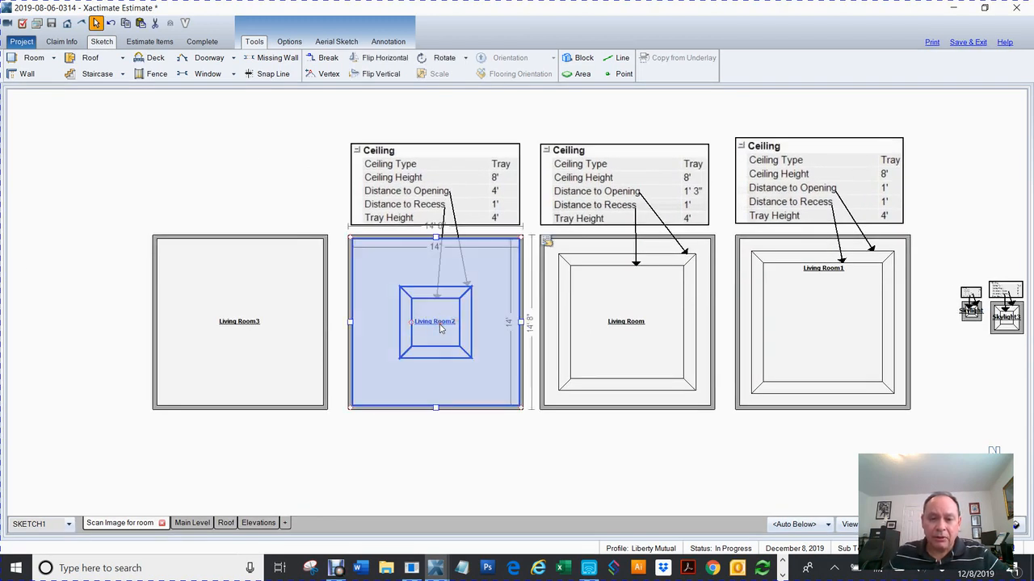
scroll(440, 327, up, 2)
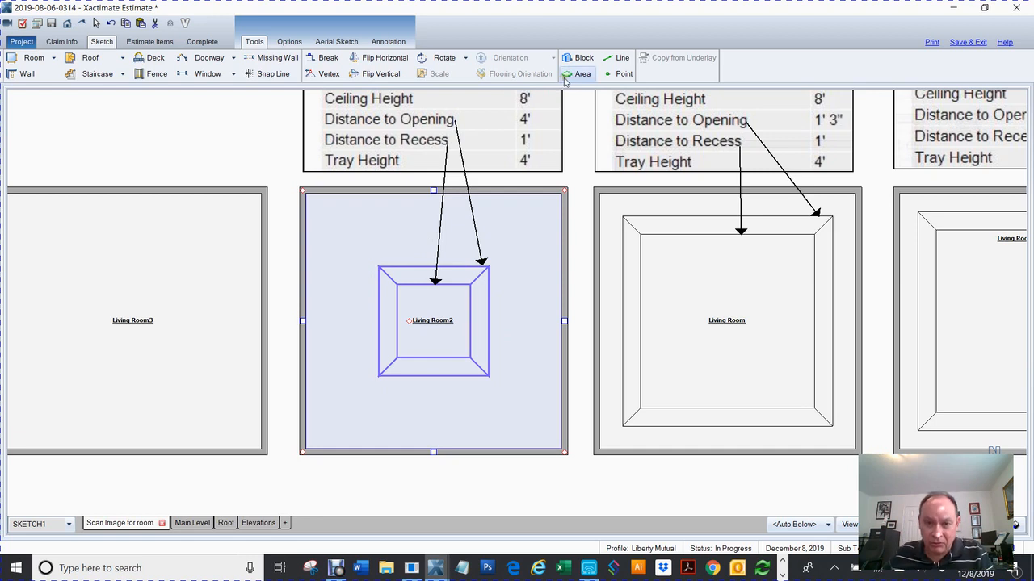
key(a)
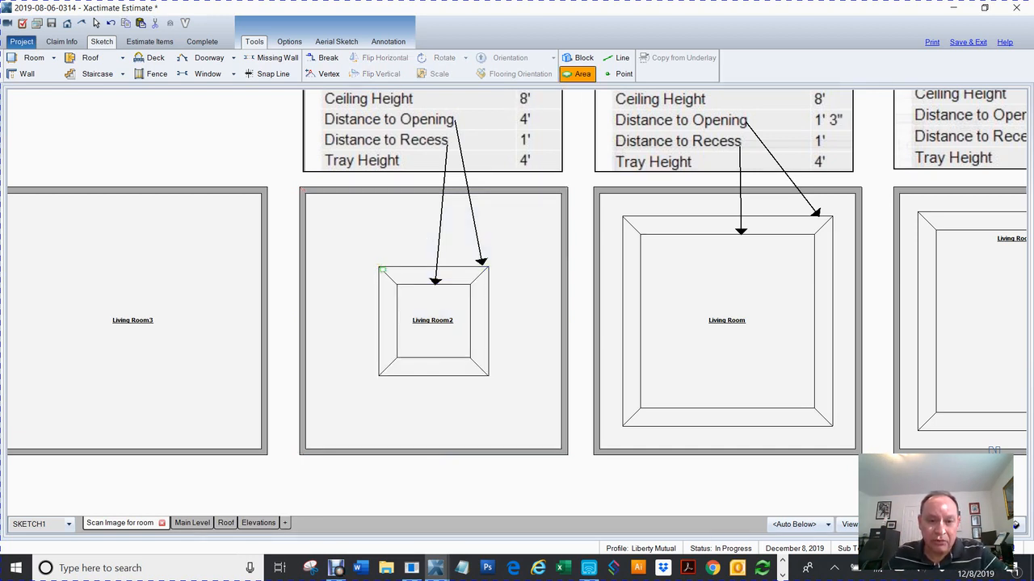
drag(380, 271, 487, 375)
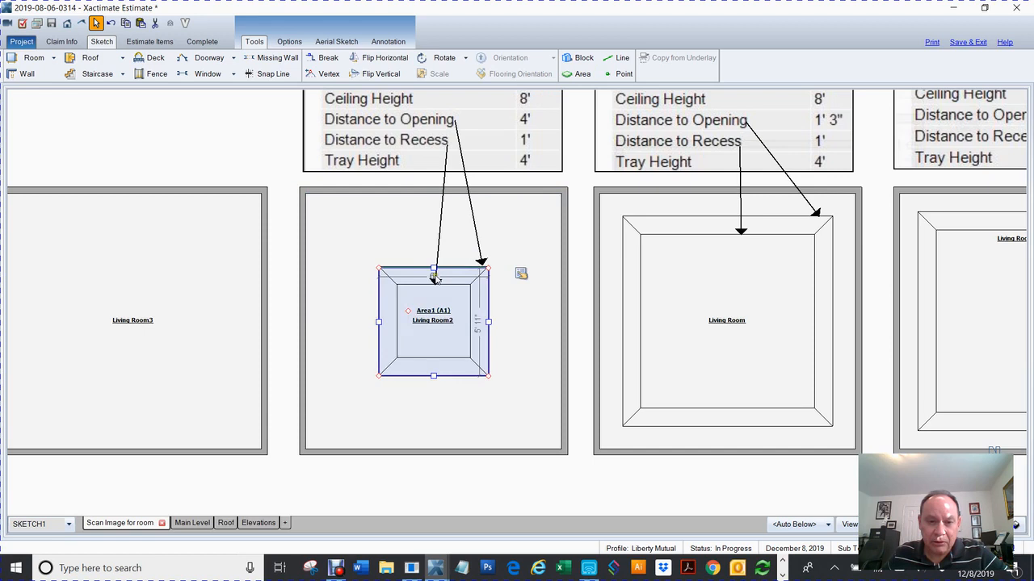
Step: Stretch the reference area's upper edge to the tray opening's edge so its sides are 6' long
click(453, 321)
scroll(453, 322, up, 1)
scroll(453, 322, up, 2)
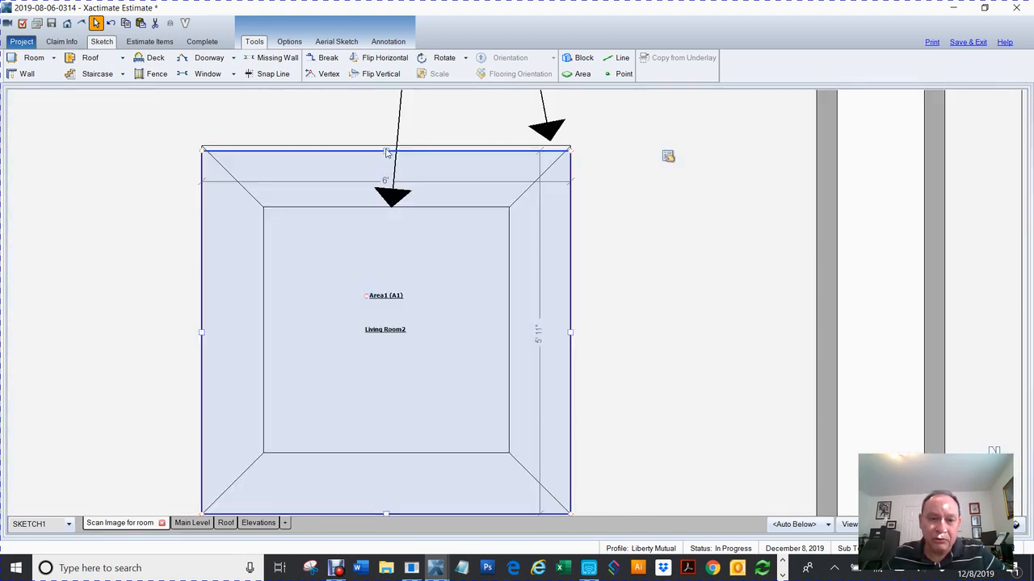
click(389, 151)
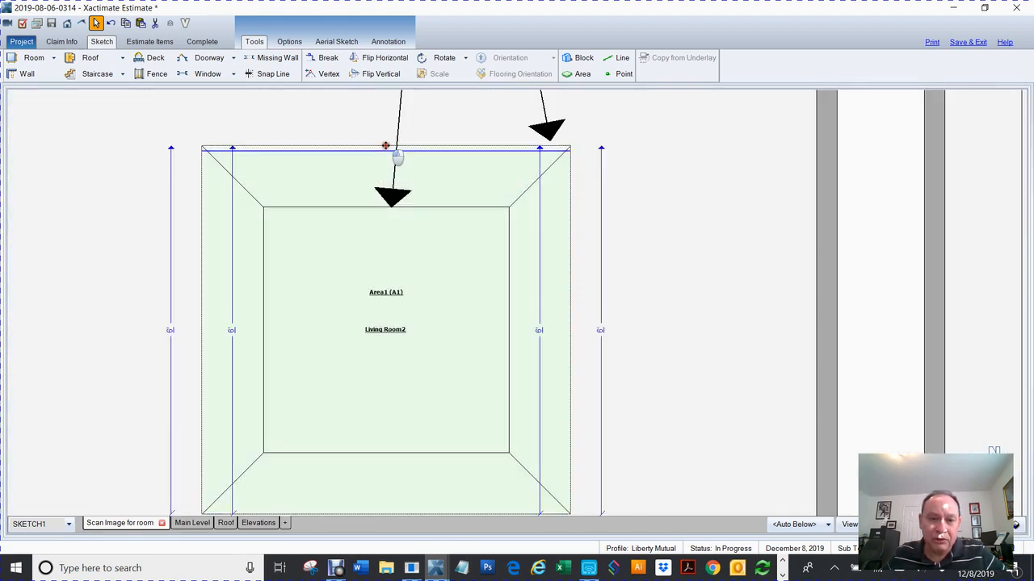
scroll(437, 192, down, 3)
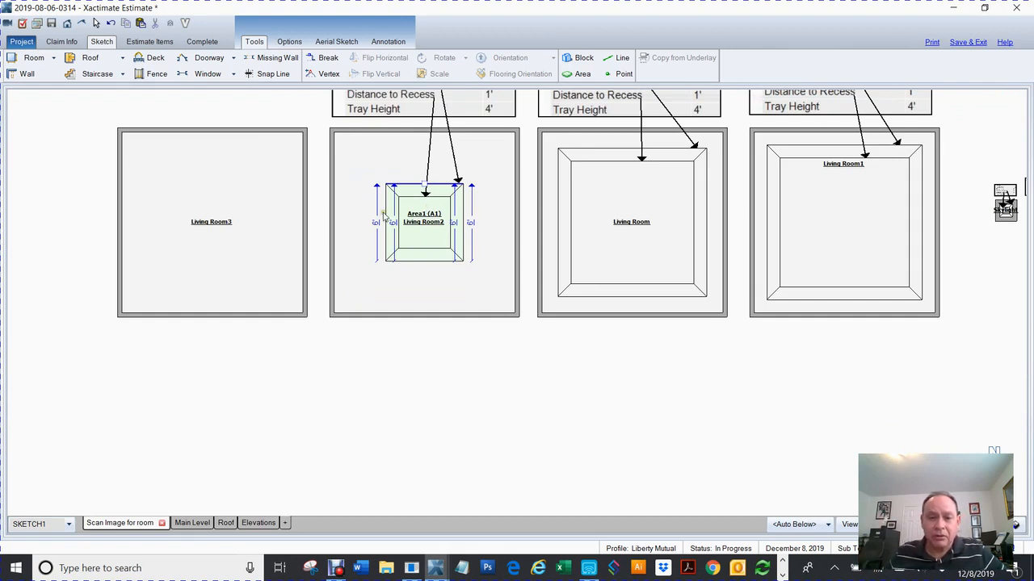
Step: Delete the reference area drawn over Living Room2's tray opening
click(416, 201)
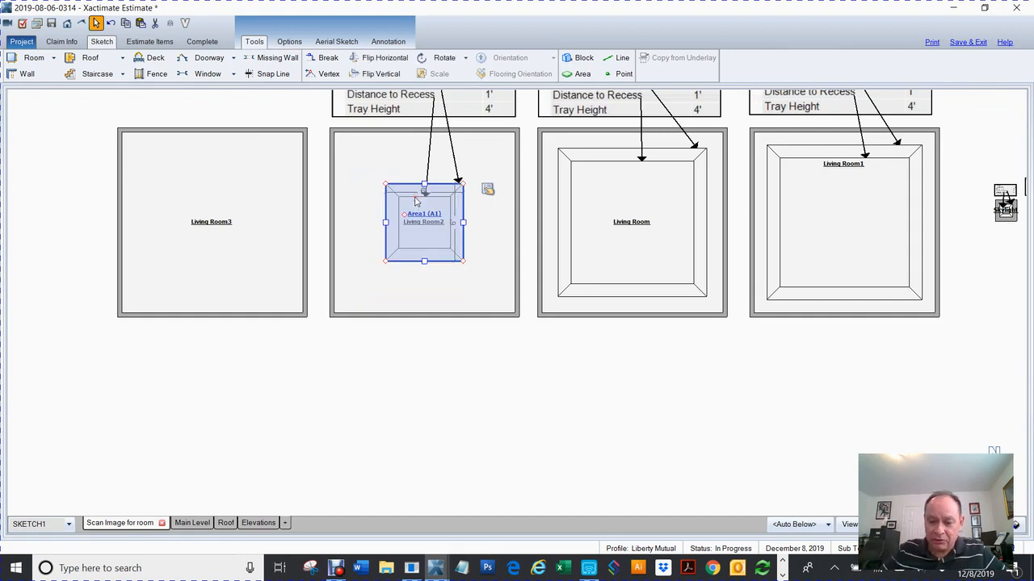
double_click(415, 201)
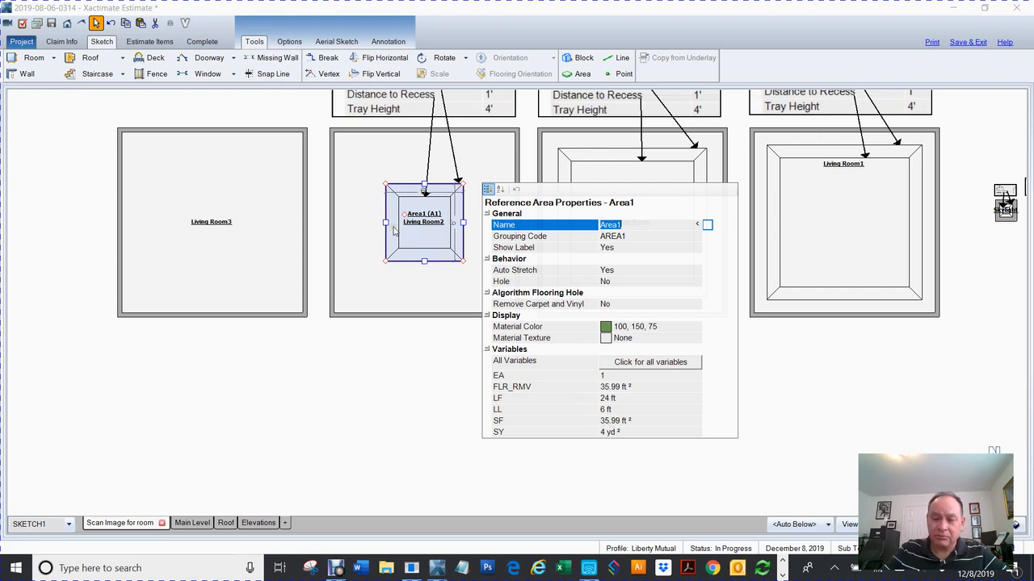
key(BackSpace)
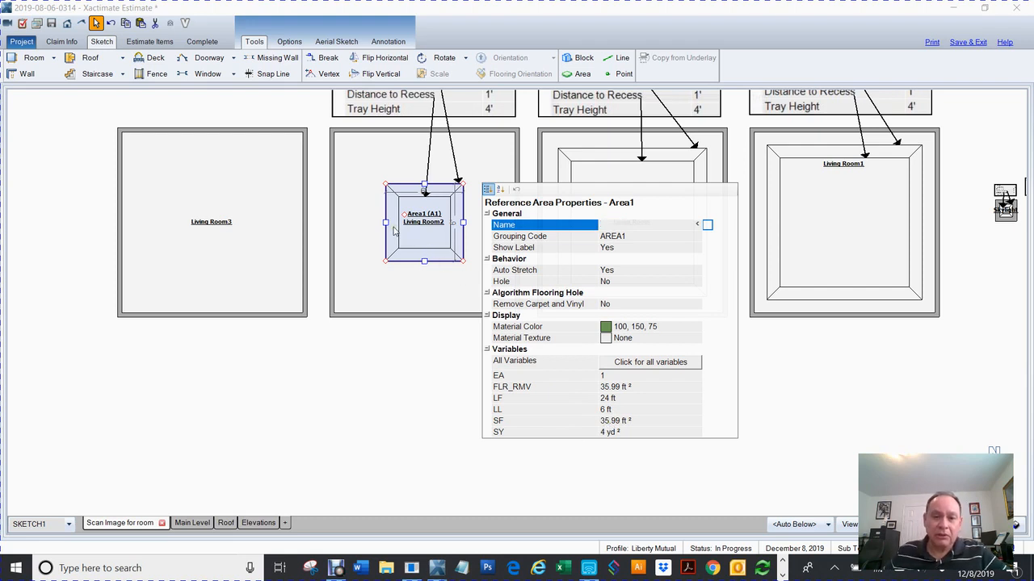
click(413, 203)
key(Delete)
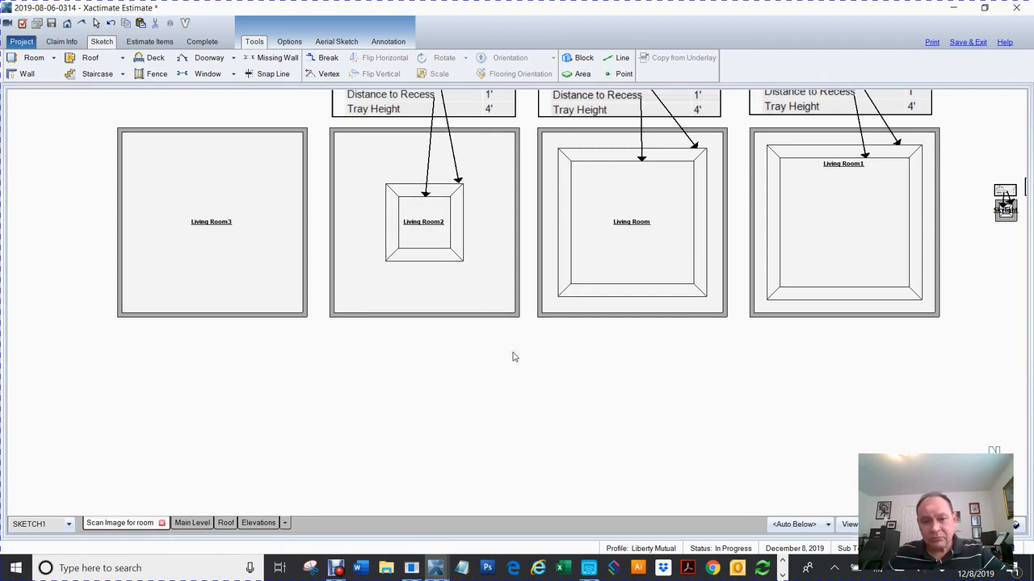
Step: Display the price list search and line items alongside the sketch of Living Room3 and Living Room2
drag(517, 364, 594, 387)
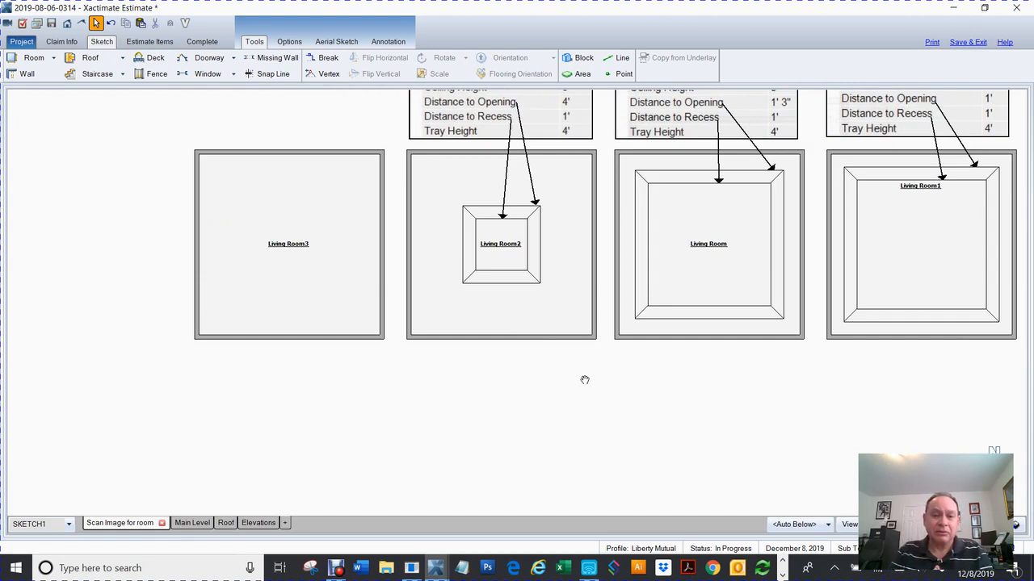
click(496, 225)
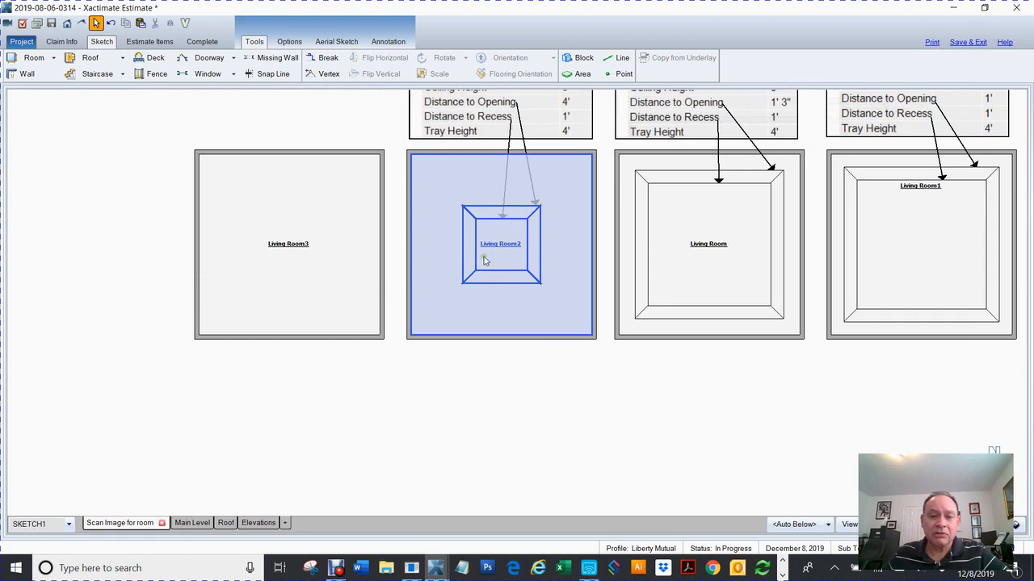
click(271, 283)
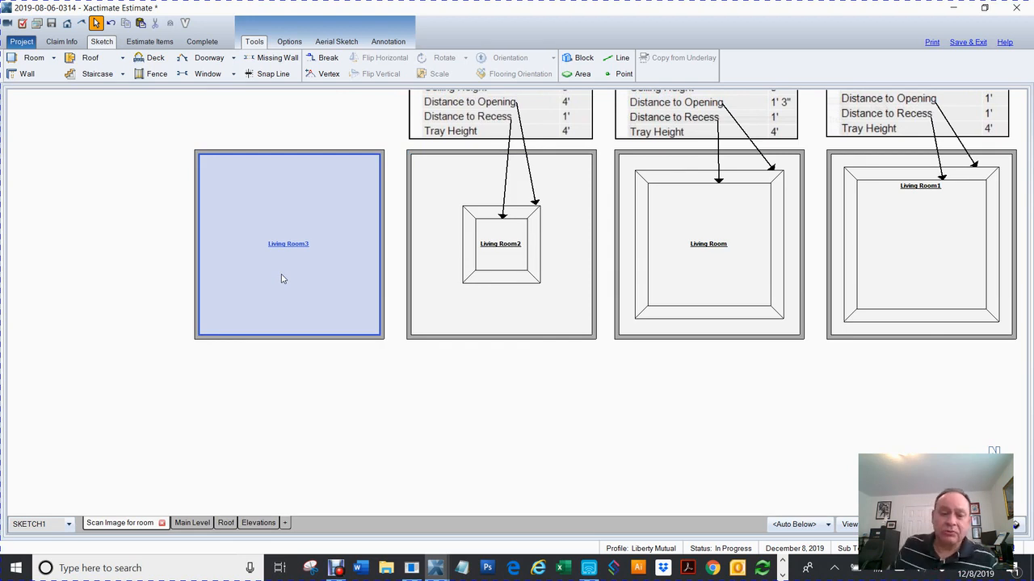
drag(288, 267, 315, 275)
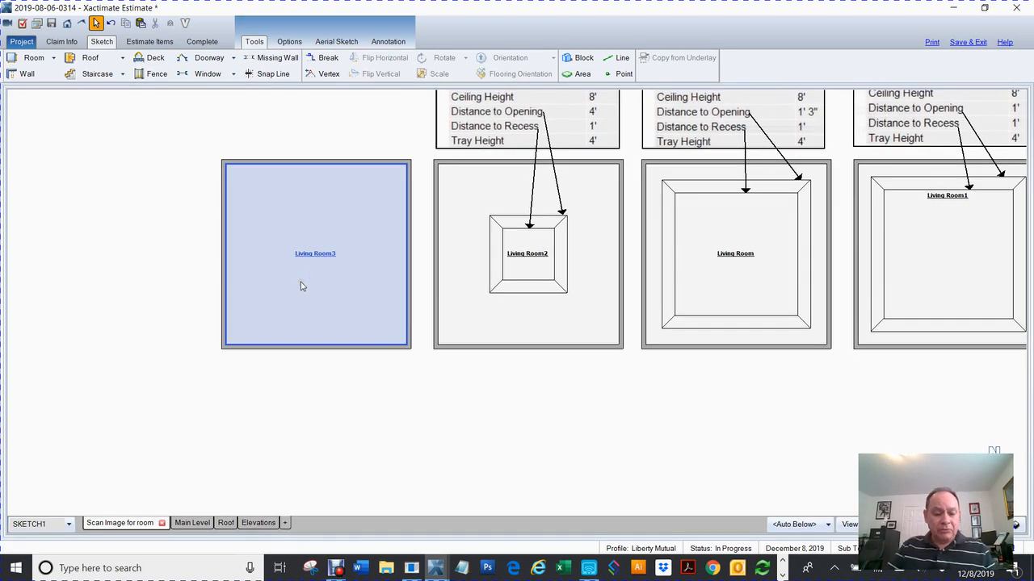
key(F11)
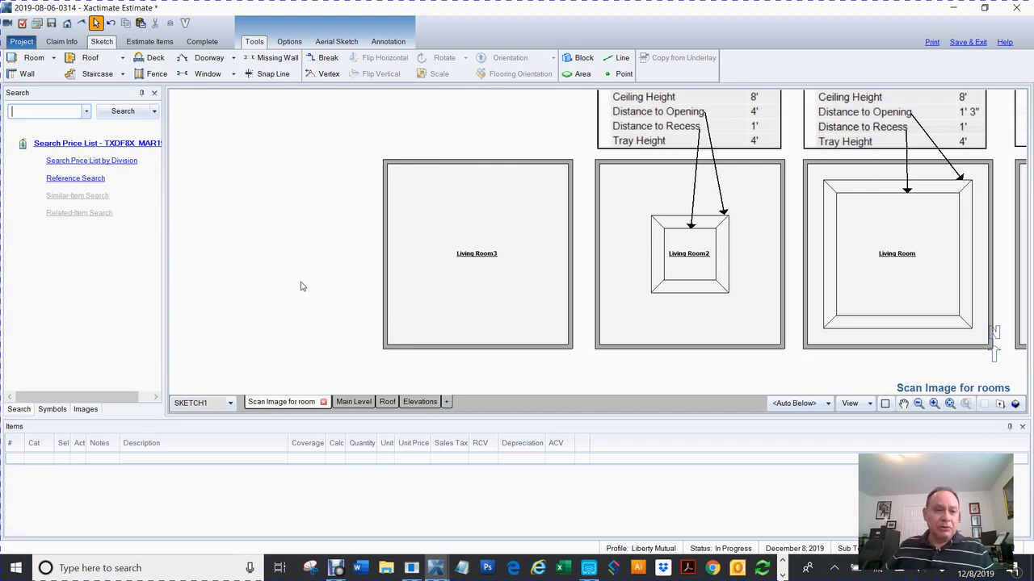
Step: Place item DRY1/2, 1/2" drywall hung, taped, floated, ready for paint, on the wall surfaces and ceiling of Living Room3 and Living Room2
click(27, 113)
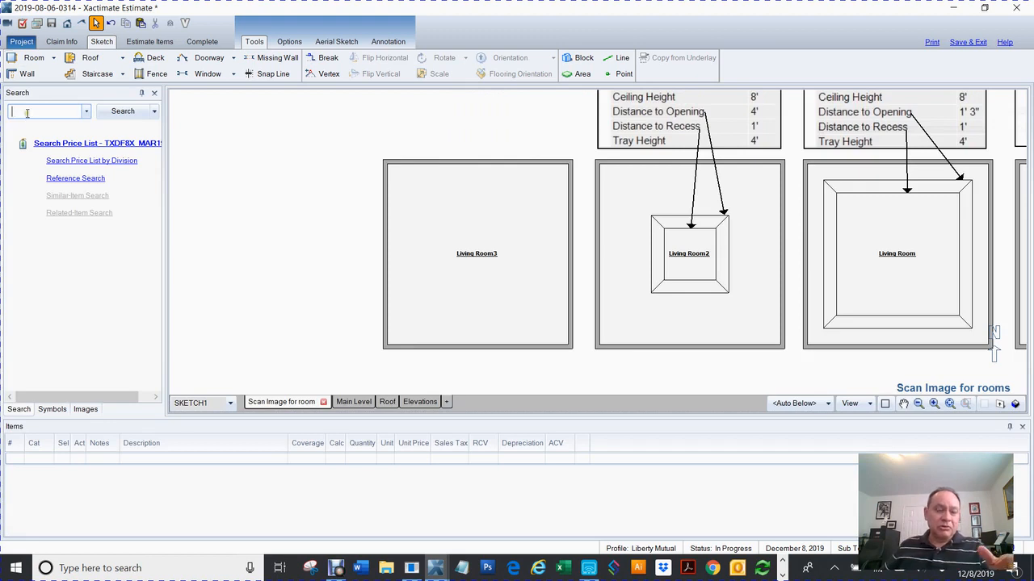
click(27, 113)
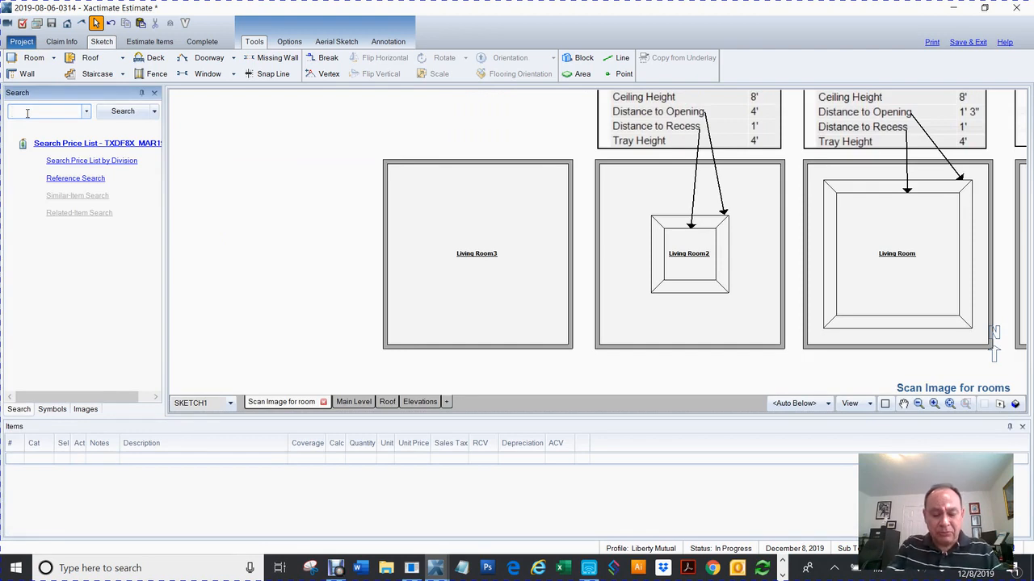
text(dry)
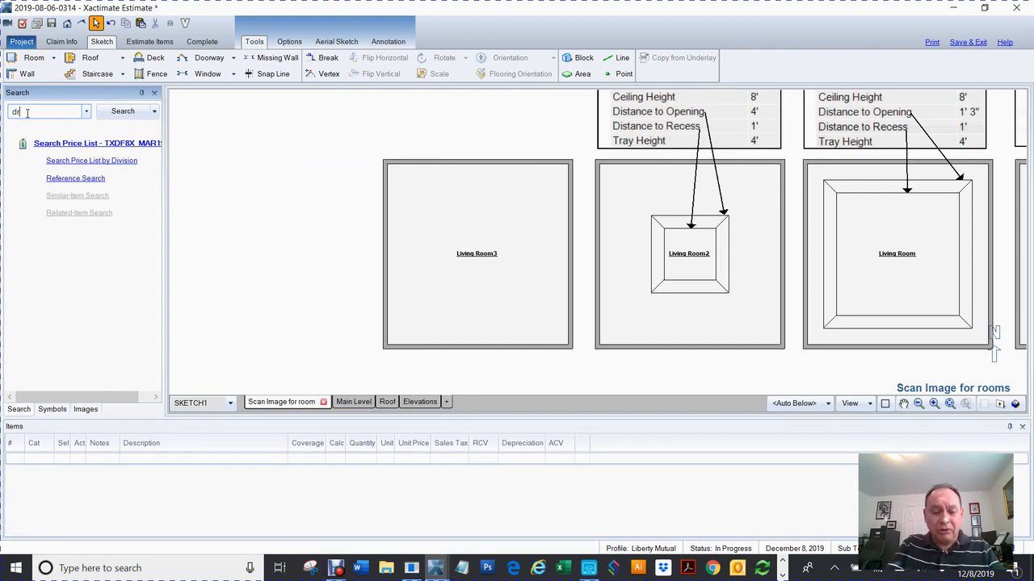
text(1/2)
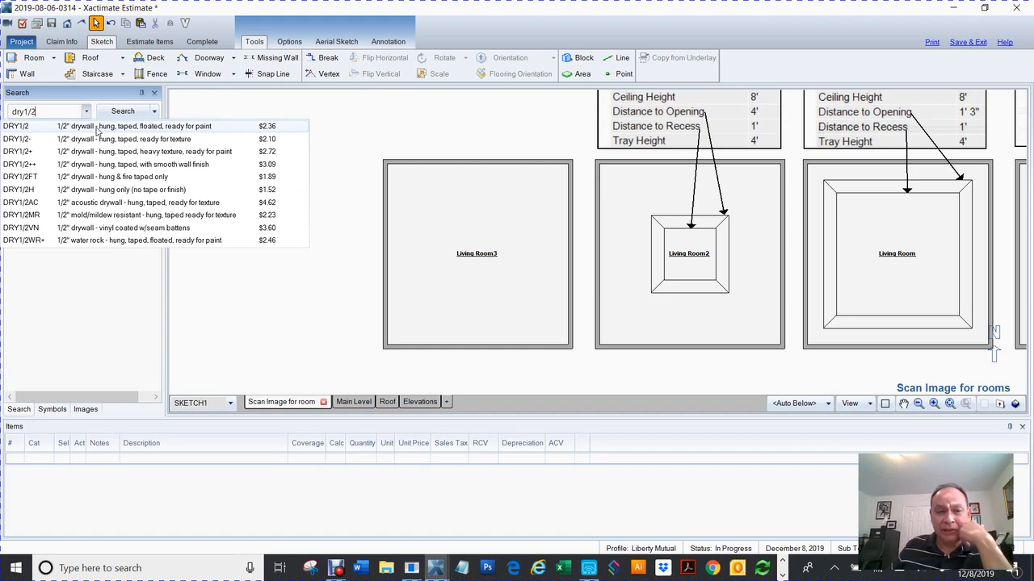
click(97, 129)
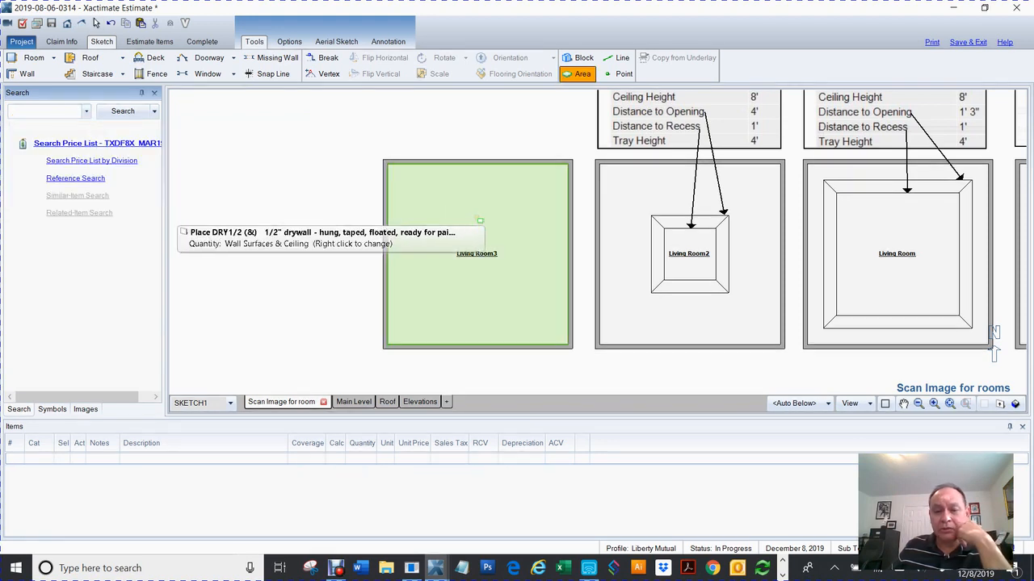
click(480, 220)
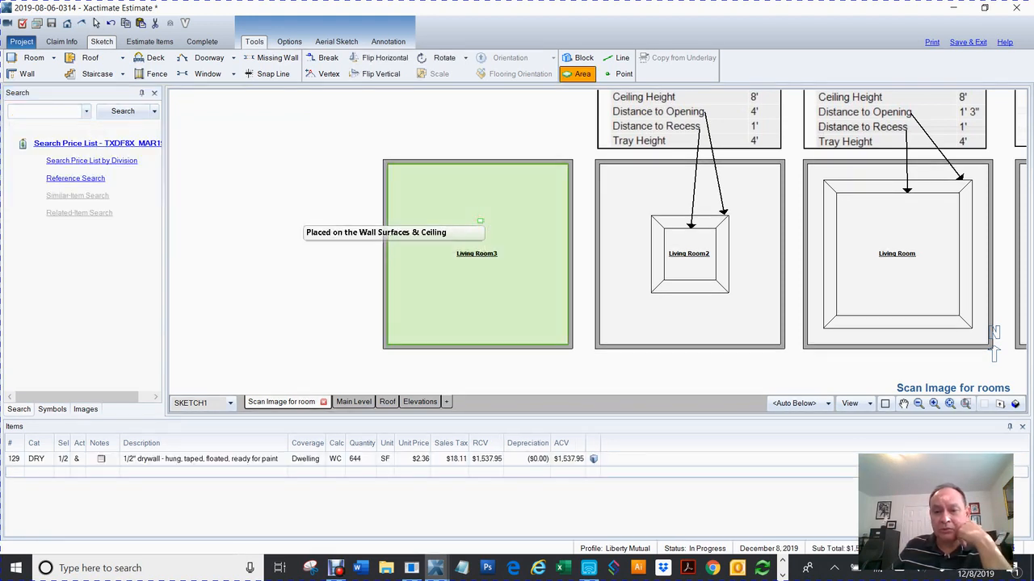
click(643, 203)
key(Escape)
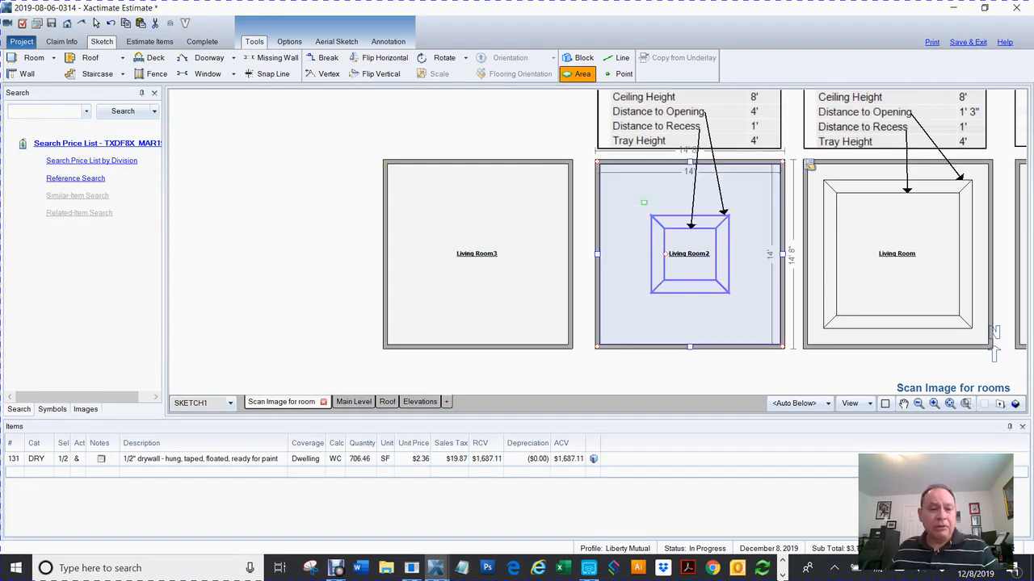
Step: Place item PNTS, seal with latex based stain blocker, one coat, on the wall surfaces and ceiling of Living Room3 and Living Room2
click(36, 113)
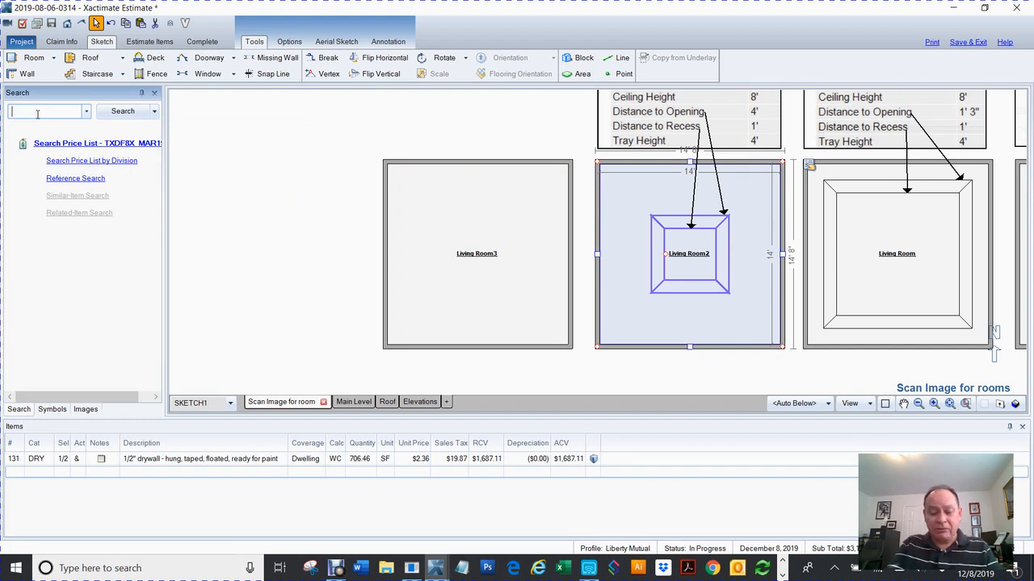
text(pri)
text(ts)
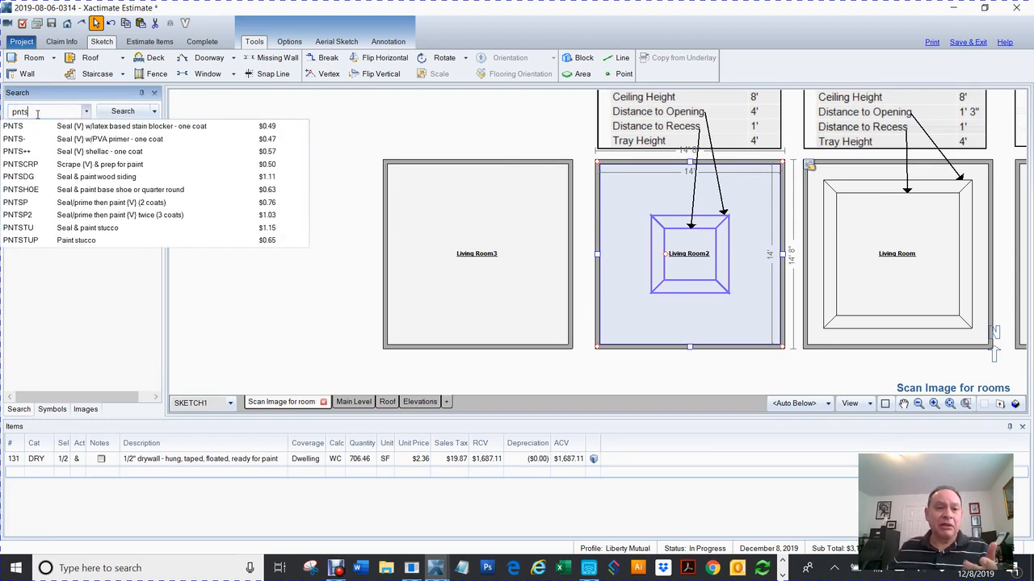
click(91, 126)
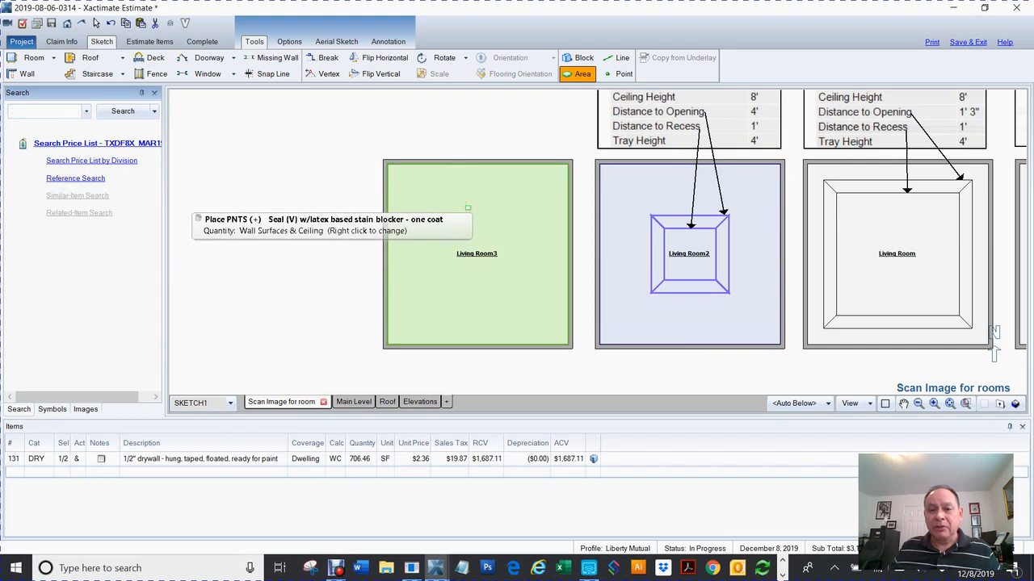
click(599, 224)
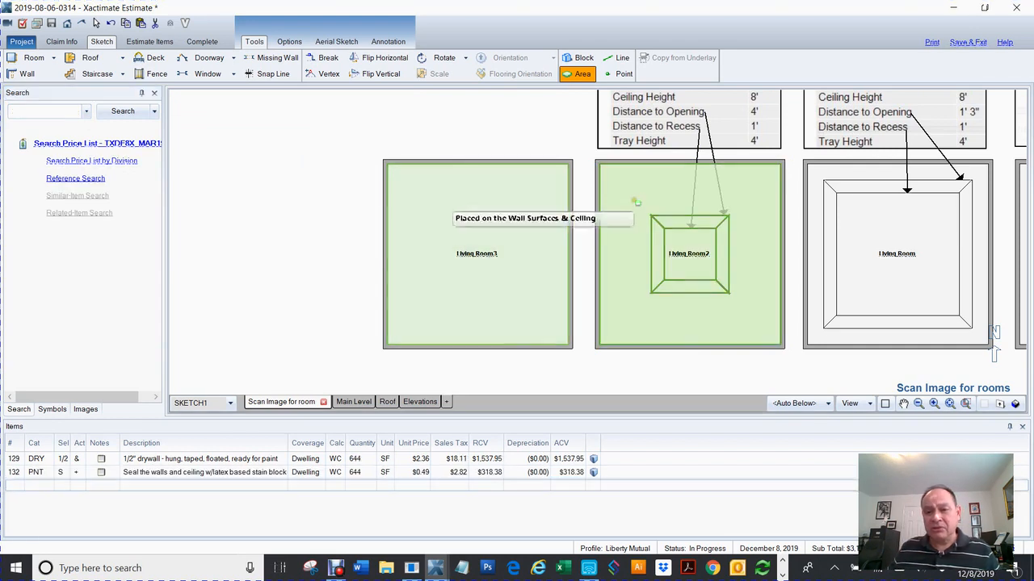
click(637, 198)
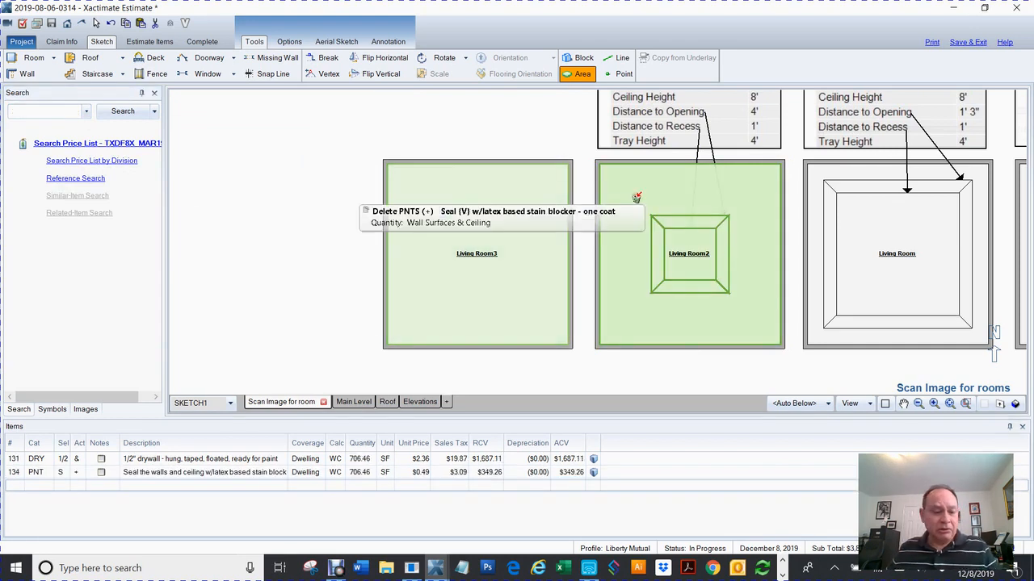
key(Escape)
Step: Place item PNTP, paint one coat, on the wall surfaces and ceiling of Living Room3 and Living Room2
click(23, 111)
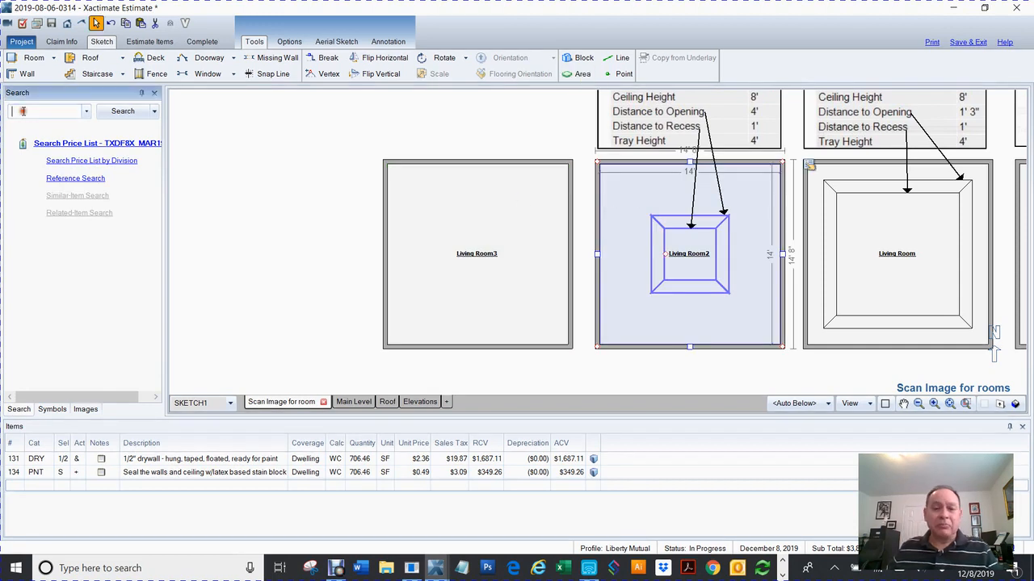
text(pntp)
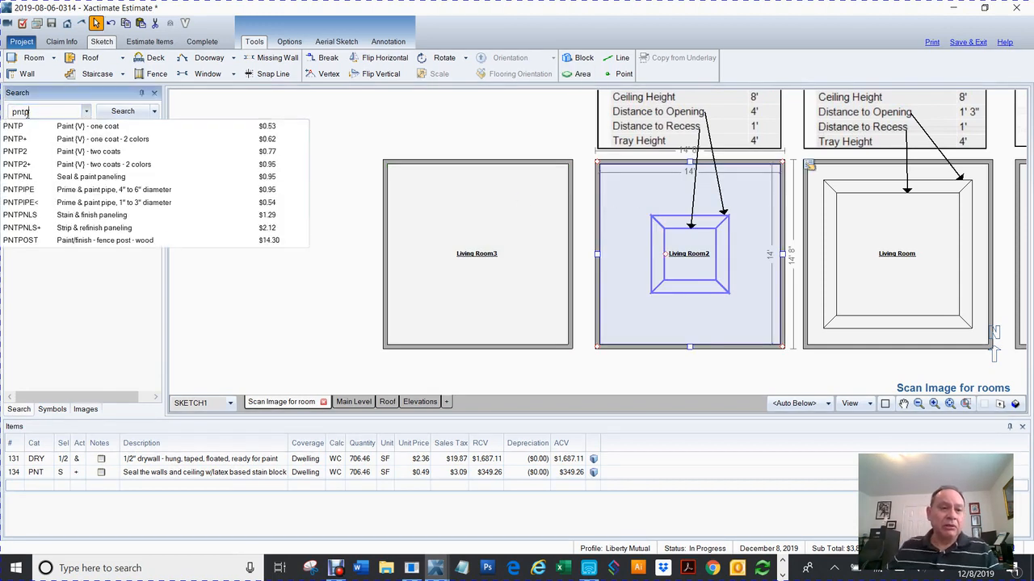
click(57, 127)
click(491, 214)
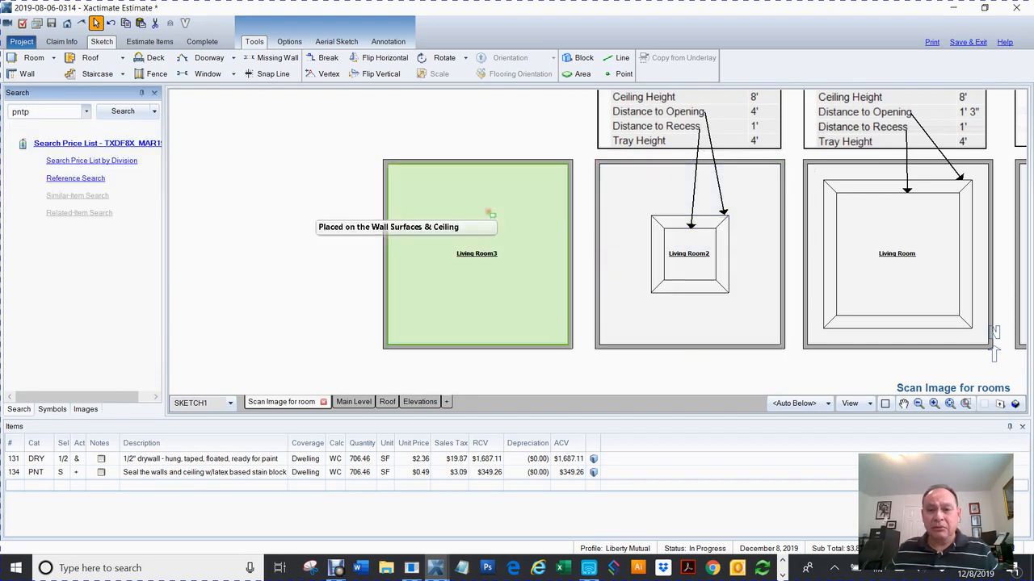
click(620, 205)
click(643, 195)
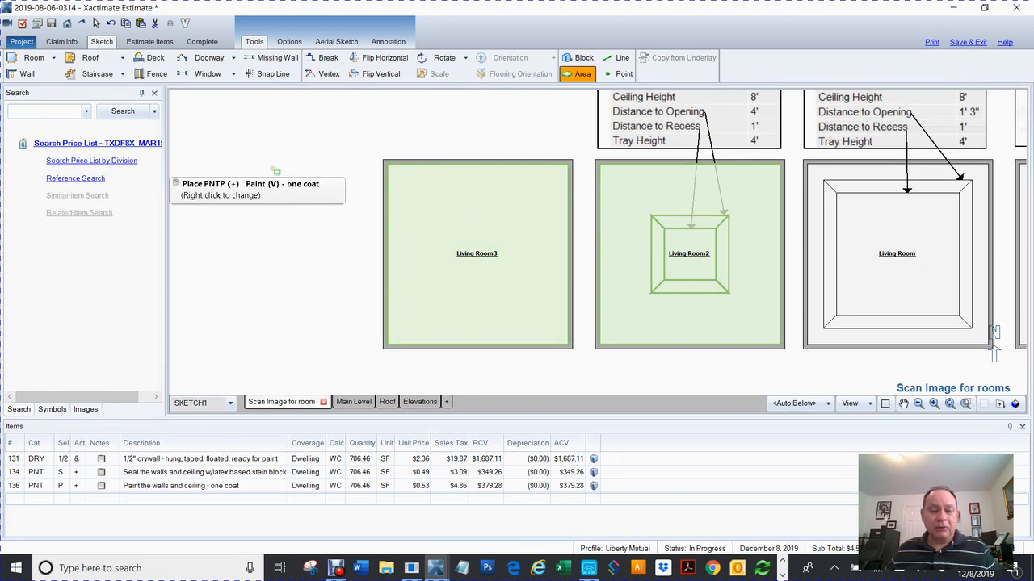
key(Escape)
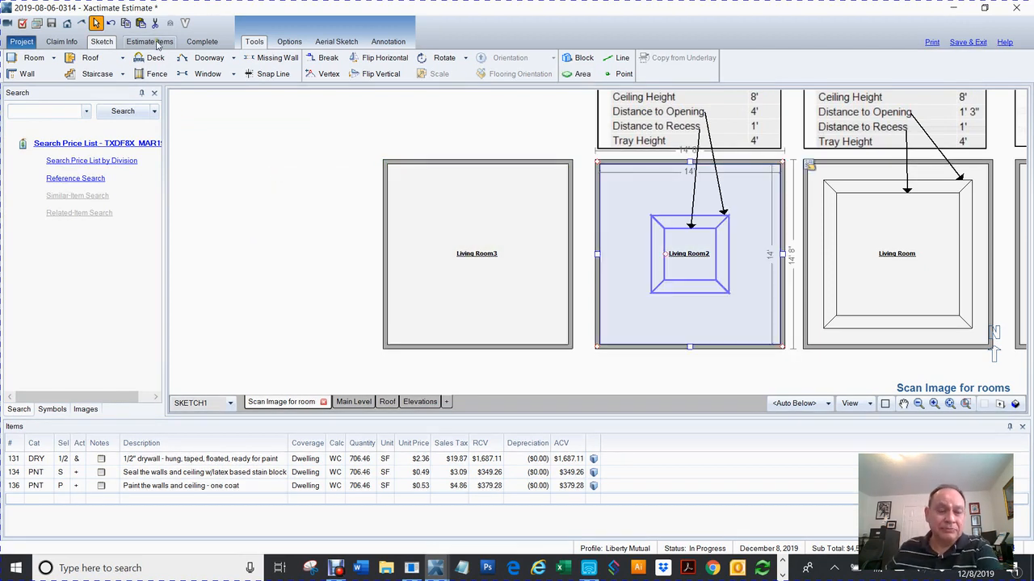
Step: Compare the drywall and paint line items and subtotals of Living Room2 and Living Room3 in the estimate
click(473, 221)
click(635, 209)
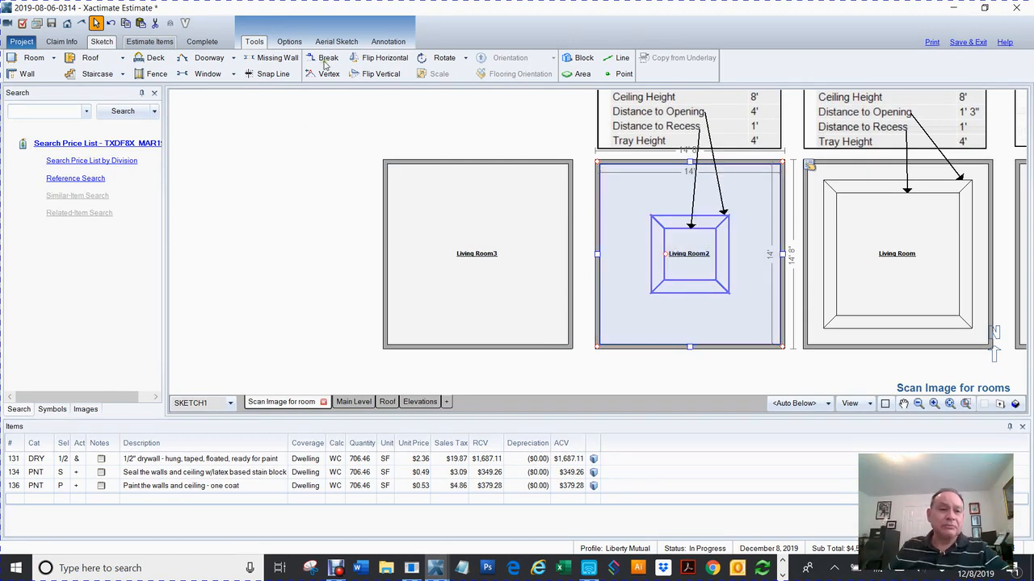
click(161, 45)
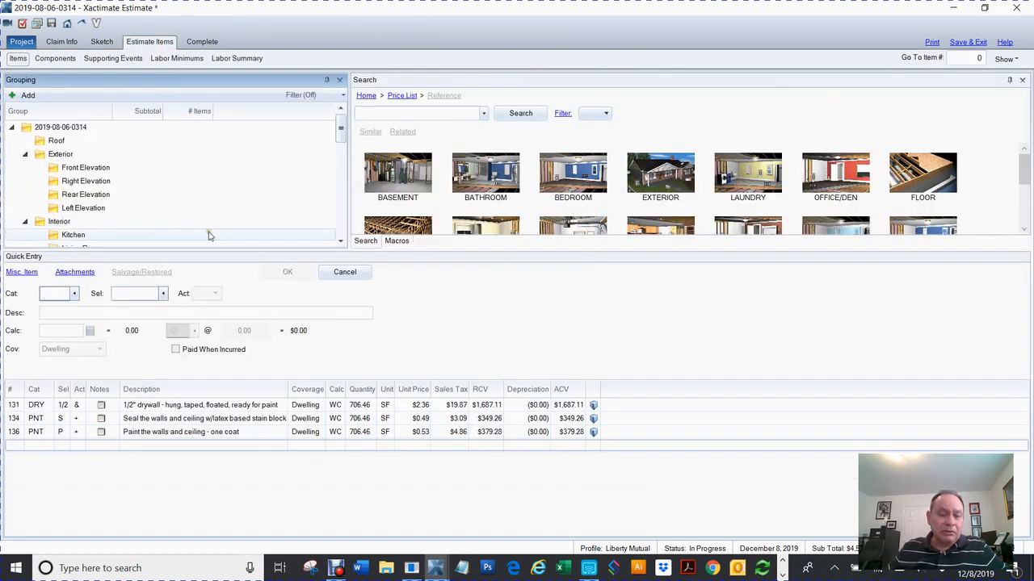
drag(341, 129, 340, 240)
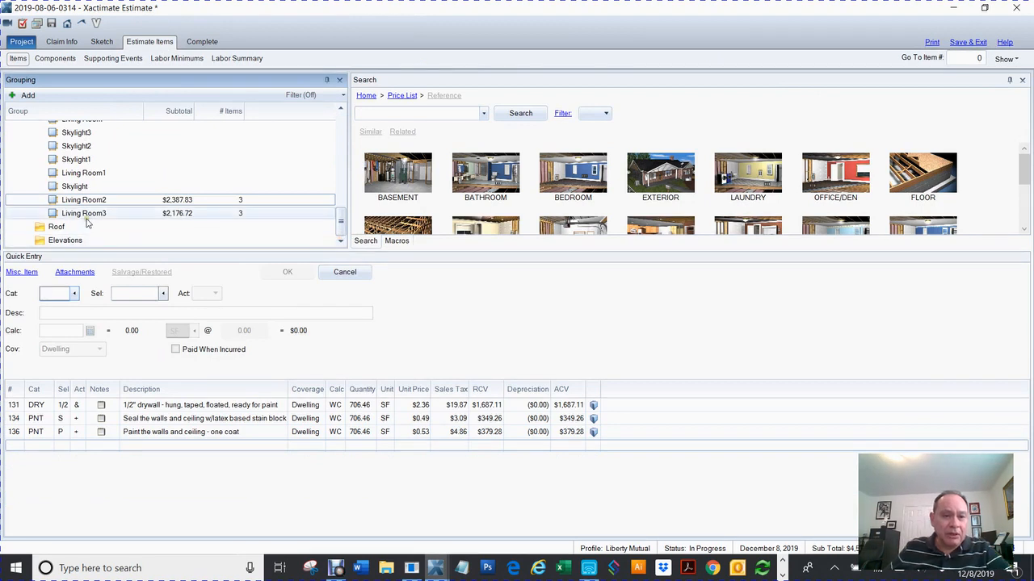
click(53, 202)
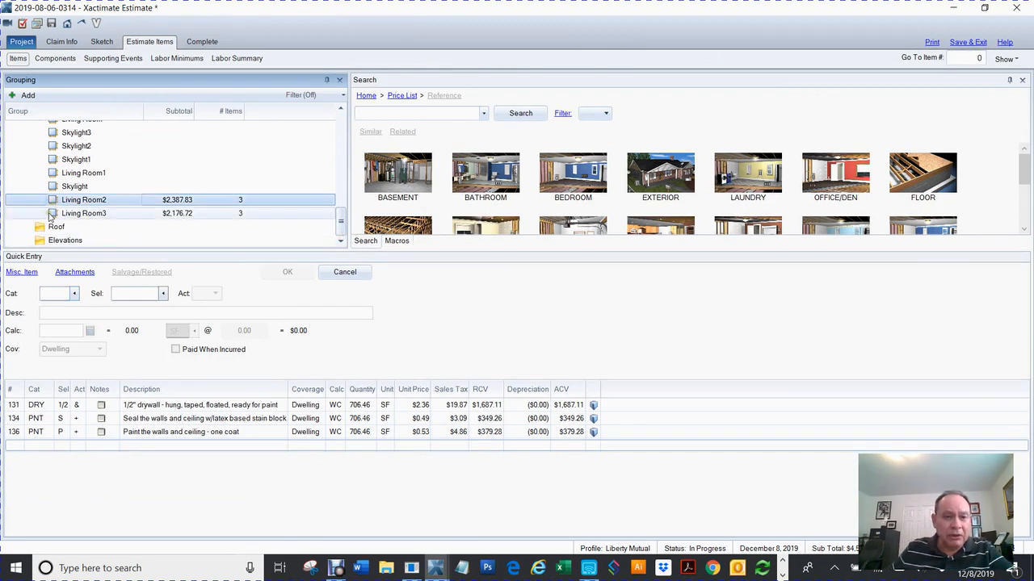
click(54, 213)
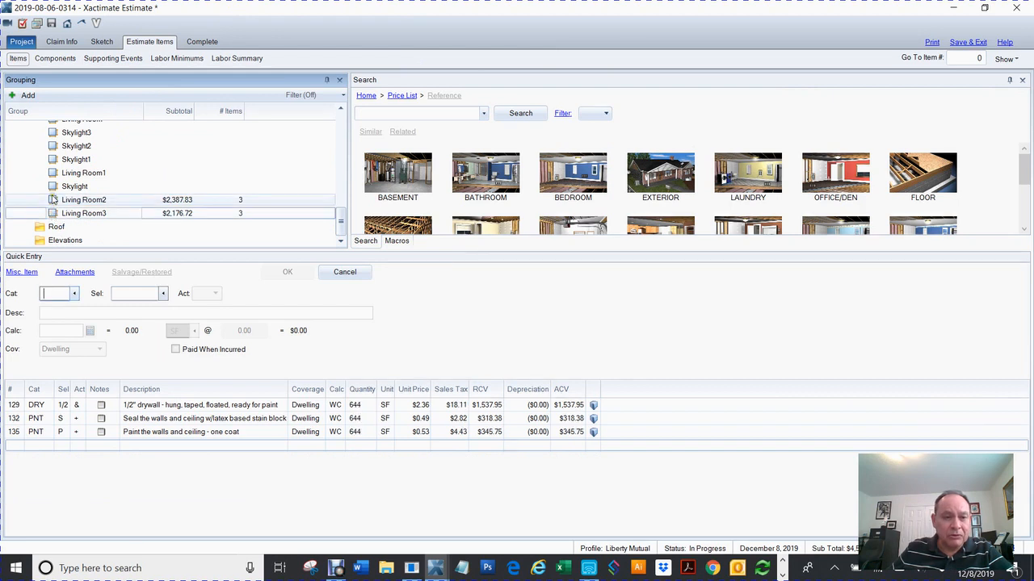
drag(1032, 121, 592, 22)
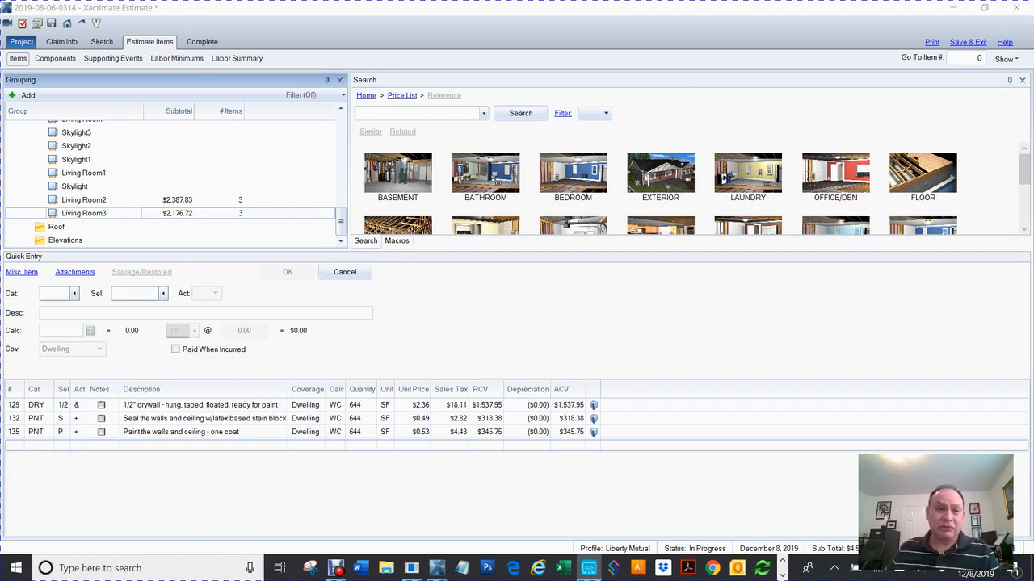
Step: Draw a reference area about 4' by 4' over the inner recess of Living Room2's tray ceiling in the sketch
click(101, 44)
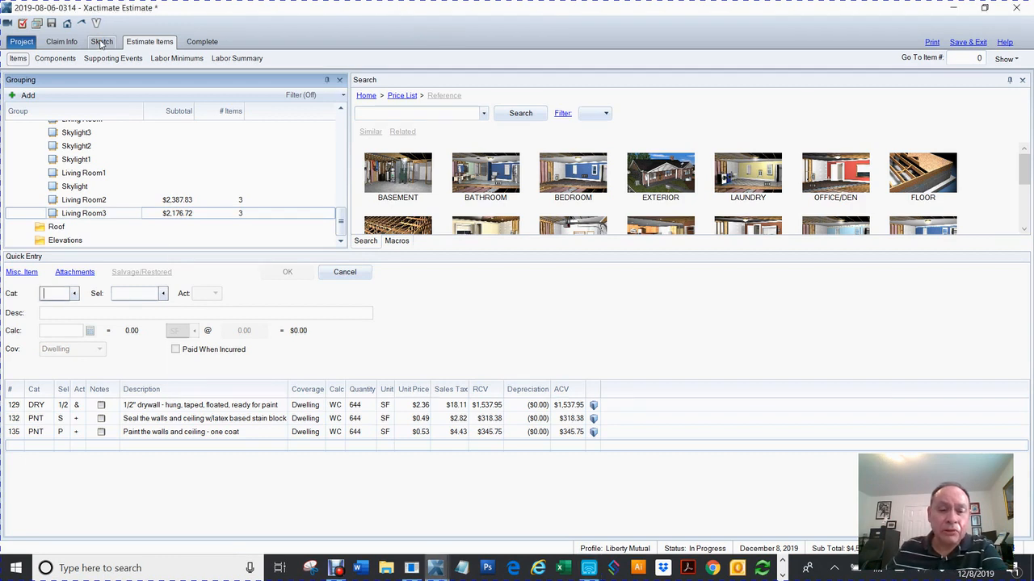
mouse_move(684, 272)
mouse_down()
mouse_move(606, 282)
mouse_move(696, 274)
mouse_move(536, 280)
mouse_up()
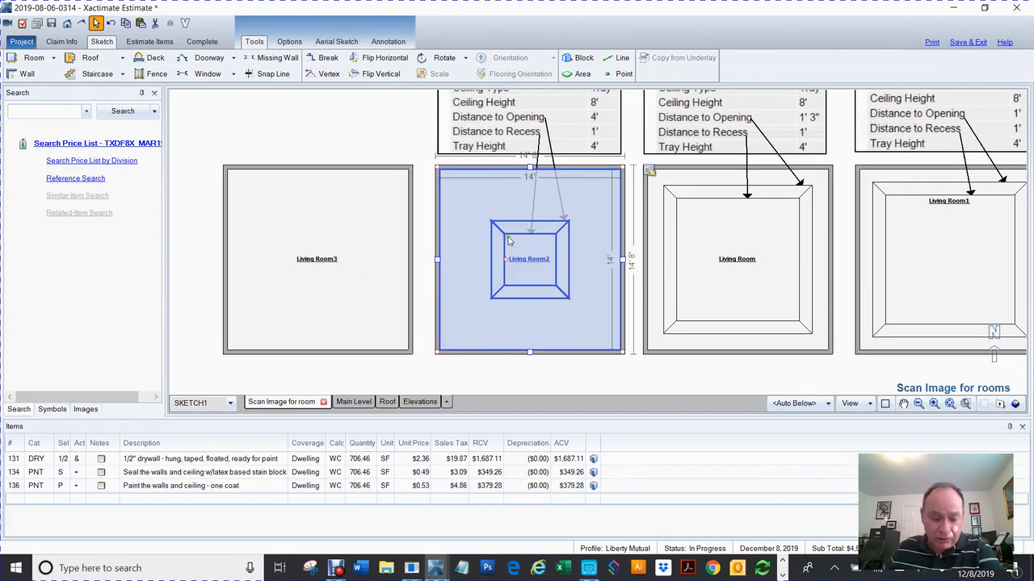
click(581, 73)
scroll(507, 234, up, 4)
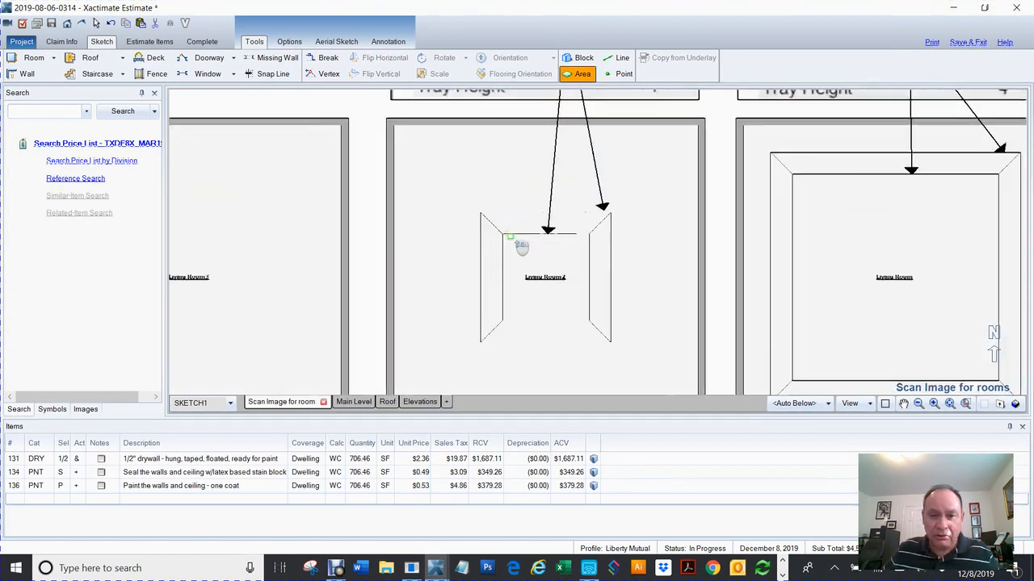
drag(528, 269, 511, 207)
click(578, 74)
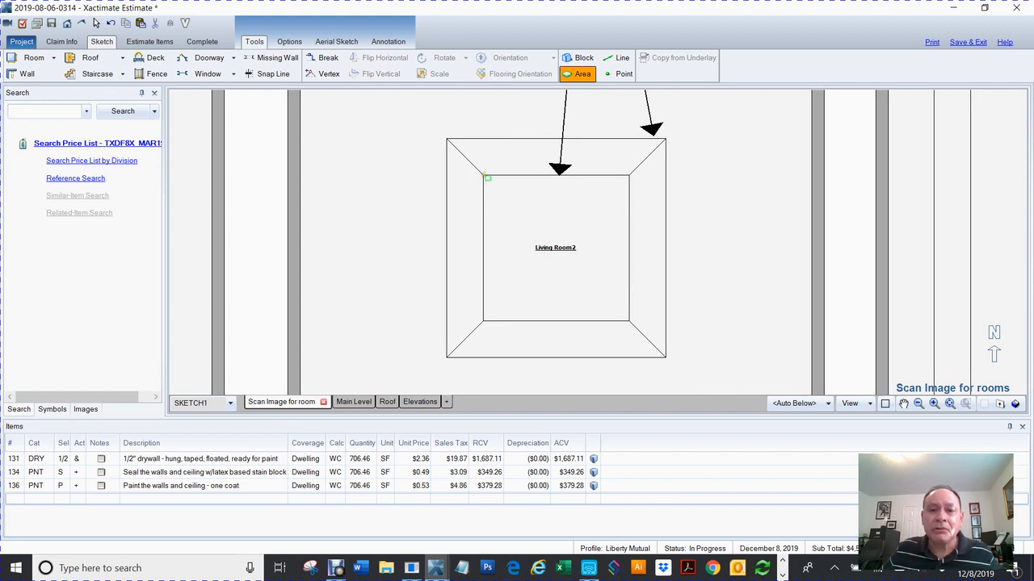
drag(485, 177, 628, 322)
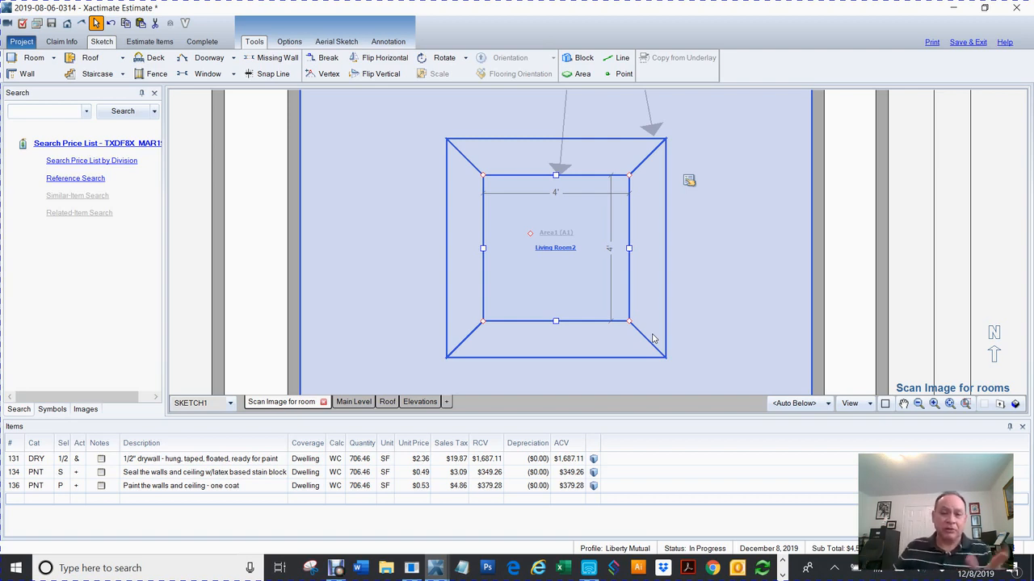
click(544, 347)
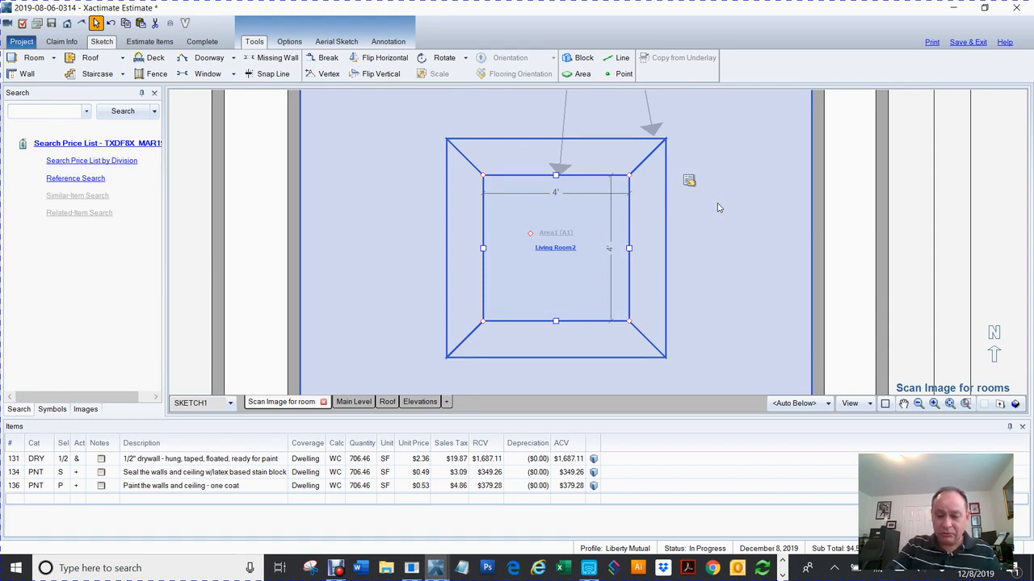
Step: Check the square footage variable in the properties of the reference area inside Living Room2's tray
key(F2)
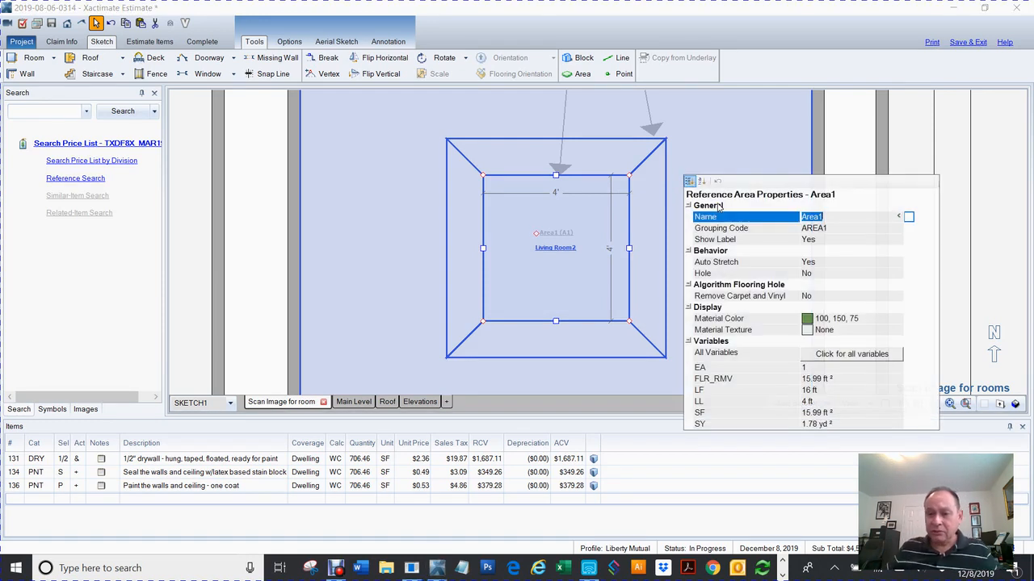
click(816, 414)
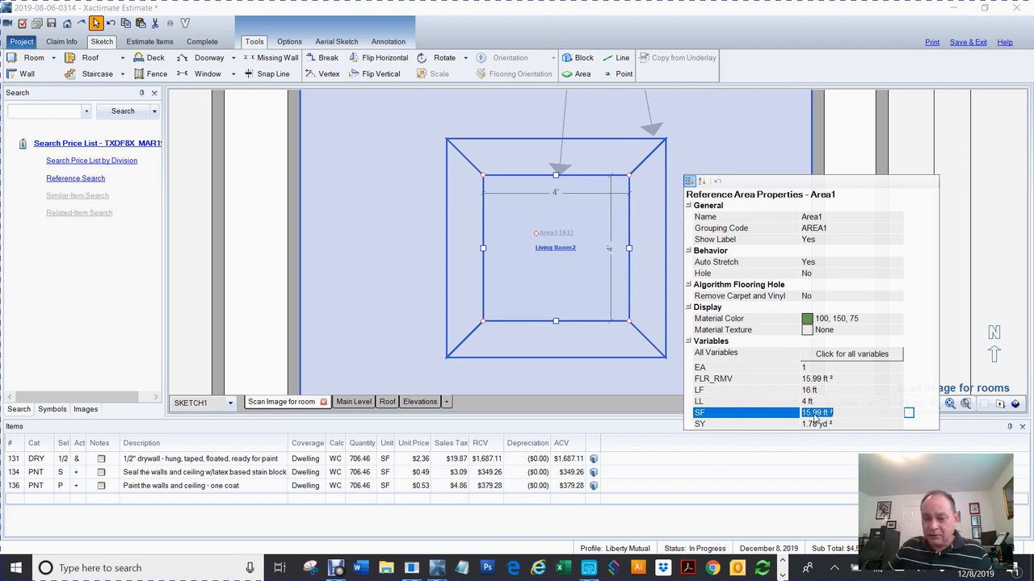
click(825, 412)
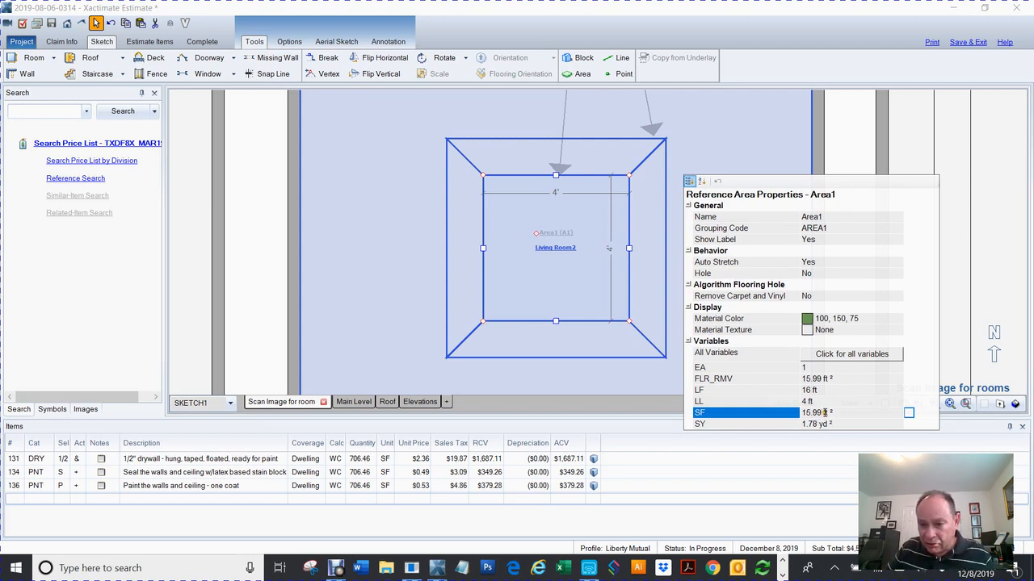
drag(826, 415, 775, 419)
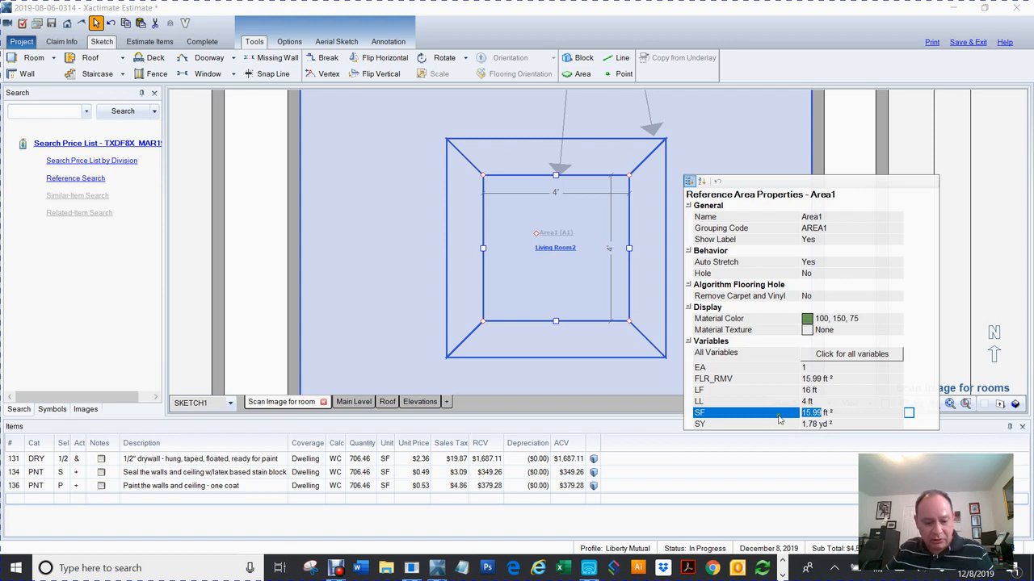
click(395, 257)
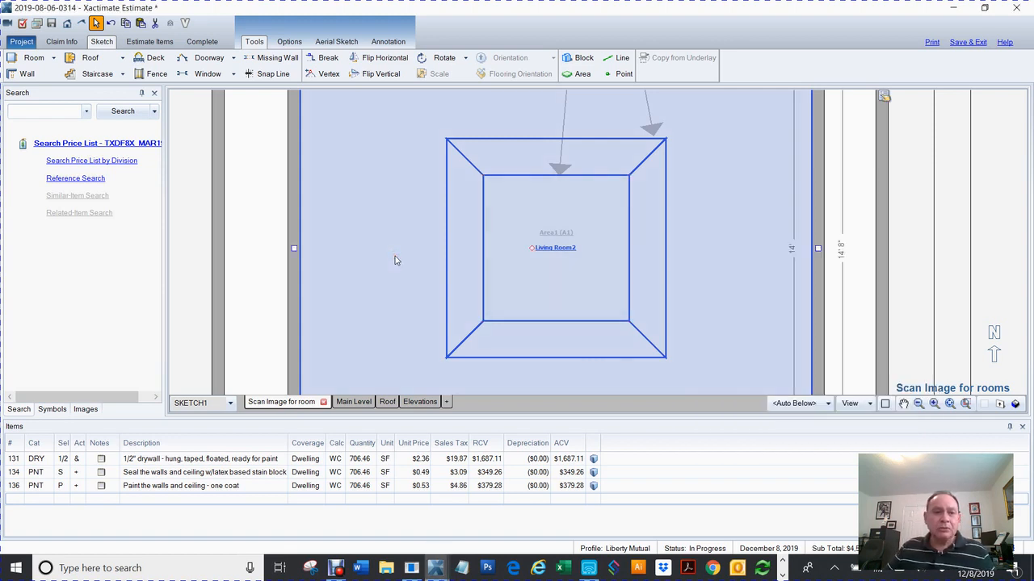
scroll(417, 204, down, 1)
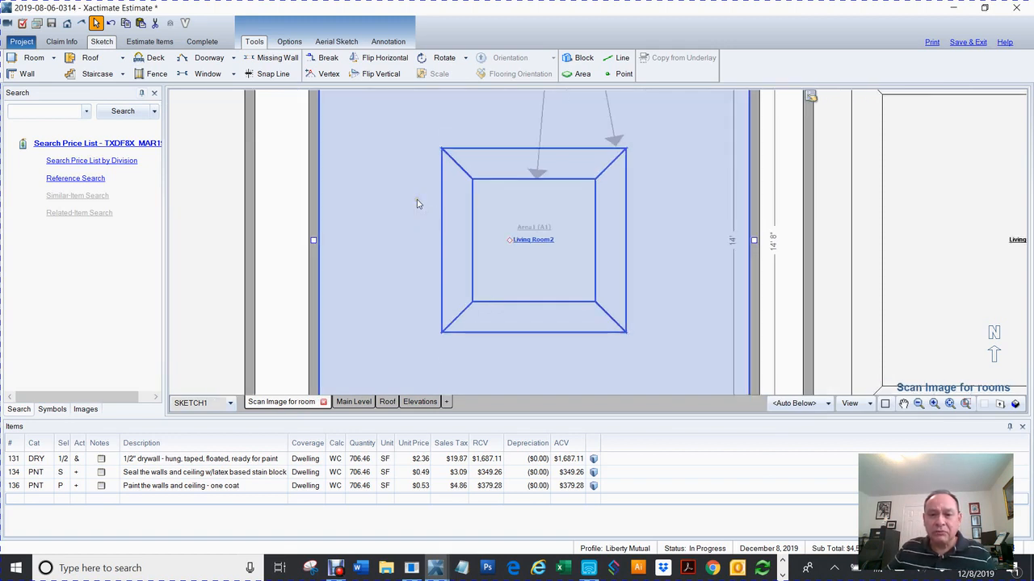
scroll(418, 204, down, 1)
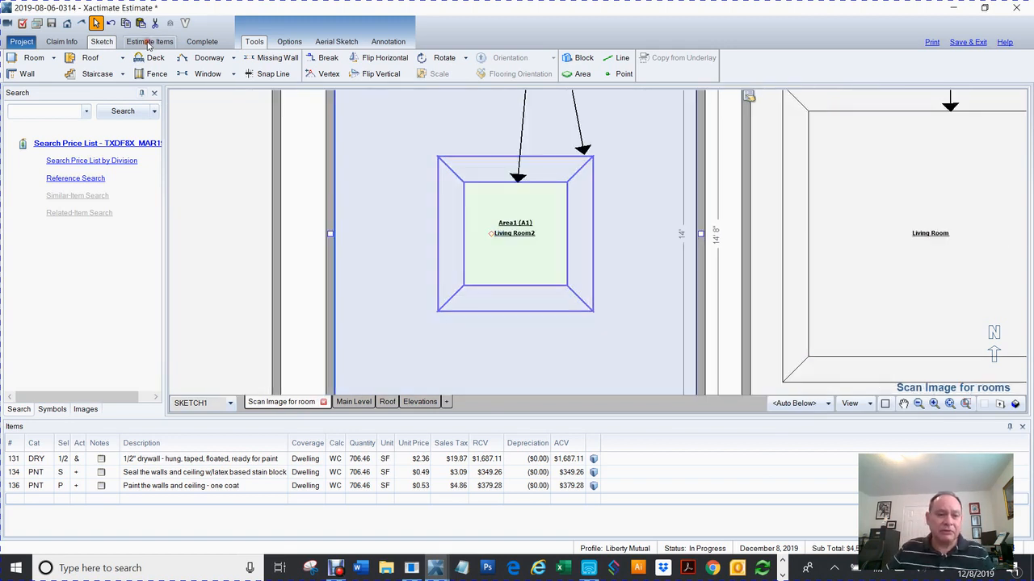
Step: Set the calculation of Living Room2's 1/2" drywall item to C so it covers only the ceiling
click(149, 44)
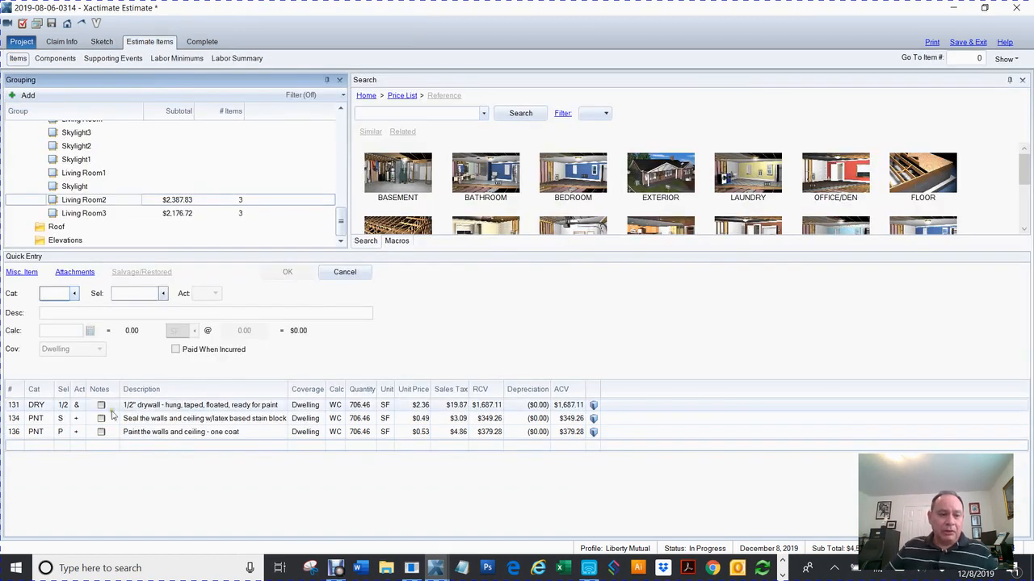
click(22, 409)
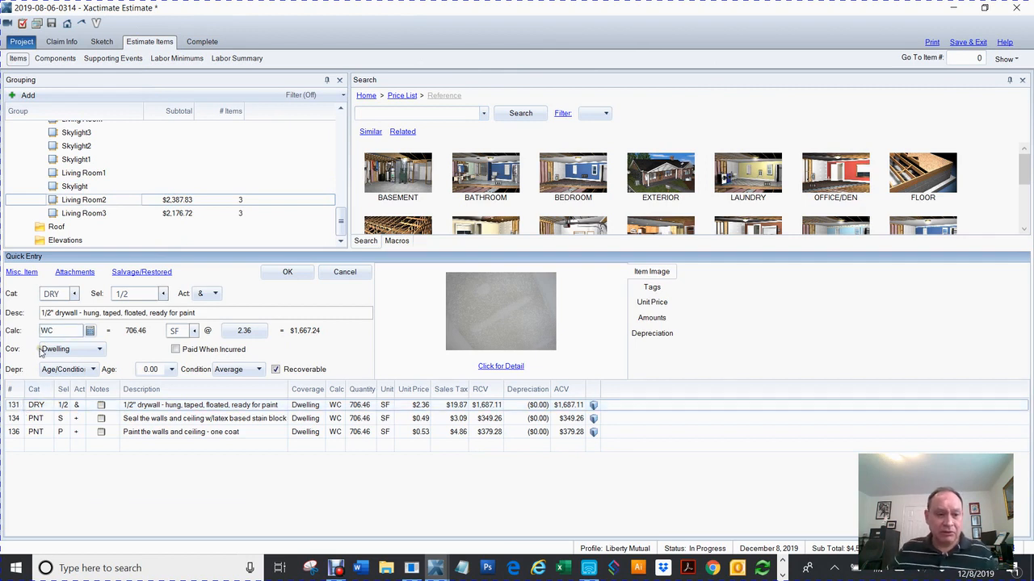
drag(56, 331, 34, 332)
text(C)
key(Return)
Step: Set the calculation of Living Room2's stain-blocker seal and one-coat paint items to C, ceiling only
click(16, 419)
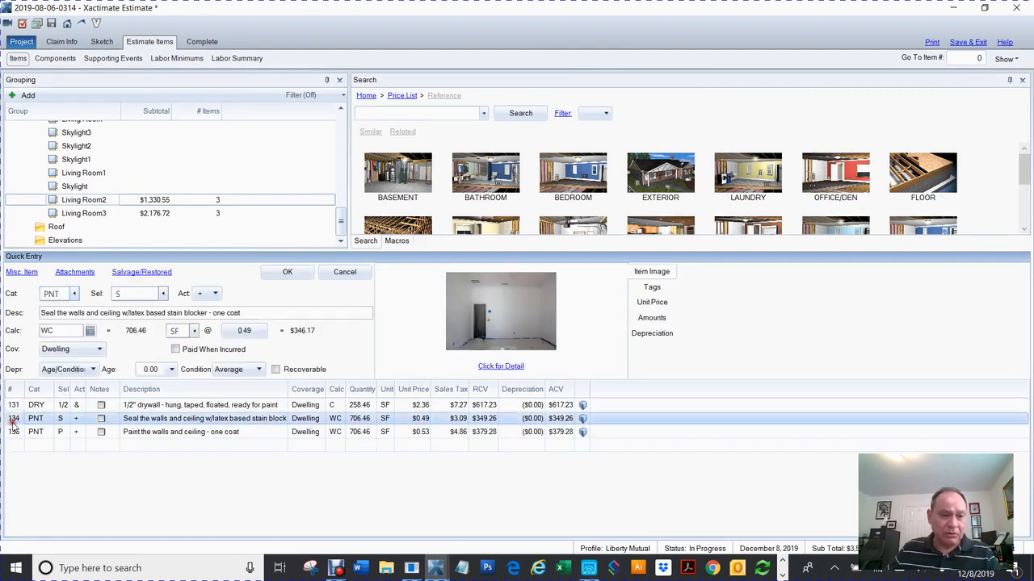
text(C)
key(Return)
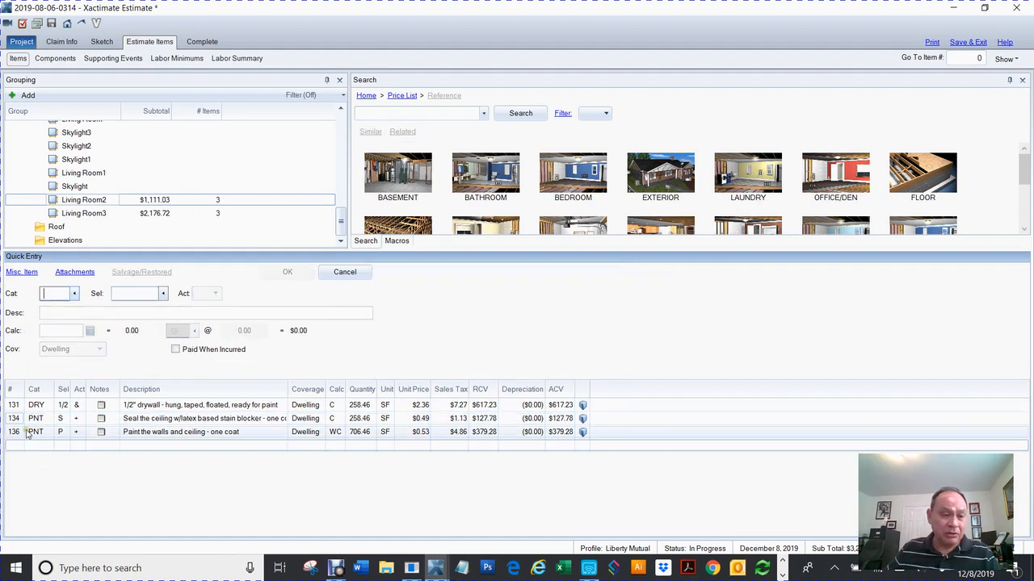
click(35, 434)
double_click(69, 332)
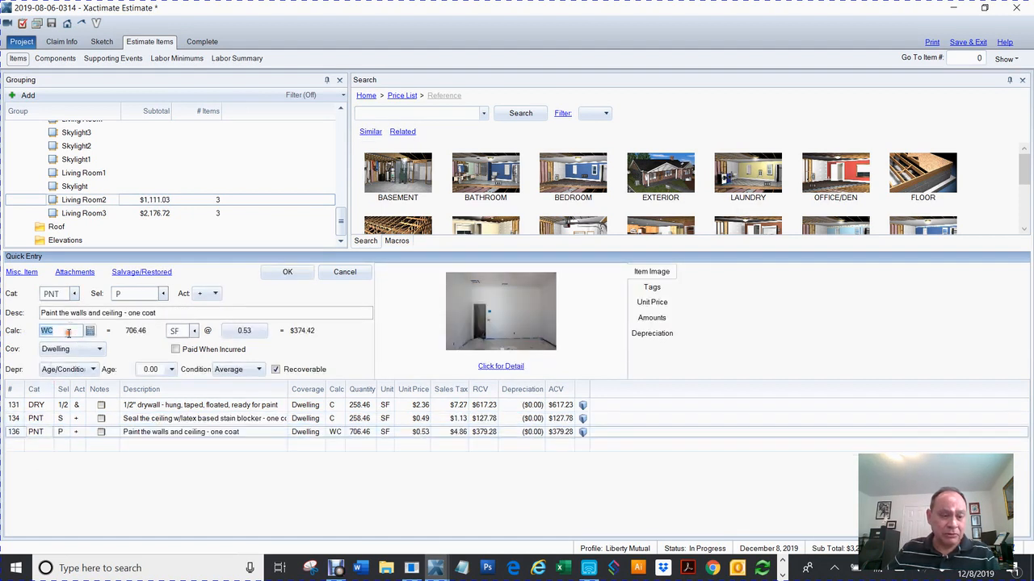
text(C)
key(Return)
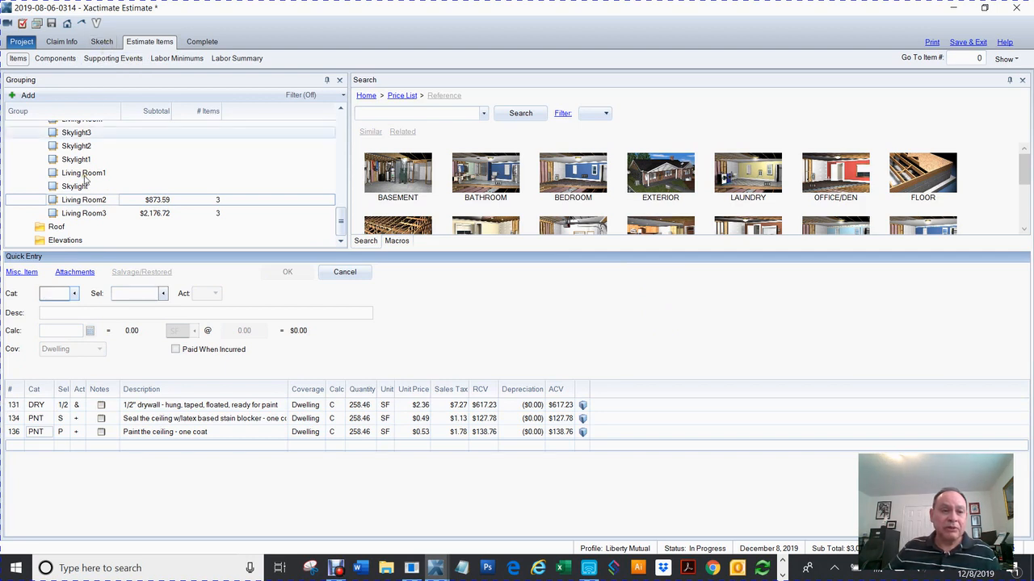
Step: Set the calculation of Living Room3's 1/2" drywall item to C so it covers only the ceiling
click(73, 214)
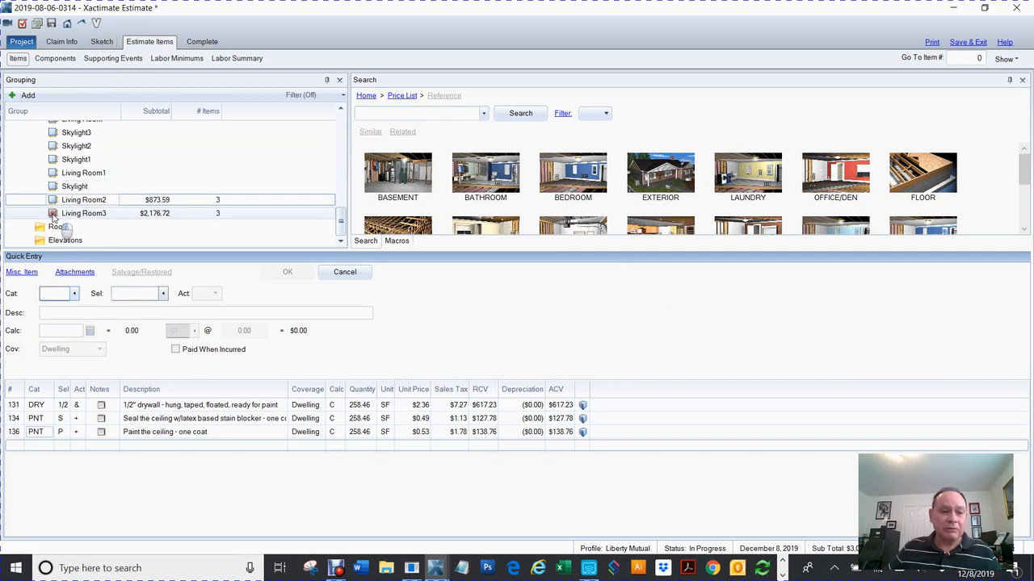
click(14, 405)
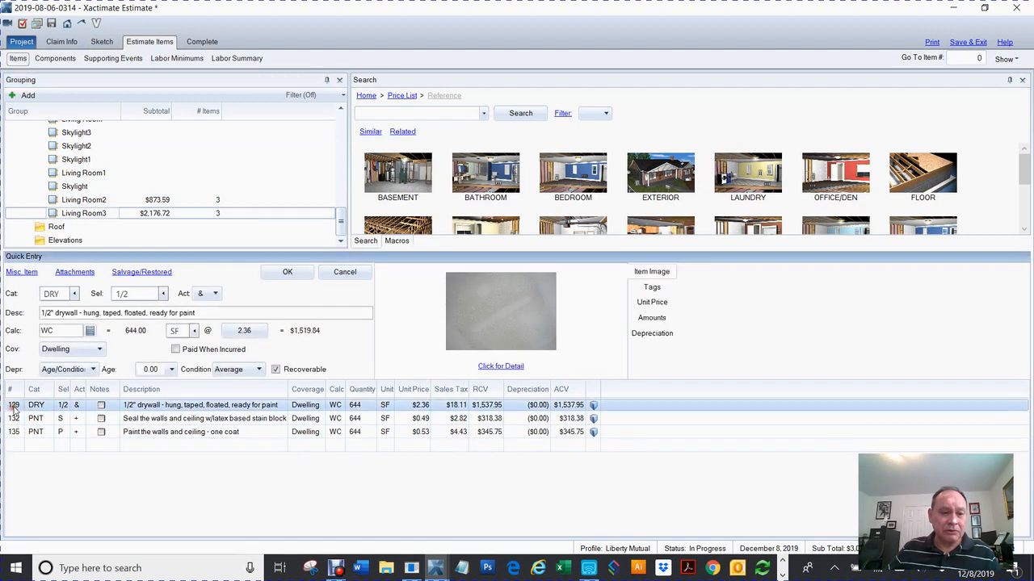
double_click(71, 331)
text(C)
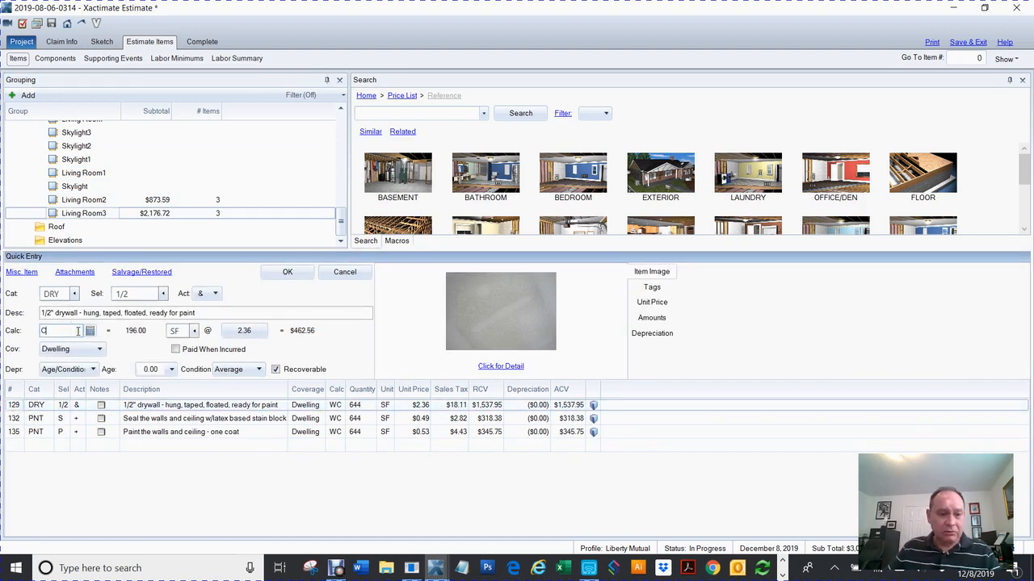
key(Return)
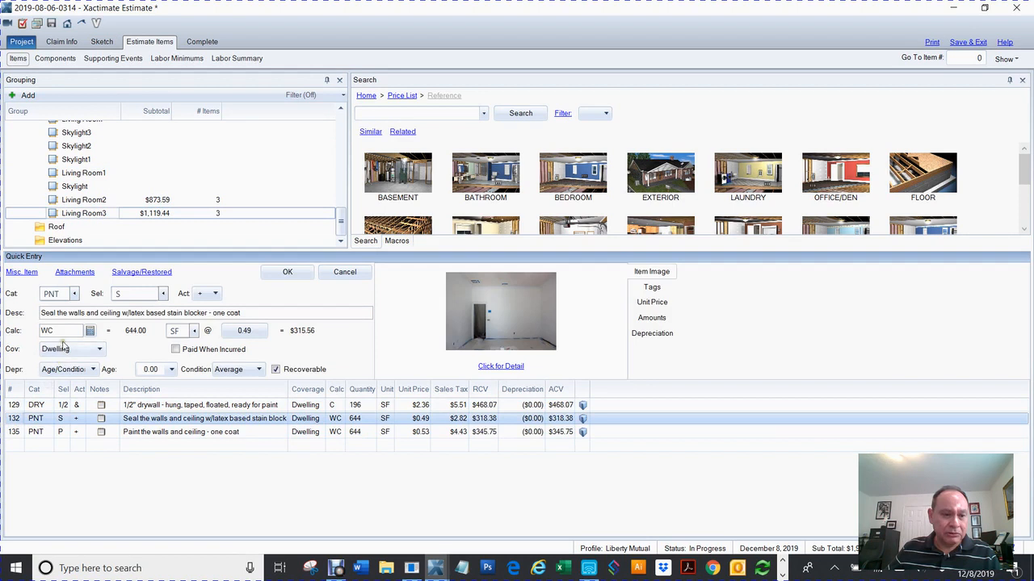
Step: Set the calculation of Living Room3's stain-blocker seal and one-coat paint items to C, ceiling only
double_click(65, 332)
text(C)
key(Return)
click(26, 434)
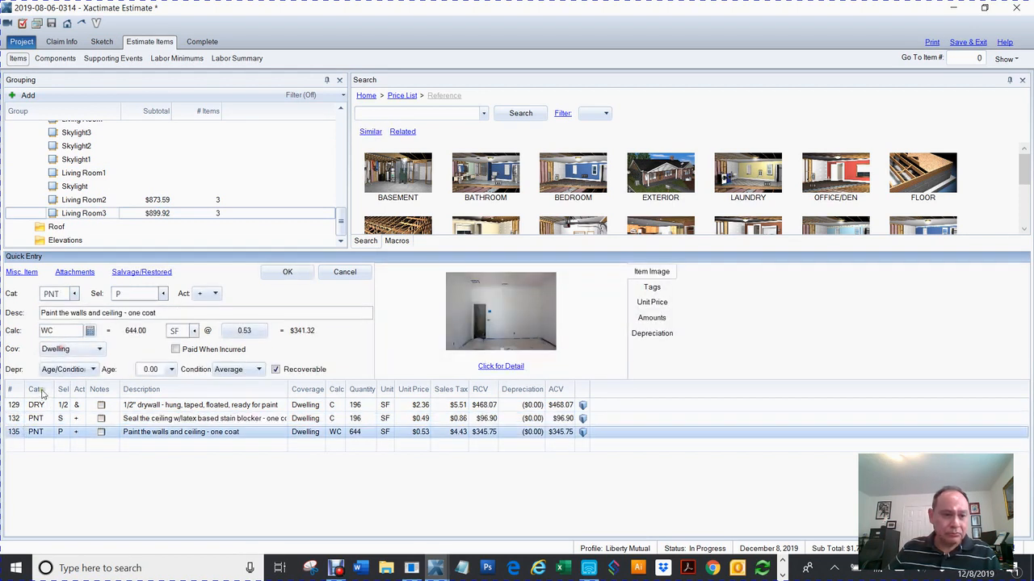
double_click(71, 332)
text(C)
key(Return)
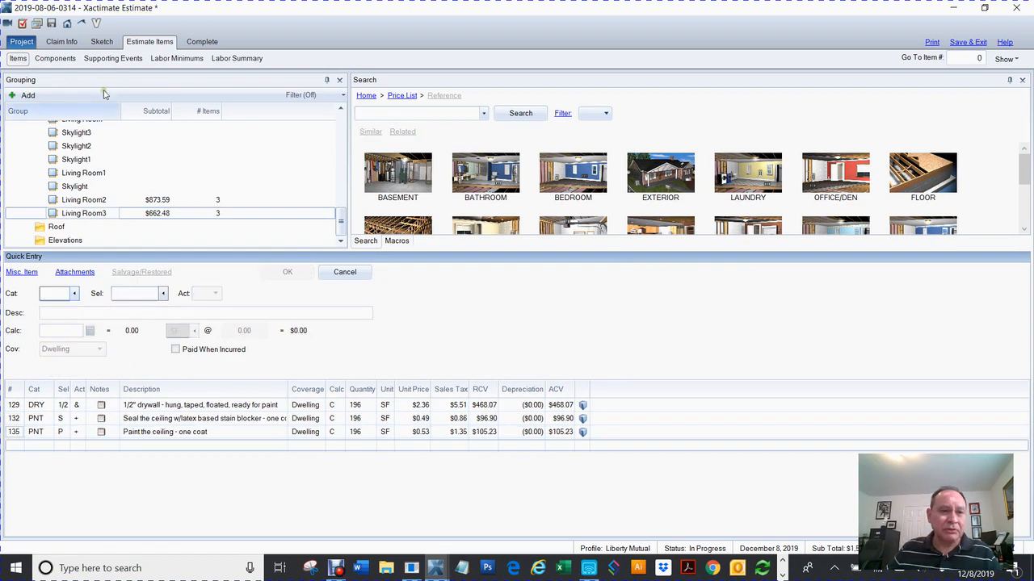
Step: Compare the ceiling-only subtotals of Living Room2 and Living Room3, using the mirrored phone calculator for the difference
click(102, 45)
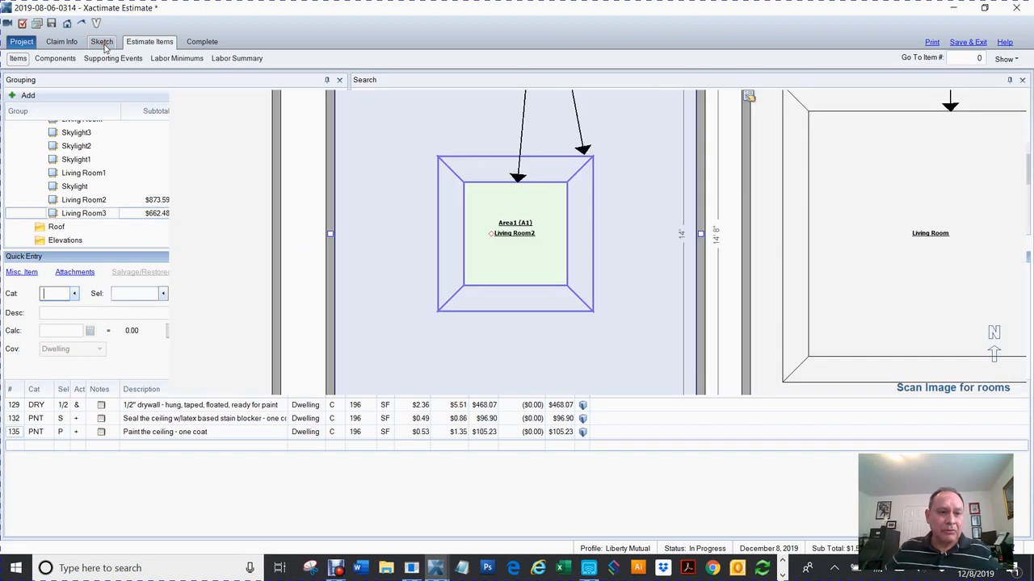
click(145, 46)
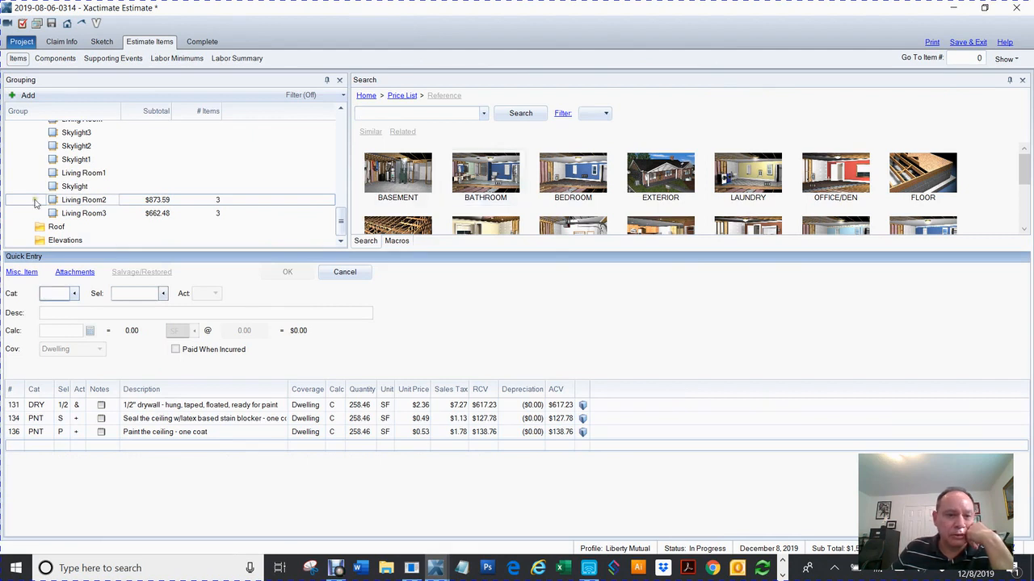
click(52, 201)
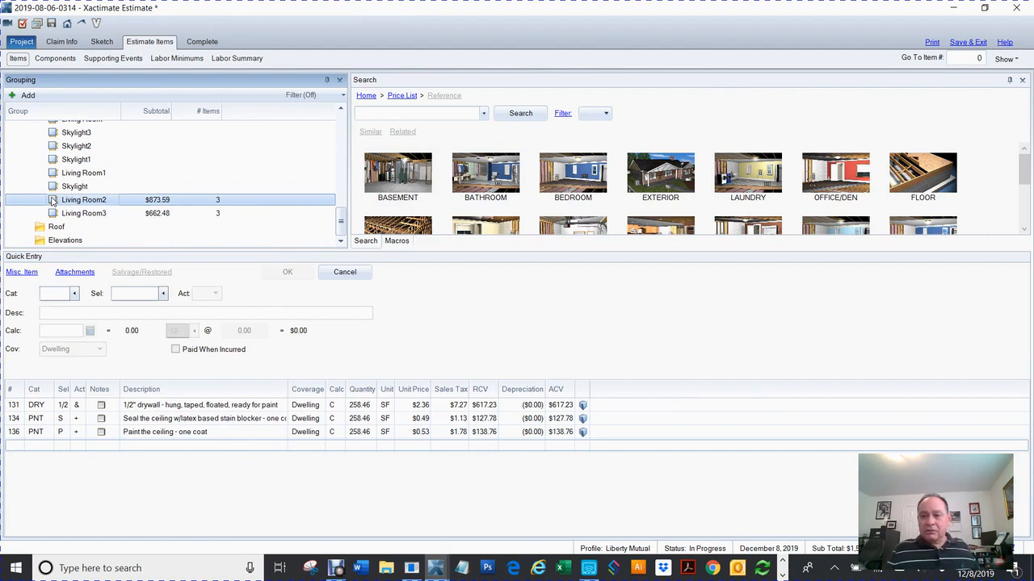
drag(299, 139, 614, 29)
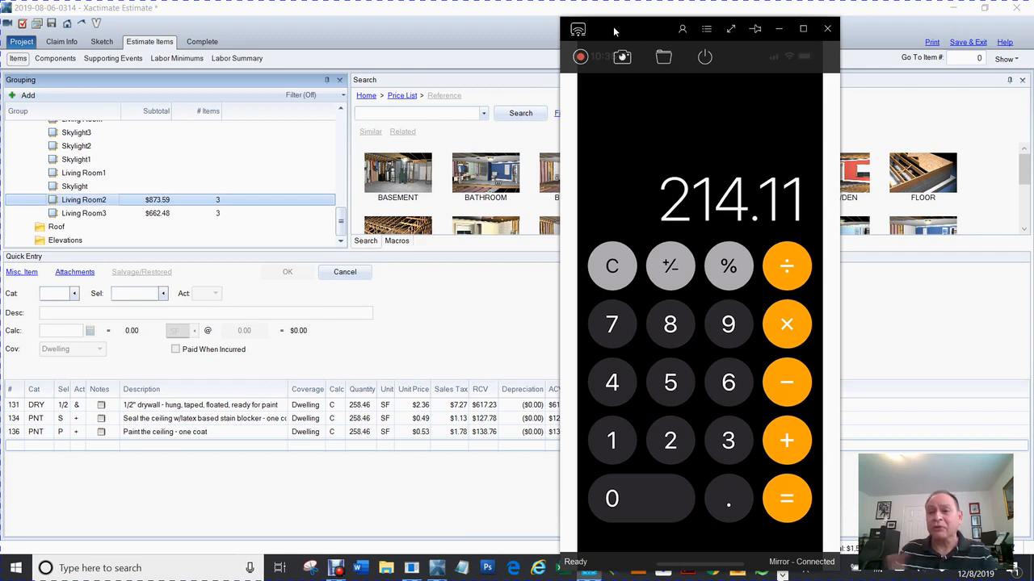
drag(613, 31, 1032, 3)
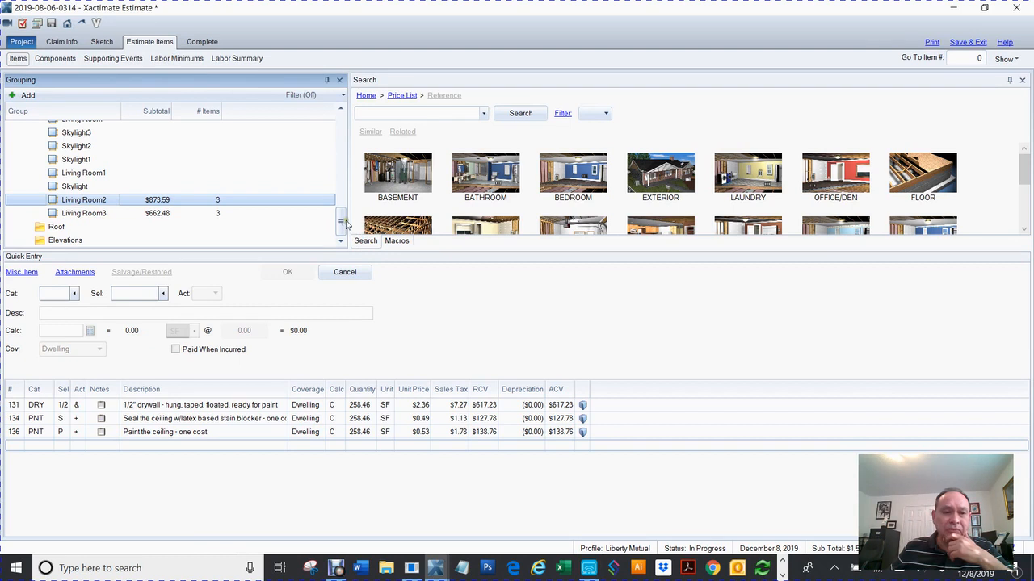
Step: Check Living Room2's tray recess in the sketch and set the calculation of its 1/2" drywall item to C-15.99
click(102, 42)
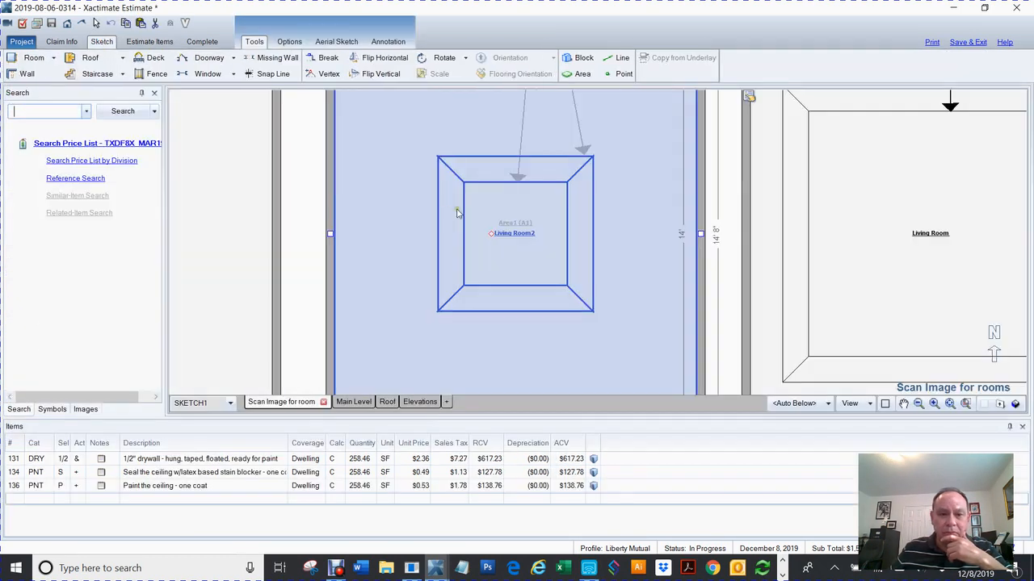
scroll(588, 230, down, 3)
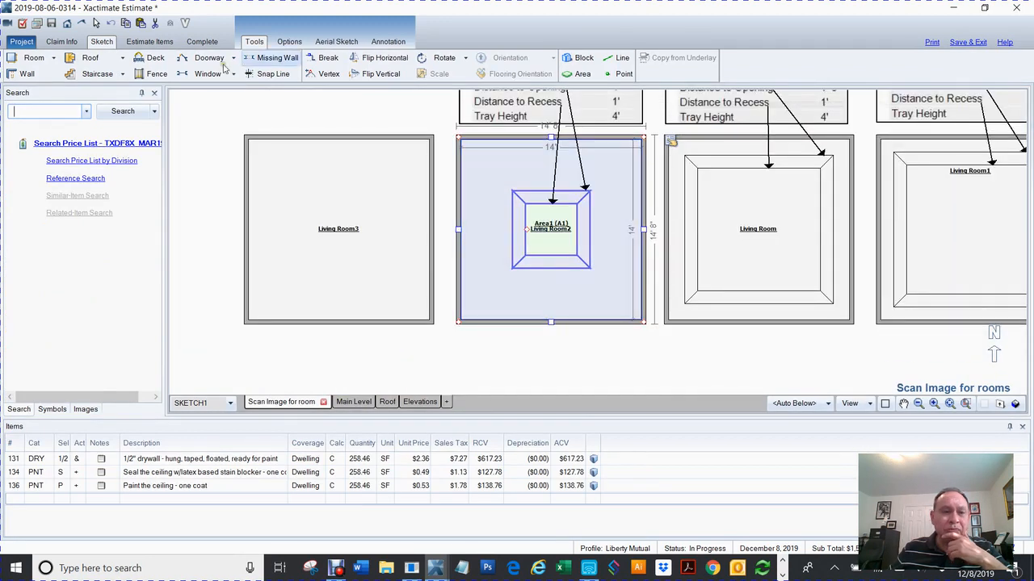
click(155, 45)
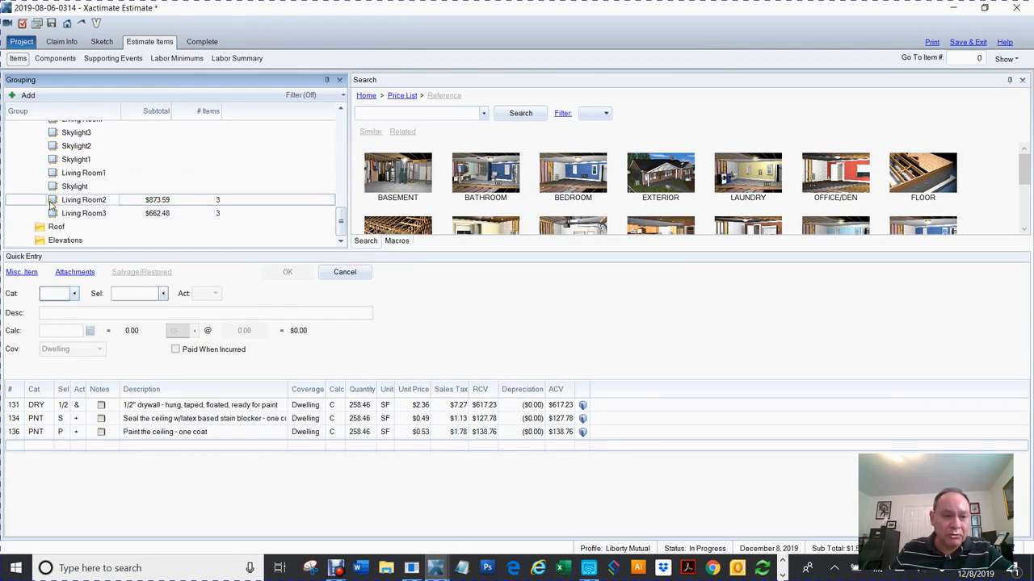
click(51, 200)
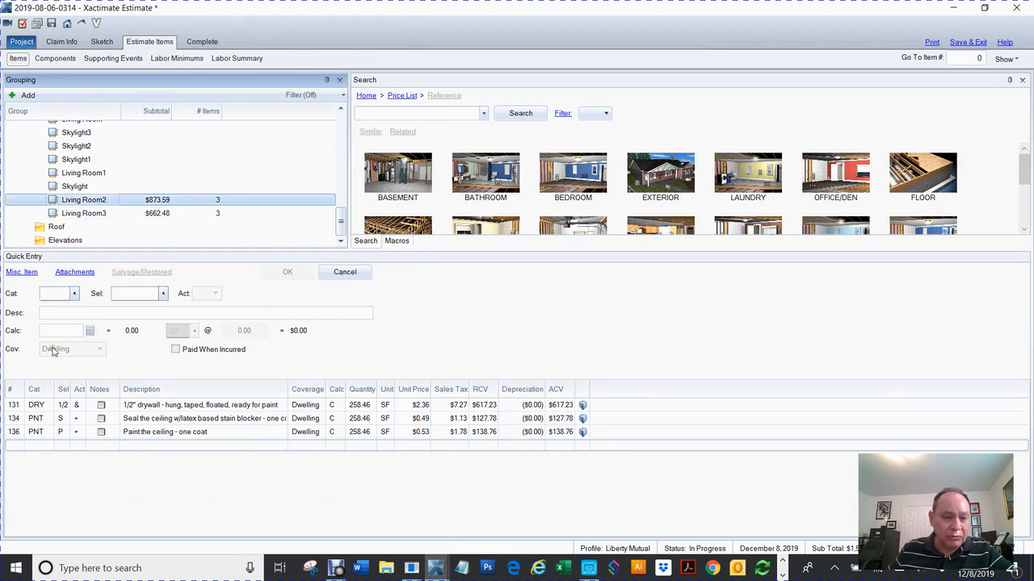
click(13, 406)
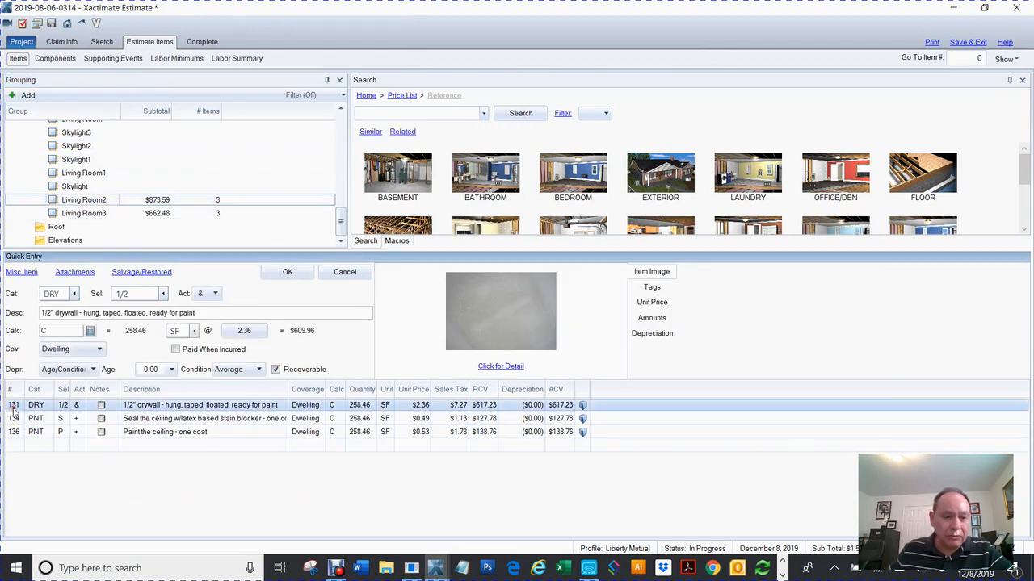
click(65, 332)
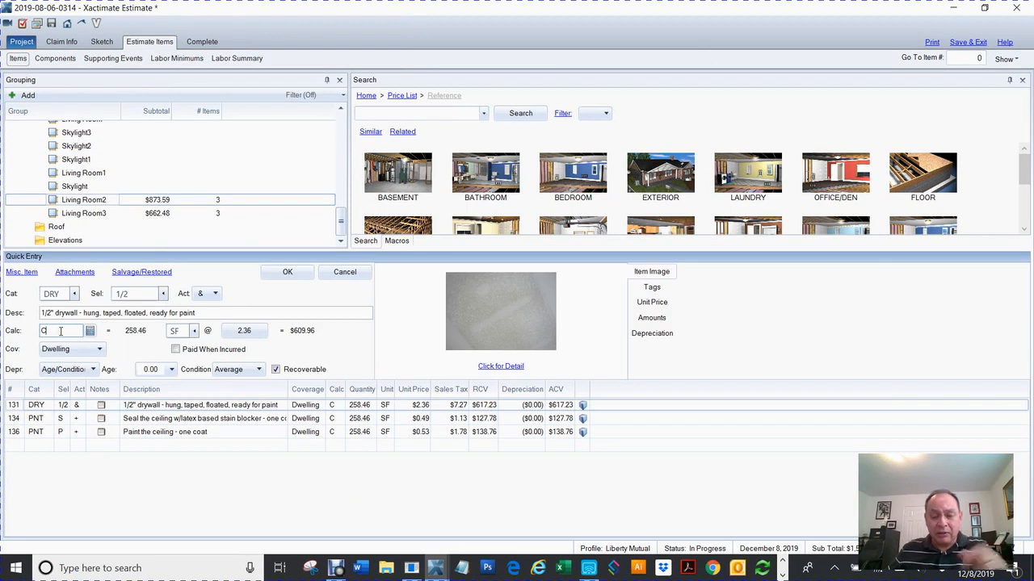
text(-1)
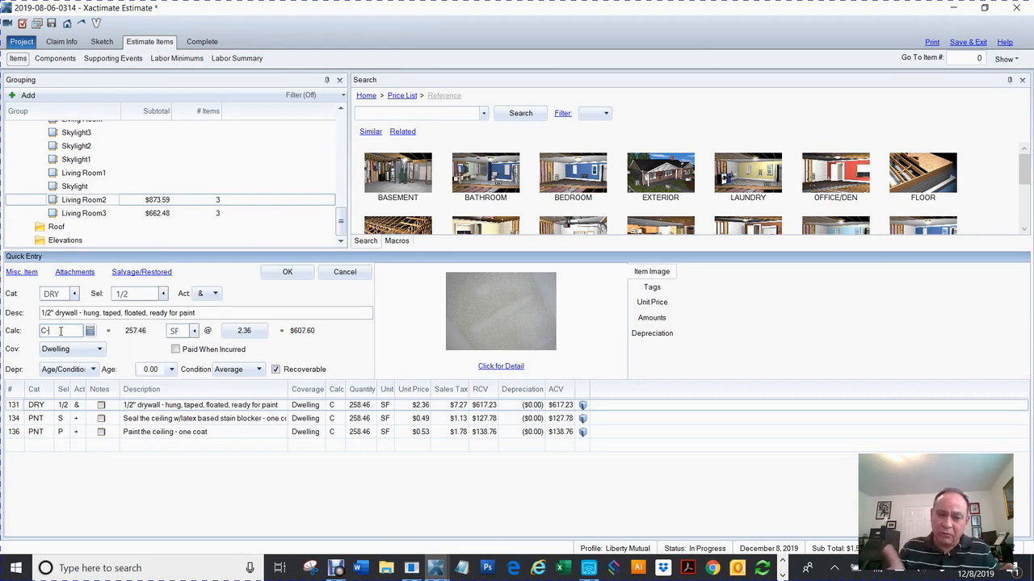
text(5.99)
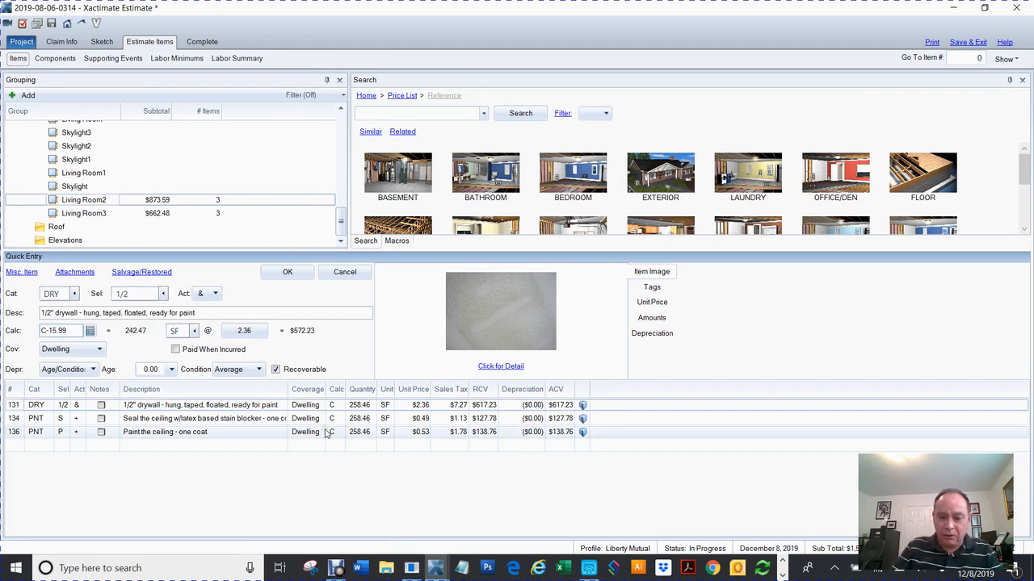
key(Return)
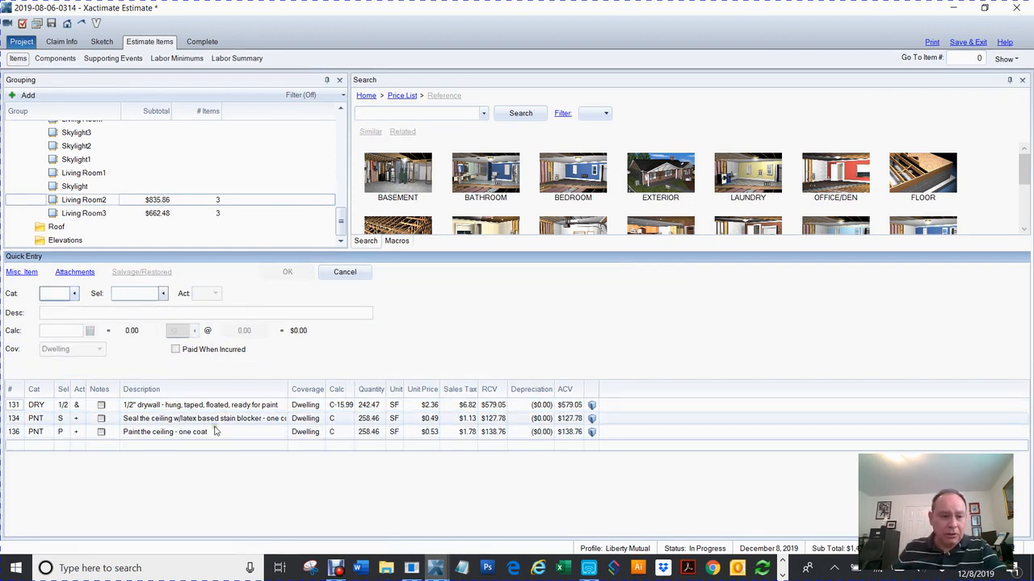
Step: Copy the C-15.99 calculation from Living Room2's drywall item into its stain-blocker seal item
click(10, 408)
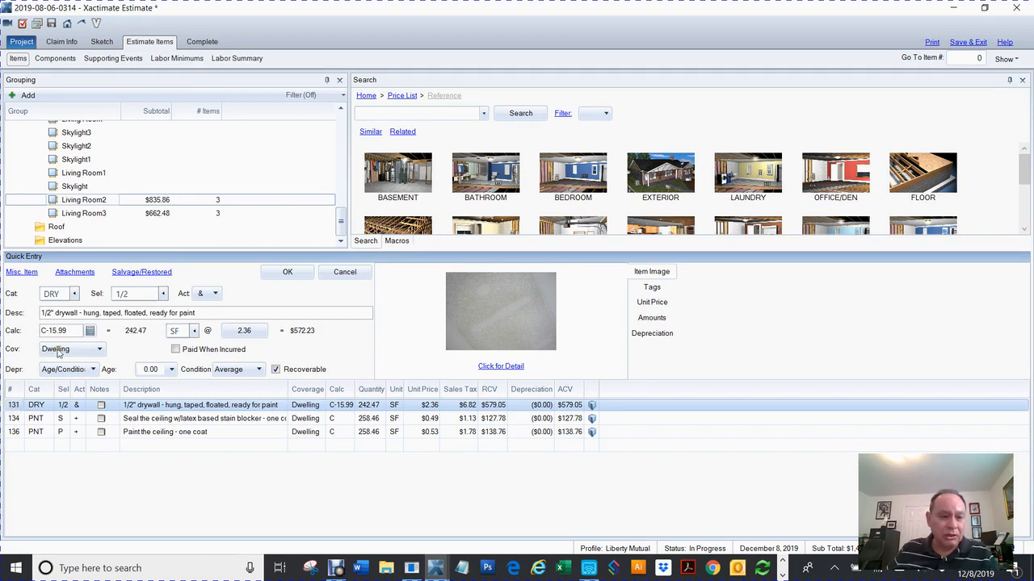
drag(39, 330, 111, 337)
key(ctrl+c)
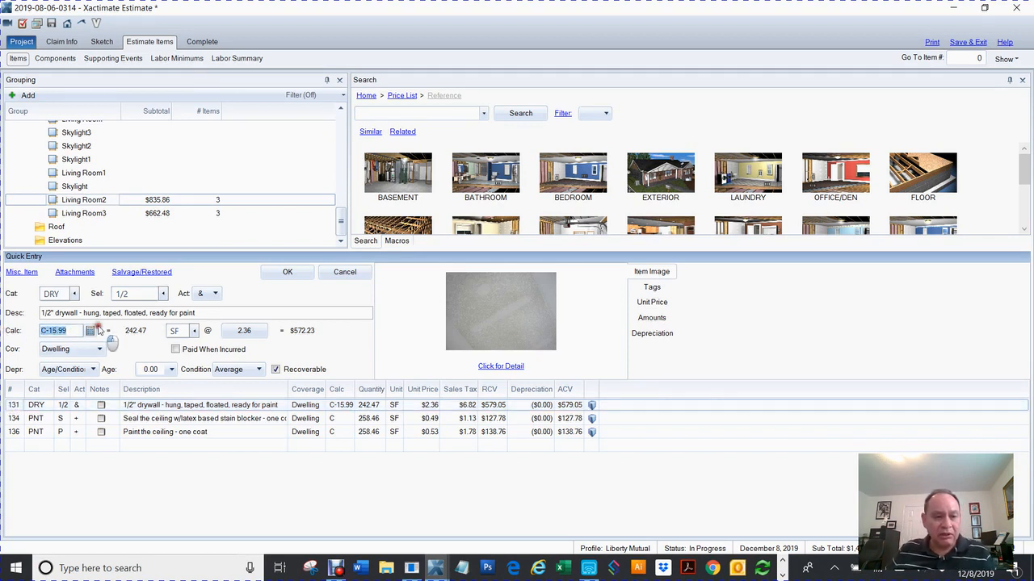
click(14, 419)
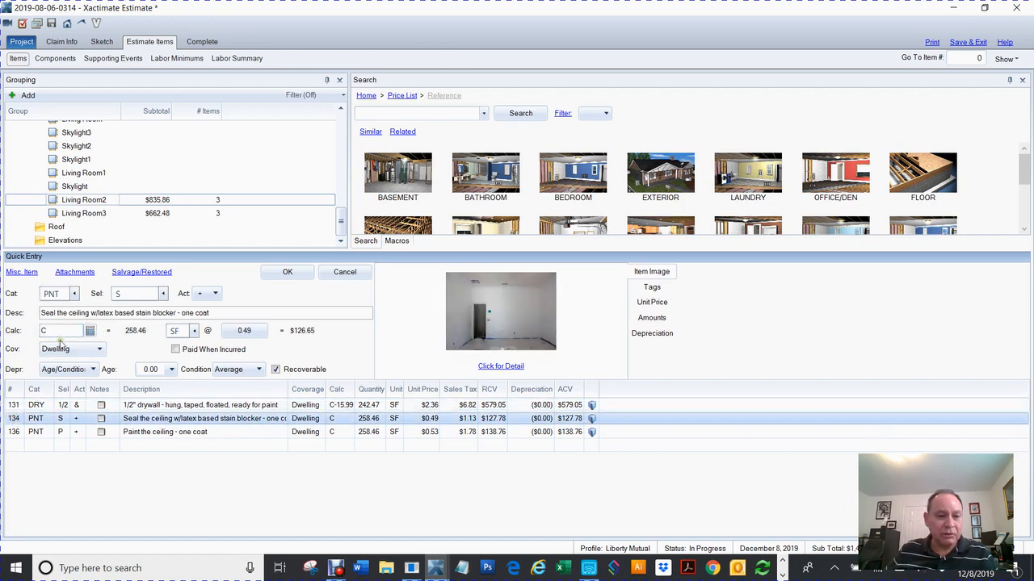
key(ctrl+v)
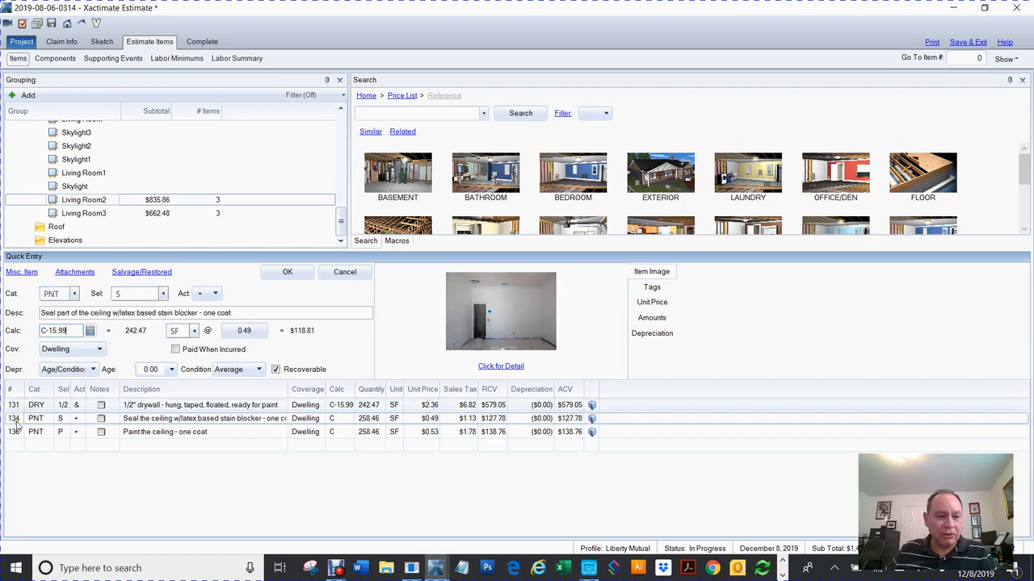
Step: Apply the copied C-15.99 calculation to Living Room2's one-coat paint item and check the entries of both paint items
click(17, 432)
click(55, 331)
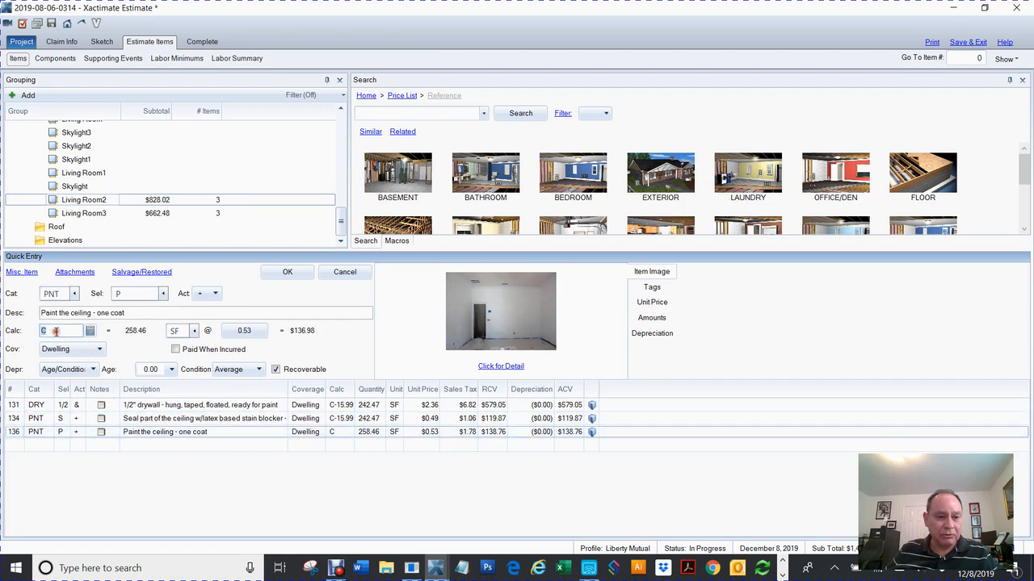
key(ctrl+v)
click(16, 432)
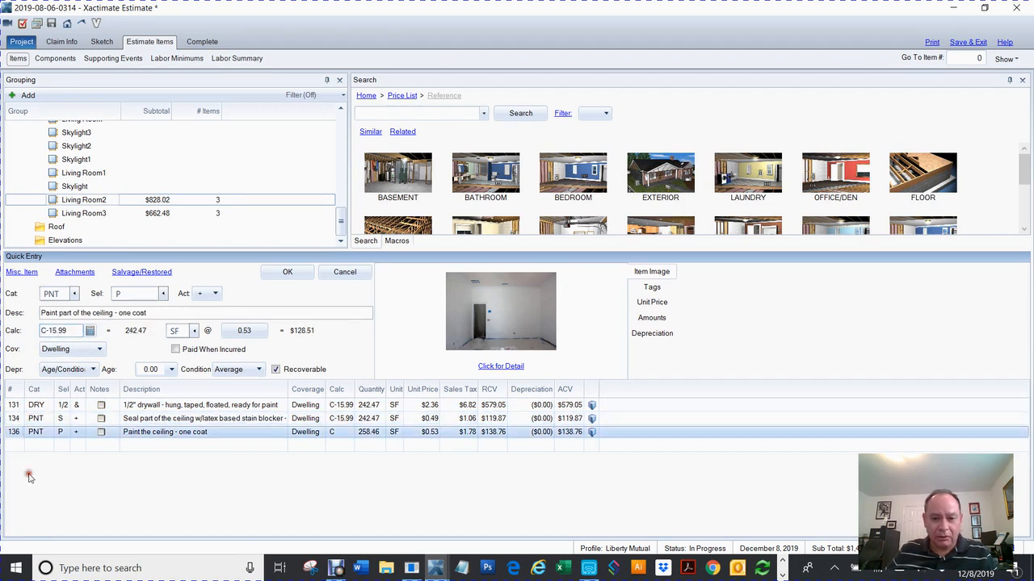
click(16, 419)
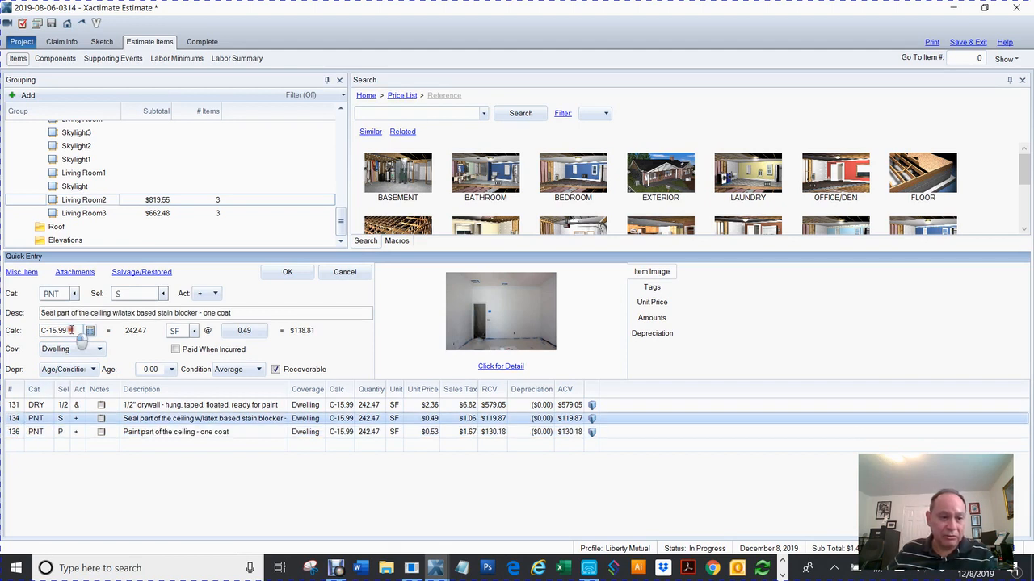
click(8, 450)
click(8, 432)
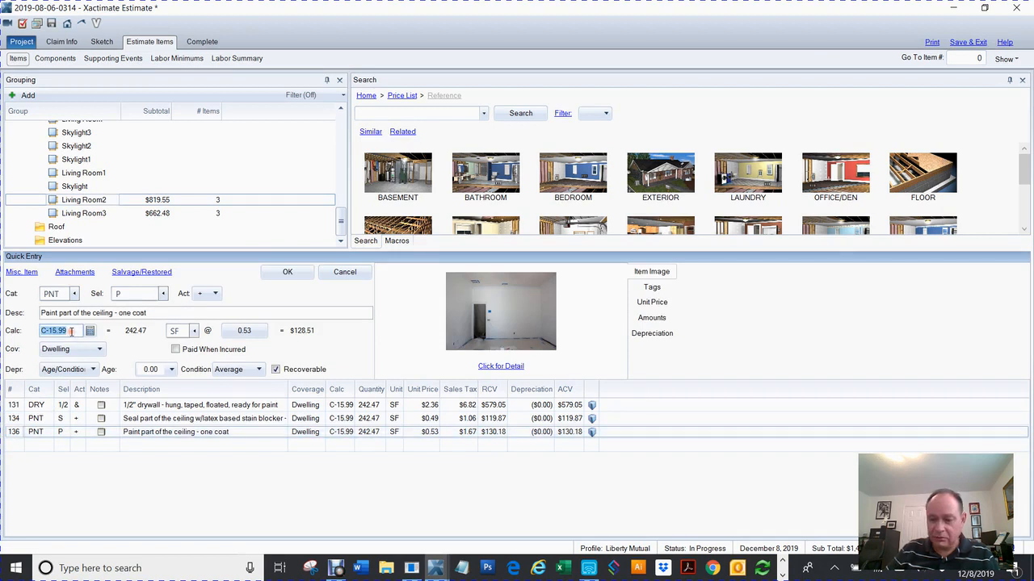
click(197, 464)
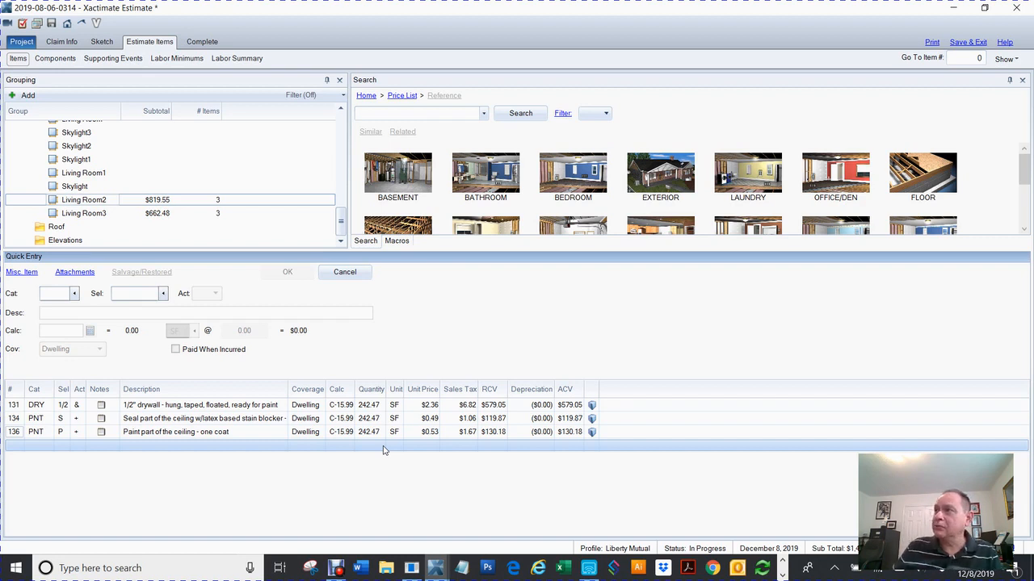
Step: Consult the result on the mirrored phone calculator and return to Living Room2's estimate items
drag(1032, 226, 658, 19)
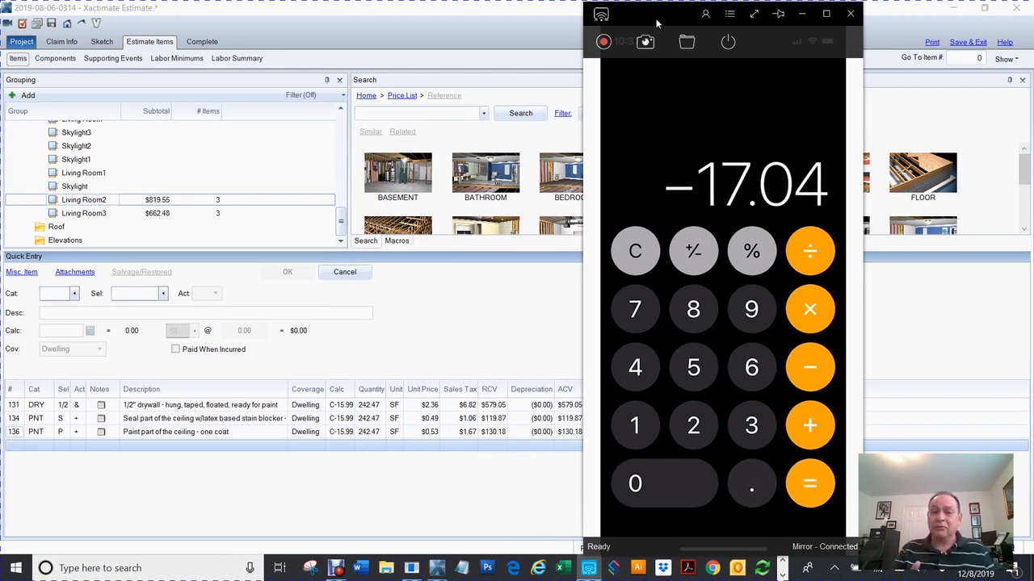
drag(650, 18, 1033, 36)
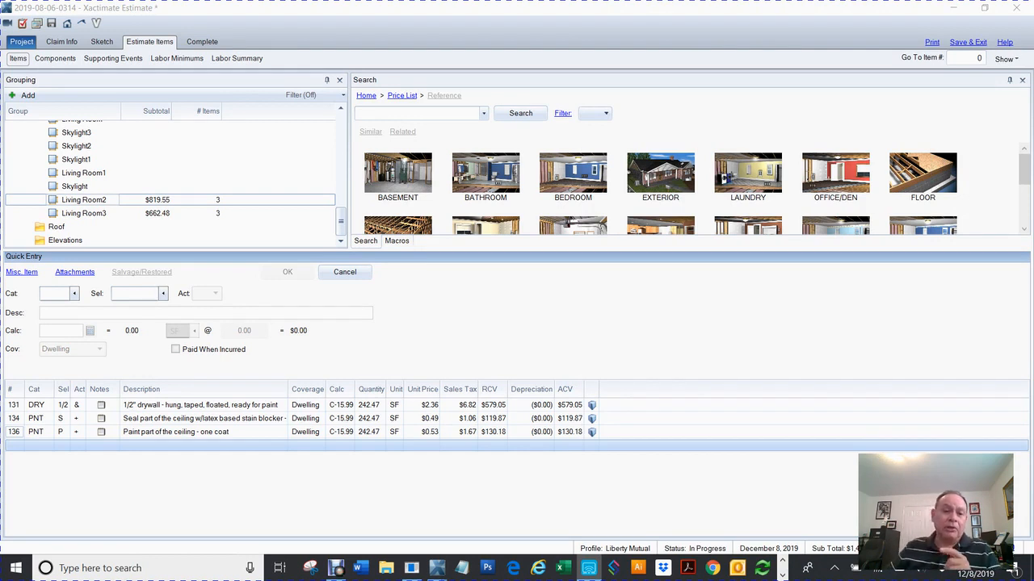
click(412, 348)
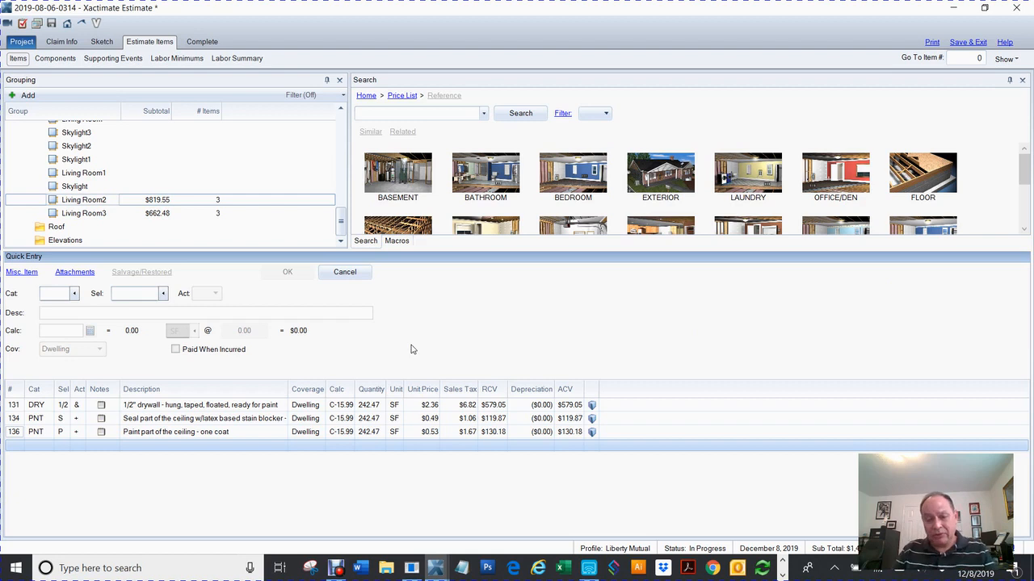
Step: Examine the Area1 reference area inside Living Room2's tray recess in the sketch
click(102, 42)
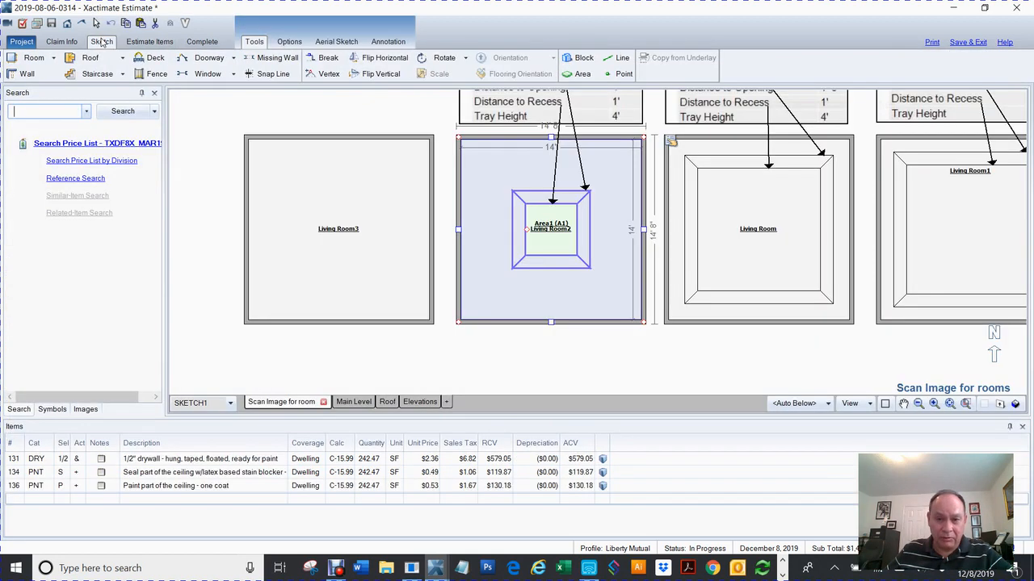
mouse_move(579, 344)
mouse_down()
mouse_move(476, 353)
mouse_move(562, 360)
mouse_up()
right_click(562, 358)
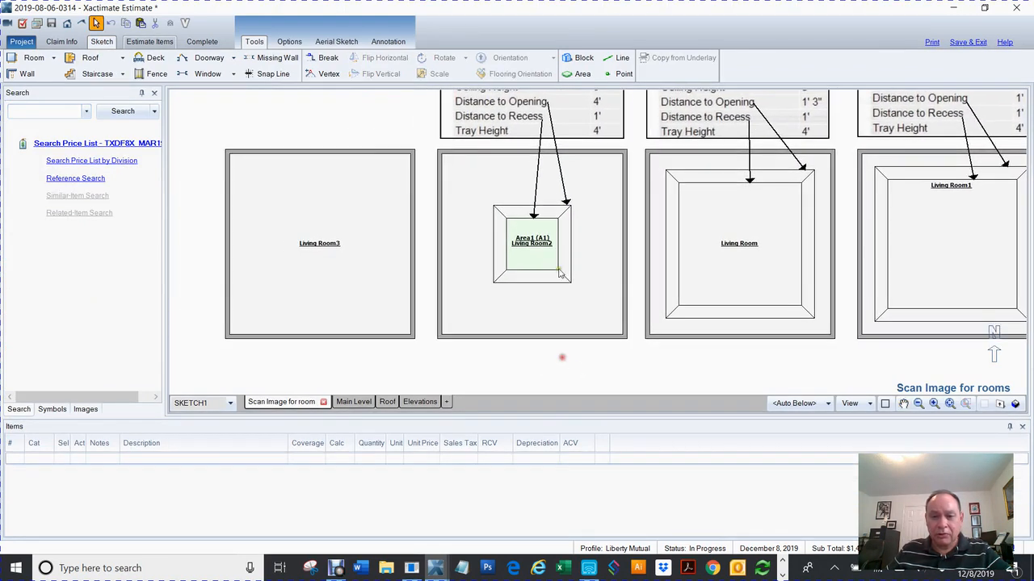
click(548, 241)
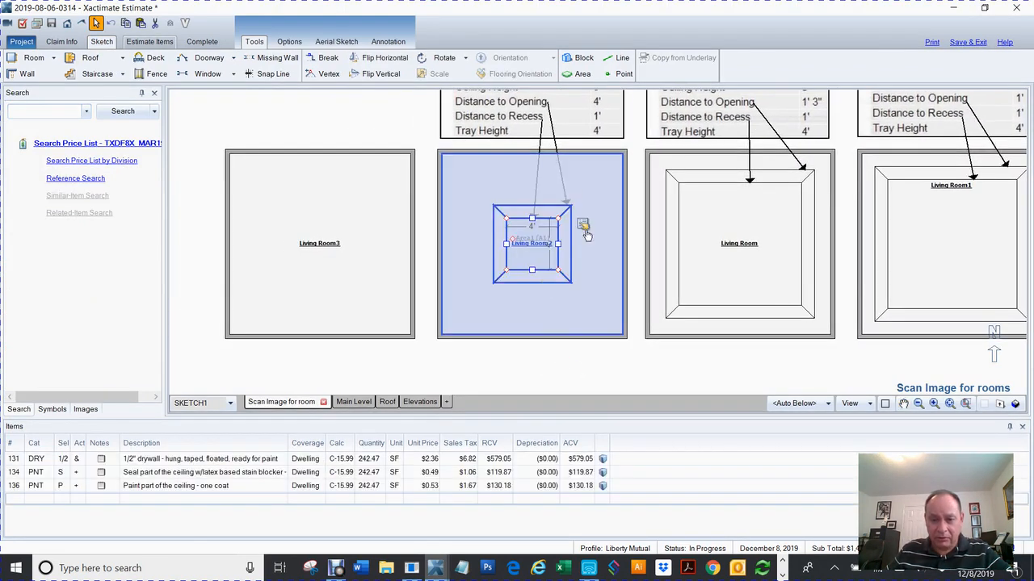
click(568, 363)
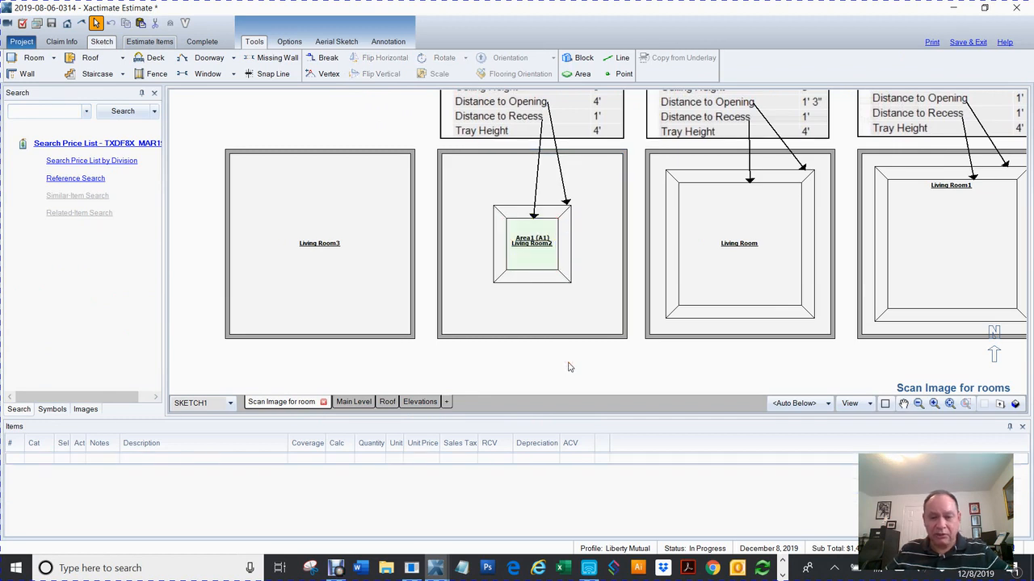
Step: Examine the living rooms and skylights in 3D from several angles, comparing the flat ceiling with the tray ceiling shapes
scroll(569, 366, down, 2)
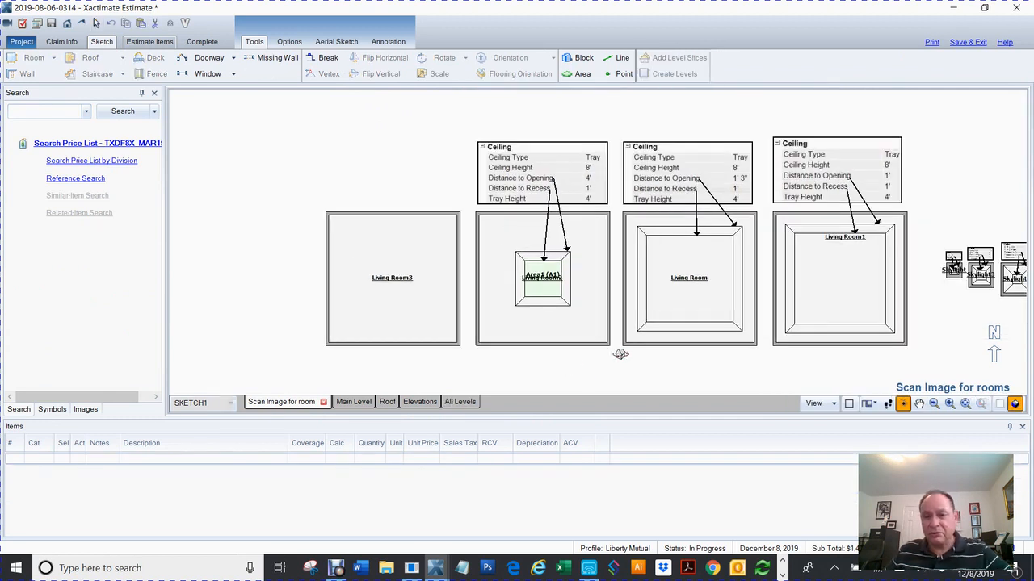
key(F9)
mouse_move(620, 353)
mouse_down()
mouse_move(596, 242)
mouse_move(607, 197)
mouse_up()
scroll(607, 196, down, 3)
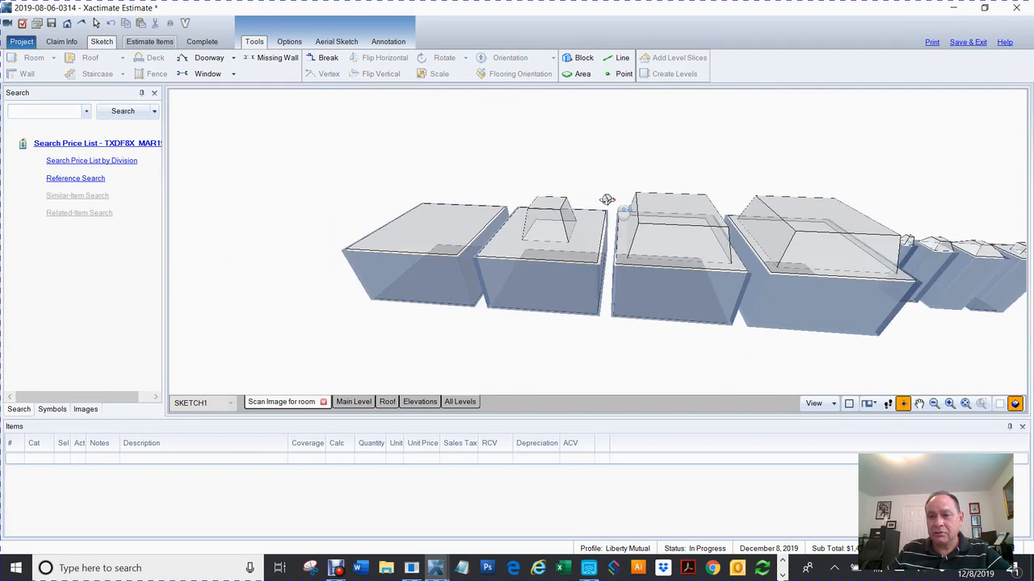
drag(724, 336, 698, 326)
key(space)
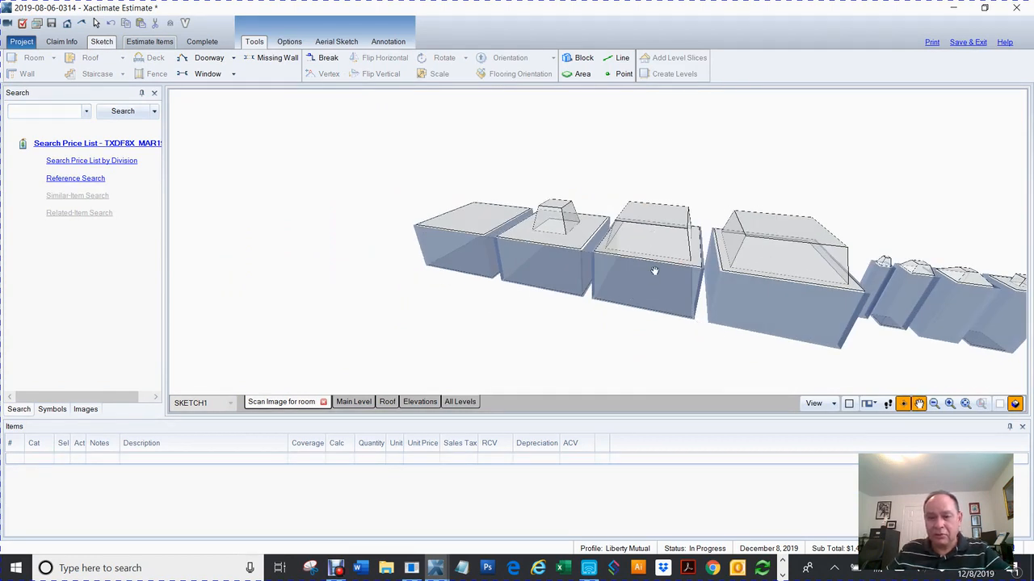
drag(674, 251, 519, 223)
key(space)
drag(477, 305, 506, 315)
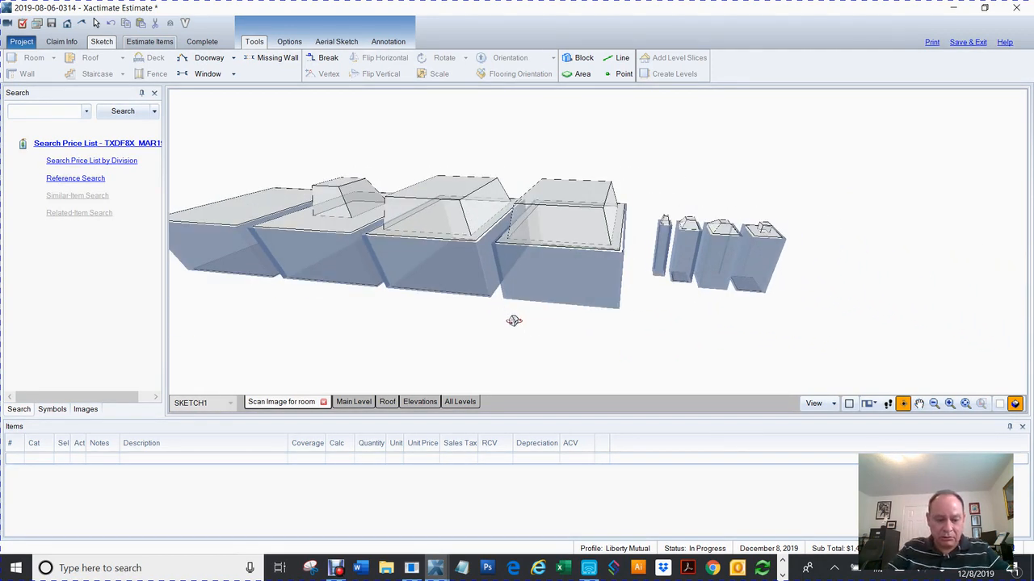
key(F11)
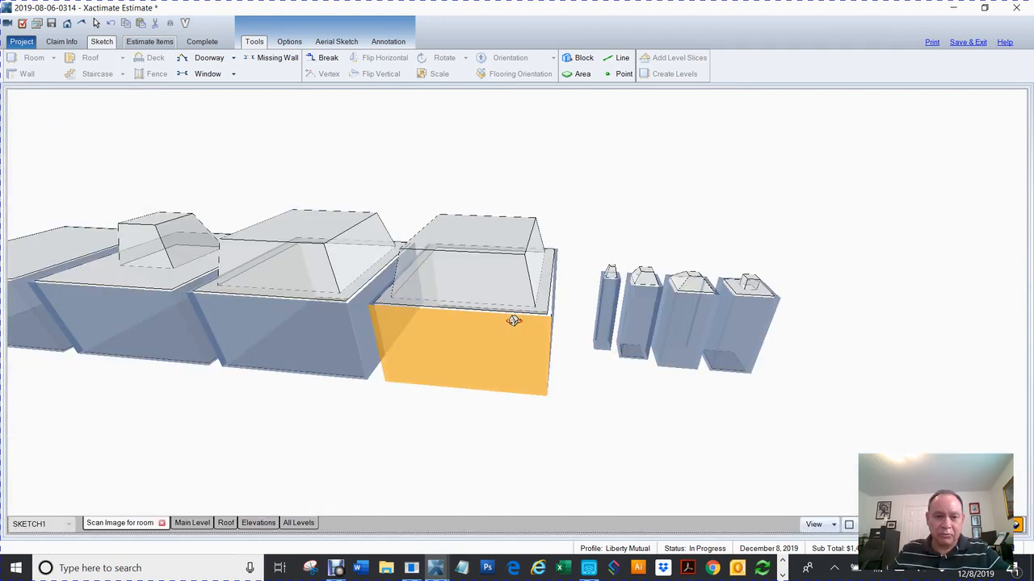
drag(428, 176, 552, 169)
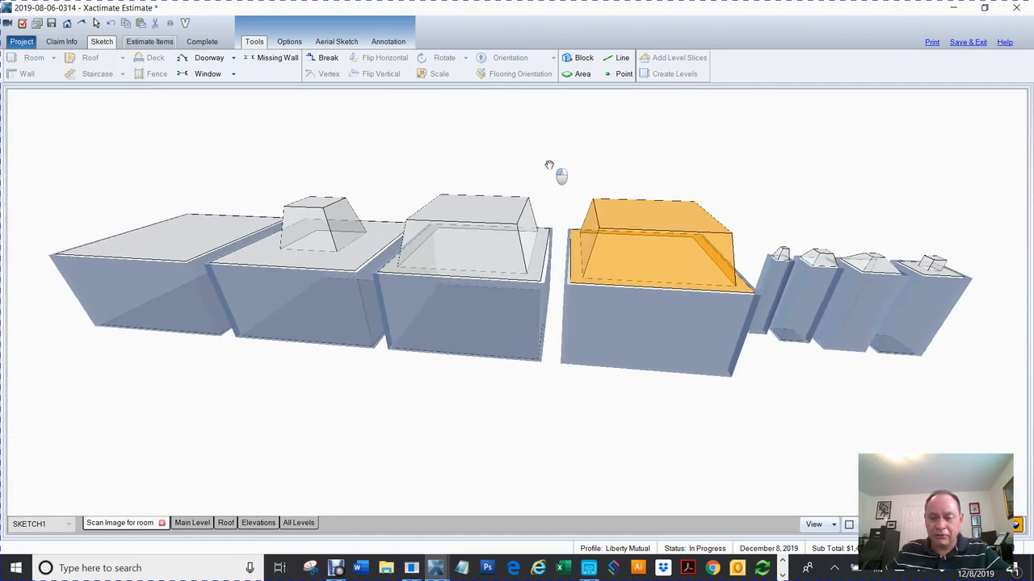
drag(796, 359, 797, 411)
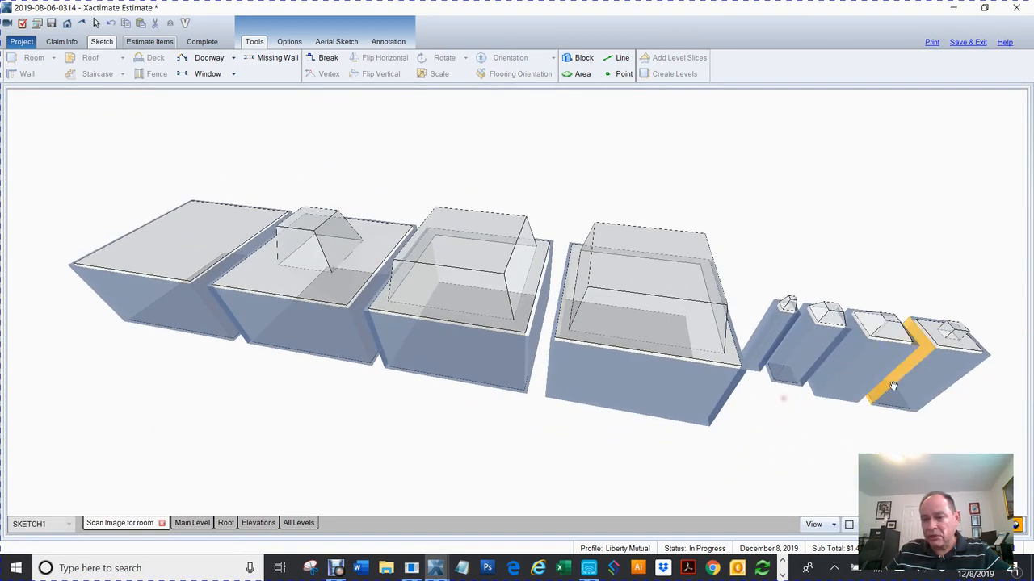
Step: Return to the plan view and select Skylight3 among the small skylight rooms
key(F8)
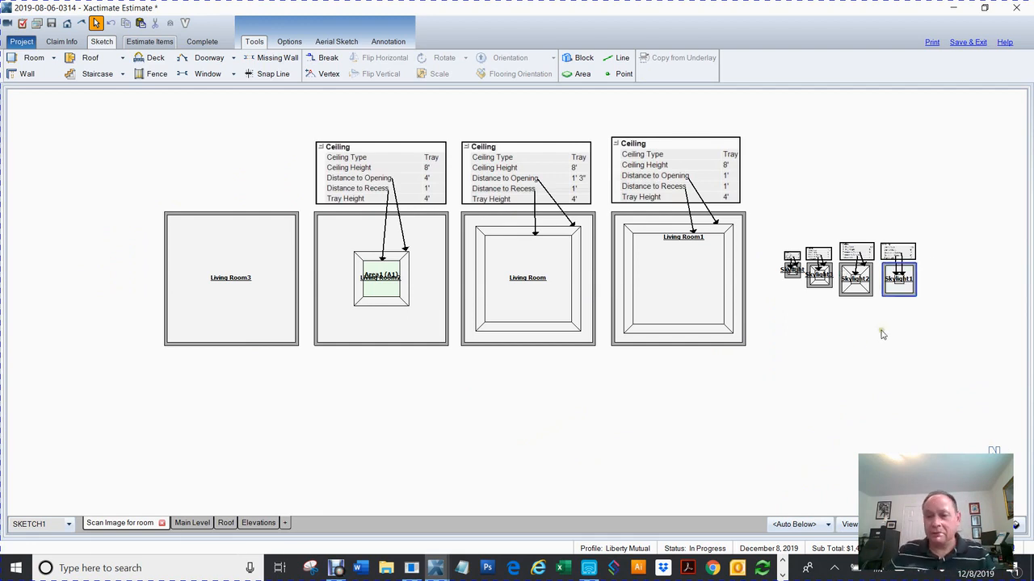
scroll(859, 349, up, 5)
drag(768, 274, 738, 396)
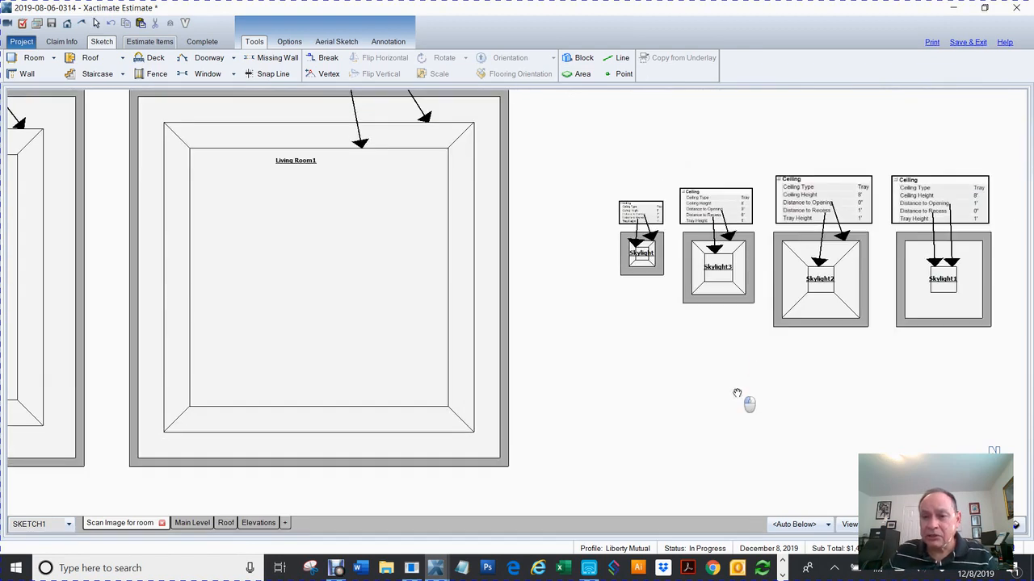
click(717, 268)
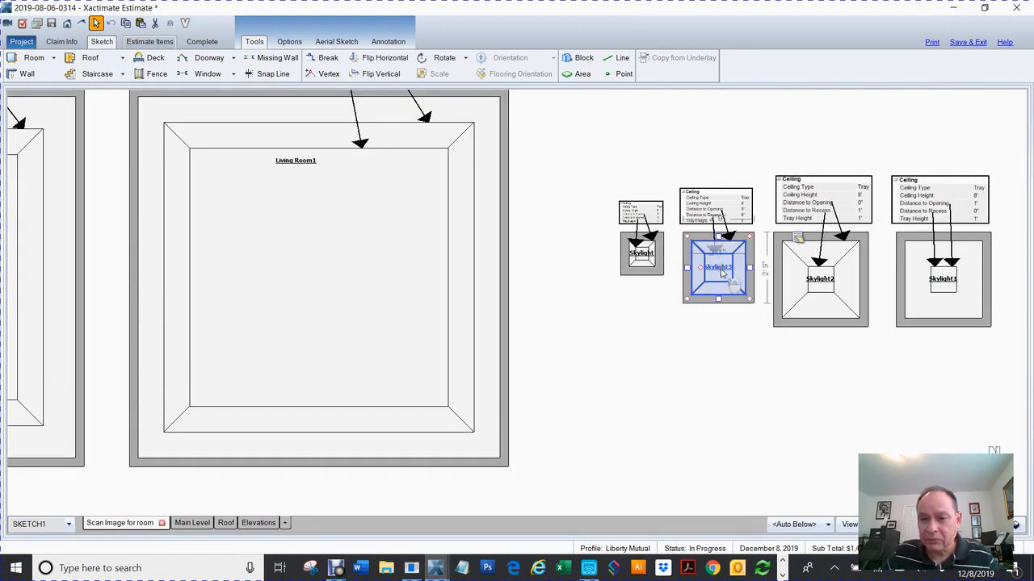
Step: Paste a copy of the Skylight3 room into the empty space on the far side of Living Room3
scroll(721, 273, up, 5)
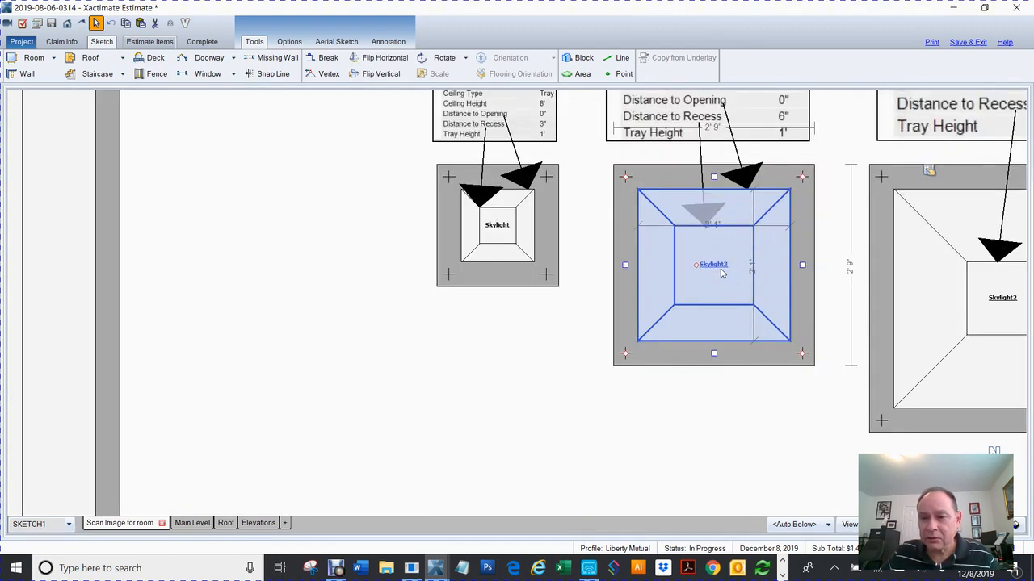
drag(782, 337, 503, 338)
click(791, 348)
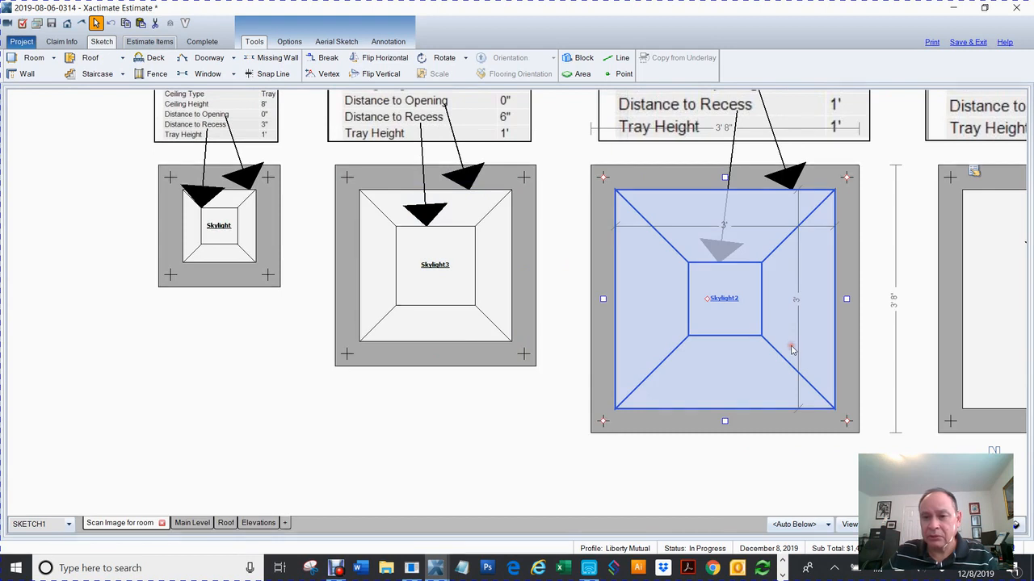
scroll(759, 346, down, 4)
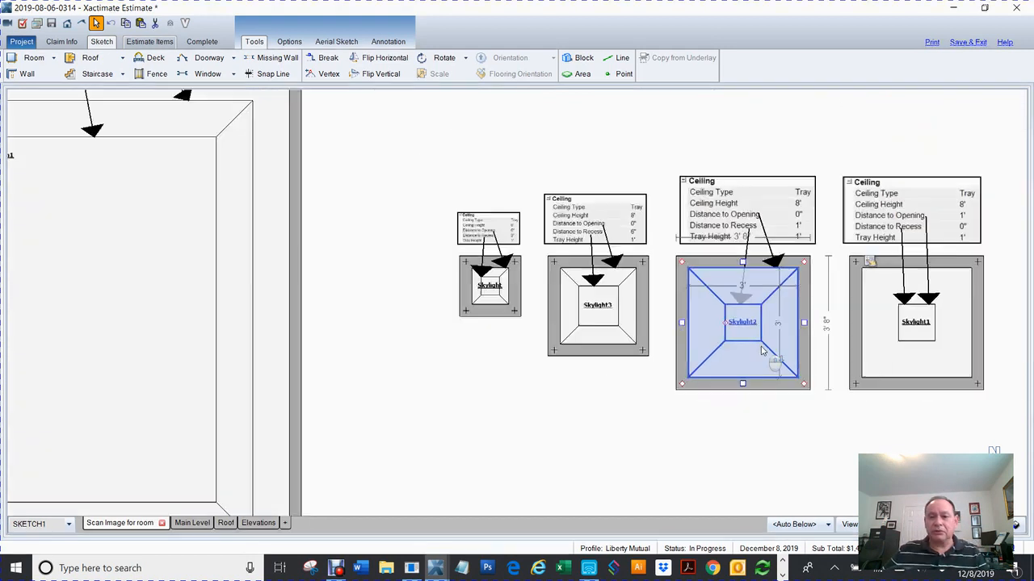
double_click(750, 334)
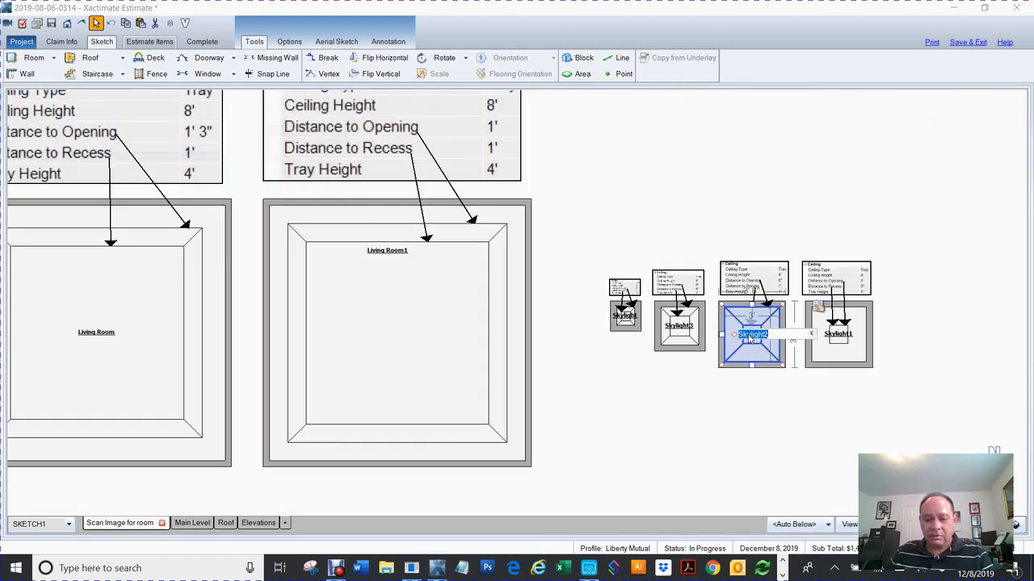
click(598, 392)
drag(567, 397, 824, 340)
mouse_move(587, 394)
mouse_down()
mouse_move(664, 370)
mouse_move(998, 327)
mouse_up()
drag(187, 453, 877, 418)
click(239, 295)
key(ctrl+v)
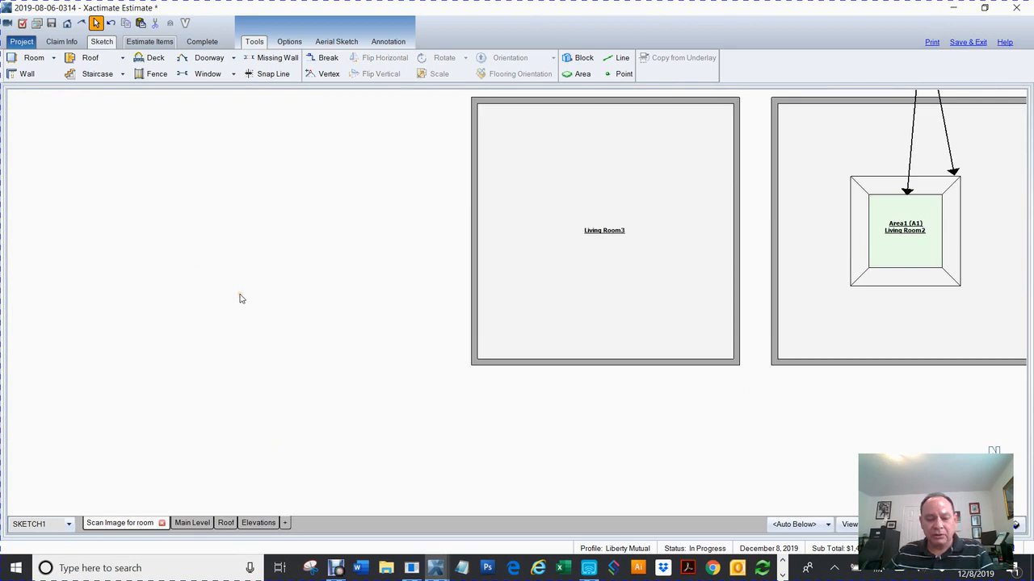
click(263, 256)
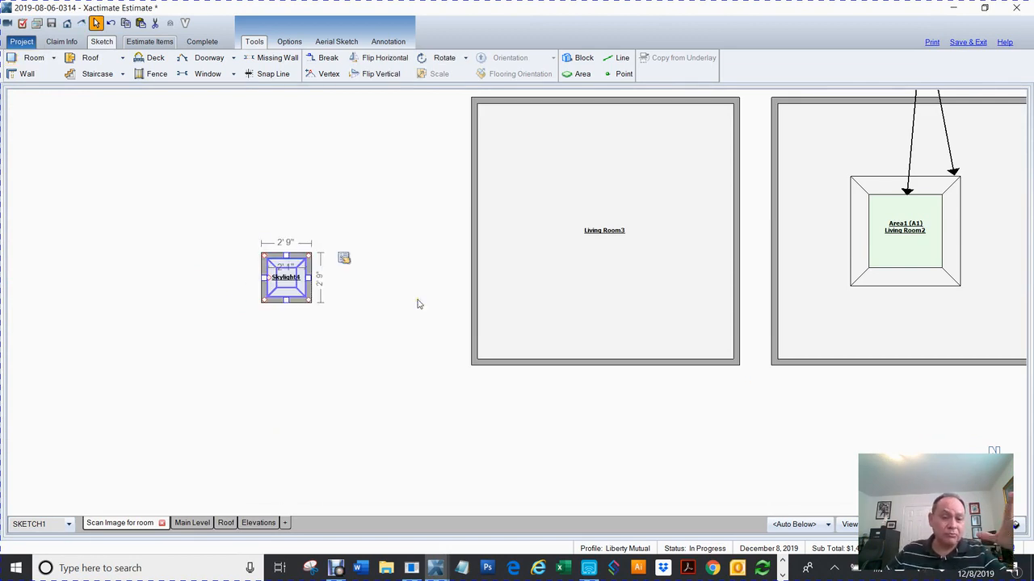
Step: Set the copied Skylight4 room's tray height to 2' and check its shape in the 3D view
click(343, 262)
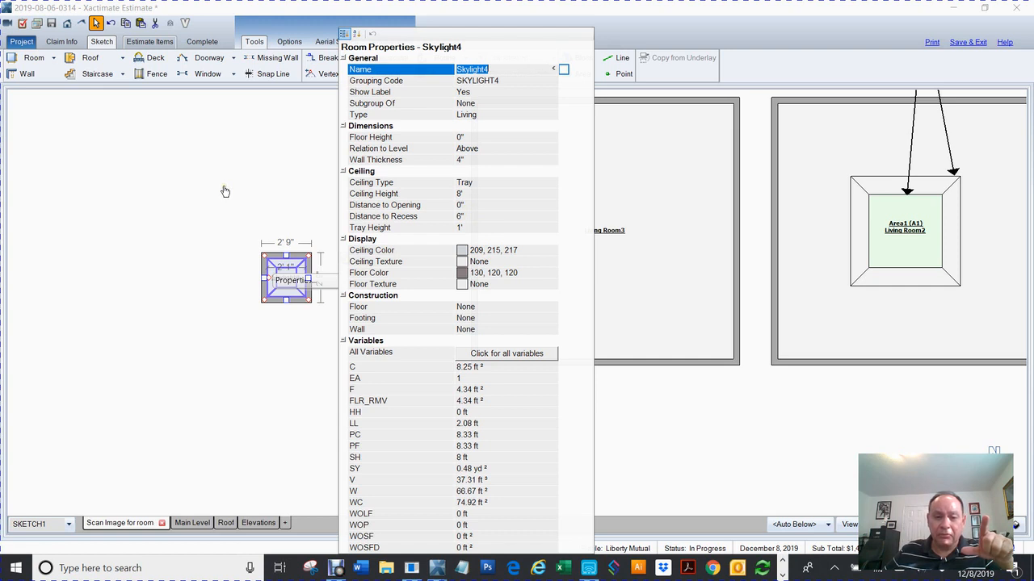
click(462, 230)
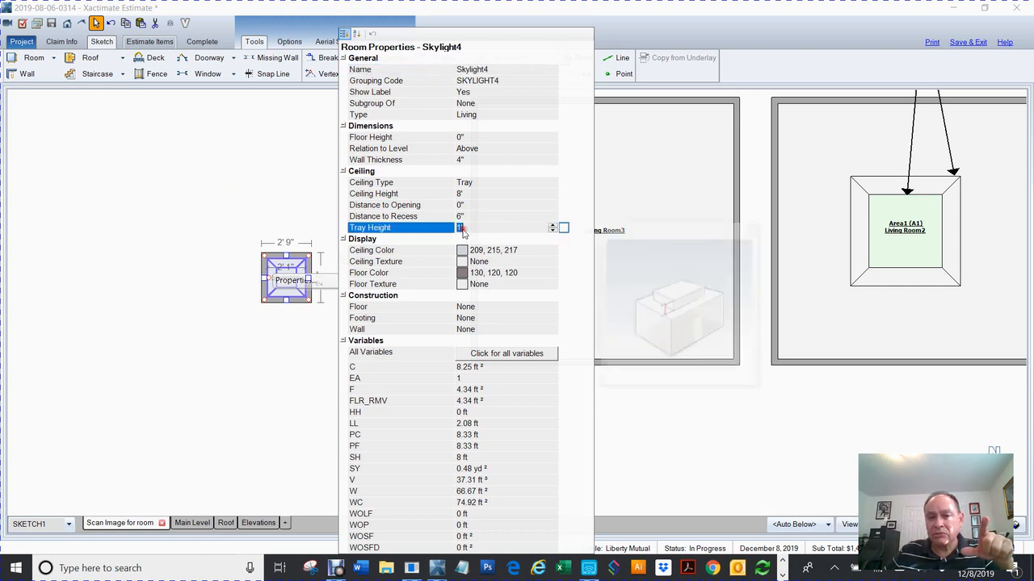
text(2)
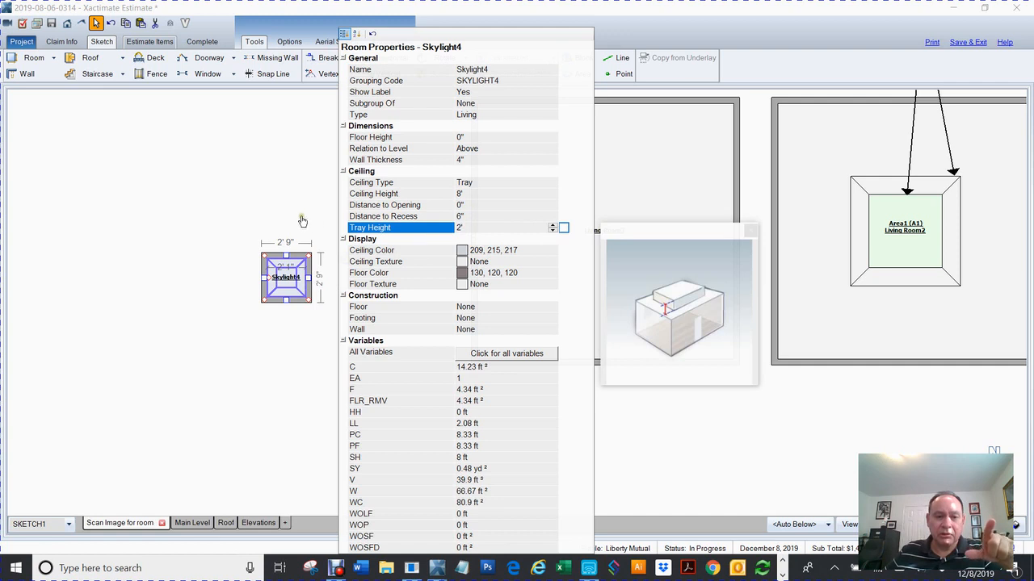
click(302, 222)
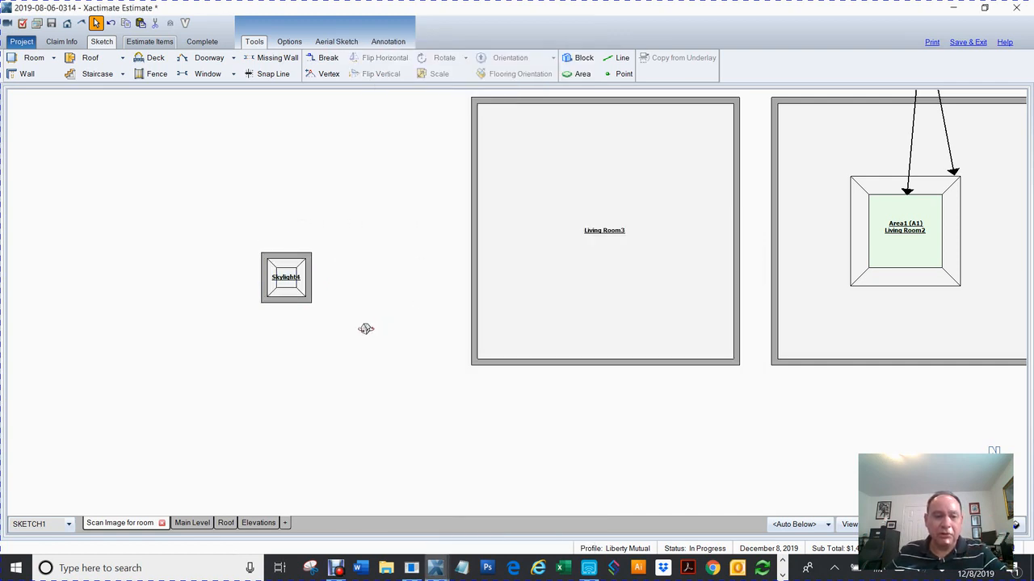
key(F6)
mouse_move(355, 330)
mouse_down()
mouse_move(411, 179)
mouse_move(476, 243)
mouse_up()
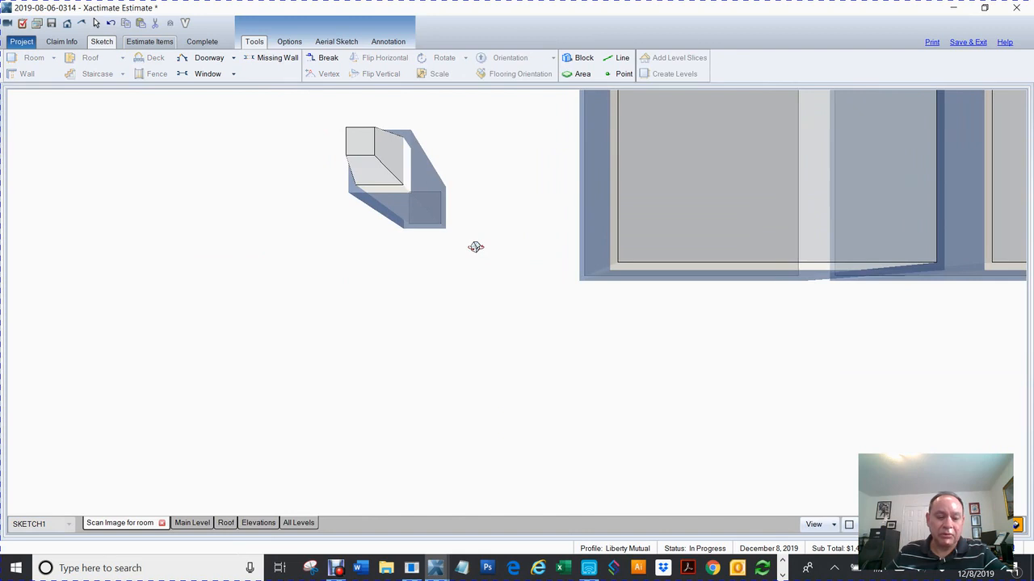
key(F6)
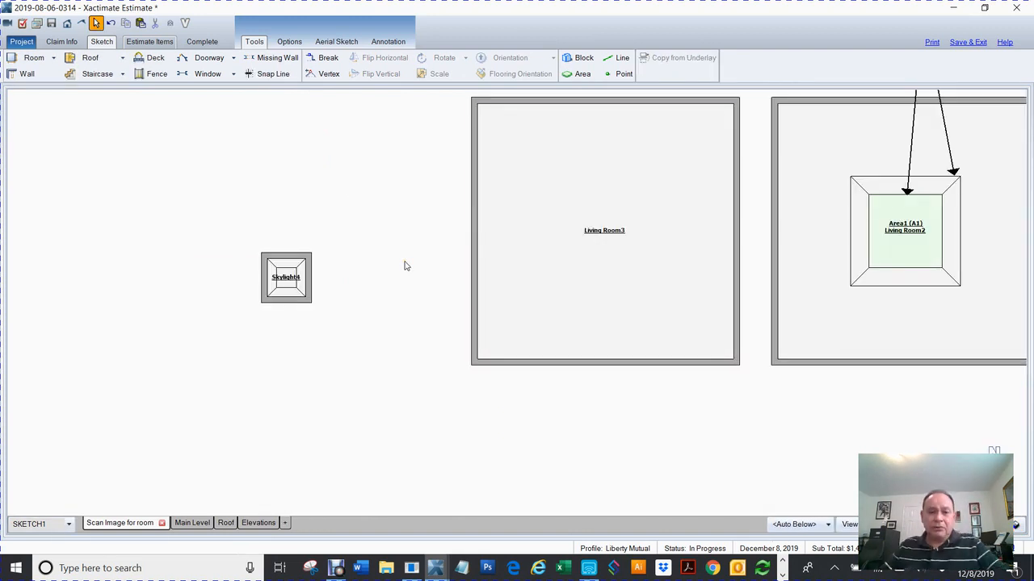
Step: Try to place the Skylight4 room inside Living Room3
click(284, 279)
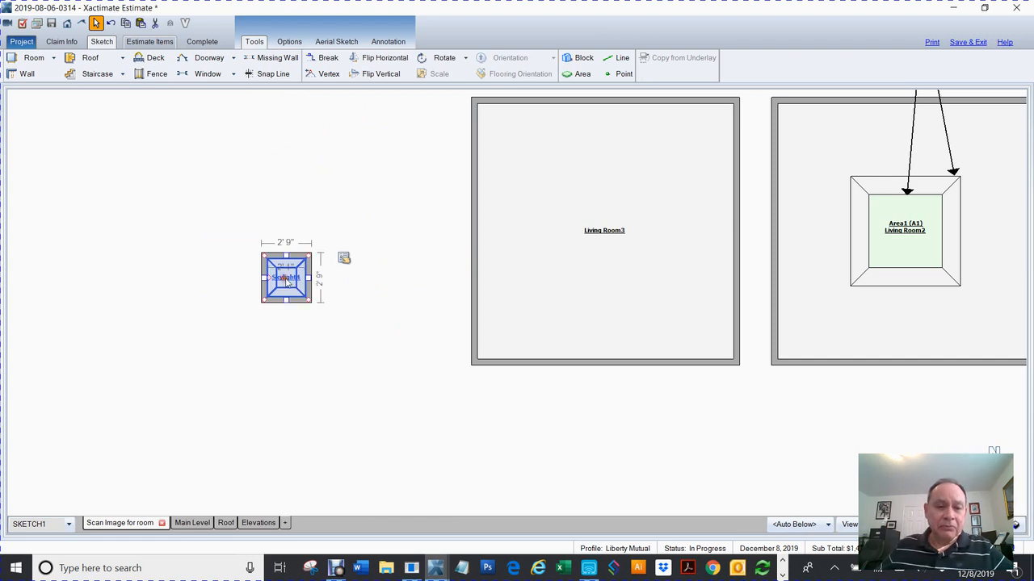
drag(272, 283, 358, 257)
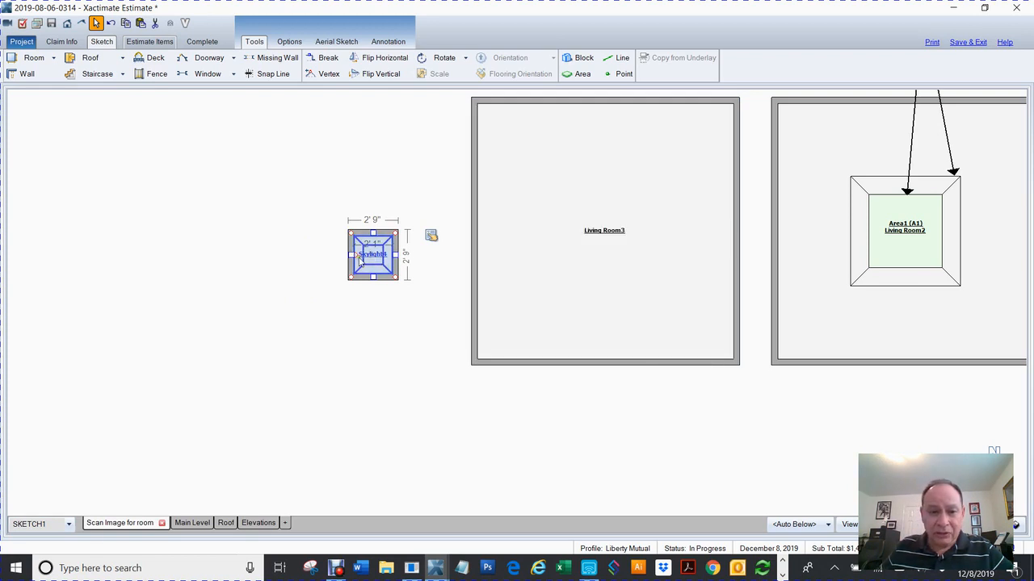
drag(355, 255, 530, 164)
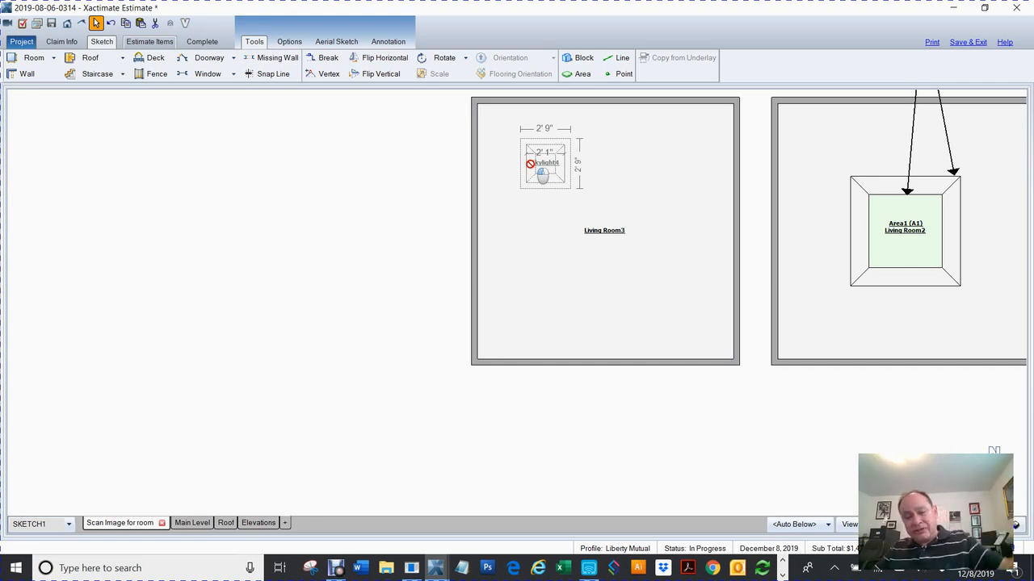
drag(543, 166, 373, 253)
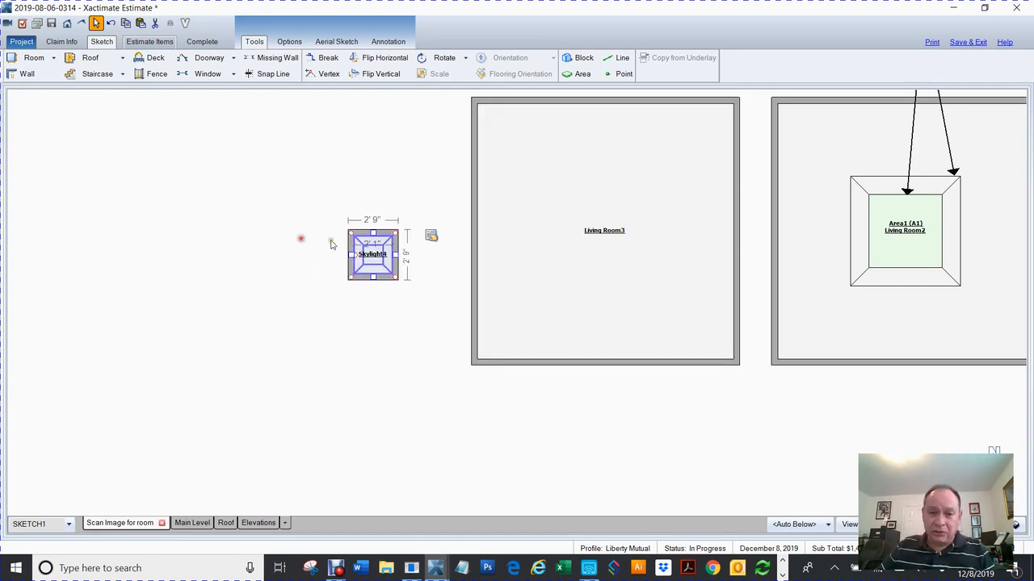
Step: Try attaching Skylight4 to the outside of Living Room3's near wall, and undo that move
click(361, 256)
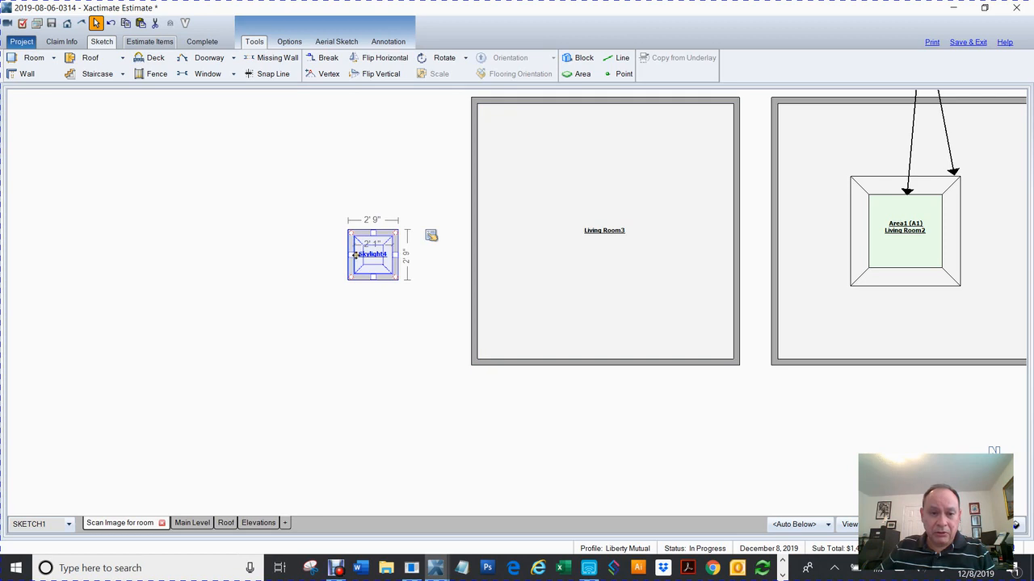
drag(356, 255, 438, 227)
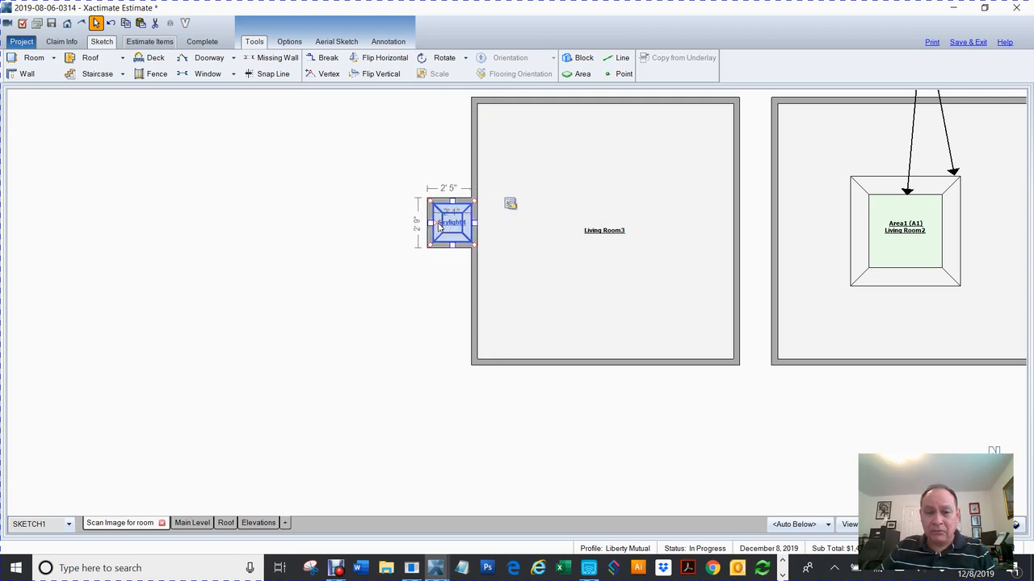
key(ctrl+z)
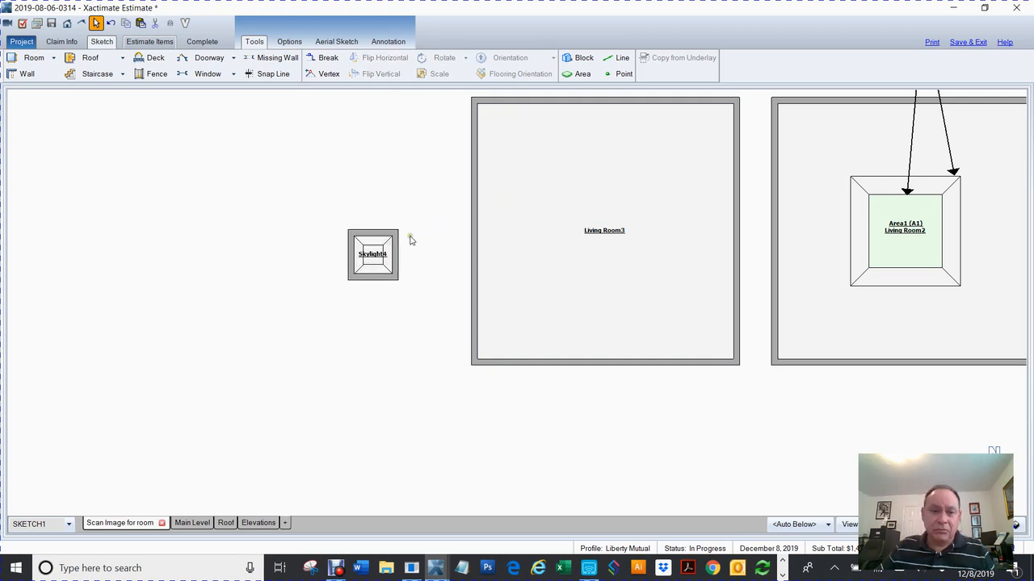
Step: Move the Skylight4 room farther away from Living Room3 into the open space and deselect it
click(364, 260)
drag(370, 256, 265, 272)
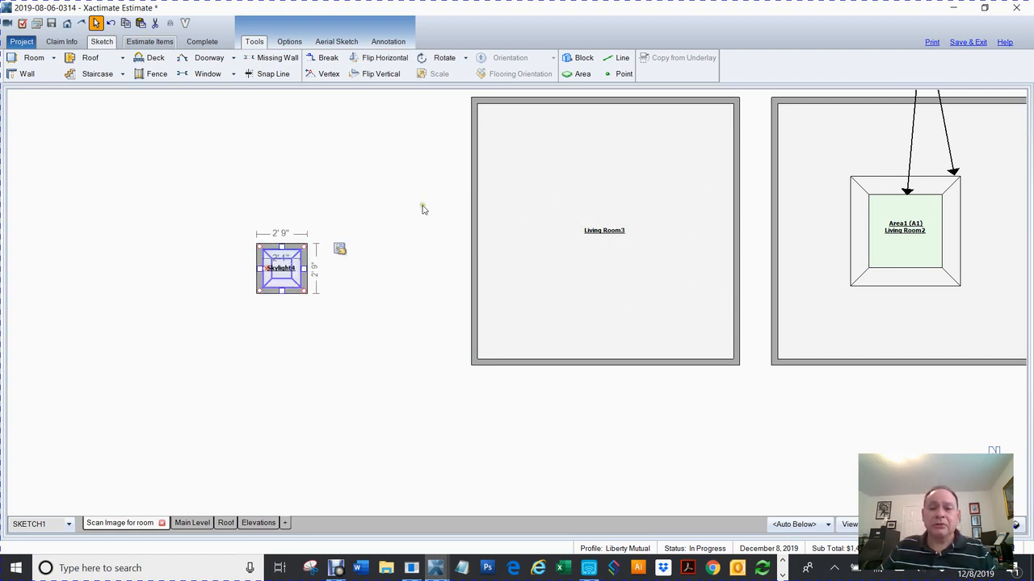
click(382, 187)
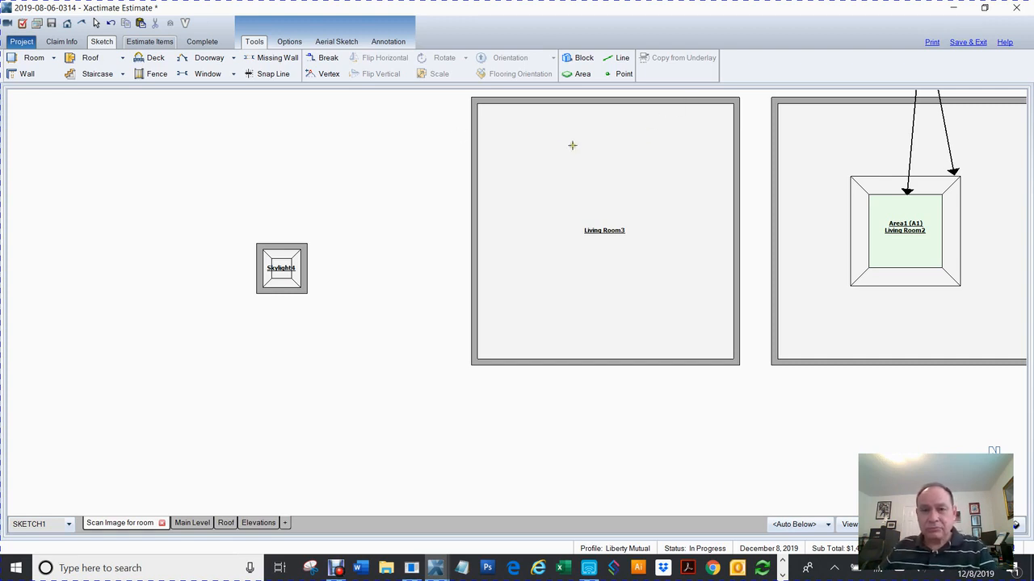
Step: Draw arrows inside Living Room3 pointing from the ceiling's interior toward each of its four walls
drag(551, 181, 552, 108)
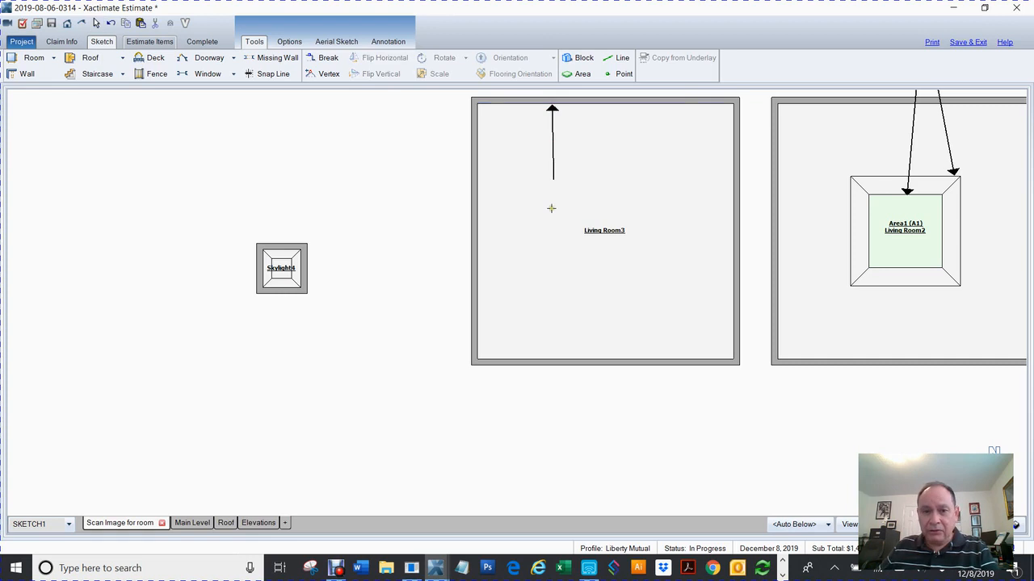
drag(552, 192, 485, 194)
drag(669, 278, 664, 350)
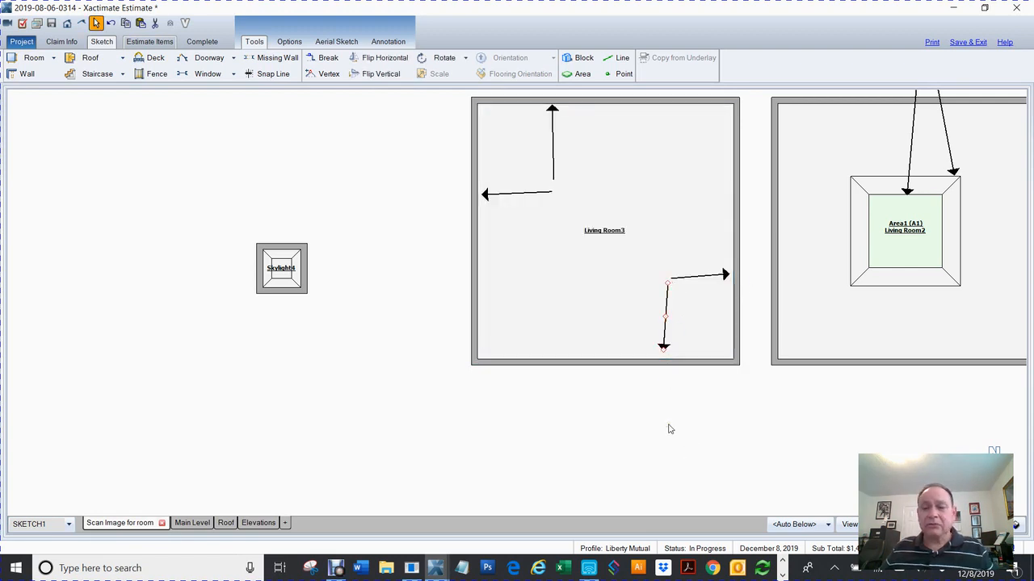
Step: Delete the four arrows inside Living Room3
key(Delete)
click(647, 272)
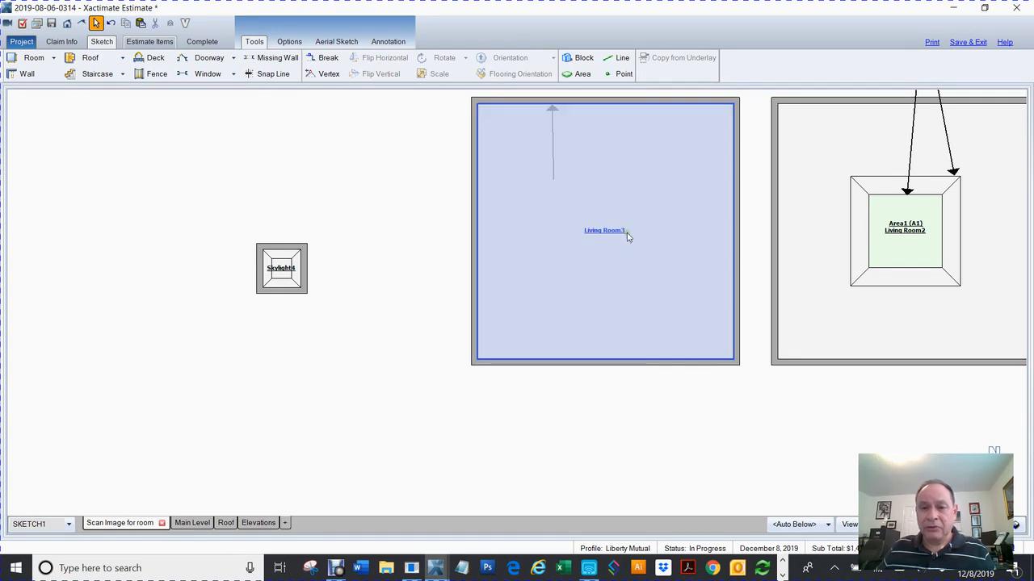
click(446, 194)
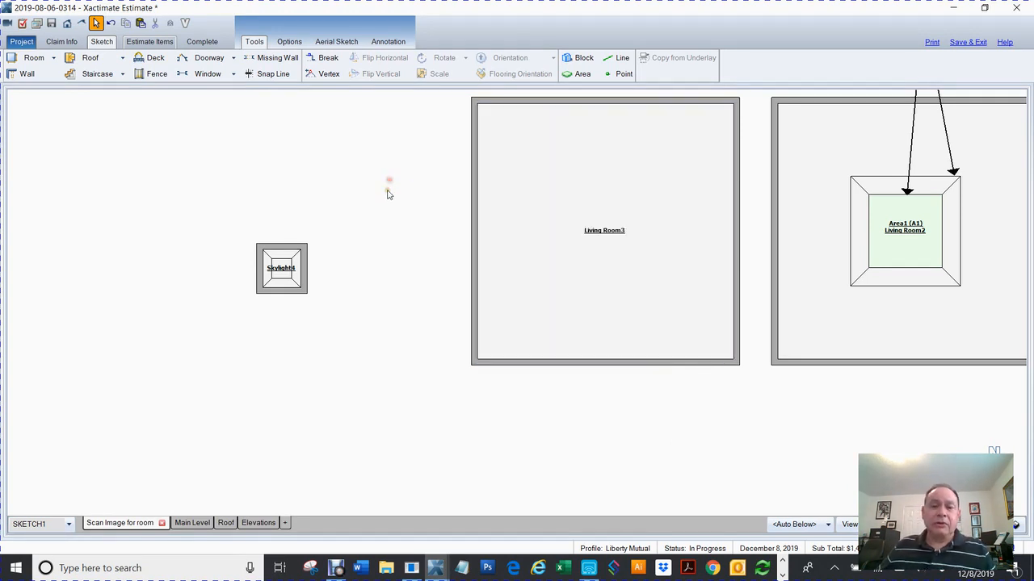
key(Escape)
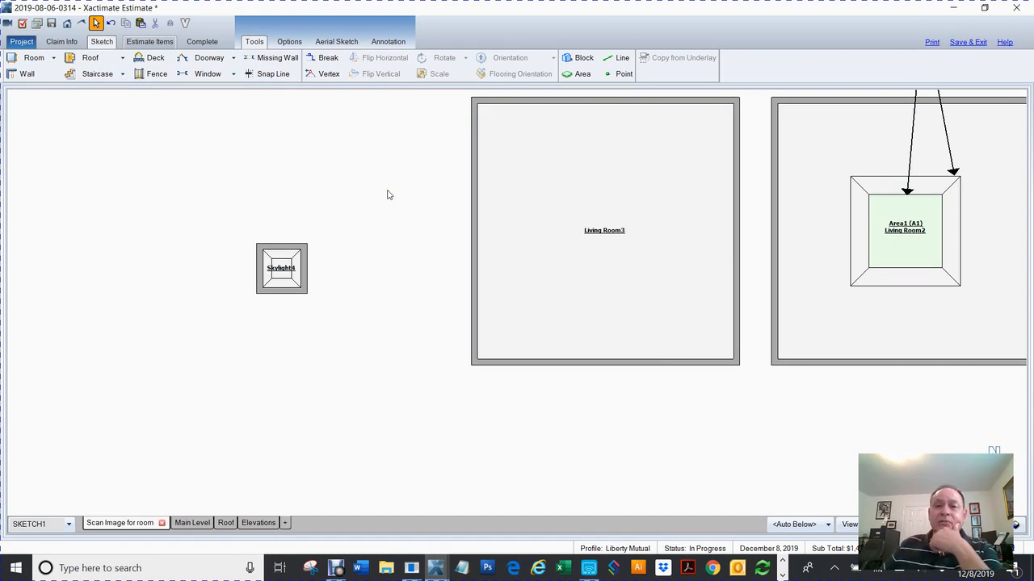
Step: Draw a reference area about 5' 4" by 4' 8" in Living Room3's upper-left corner and set its width to 6'
click(576, 73)
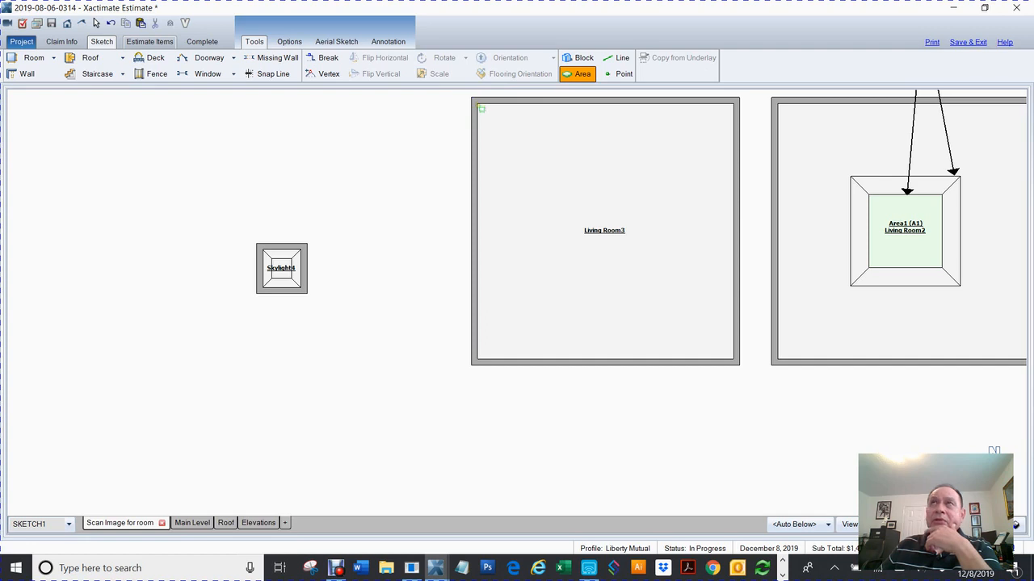
drag(482, 106, 575, 188)
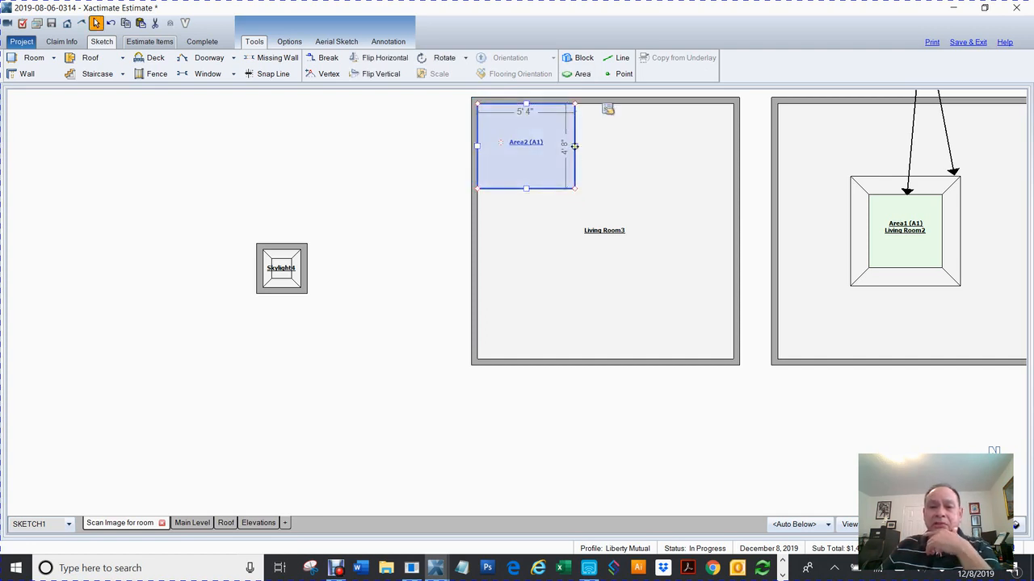
double_click(576, 146)
click(529, 113)
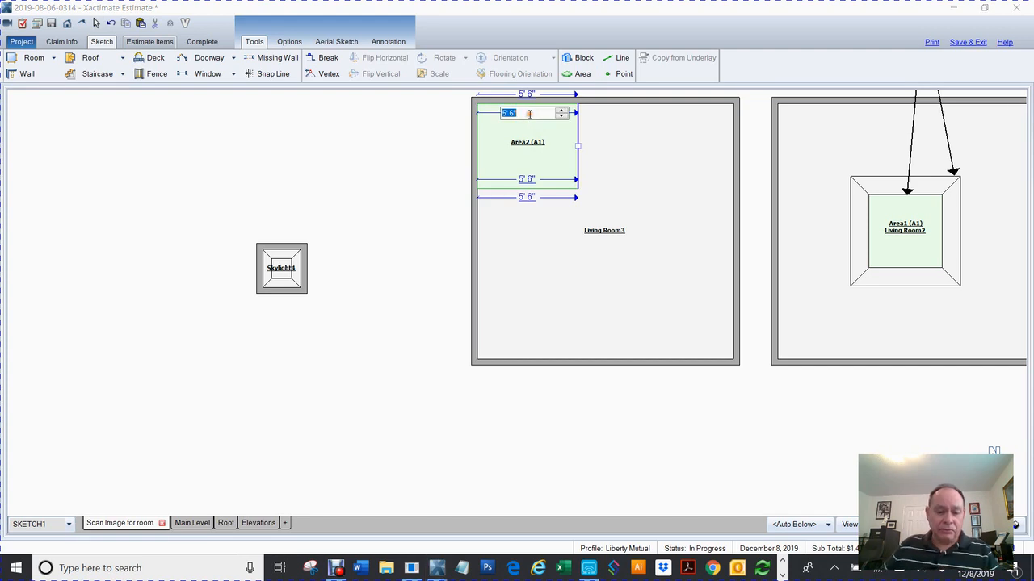
text(6)
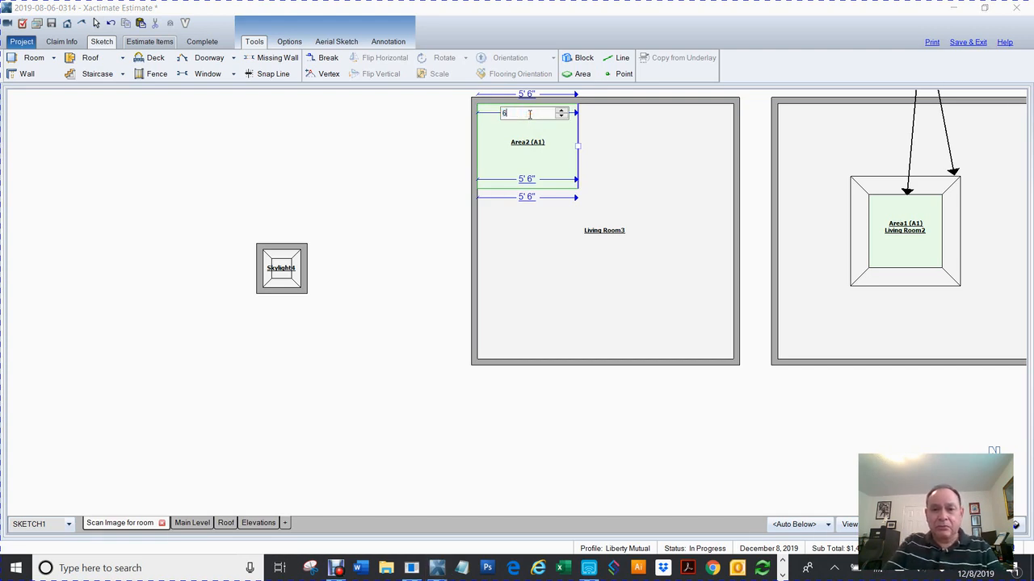
key(Return)
Step: Set the depth of the reference area in Living Room3's corner to 2'
click(539, 142)
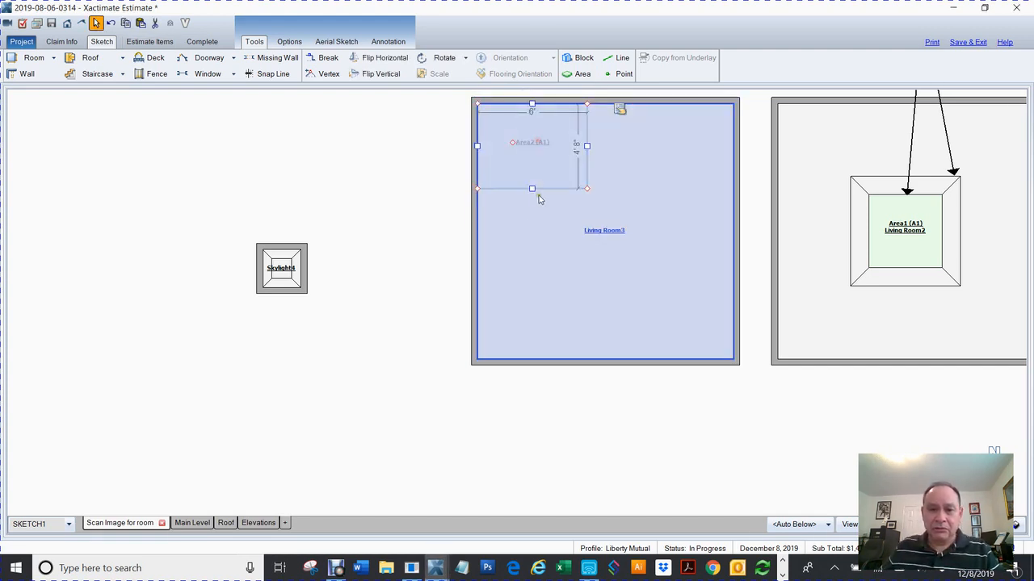
drag(532, 189, 532, 208)
click(578, 164)
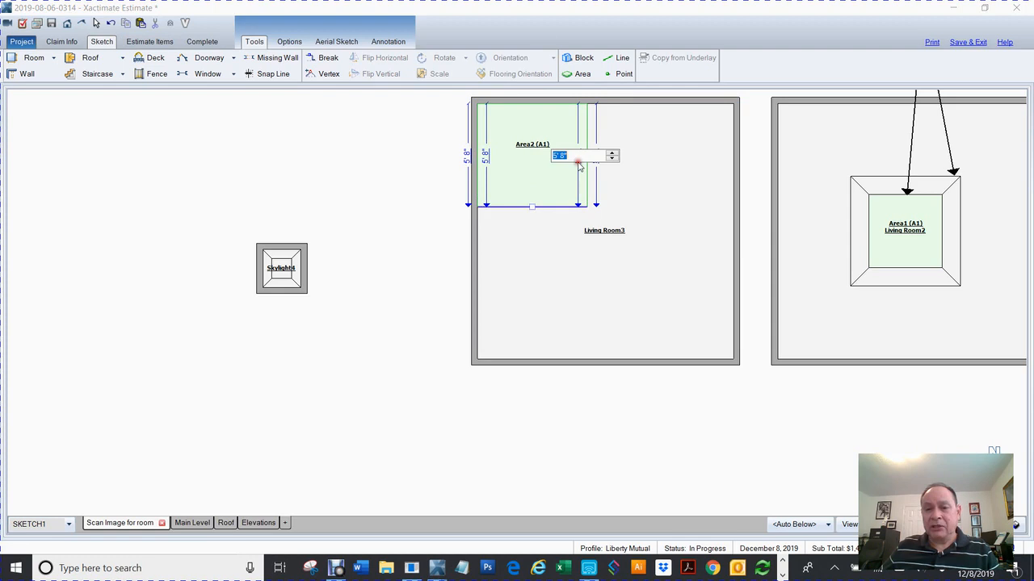
text(2)
key(Return)
Step: Set the width of the reference area in Living Room3's upper-left corner to 2'
click(533, 129)
drag(586, 121, 557, 131)
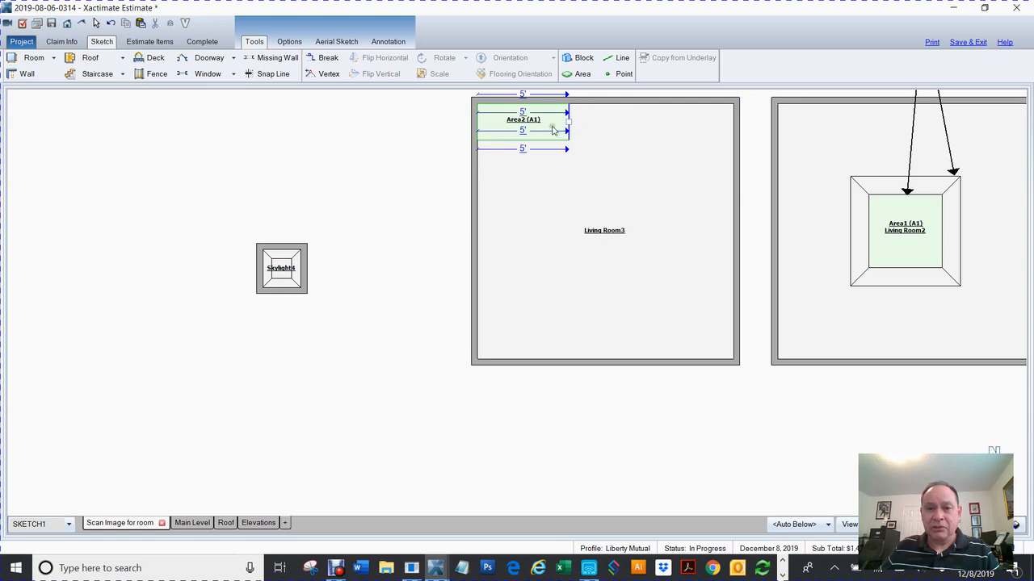
click(523, 112)
key(Return)
click(503, 128)
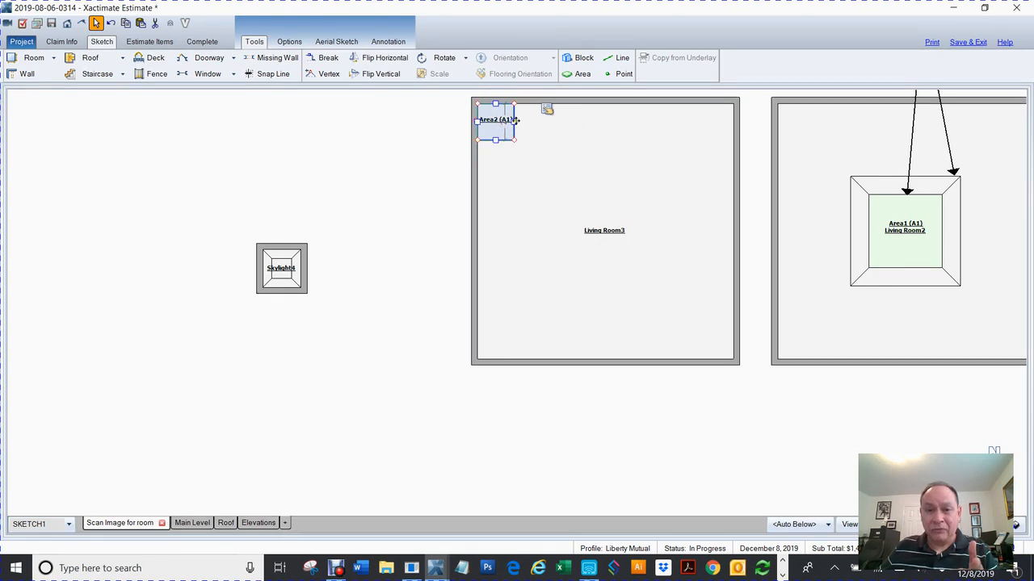
Step: Resize the reference area in Living Room3's upper-left corner to 4' wide by 4' deep
mouse_move(515, 119)
mouse_down()
mouse_move(544, 131)
mouse_move(531, 121)
mouse_up()
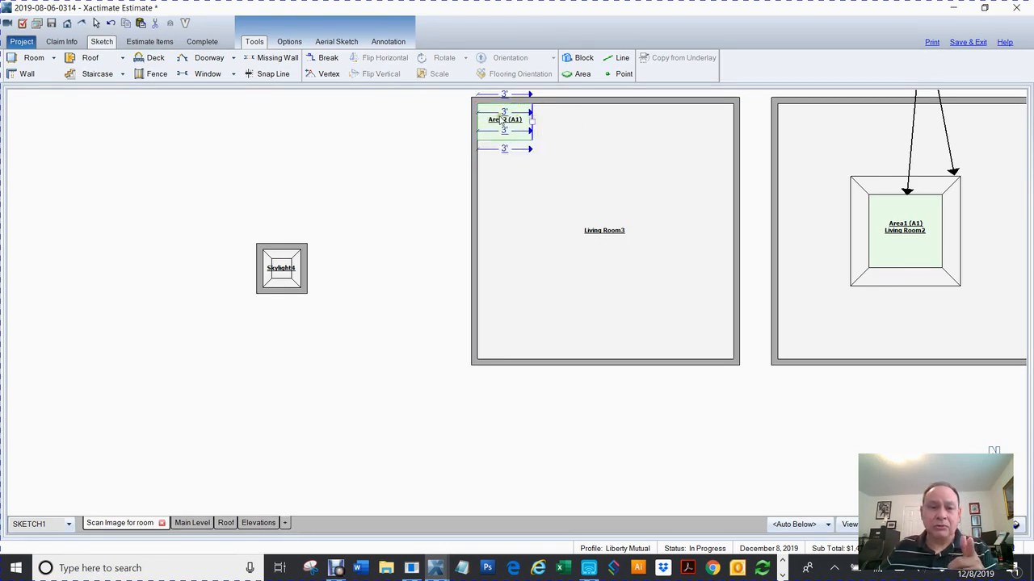
click(503, 114)
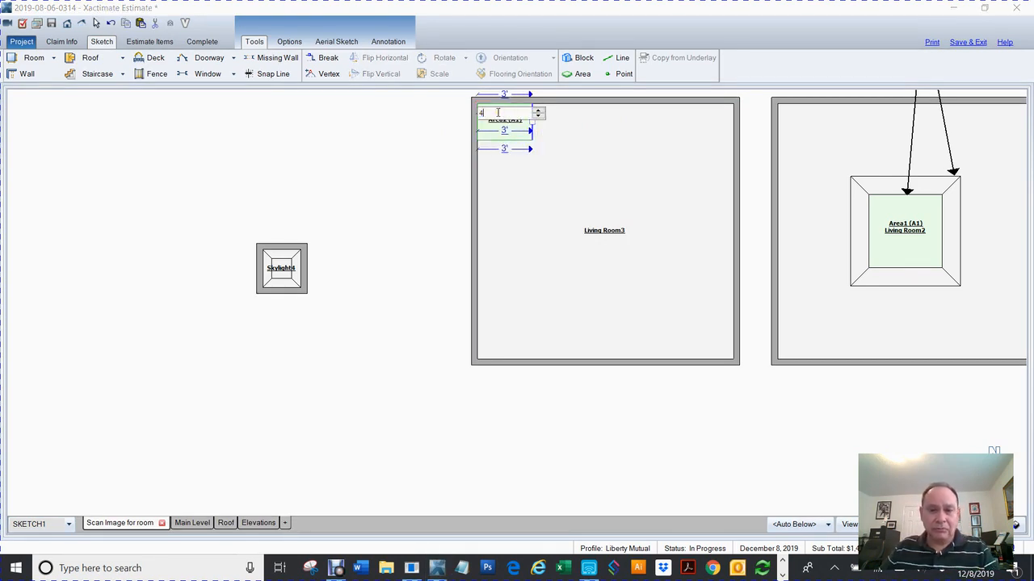
text(4)
key(Return)
click(517, 133)
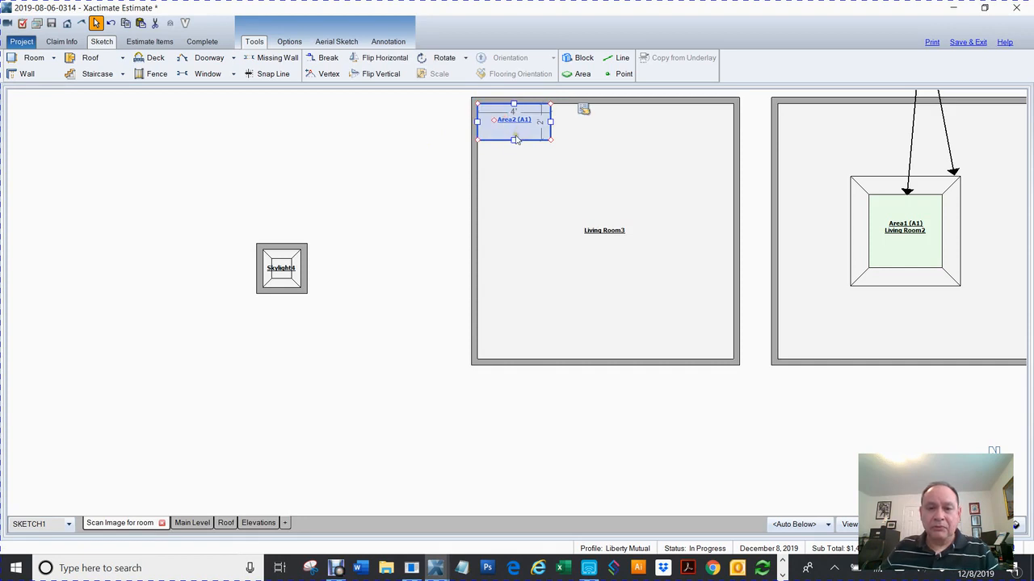
drag(515, 139, 521, 159)
click(542, 140)
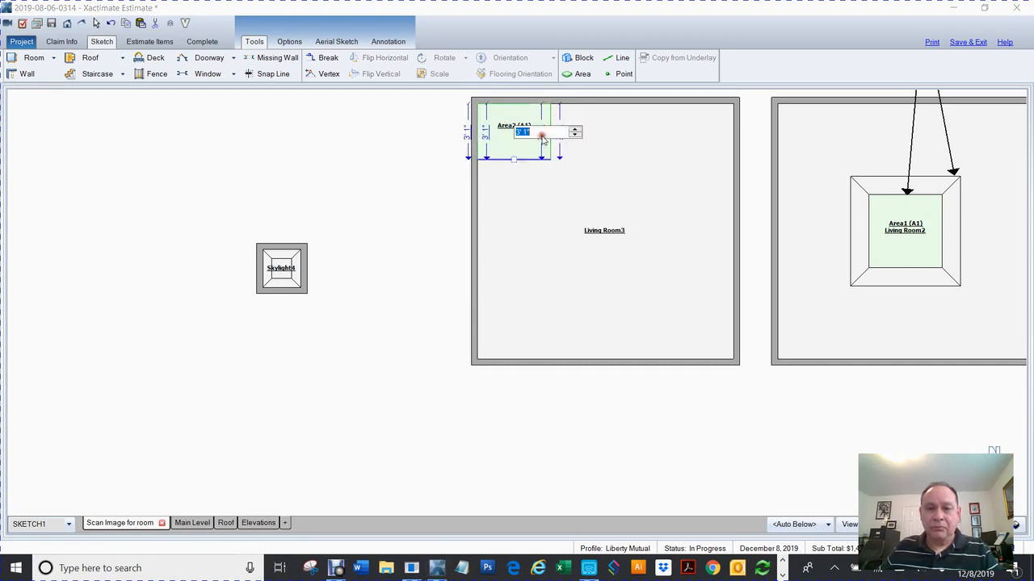
text(4)
key(Return)
click(363, 175)
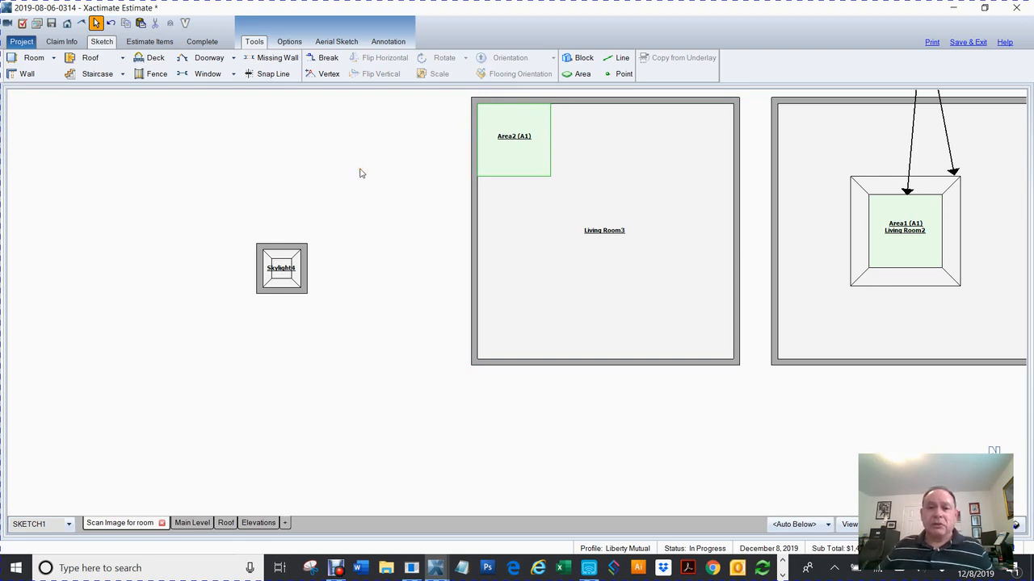
Step: Paste a copy of the 4' by 4' reference area into Living Room3's lower-right interior corner
click(509, 155)
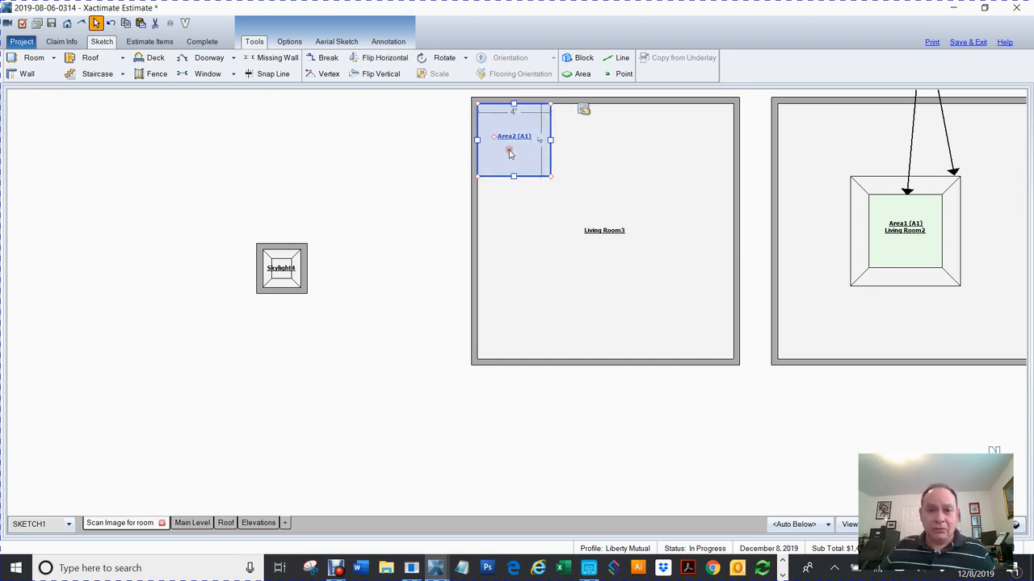
key(Escape)
key(ctrl+v)
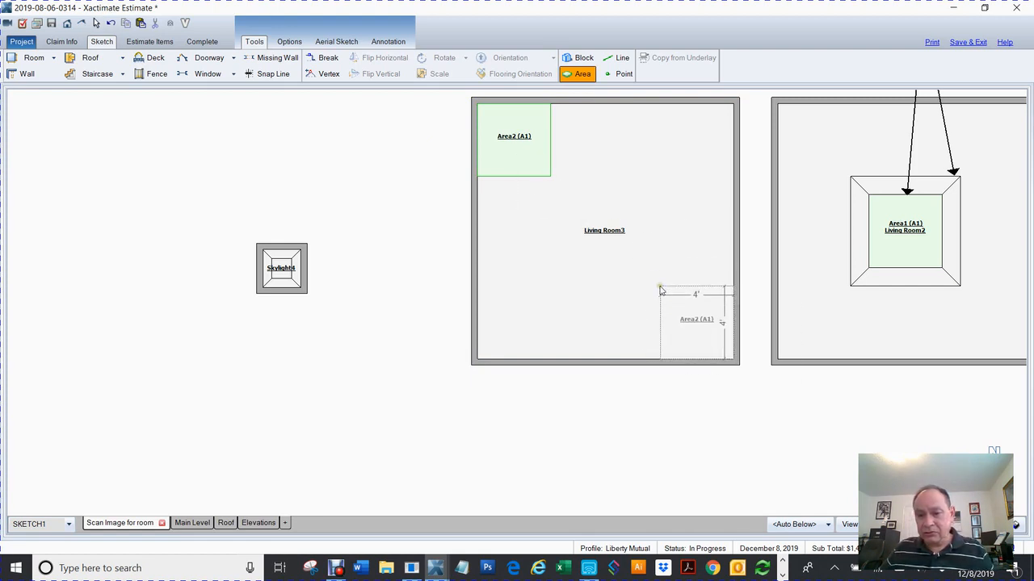
click(660, 290)
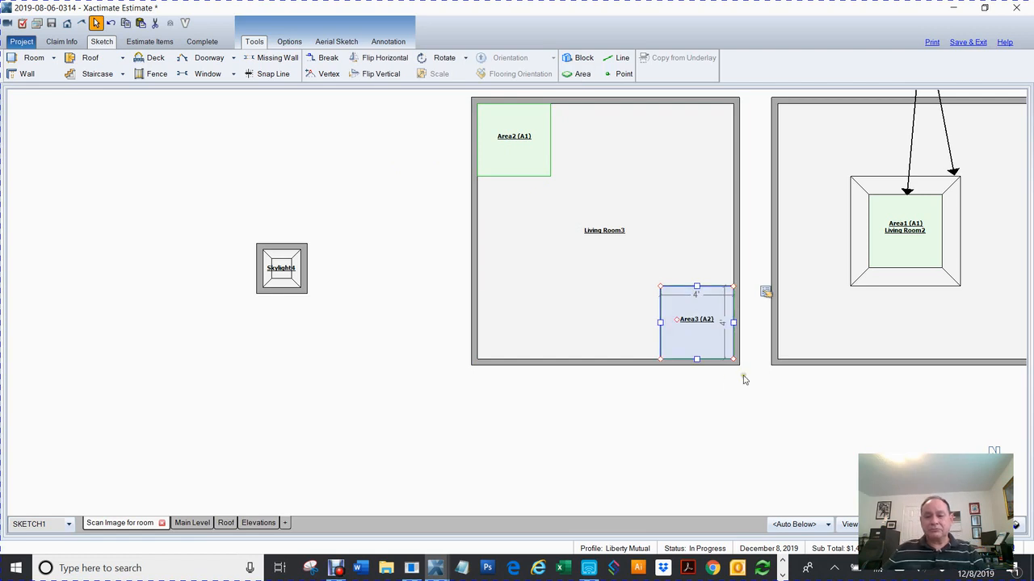
click(724, 391)
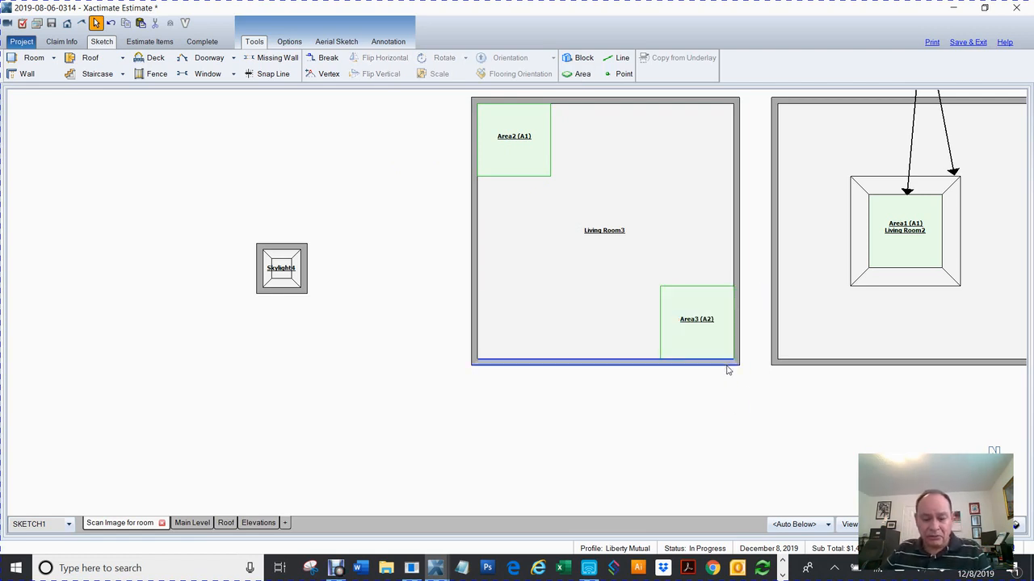
Step: Try breaking Living Room3's right and bottom walls at the copied area's corners, and delete the copied area
key(b)
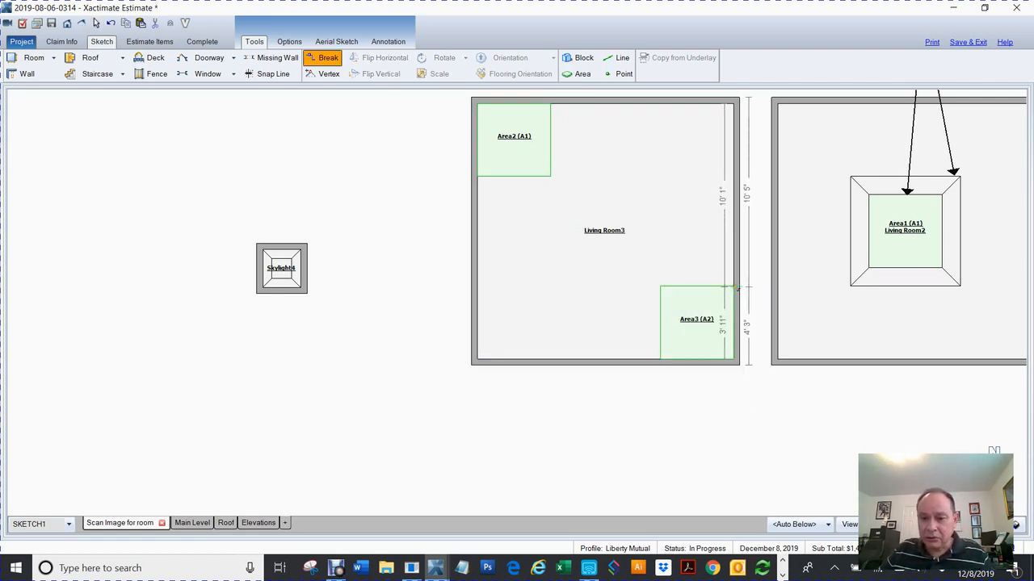
click(735, 286)
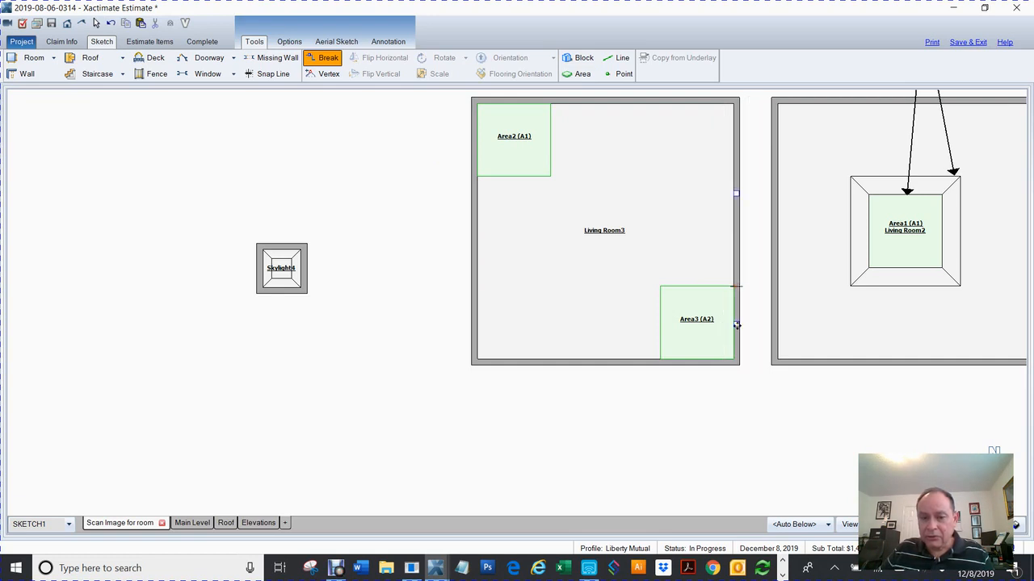
key(Escape)
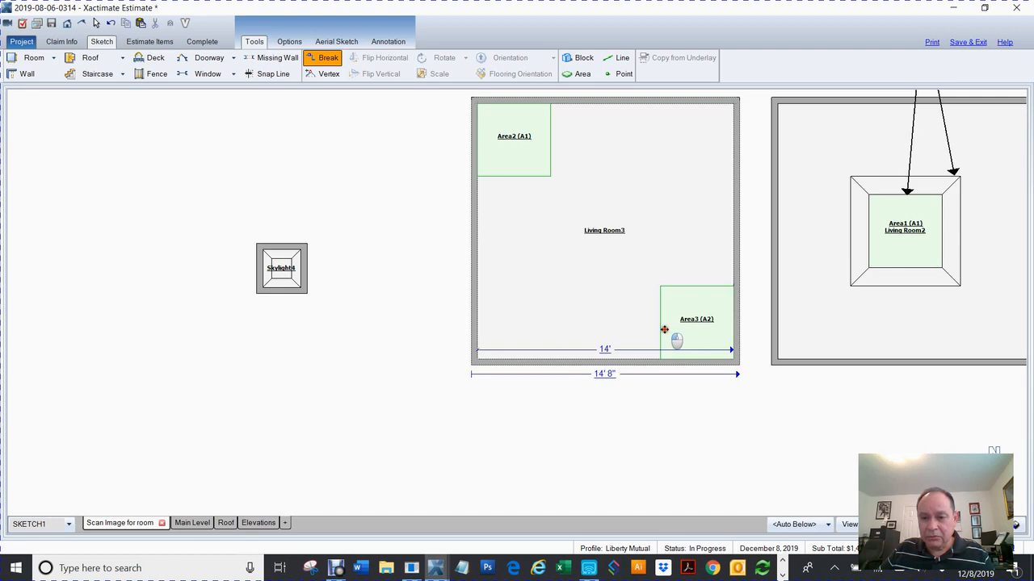
key(b)
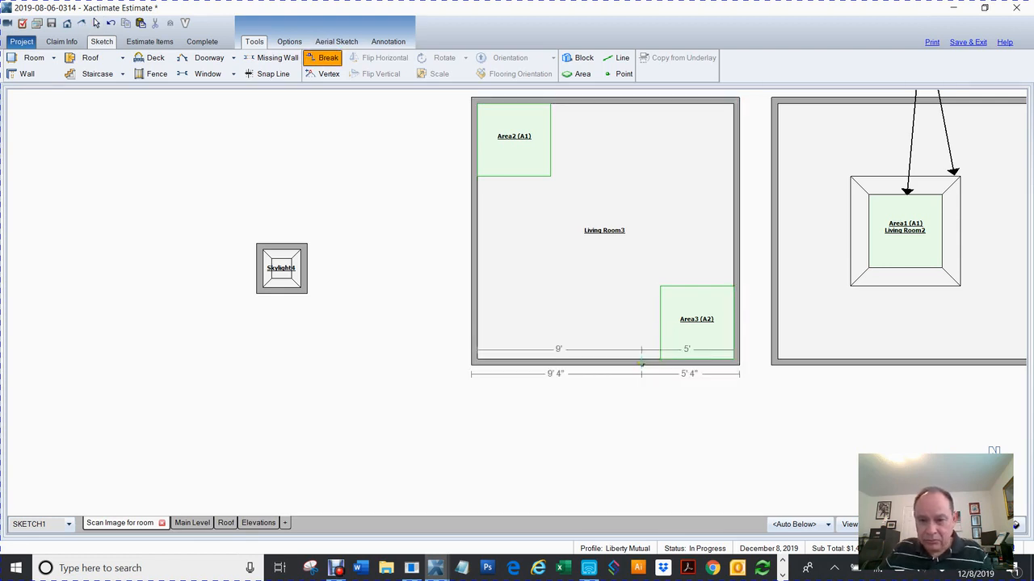
click(660, 360)
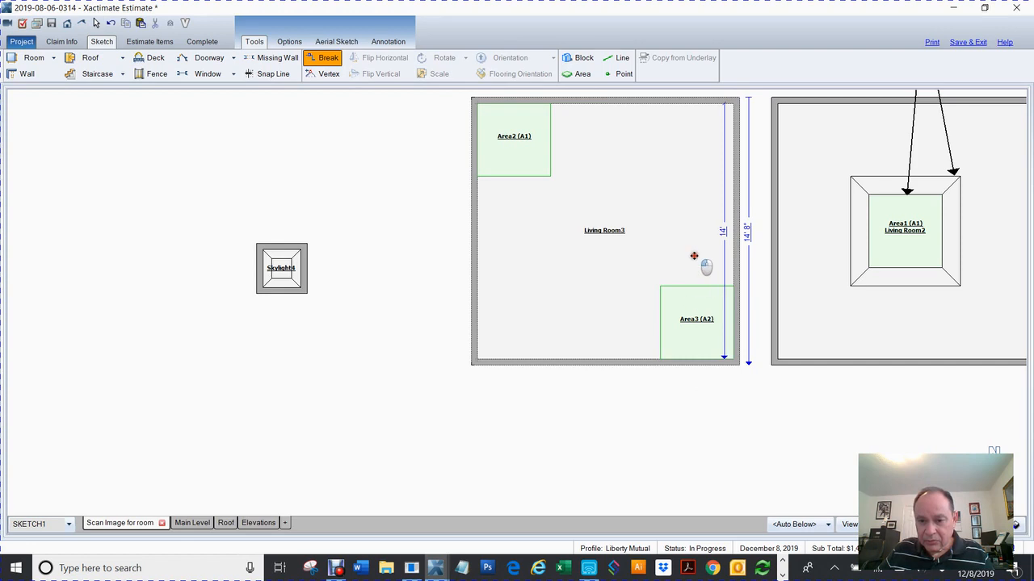
key(Escape)
click(690, 326)
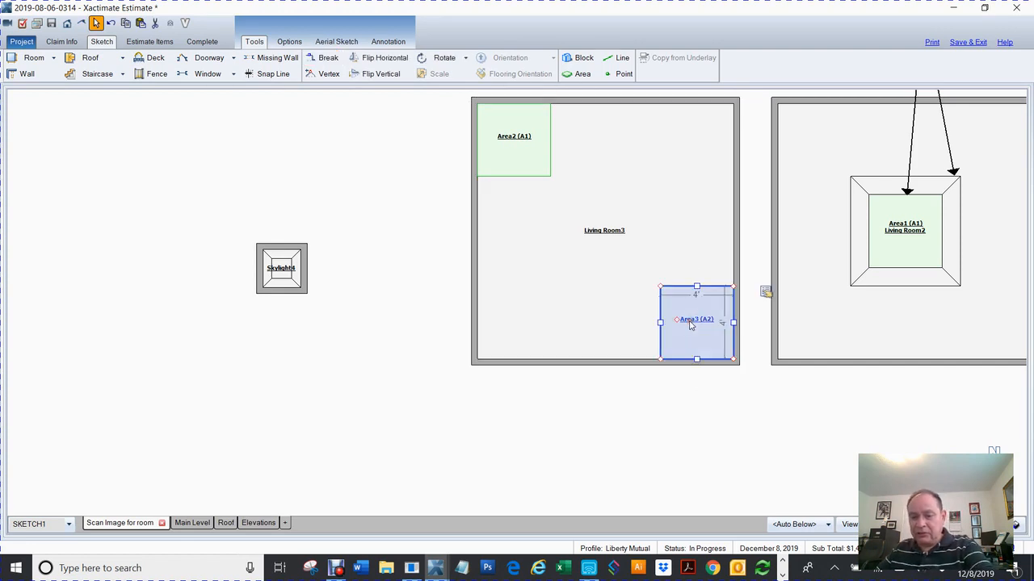
key(Delete)
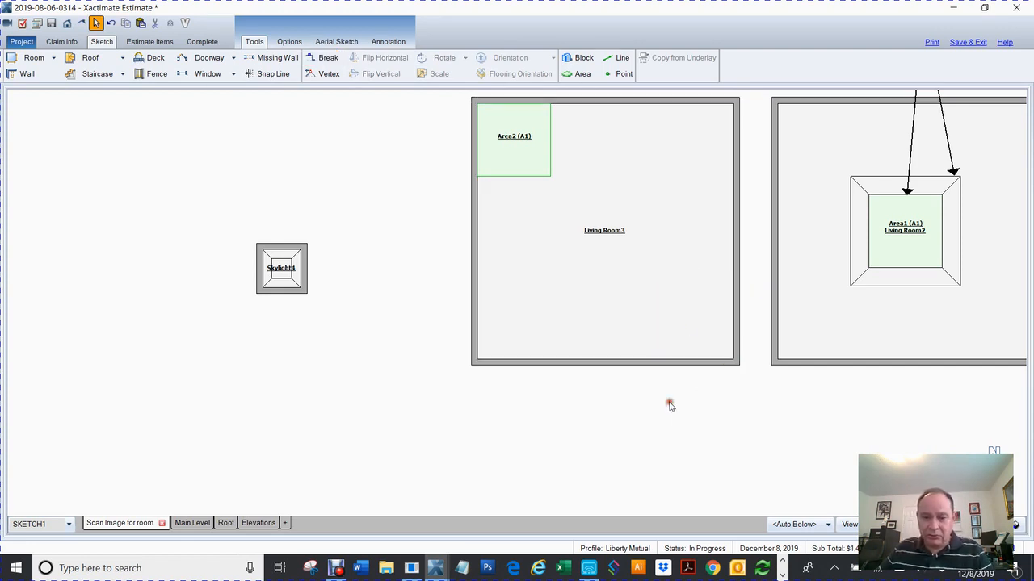
Step: Break Living Room3's bottom wall about 5' from its right corner and move the right segment inward about 4' 9"
key(b)
click(639, 363)
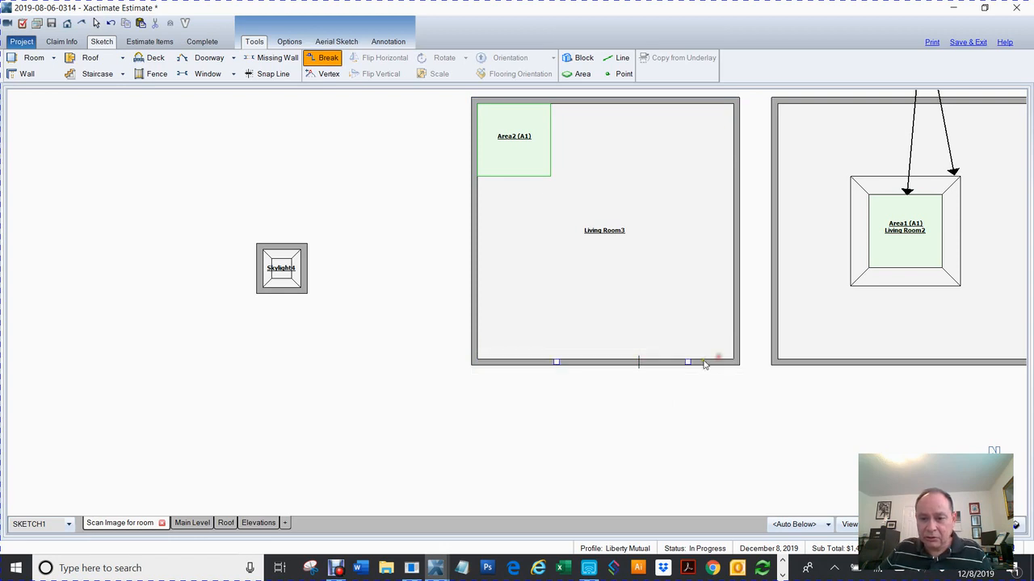
drag(686, 362, 681, 277)
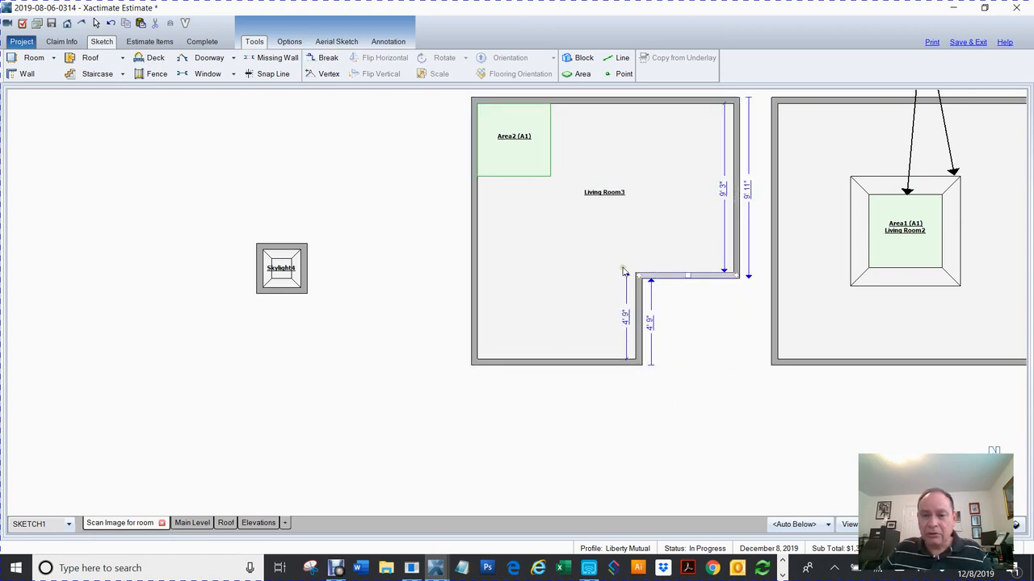
click(319, 310)
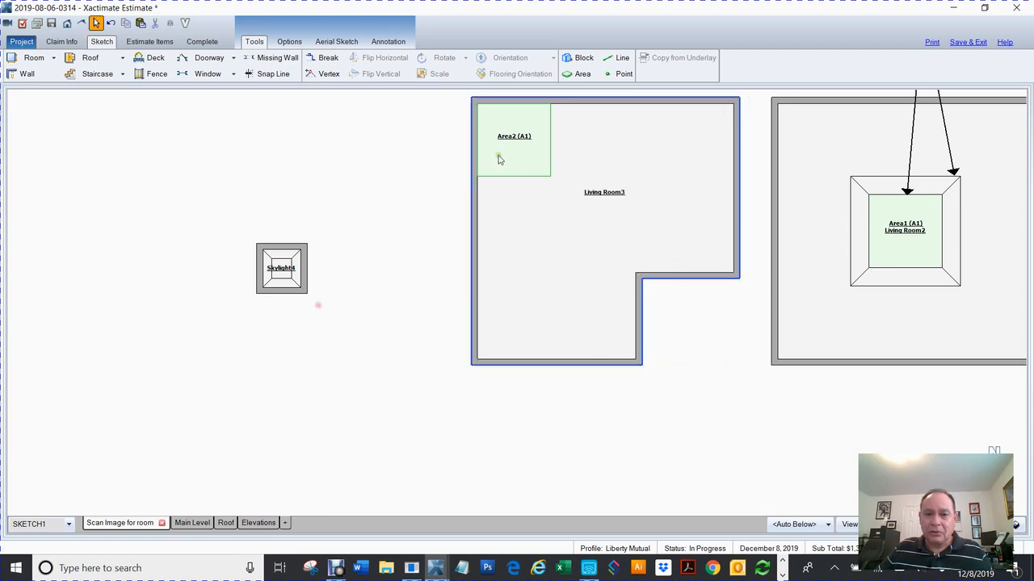
Step: Move the 4' by 4' reference area from Living Room3's upper-left corner into the notch outside its lower-right walls
click(520, 139)
click(493, 136)
click(492, 139)
drag(493, 136, 684, 326)
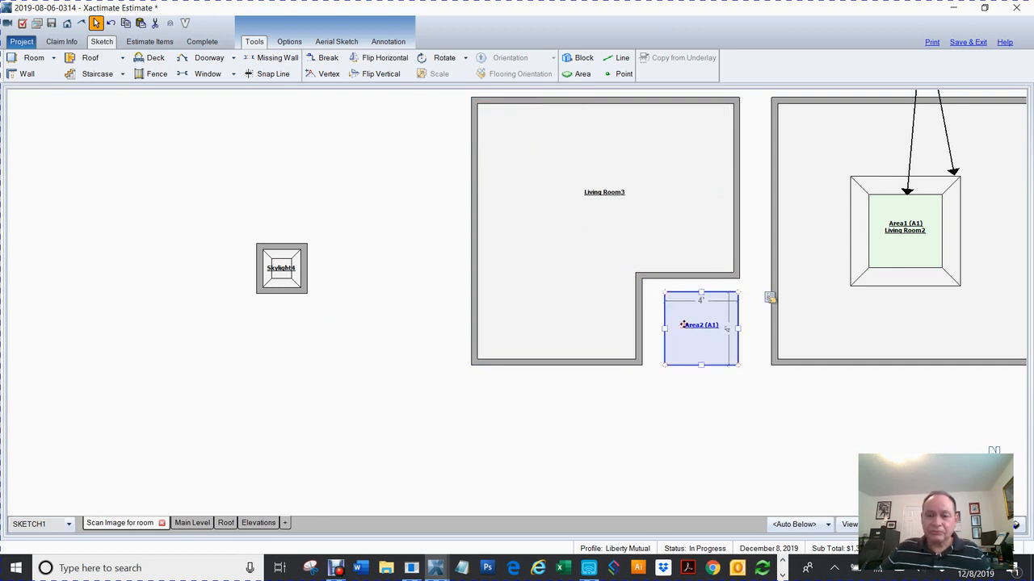
click(683, 277)
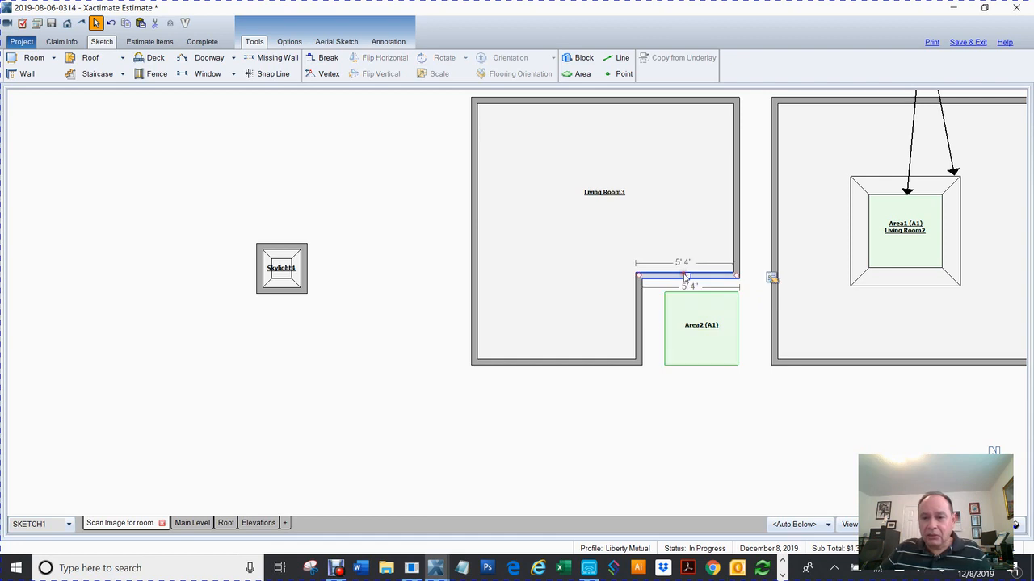
click(678, 413)
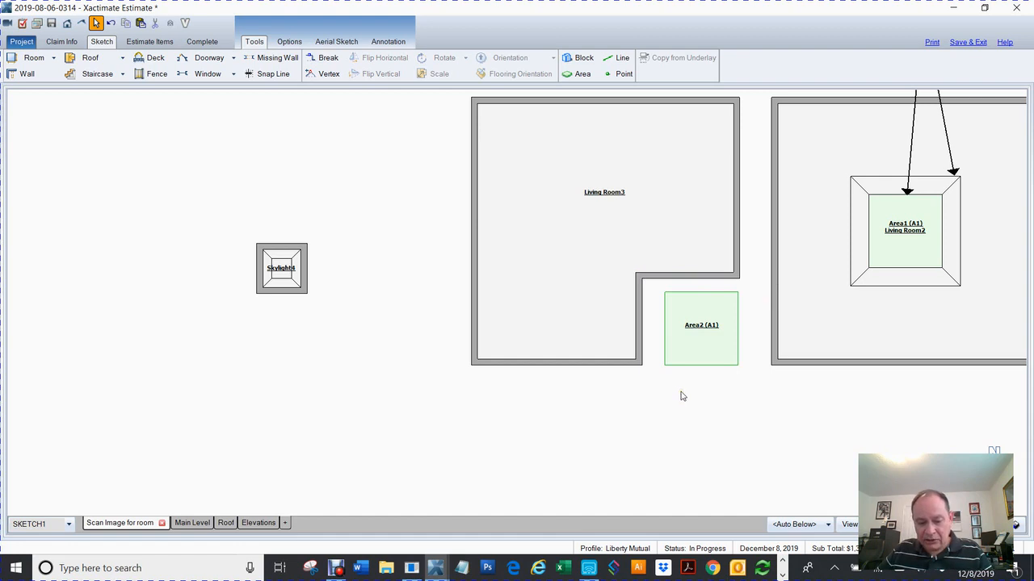
Step: Place snap lines along Living Room3's outer bottom and right wall faces and align the reference area's lower-right corner with their intersection
key(l)
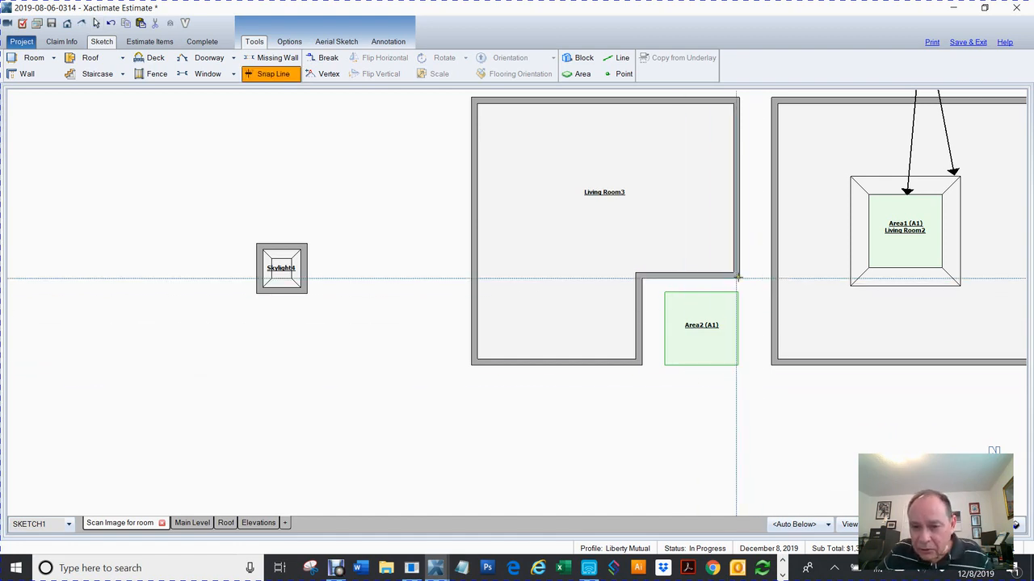
click(739, 364)
click(720, 343)
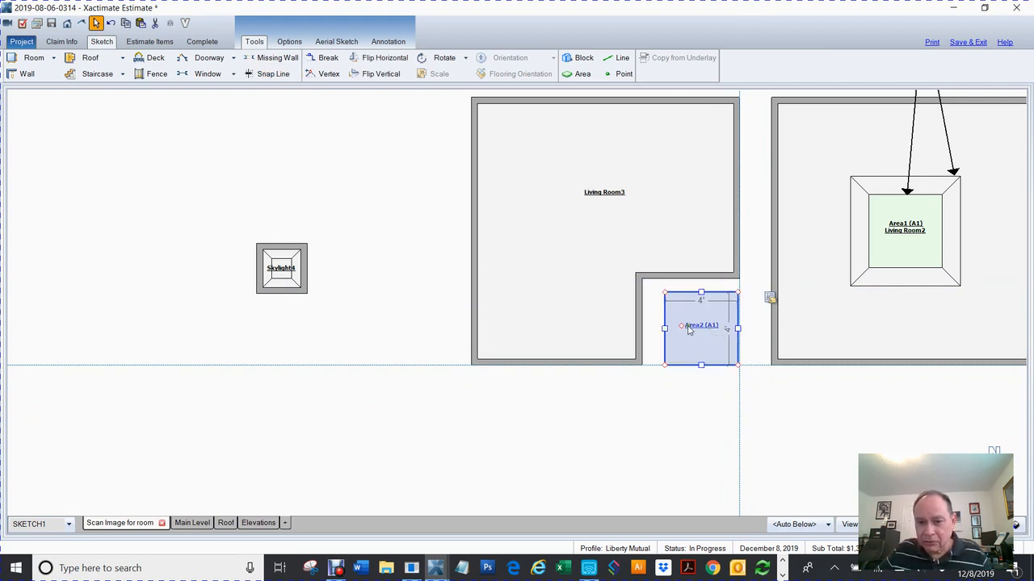
drag(682, 324, 681, 322)
Step: Move the notch's two walls against the reference area's edges, making the notch about 3' 11" wide by 4' deep
click(691, 277)
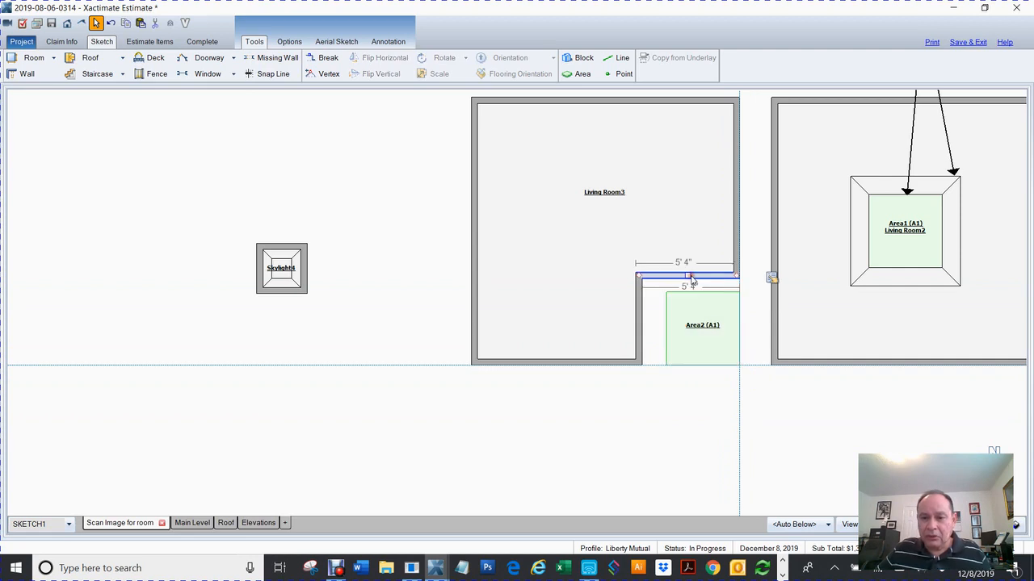
drag(687, 277, 688, 289)
click(637, 329)
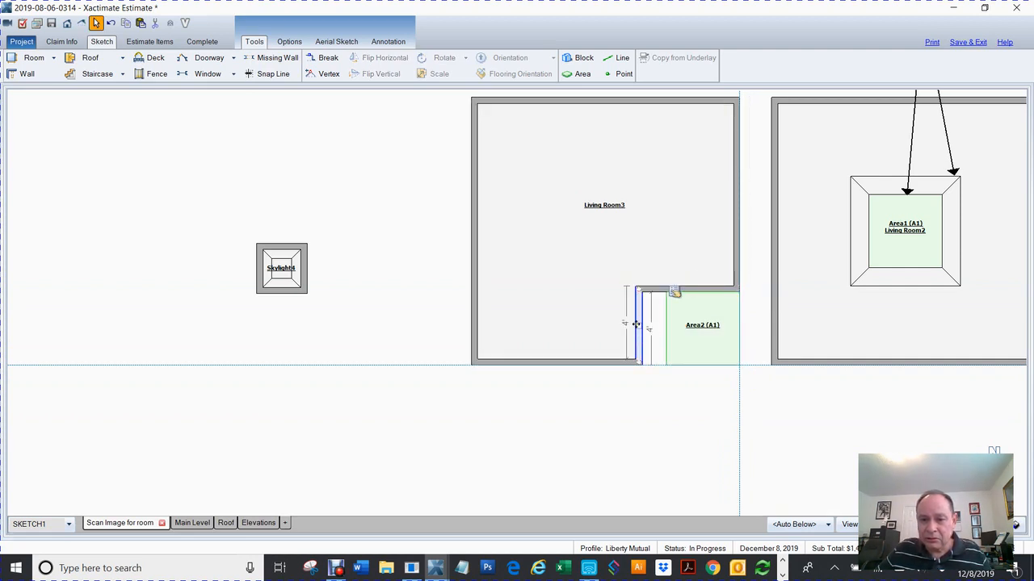
drag(644, 326, 662, 325)
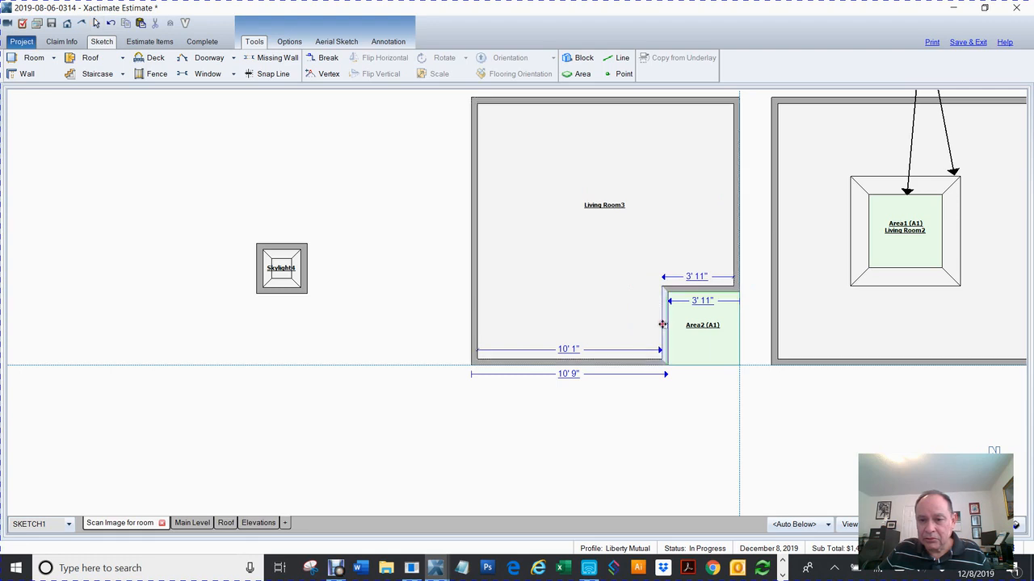
click(703, 331)
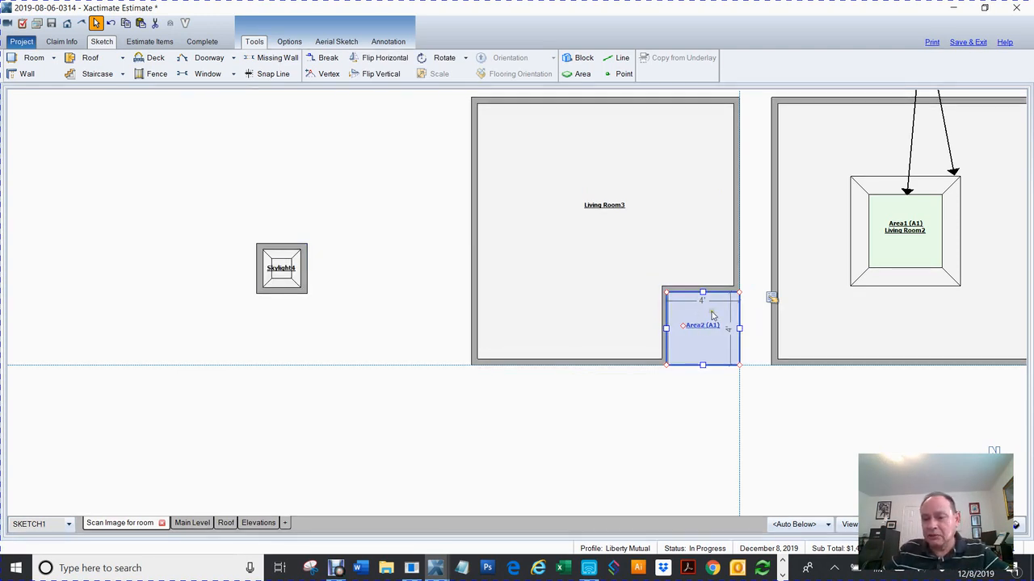
click(702, 287)
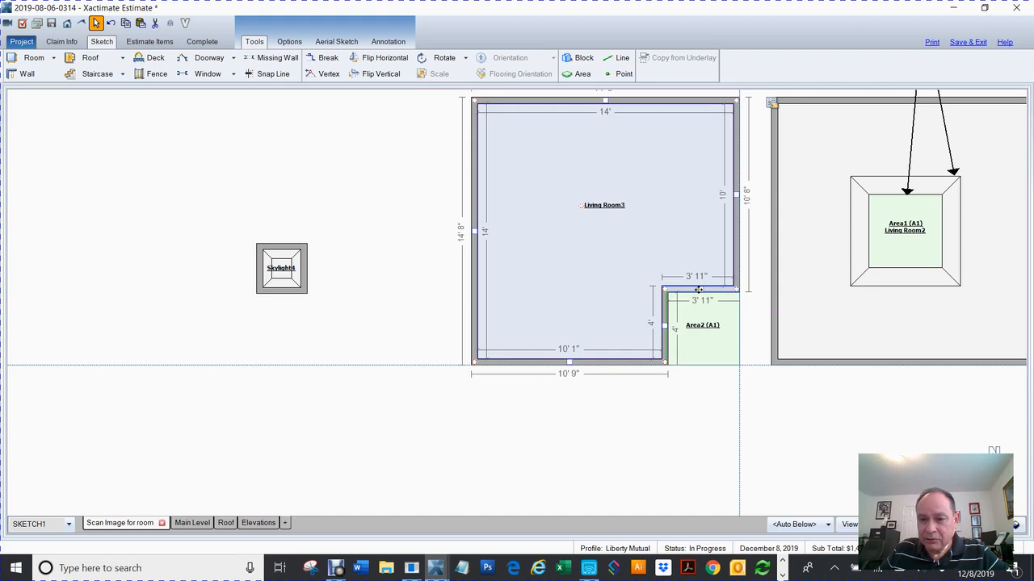
click(699, 289)
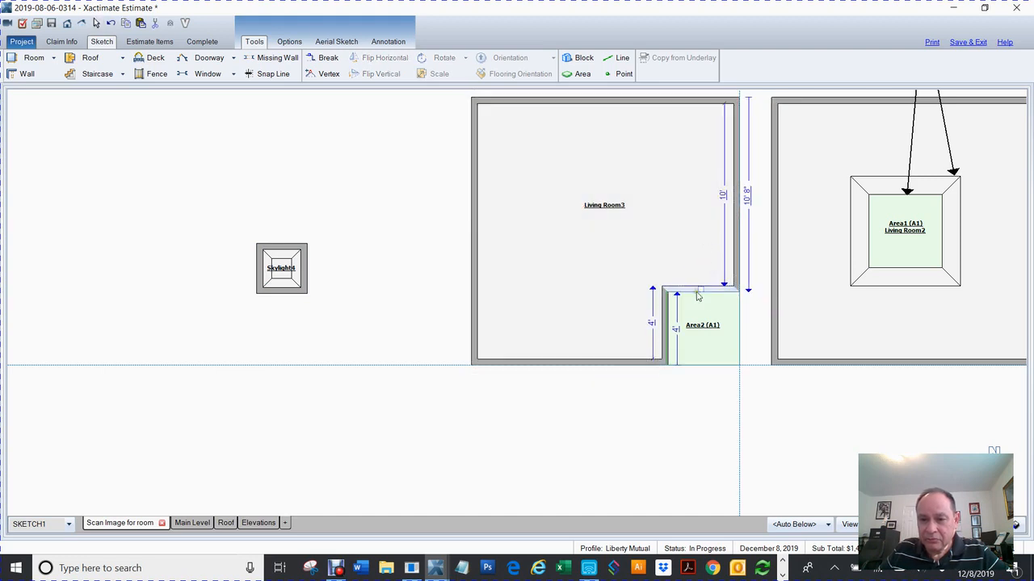
click(709, 263)
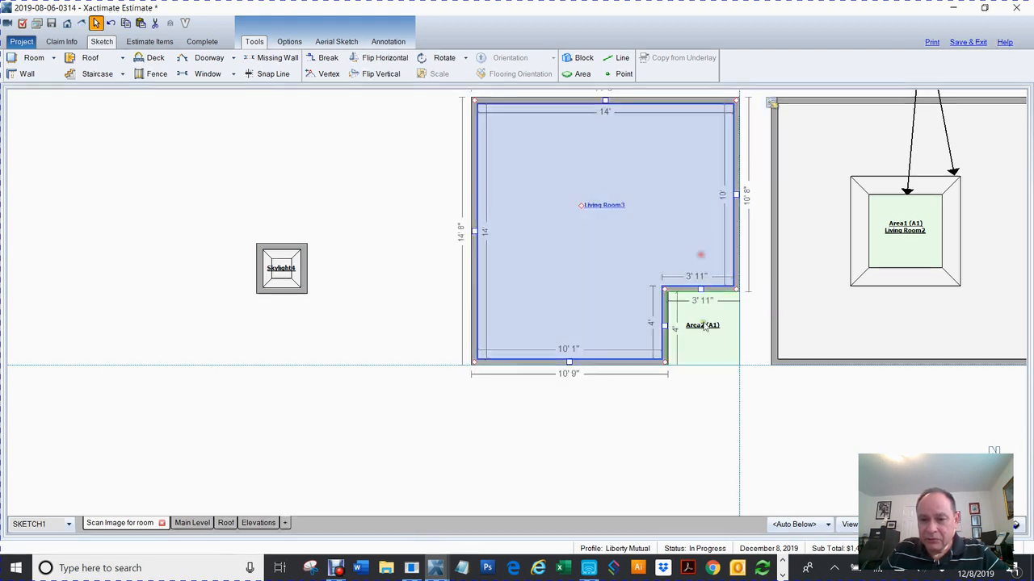
Step: Move the reference area below the notch and extend its top edge to the horizontal snap line, making it 4' 10" deep
click(693, 334)
drag(683, 326, 684, 415)
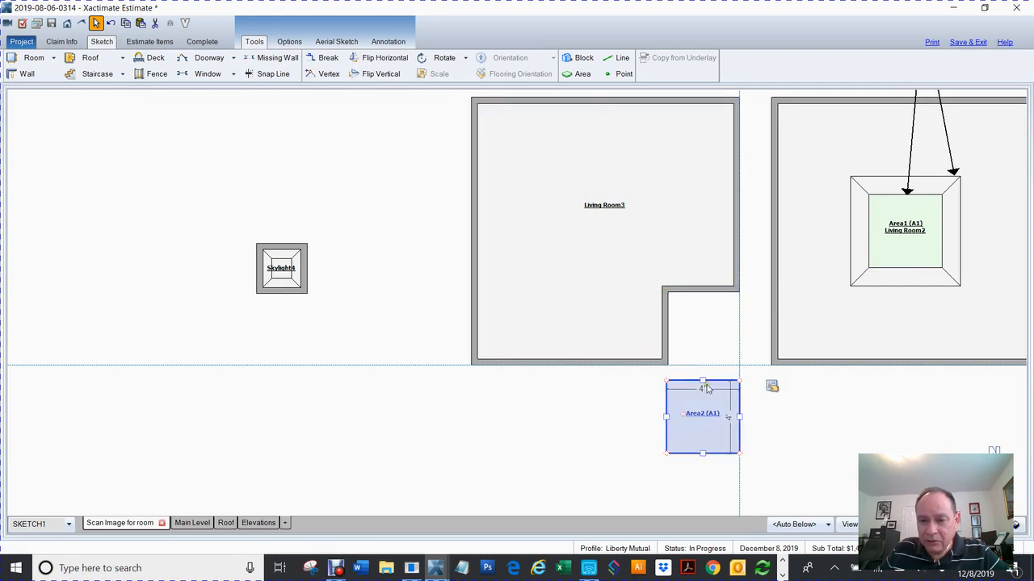
drag(703, 383, 702, 366)
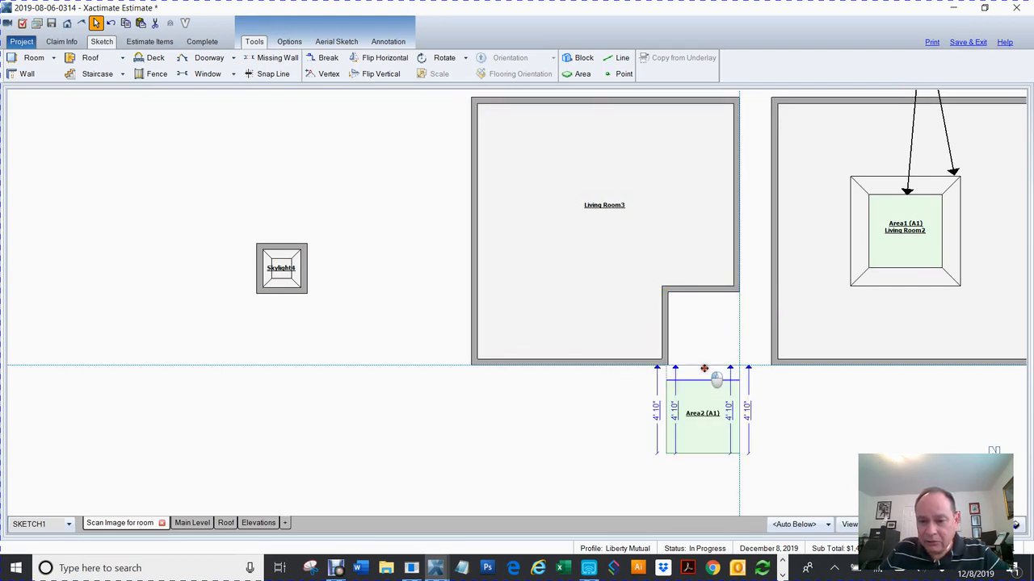
click(729, 415)
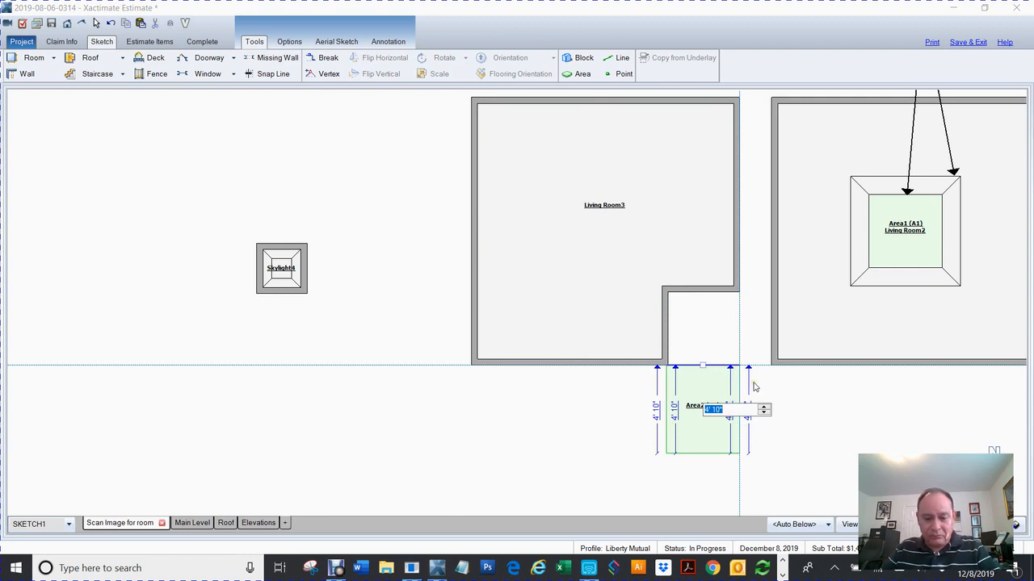
key(Escape)
click(703, 395)
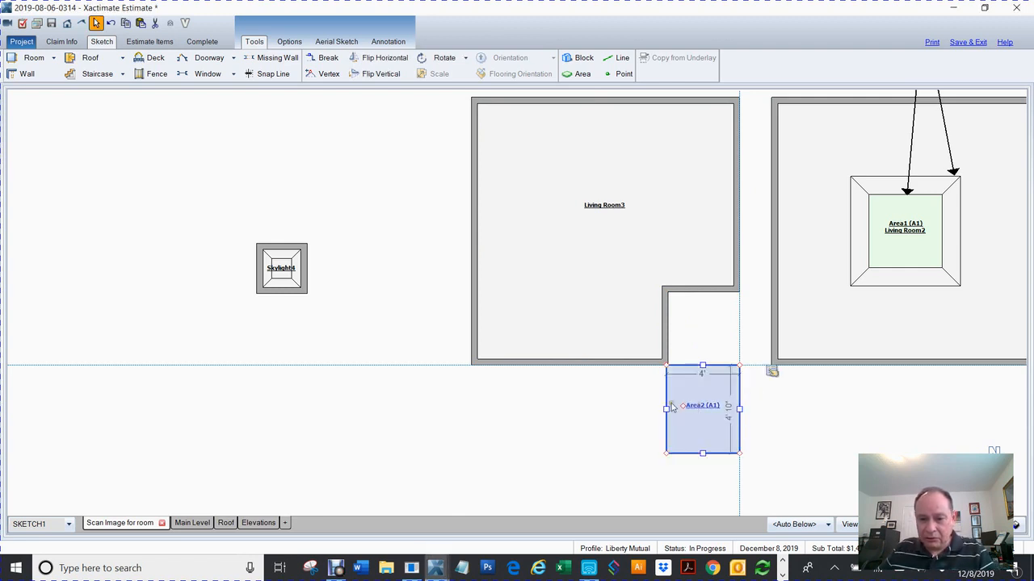
Step: Widen the reference area to 5' by moving its left edge outward
drag(667, 409, 637, 415)
click(689, 374)
text(5)
key(Return)
key(Escape)
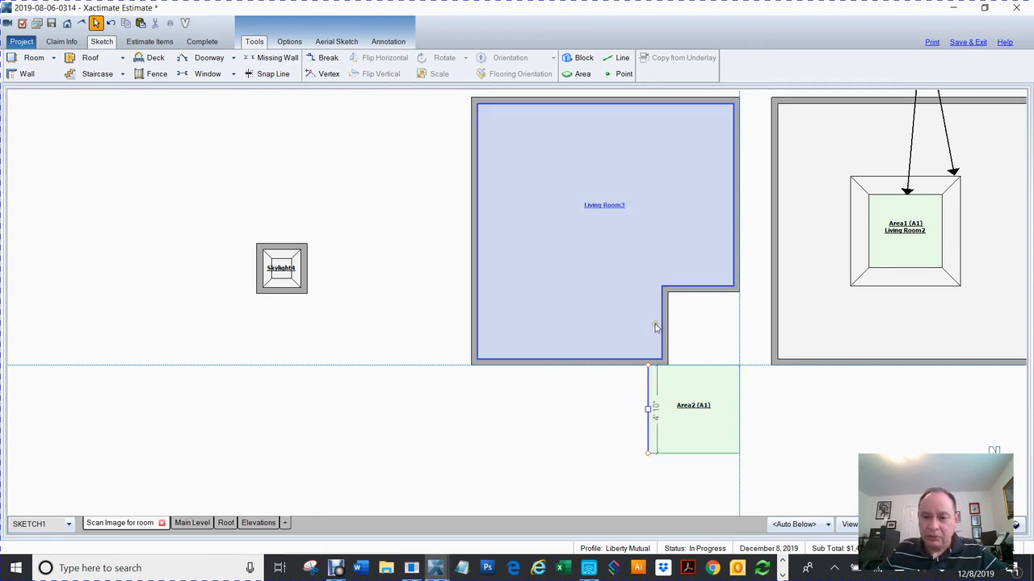
Step: Enlarge Living Room3's notch to about 6' 10" wide and place the reference area inside, its lower-right corner at the snap lines' intersection
drag(667, 325, 615, 331)
click(697, 290)
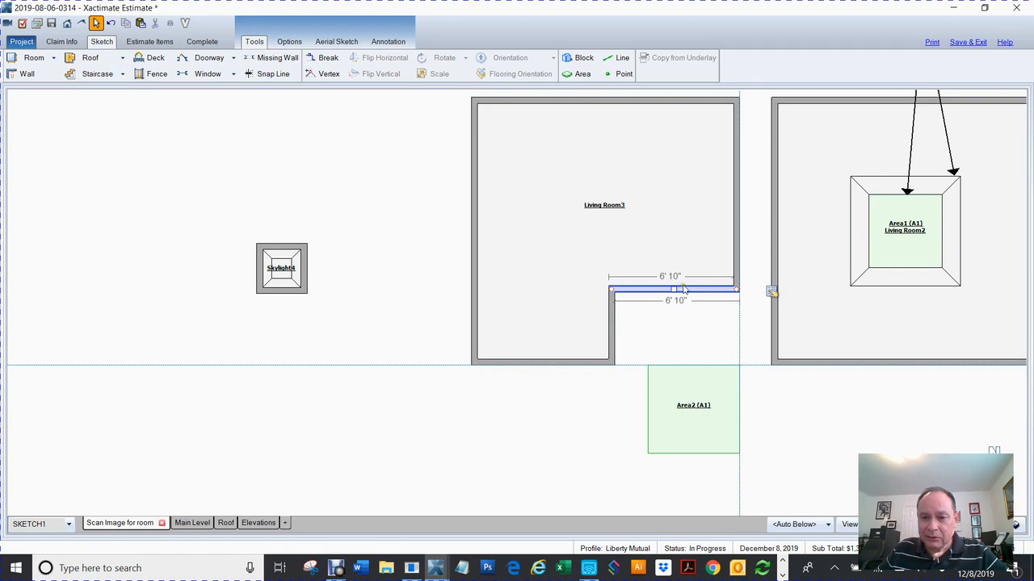
drag(674, 289, 675, 240)
click(719, 413)
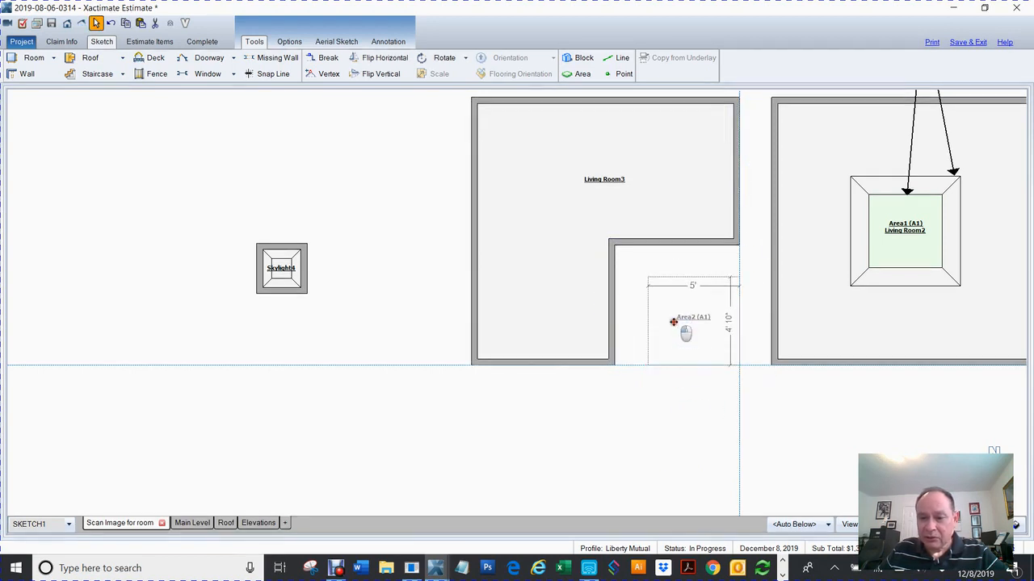
click(676, 323)
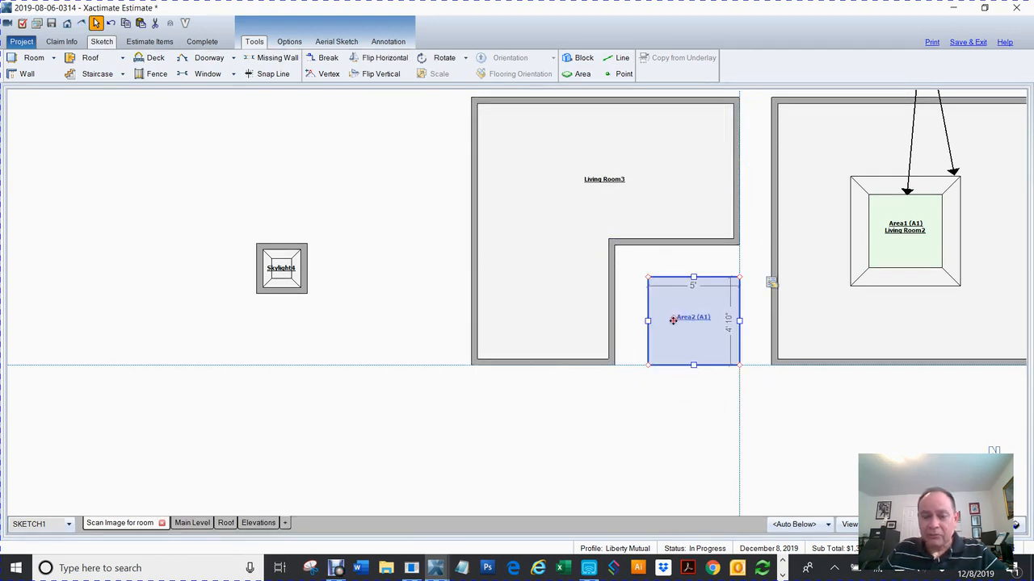
Step: Move Skylight4 a short distance up and to the right, toward Living Room3
click(367, 335)
click(283, 271)
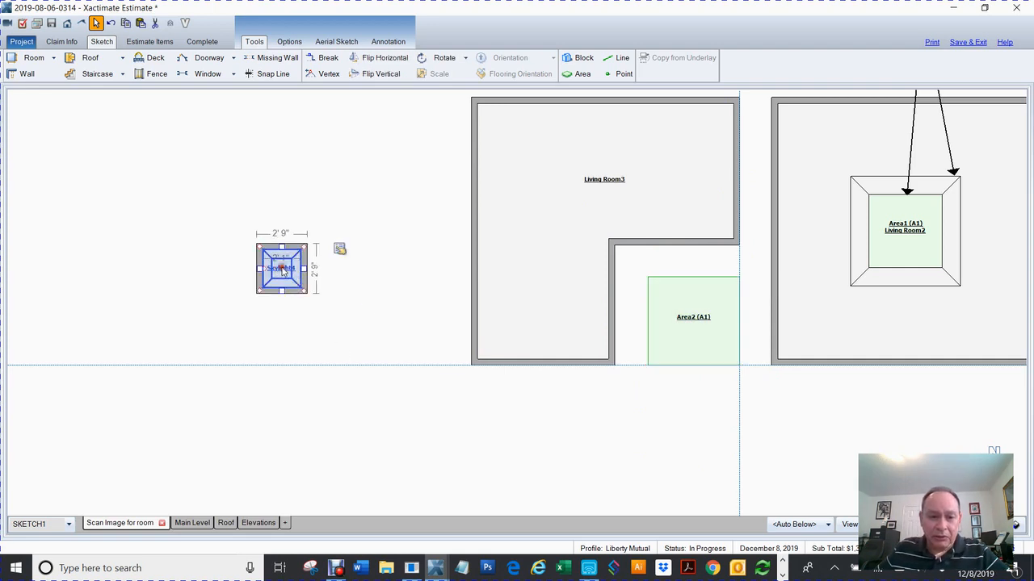
click(276, 272)
click(229, 258)
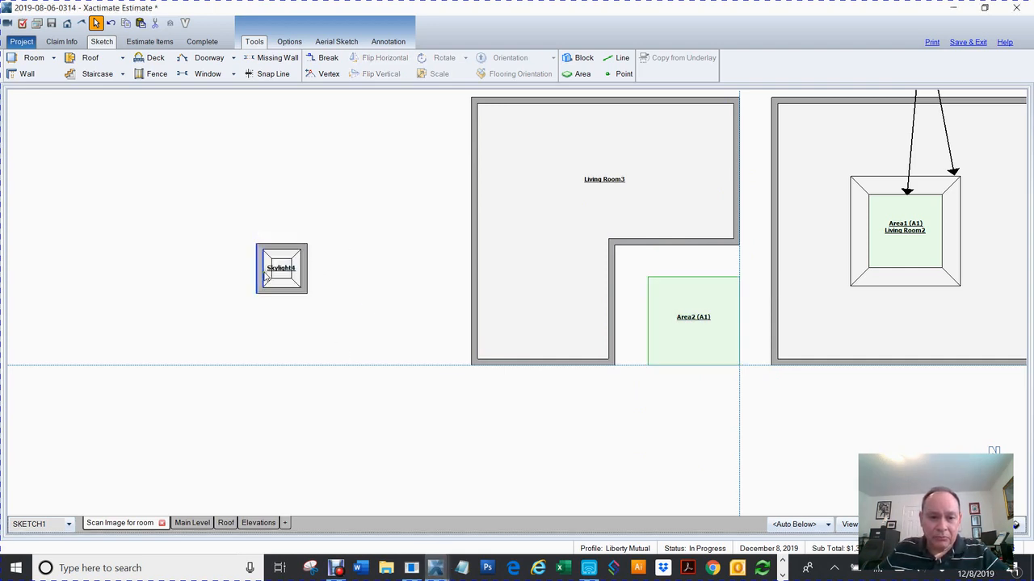
drag(299, 275, 333, 230)
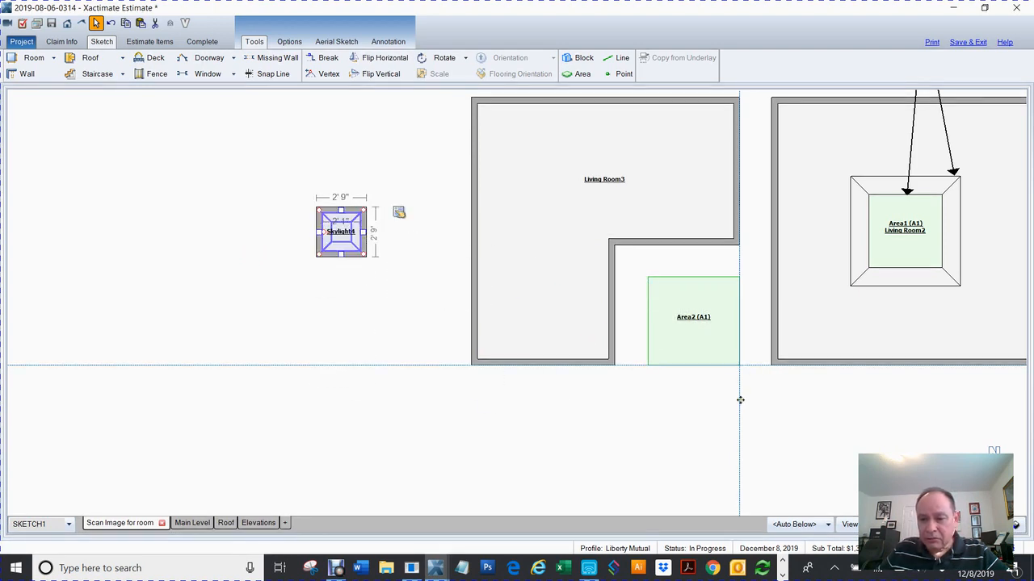
Step: Move the snap lines onto the reference area's left and top edges and delete the reference area
click(740, 394)
drag(740, 376, 647, 286)
drag(750, 363, 728, 278)
click(722, 330)
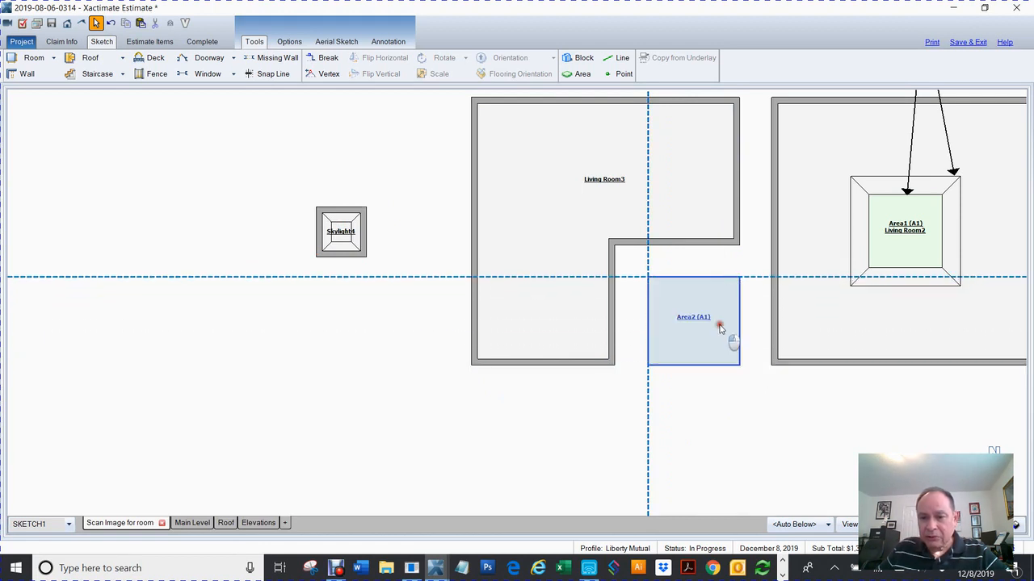
key(Delete)
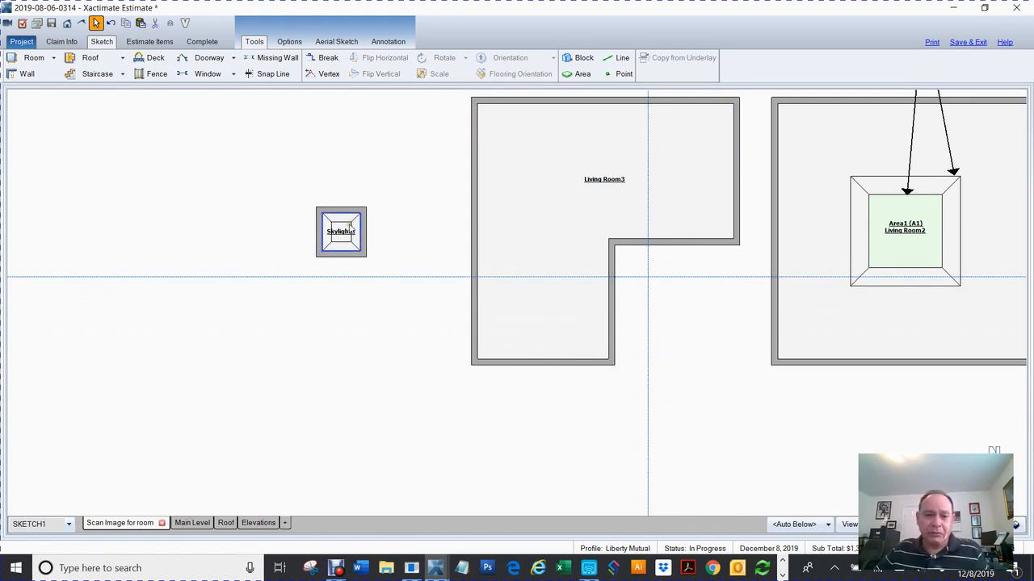
Step: Move Skylight4 into the notch so its upper-left wall corner aligns with the snap lines' intersection
click(331, 236)
double_click(332, 236)
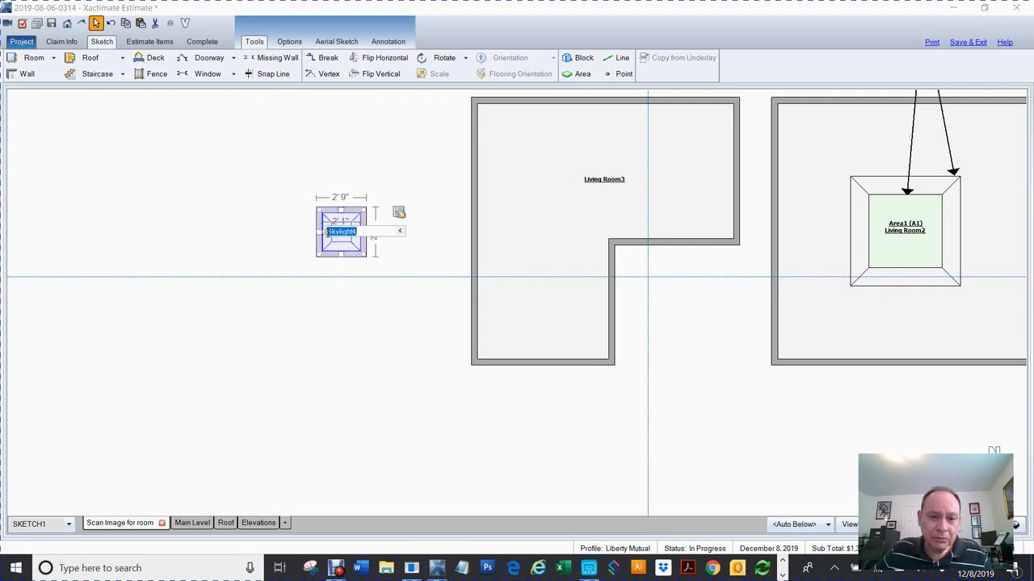
click(309, 226)
click(322, 233)
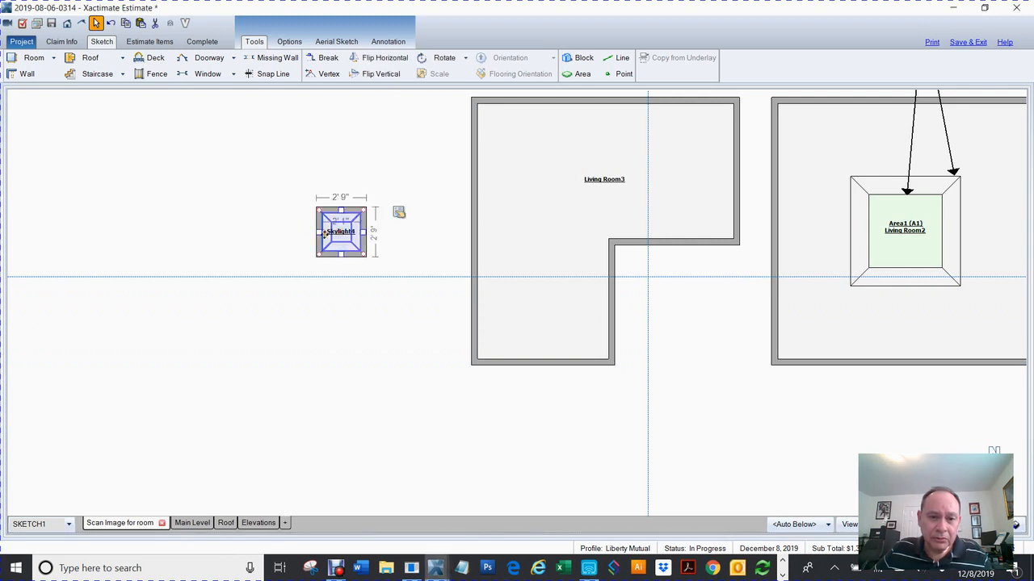
drag(322, 233, 660, 299)
Step: Move the notch's horizontal and vertical walls onto the snap lines so they join Skylight4's top and left walls
click(682, 245)
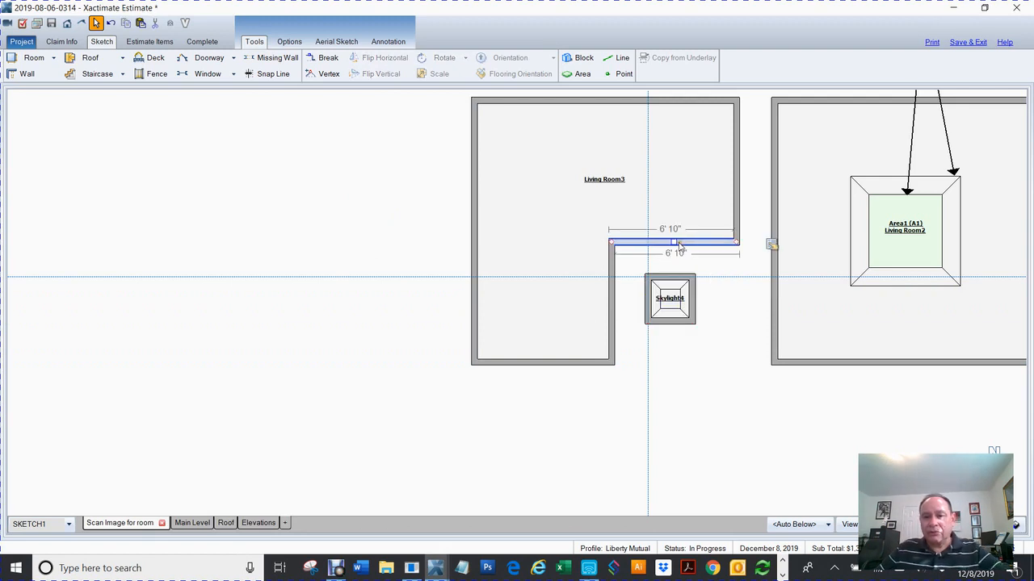
drag(672, 242, 672, 277)
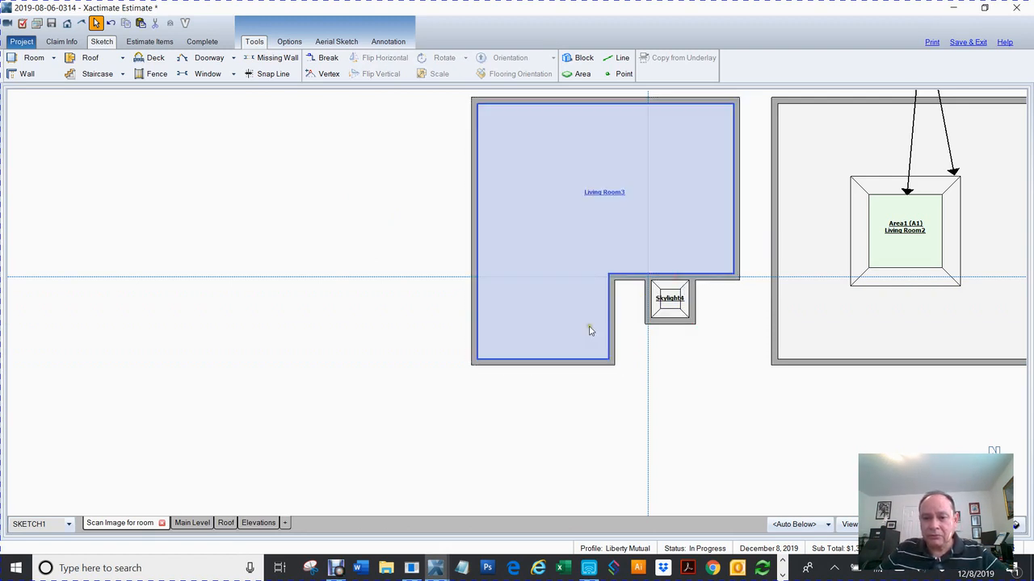
click(615, 323)
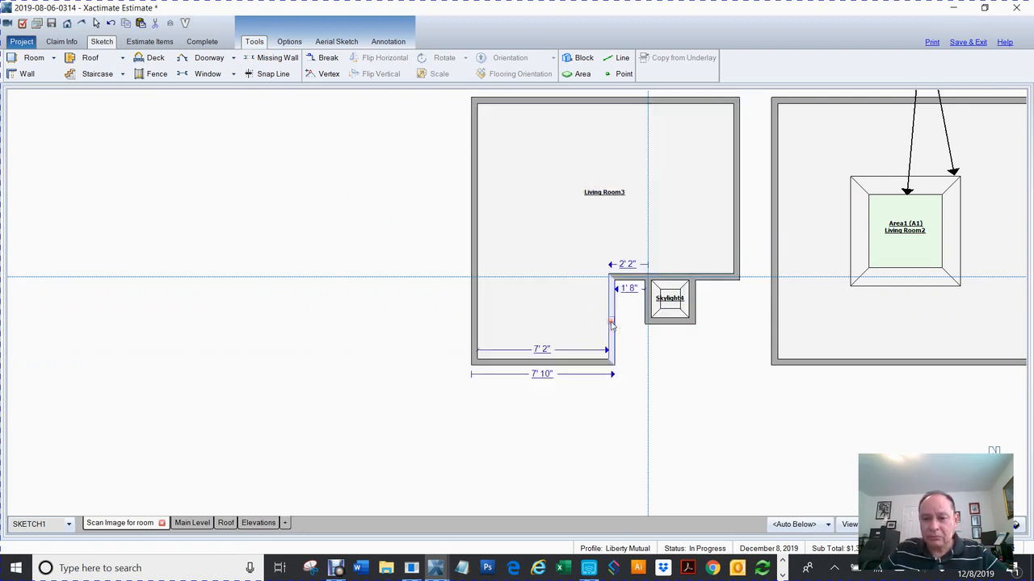
drag(619, 329, 648, 322)
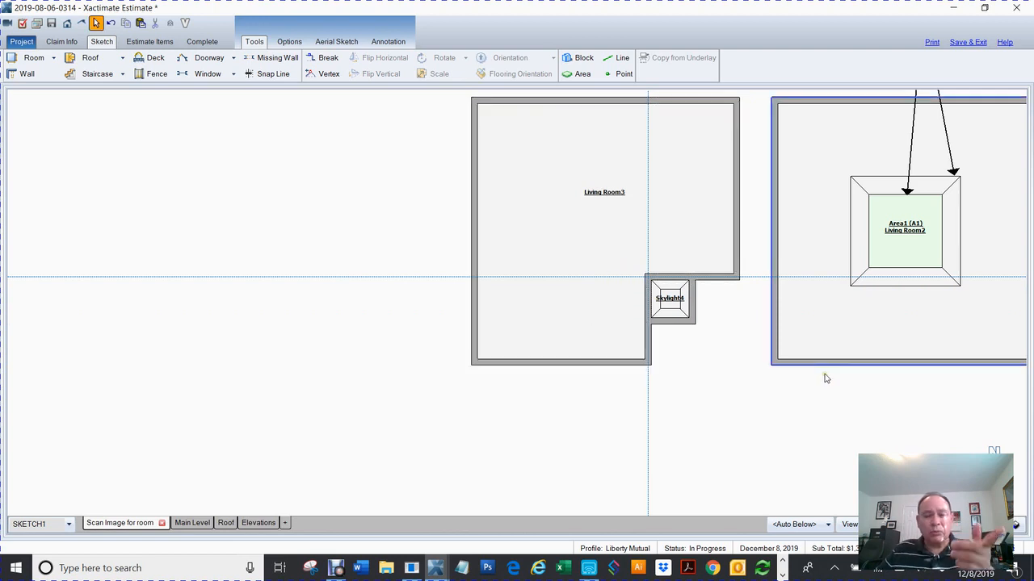
Step: Move the Living Room3 wall segment right of Skylight4 down past the skylight, toward the room's bottom wall line
click(710, 278)
drag(720, 277, 637, 363)
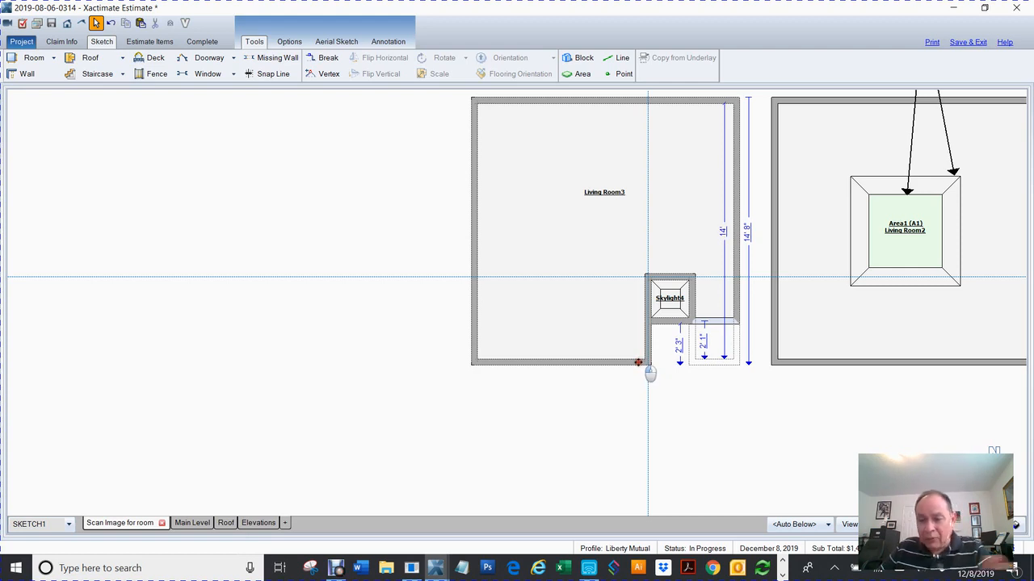
drag(638, 363, 654, 339)
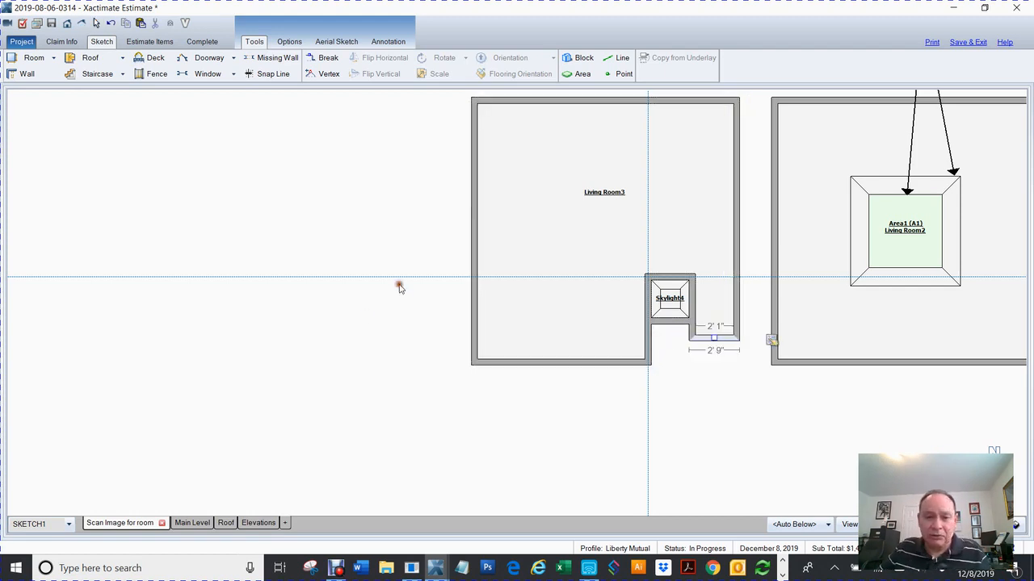
Step: Align the horizontal snap line with the centerline of Living Room3's bottom wall at its lower-left corner
drag(405, 276, 474, 360)
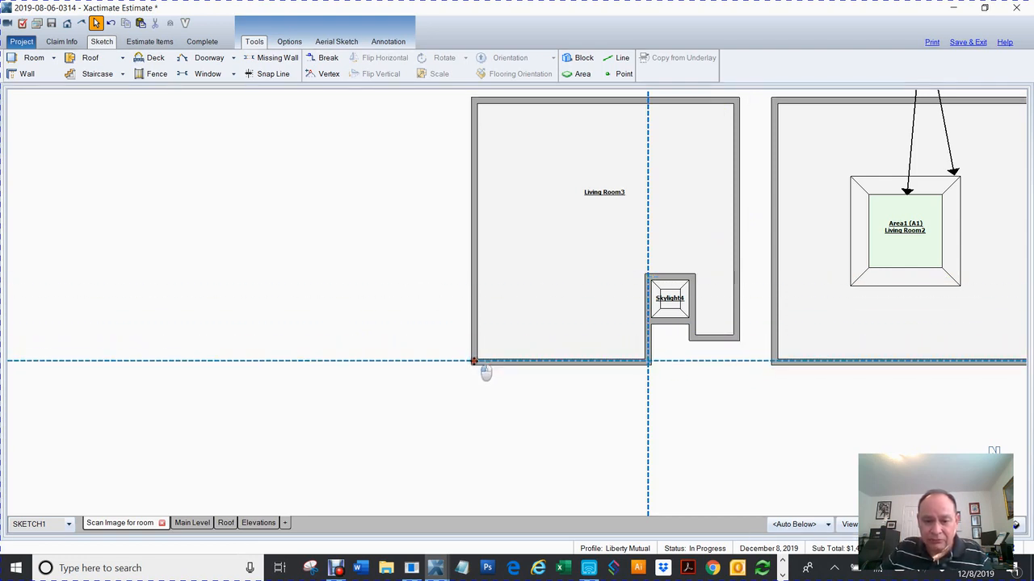
scroll(474, 361, up, 4)
scroll(474, 363, up, 2)
drag(415, 350, 477, 363)
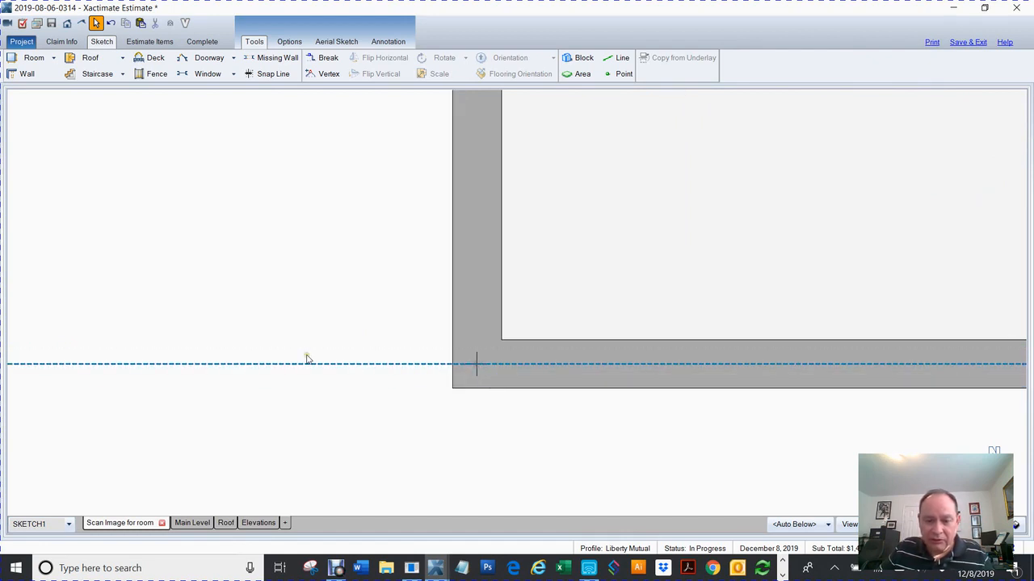
Step: Move the short wall segment right of Skylight4 down onto the snap line, restoring the room's 14' inside depth
scroll(307, 359, down, 2)
scroll(307, 359, down, 4)
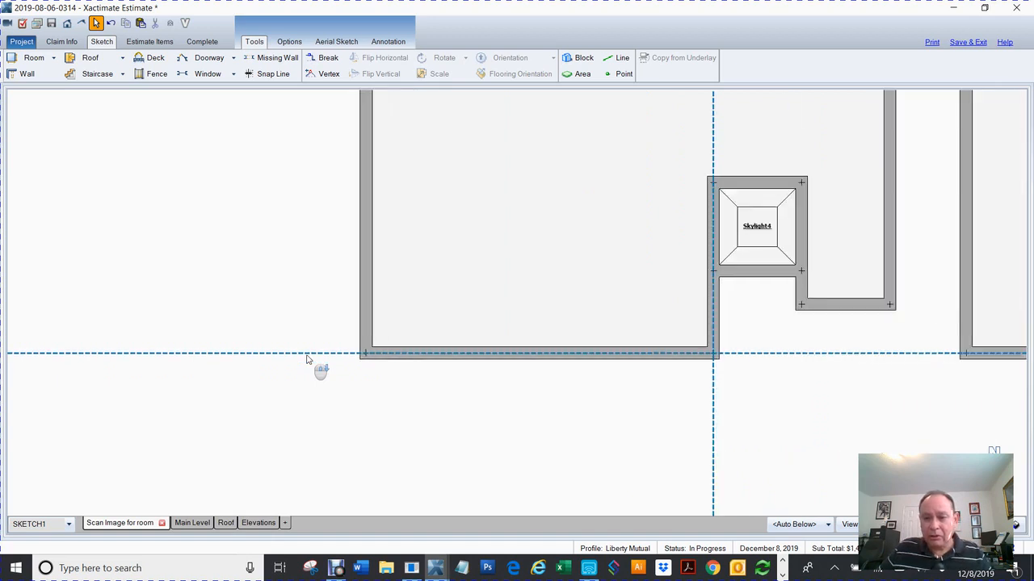
click(690, 324)
drag(687, 320, 685, 354)
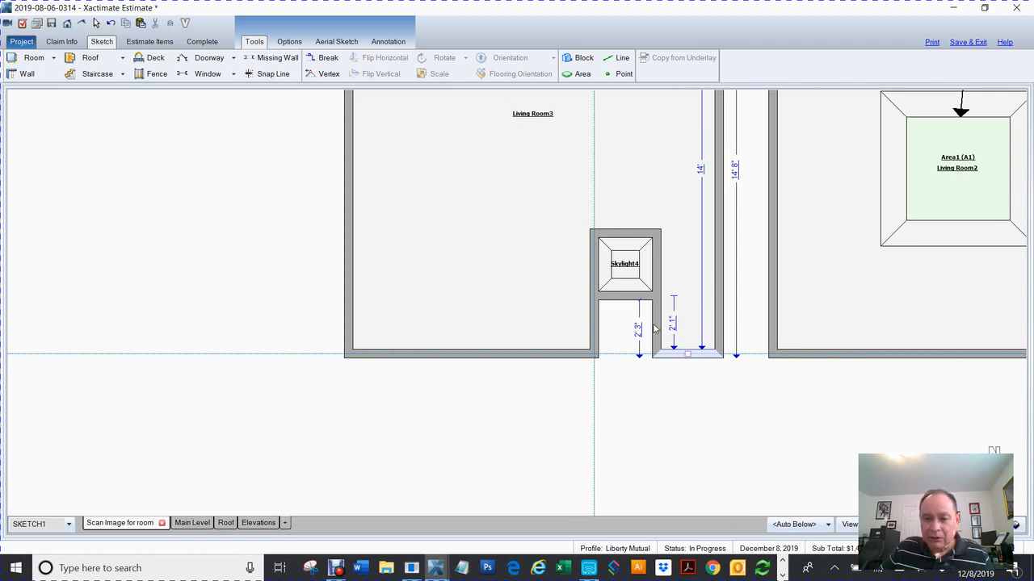
Step: Try to move the short wall below Skylight4's lower-right corner left, narrowing the gap to about 4"
scroll(654, 327, down, 4)
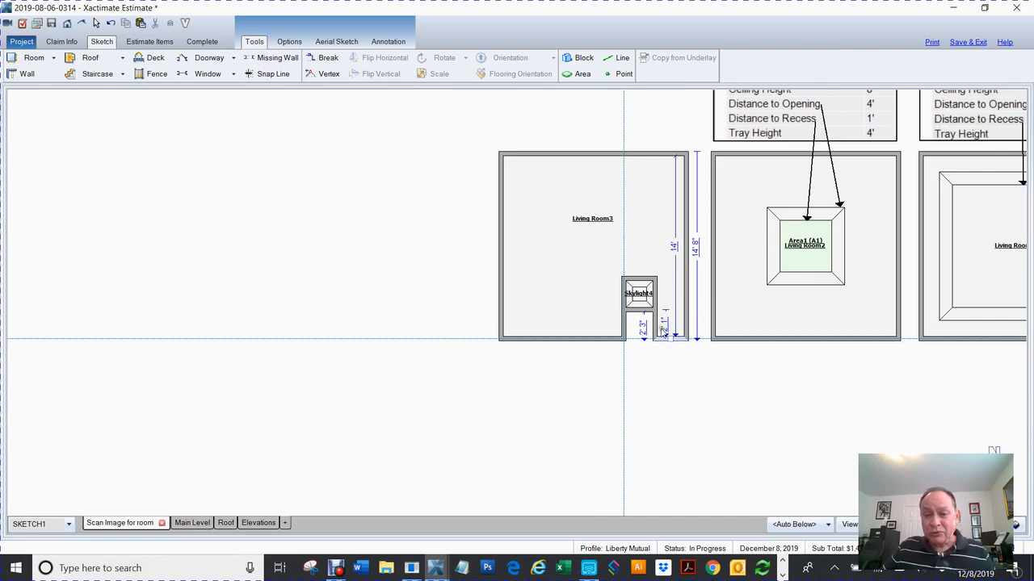
click(656, 328)
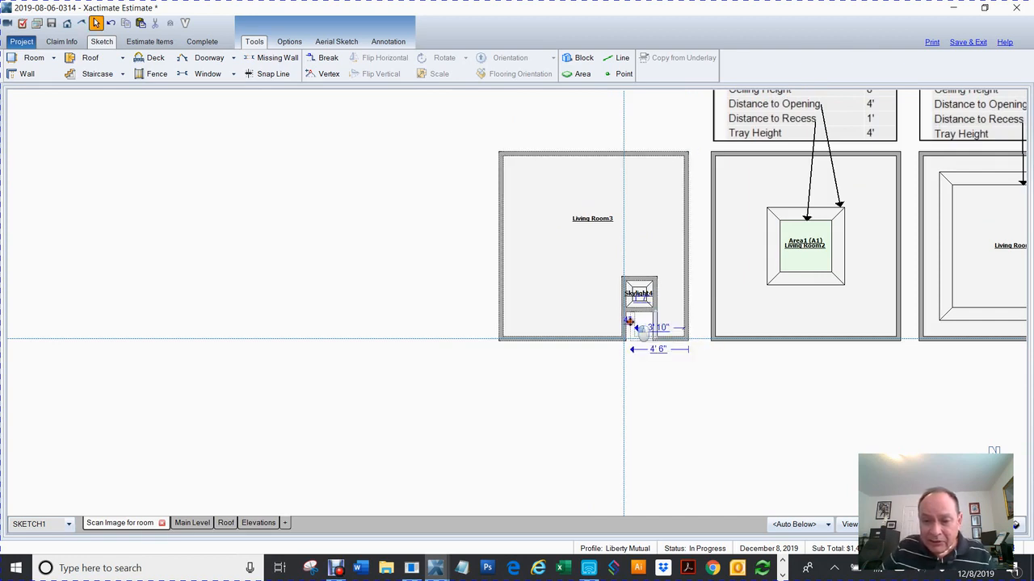
scroll(703, 355, up, 4)
scroll(703, 356, up, 1)
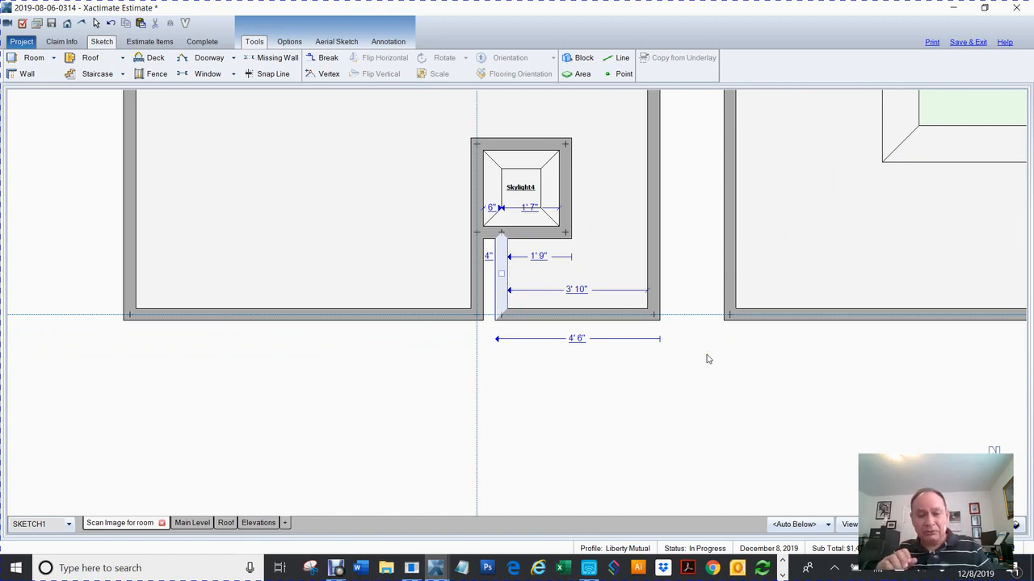
scroll(706, 359, down, 5)
scroll(707, 360, up, 5)
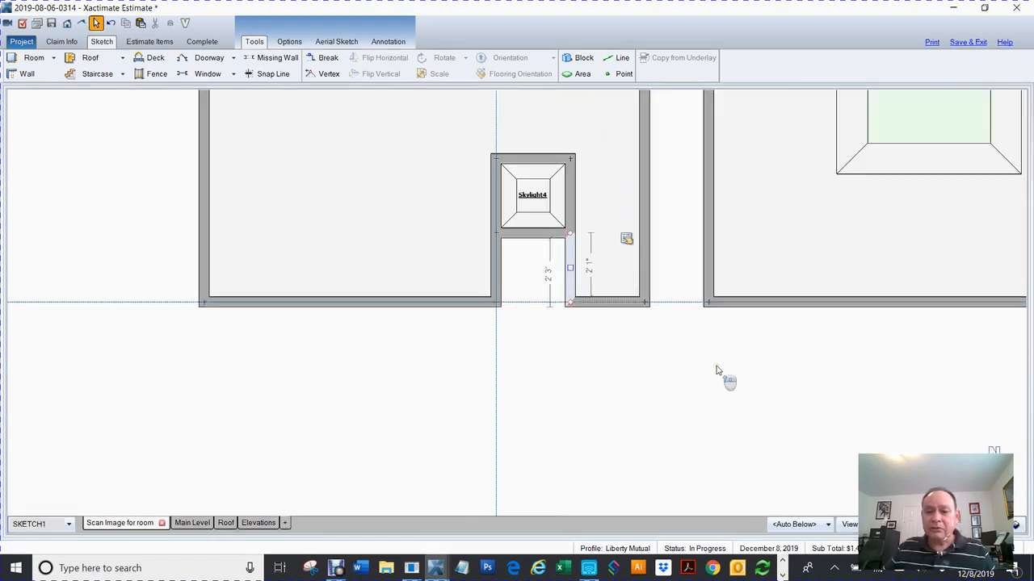
Step: Remove both snap lines from the sketch
mouse_move(416, 368)
mouse_down()
mouse_move(508, 434)
mouse_move(429, 382)
mouse_up()
click(523, 437)
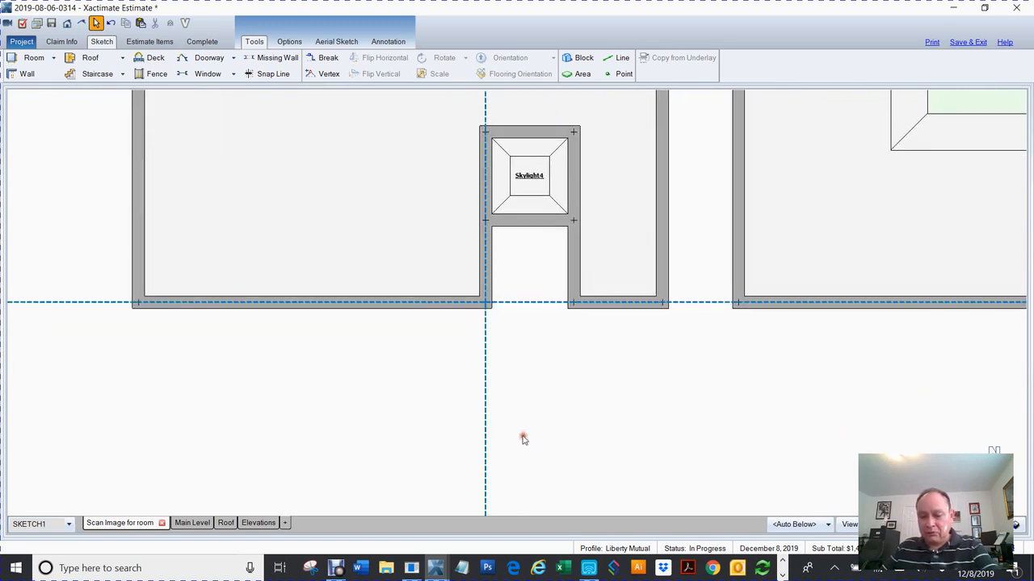
scroll(524, 437, down, 7)
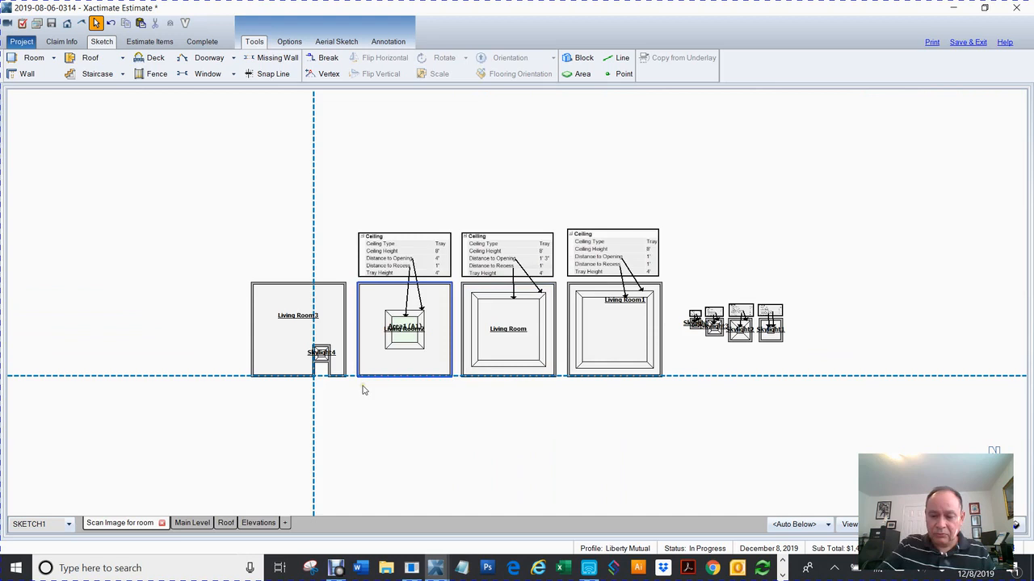
scroll(363, 390, up, 3)
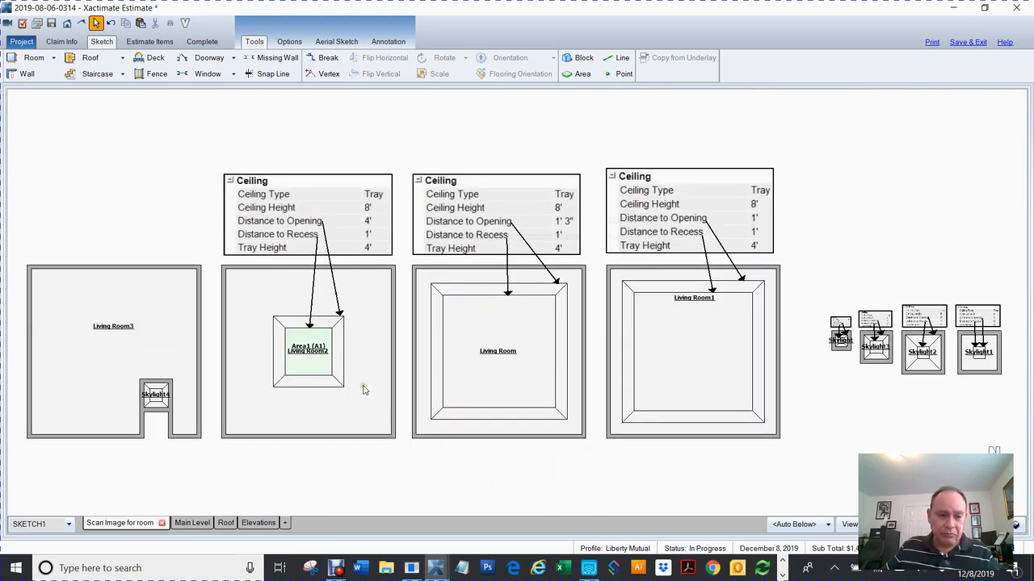
Step: Close the gap between the two short walls below Skylight4 to form a small enclosed room
scroll(558, 393, up, 4)
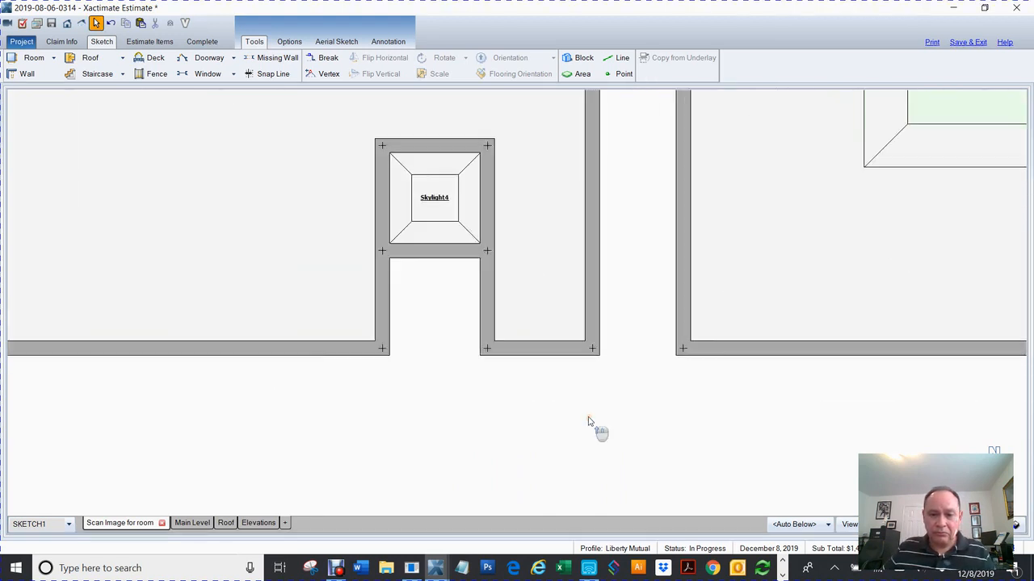
scroll(587, 421, up, 1)
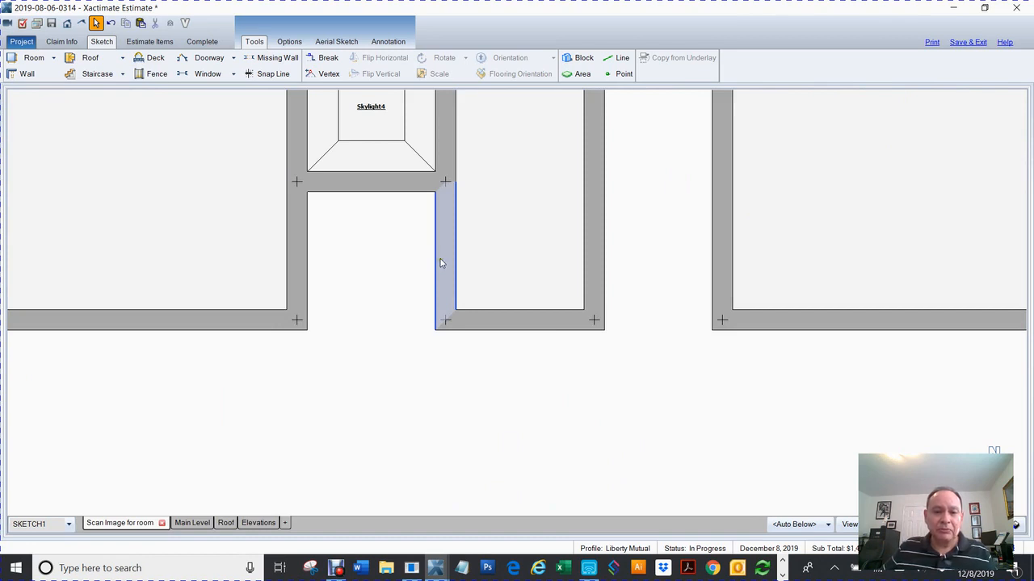
click(440, 263)
click(301, 260)
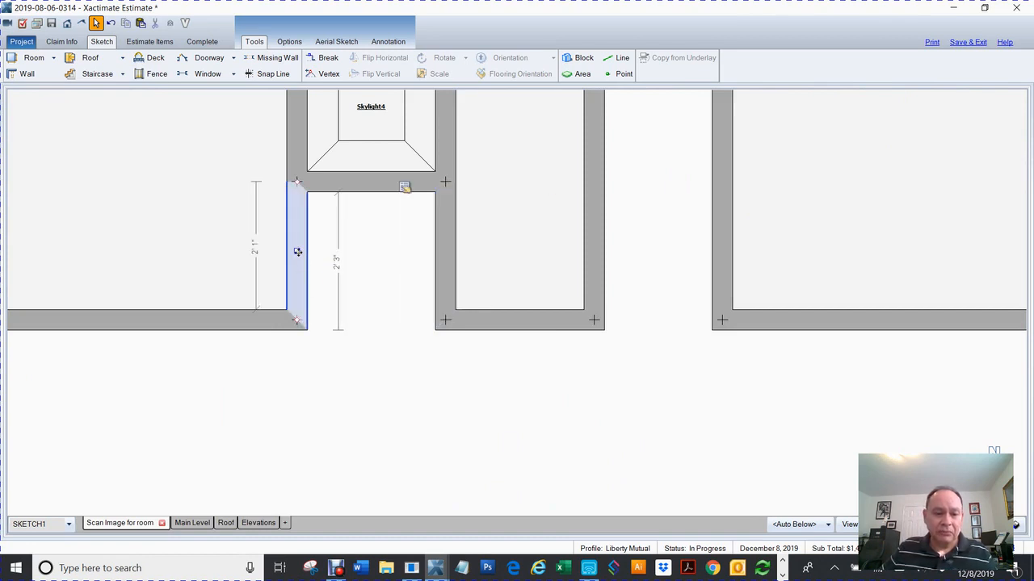
drag(298, 252, 446, 255)
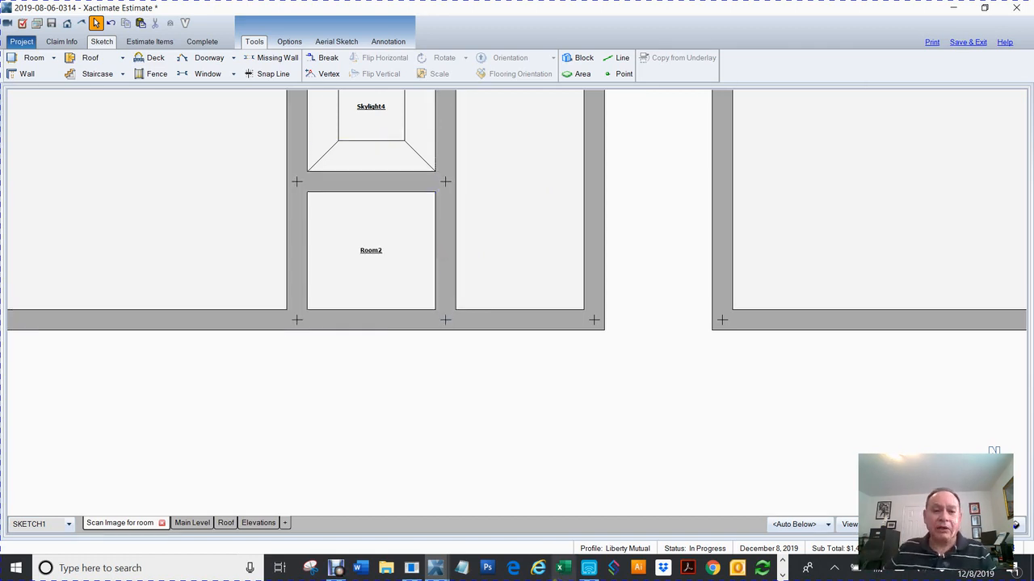
Step: Delete the walls around Skylight4 and the small room below it, keeping Living Room3's outer walls
drag(471, 427, 587, 484)
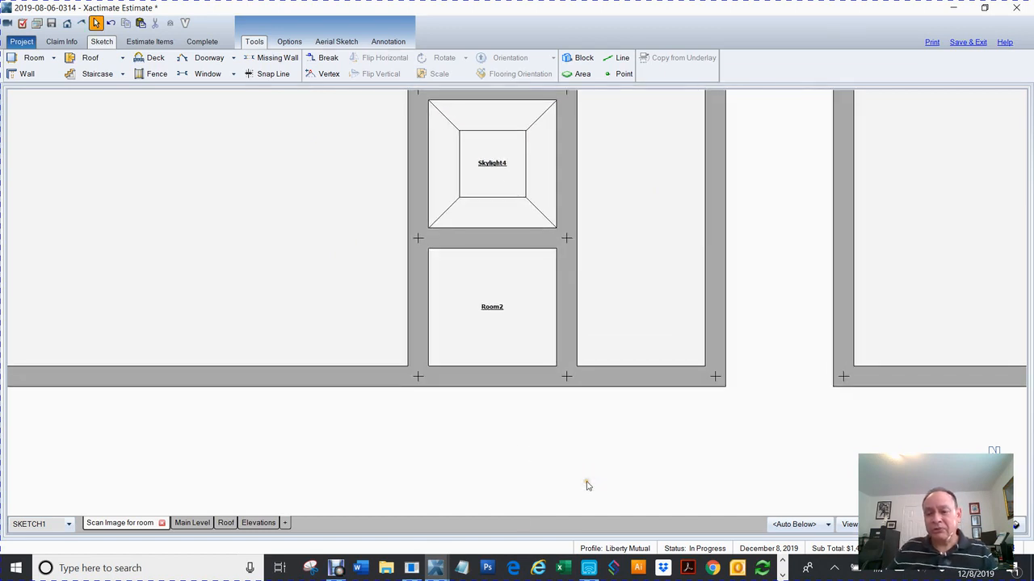
click(568, 298)
drag(568, 299, 570, 207)
click(501, 235)
click(416, 297)
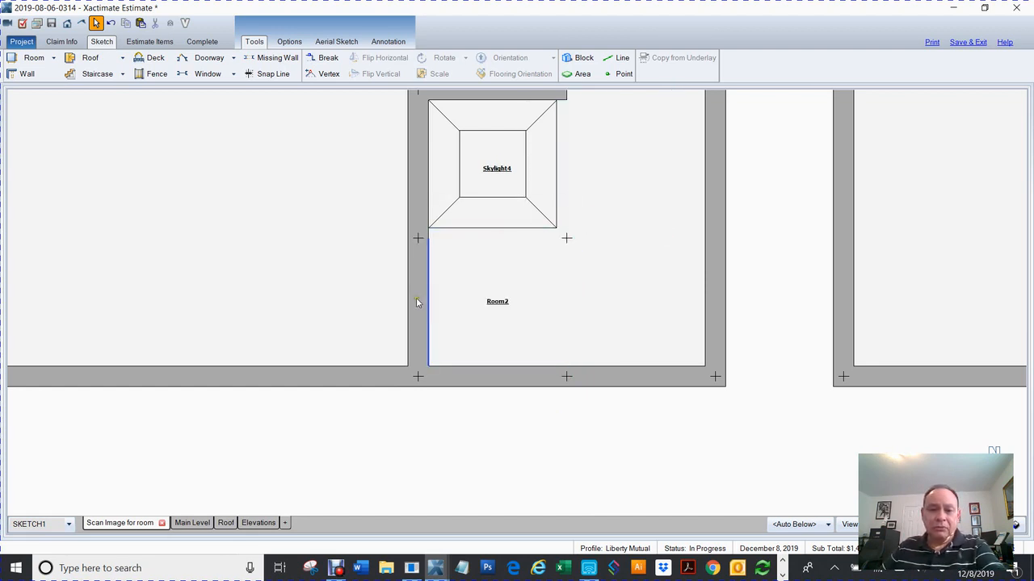
key(Delete)
click(419, 191)
key(Delete)
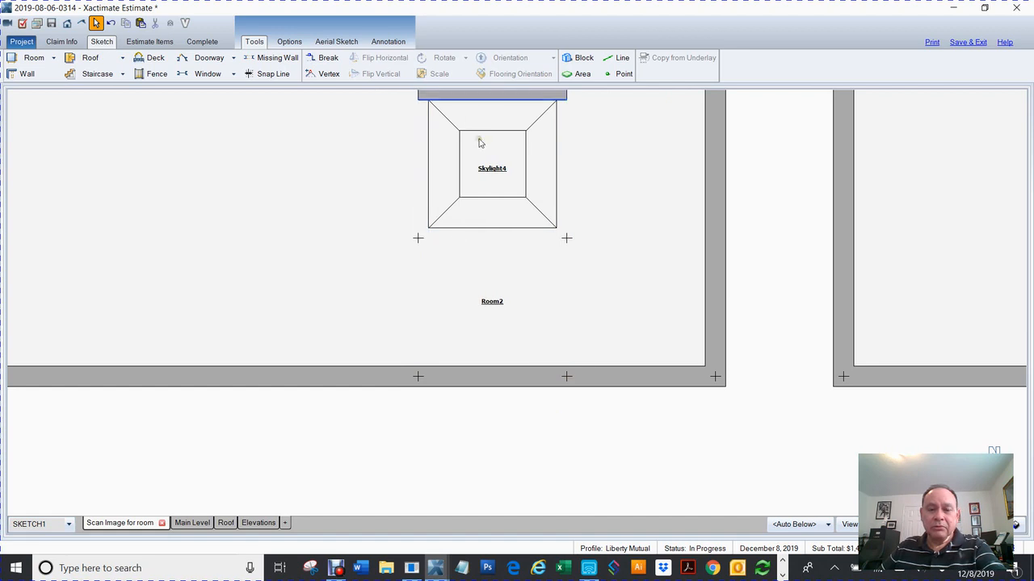
drag(360, 224, 373, 300)
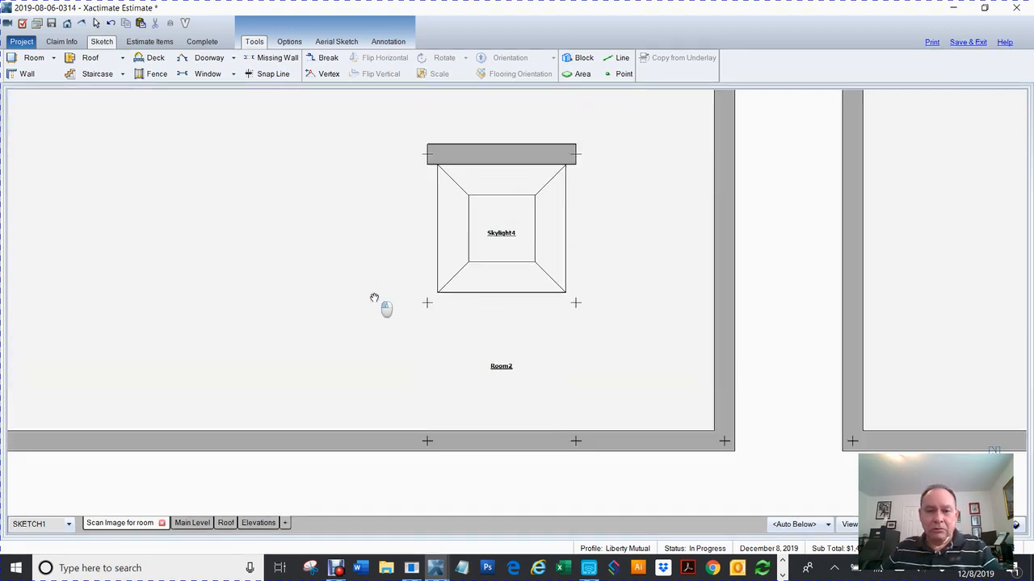
click(510, 157)
key(Delete)
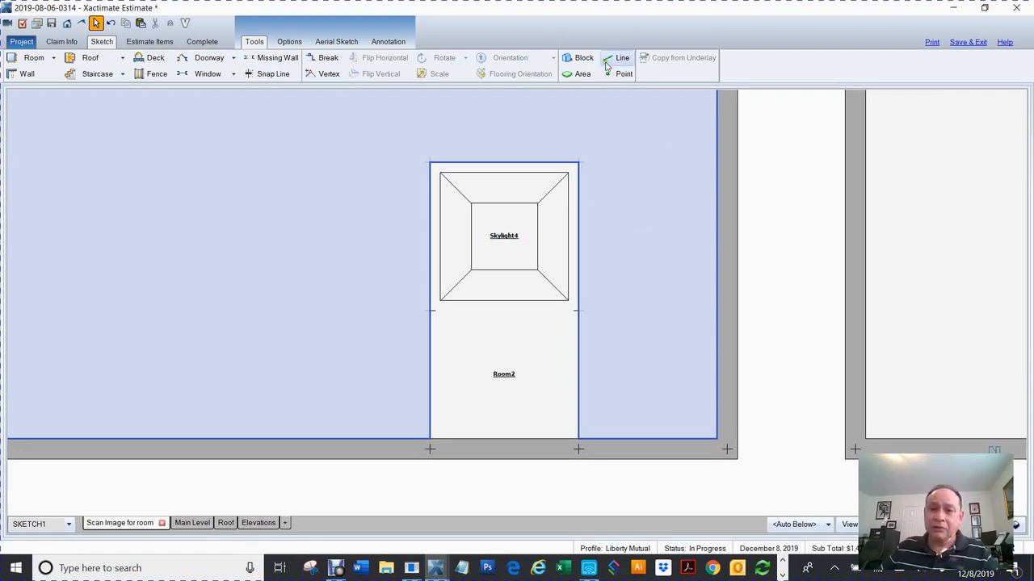
Step: Try to draw a 2' 2" reference line from Skylight4's right side toward Living Room3's right wall
key(l)
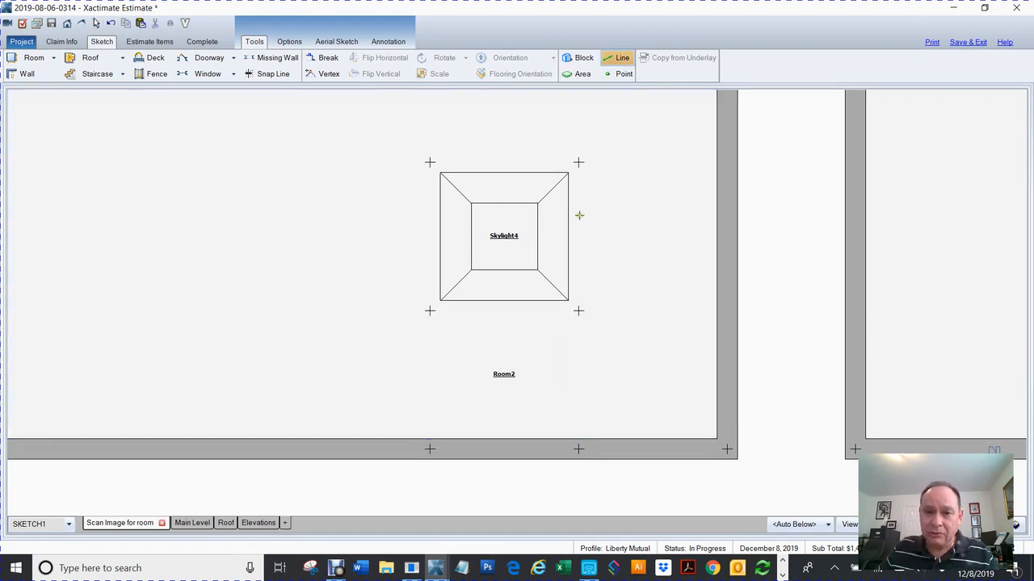
click(578, 215)
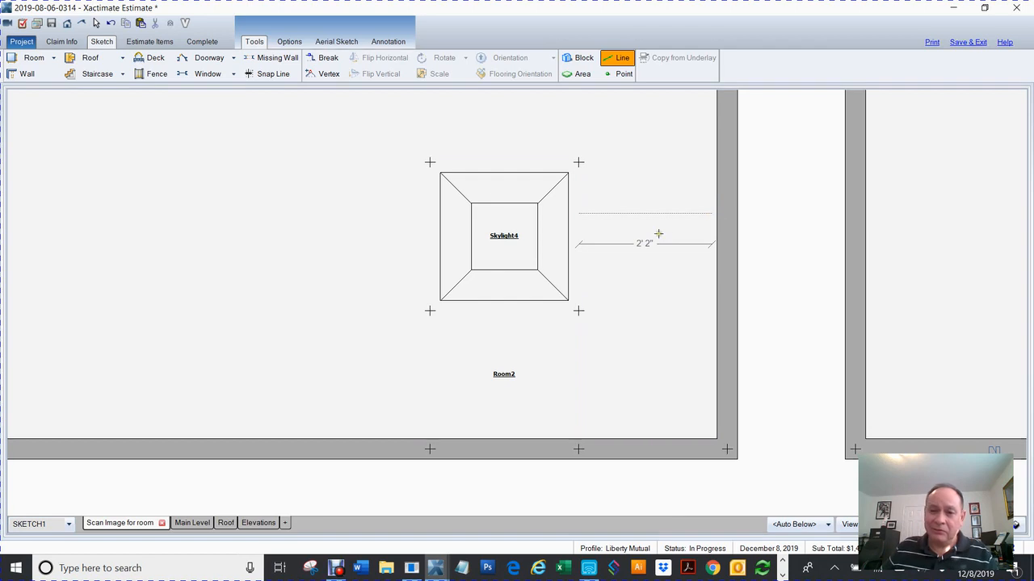
key(Escape)
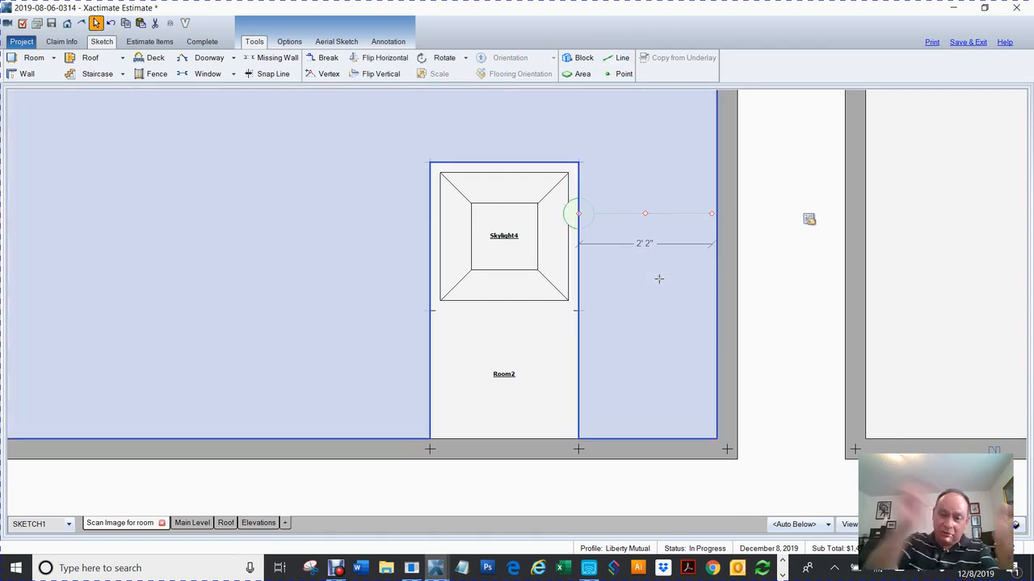
key(Escape)
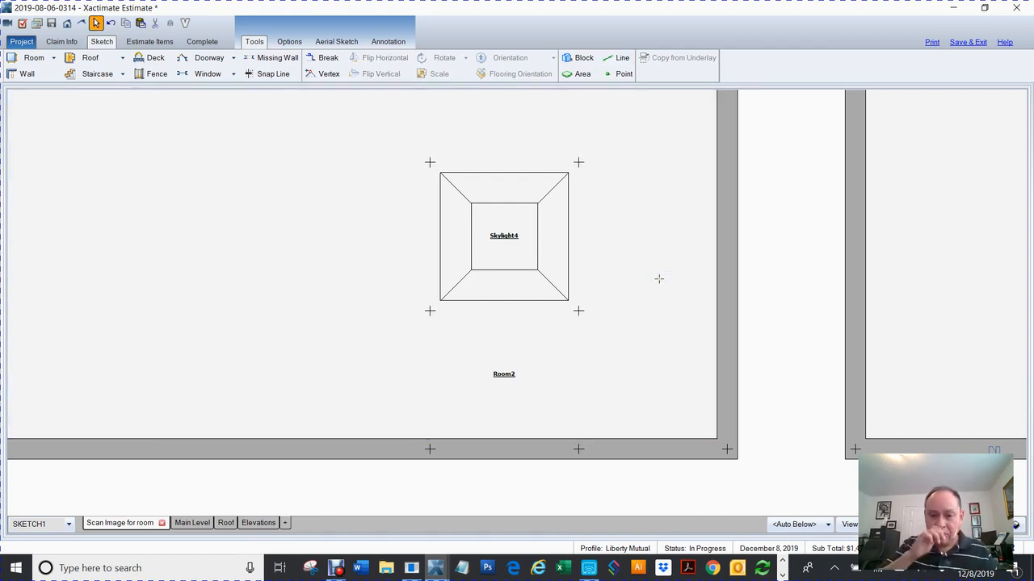
Step: Hide the label of the small room below Skylight4 by setting Show Label to No
click(654, 300)
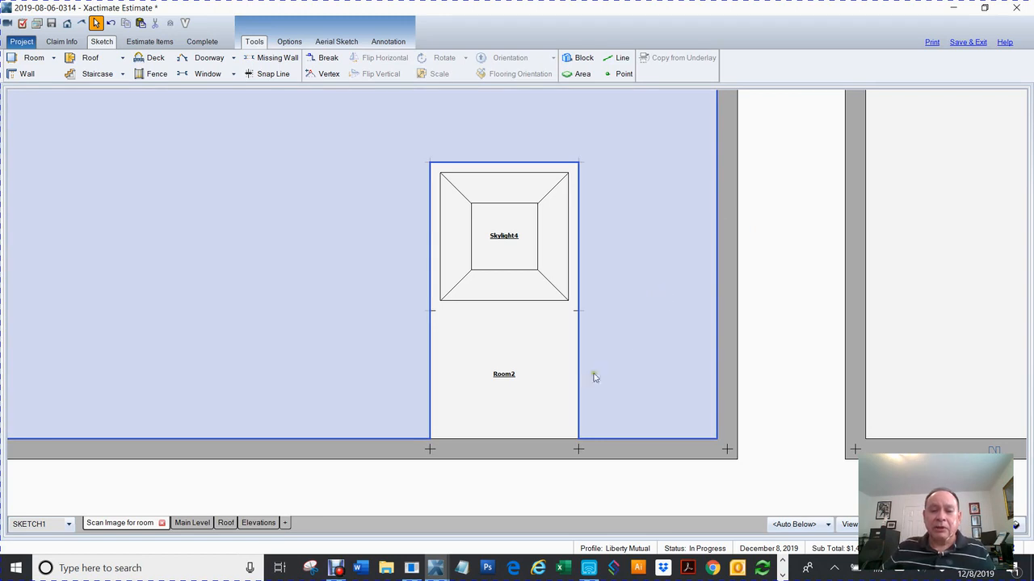
click(501, 375)
double_click(501, 376)
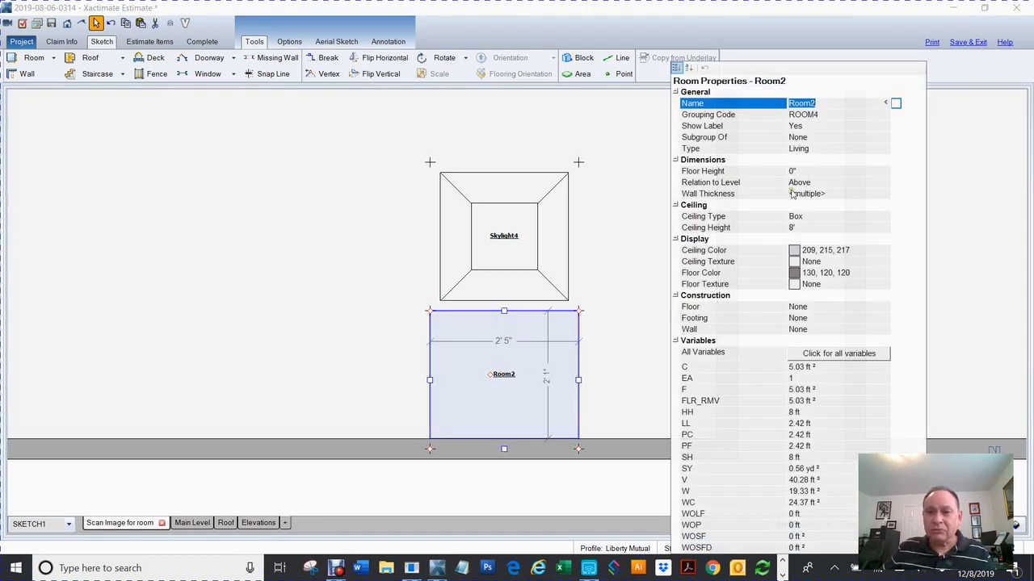
click(804, 128)
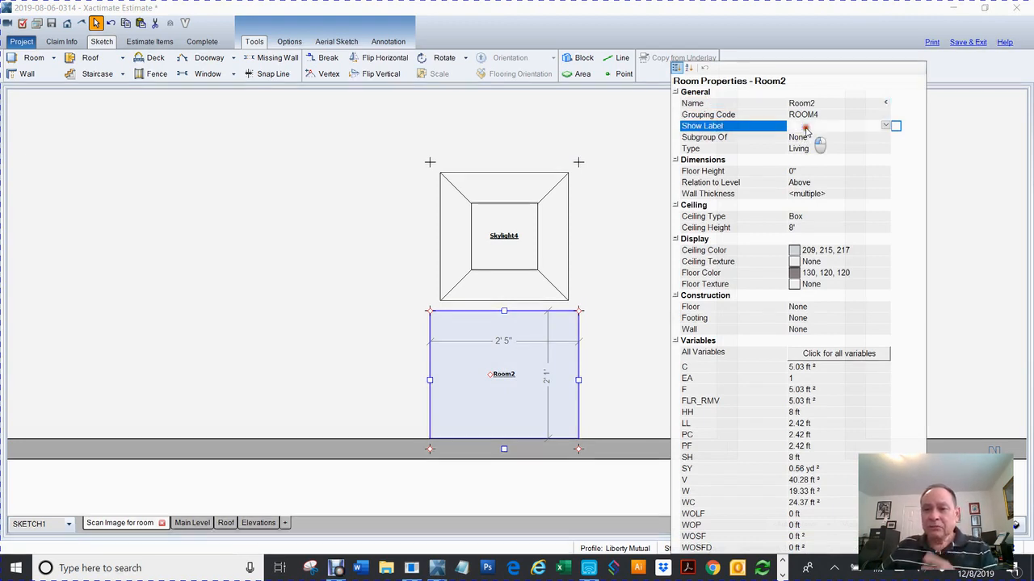
key(Return)
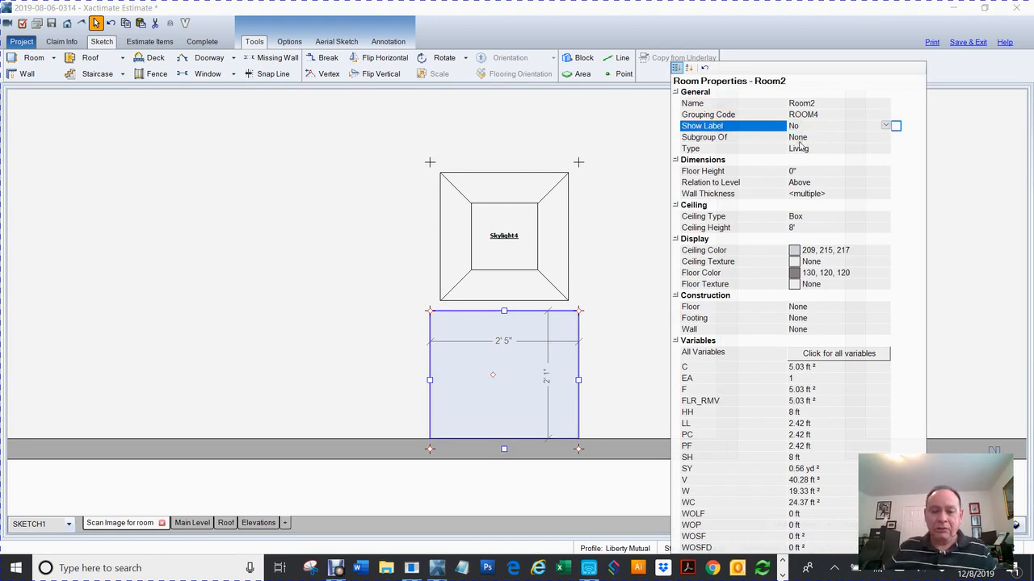
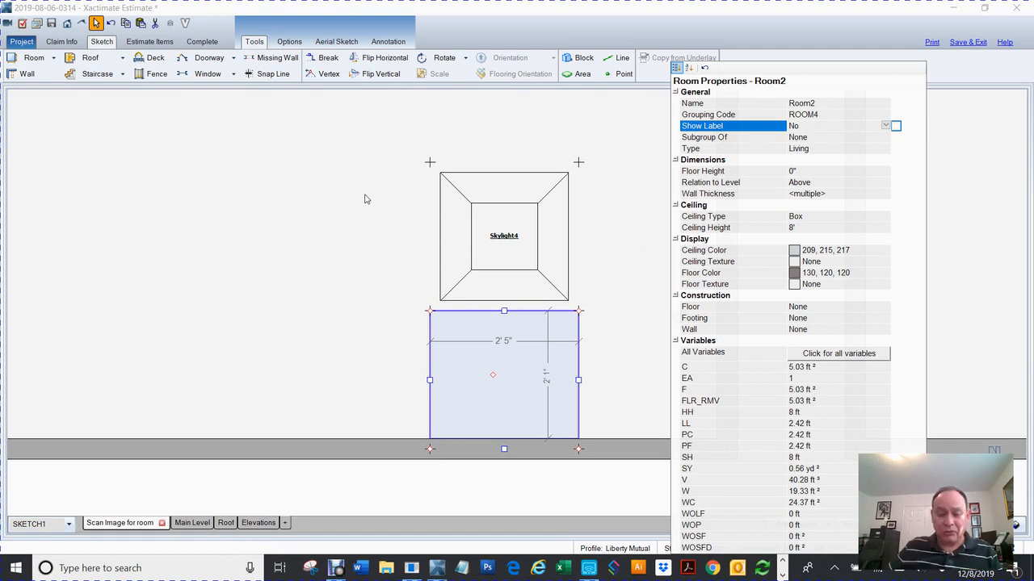
click(337, 474)
Step: Examine the whole of Living Room3 with Skylight4 inside it
right_click(415, 413)
scroll(416, 413, down, 5)
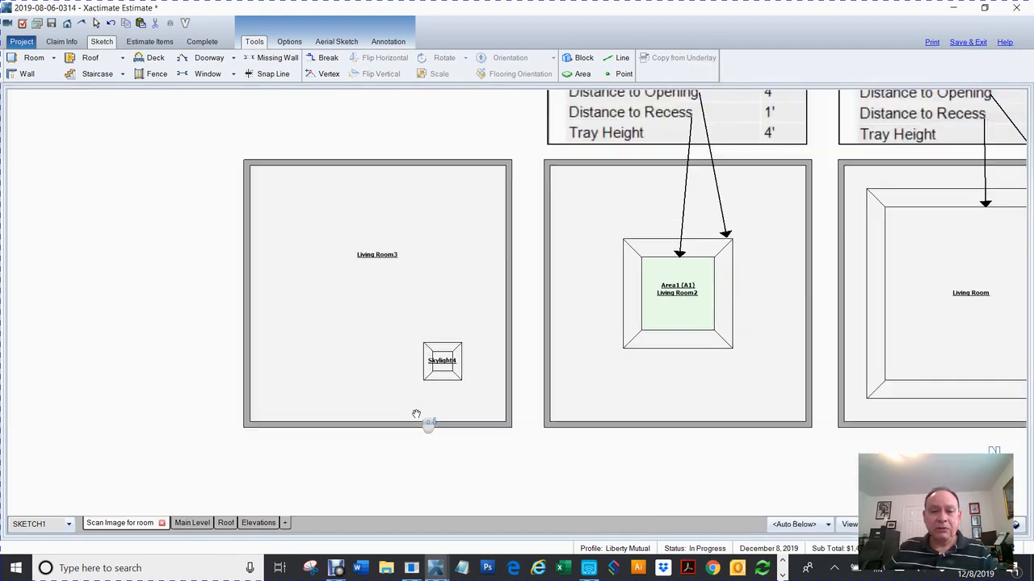
click(380, 318)
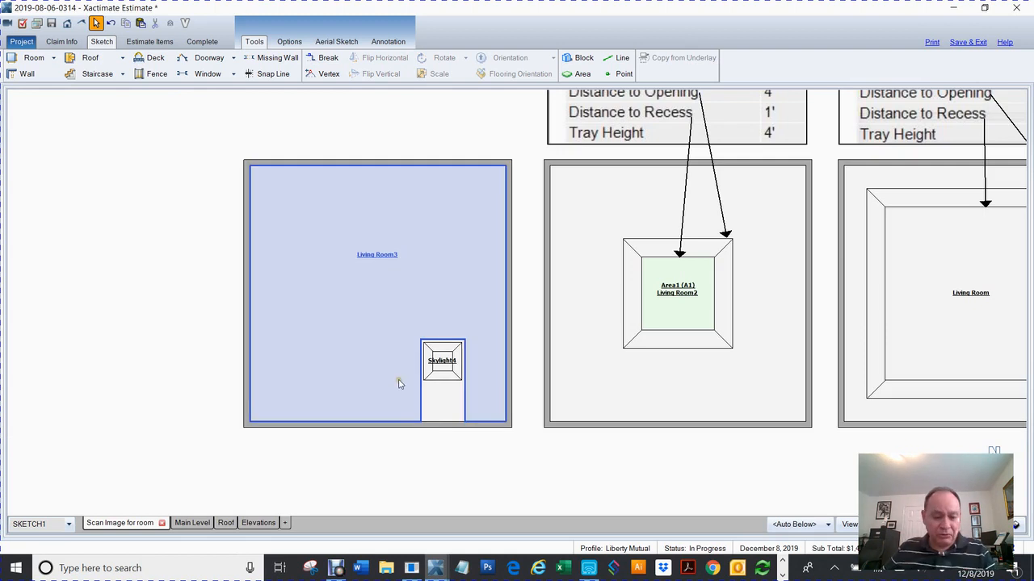
key(F8)
mouse_move(377, 407)
mouse_down()
mouse_move(555, 225)
mouse_move(496, 282)
mouse_move(394, 250)
mouse_move(578, 307)
mouse_move(637, 239)
mouse_move(563, 269)
mouse_move(487, 250)
mouse_move(448, 215)
mouse_up()
key(F9)
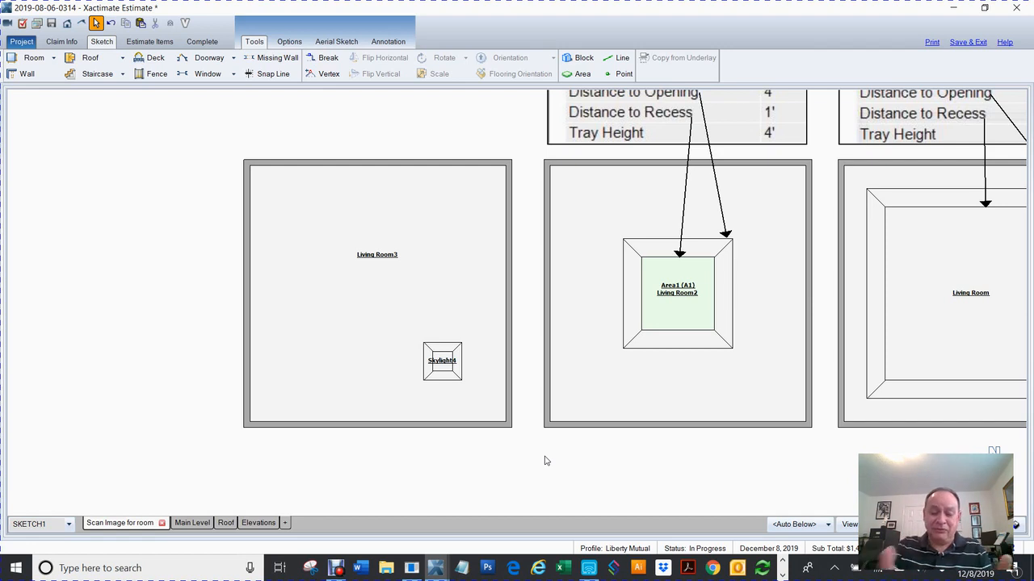
click(442, 365)
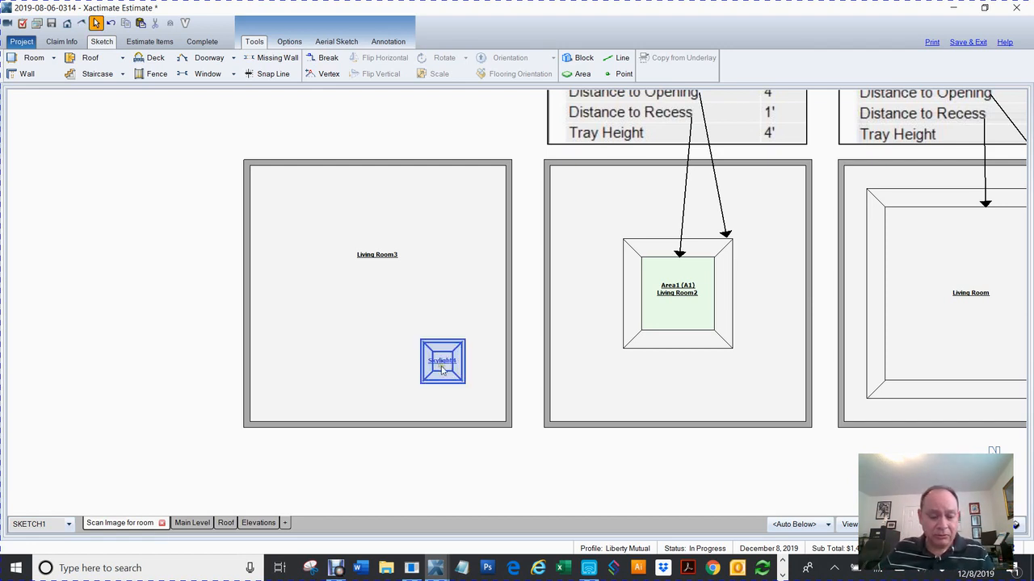
Step: Paste a copy of the 4' square reference area in the empty space left of Living Room3
click(174, 270)
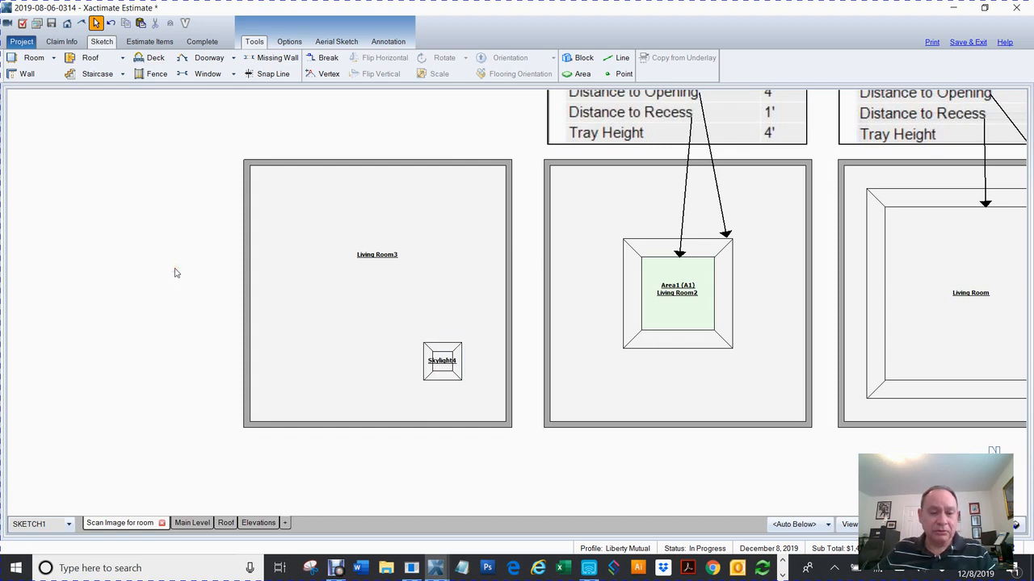
key(ctrl+v)
click(101, 216)
right_click(180, 158)
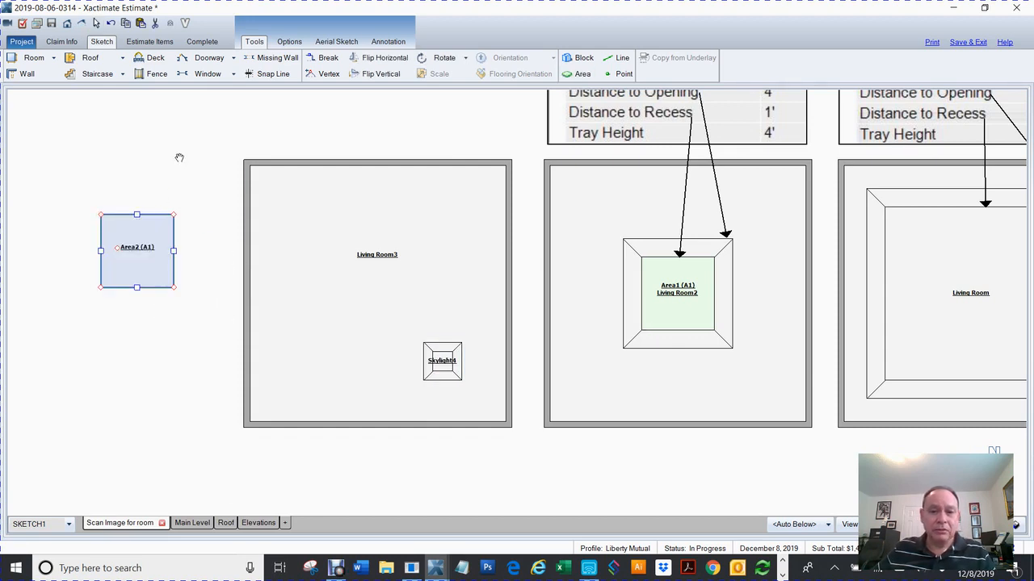
drag(179, 158, 318, 229)
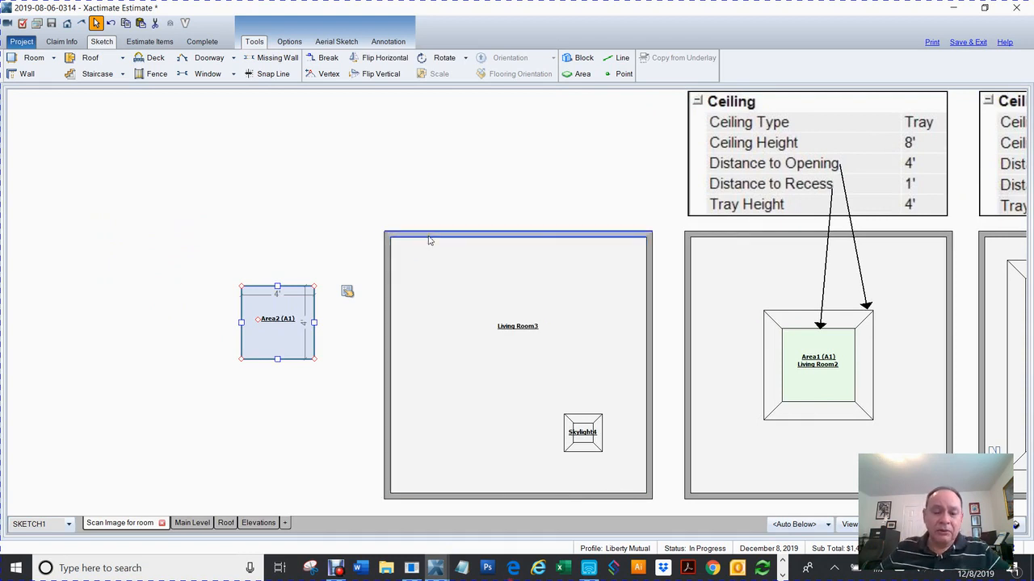
Step: Break Living Room3's top wall about 4' 3" from its left corner and move the left segment down about 4' 11"
key(b)
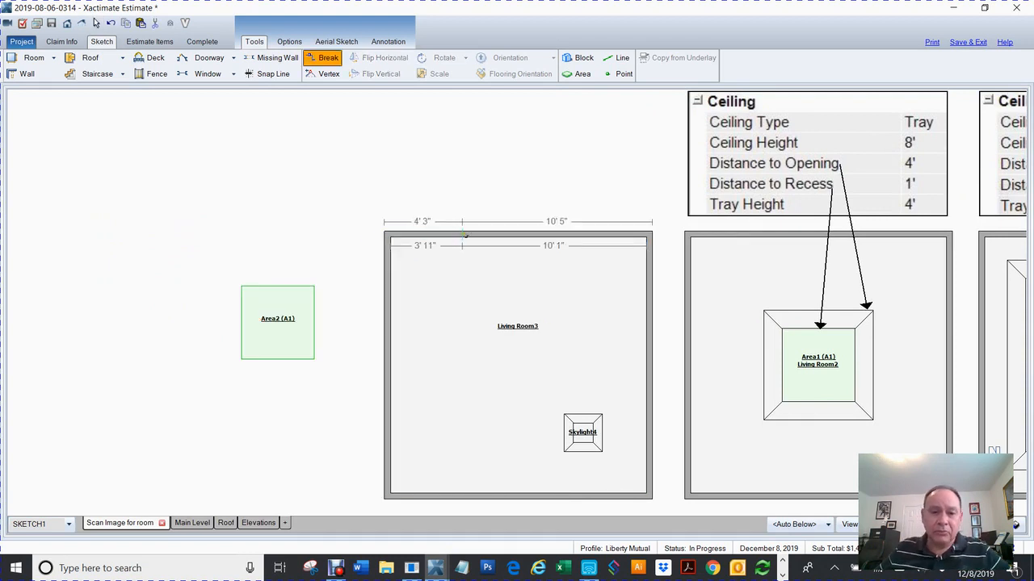
click(465, 235)
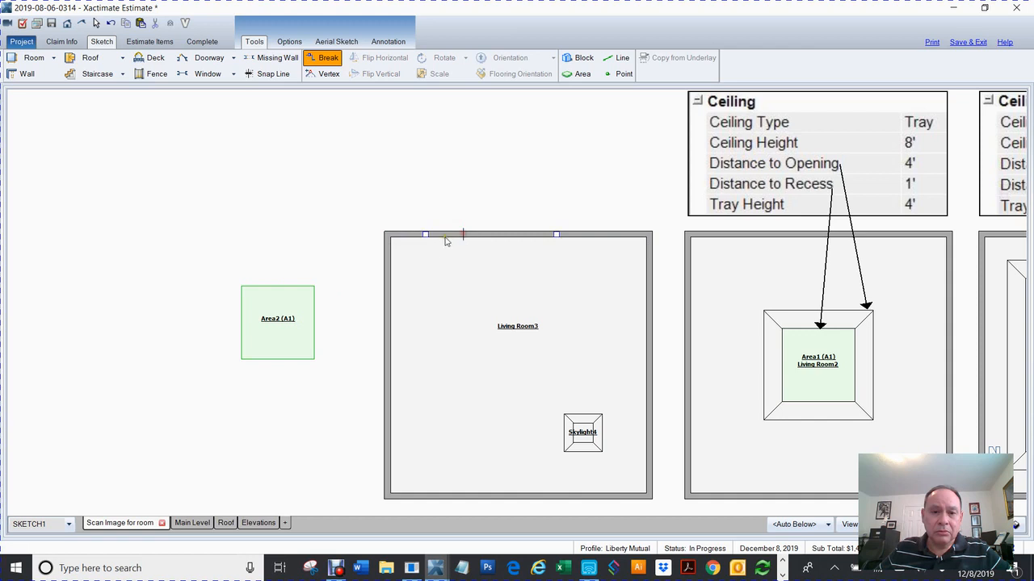
drag(425, 235, 423, 323)
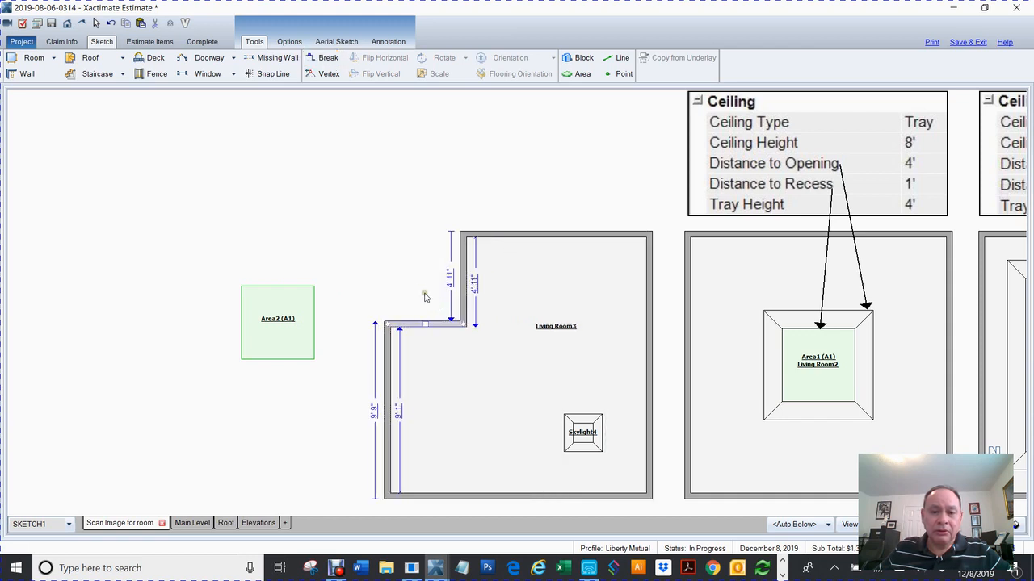
click(376, 186)
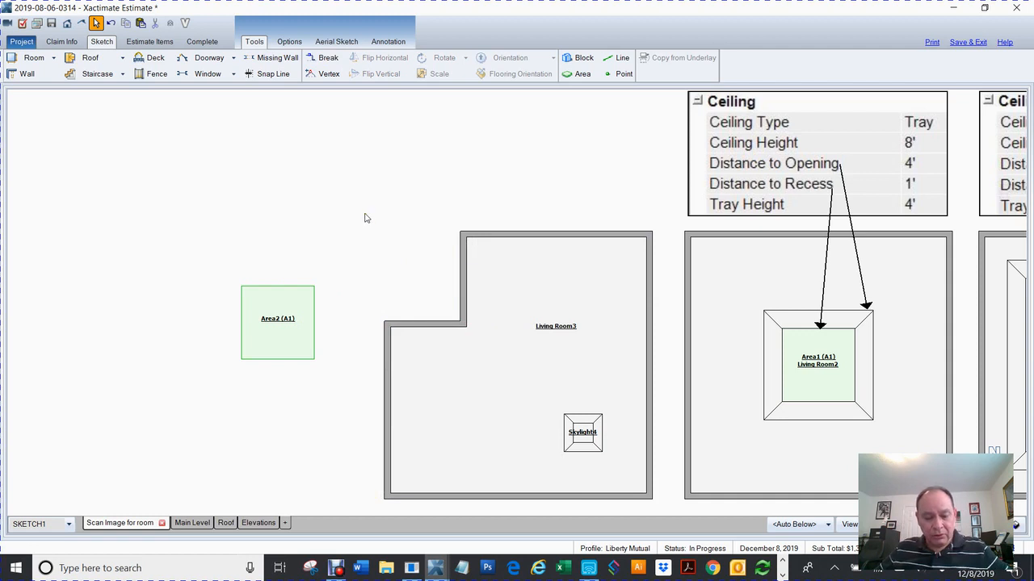
Step: Move the vertical wall of Living Room3's upper-left notch slightly to the right, widening the notch
click(463, 282)
drag(463, 282, 471, 286)
click(370, 231)
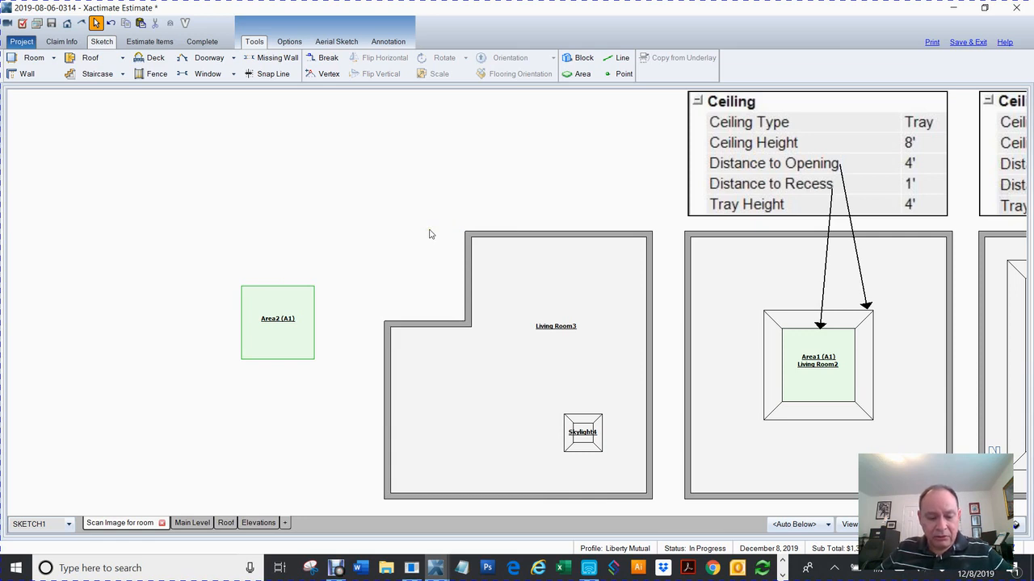
Step: Place snap lines along Living Room3's outer left and top wall faces and move the 4' reference area into their corner
key(l)
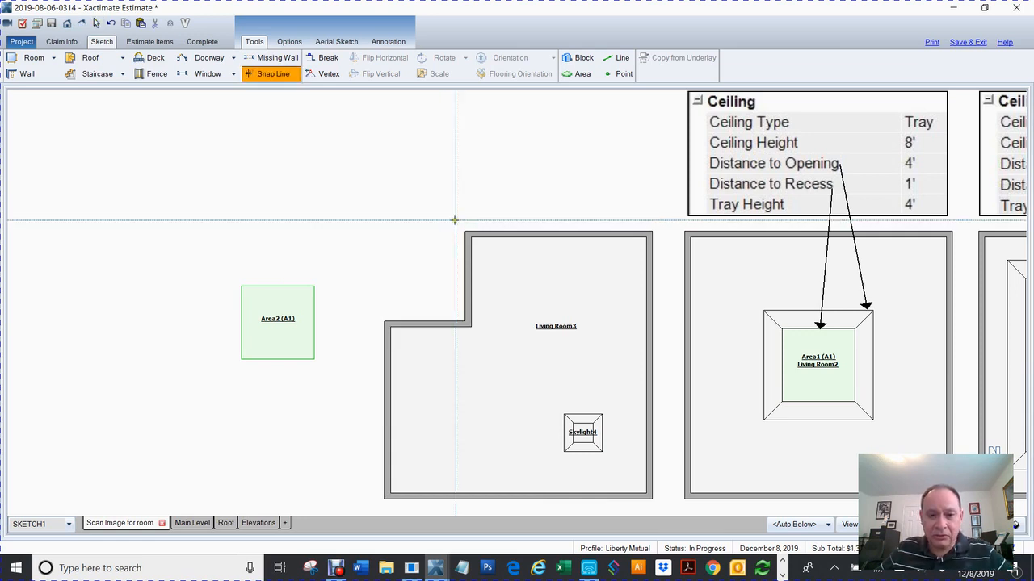
click(391, 236)
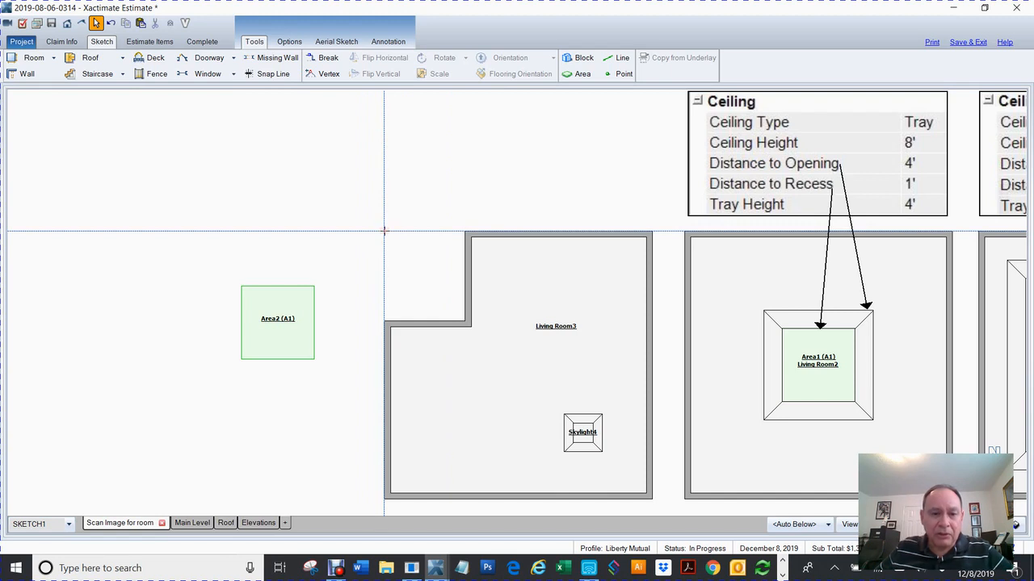
click(293, 317)
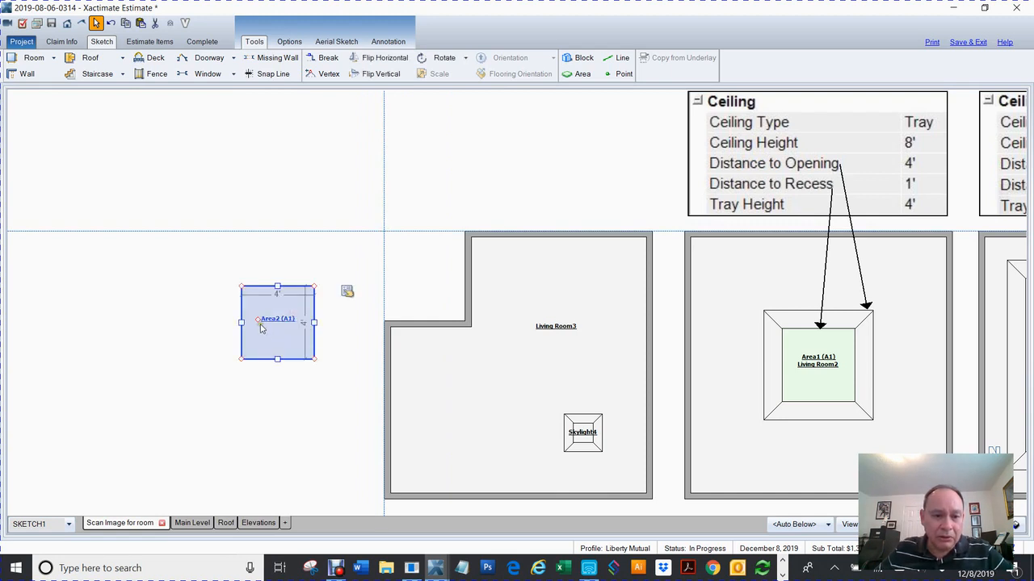
drag(258, 319, 407, 266)
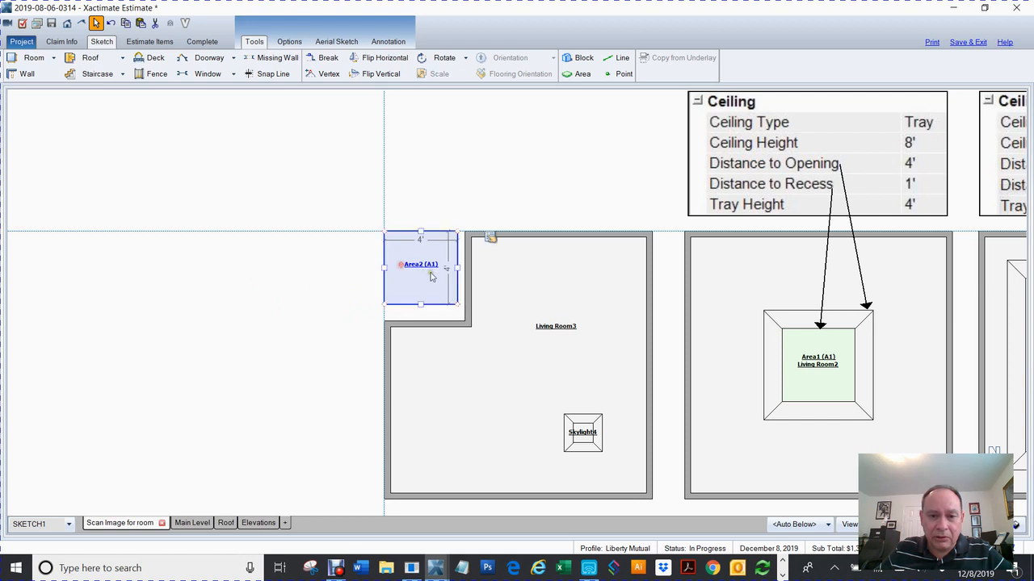
Step: Move the two notch walls of Living Room3 against the 4' reference area's edges, and delete the reference area
click(466, 276)
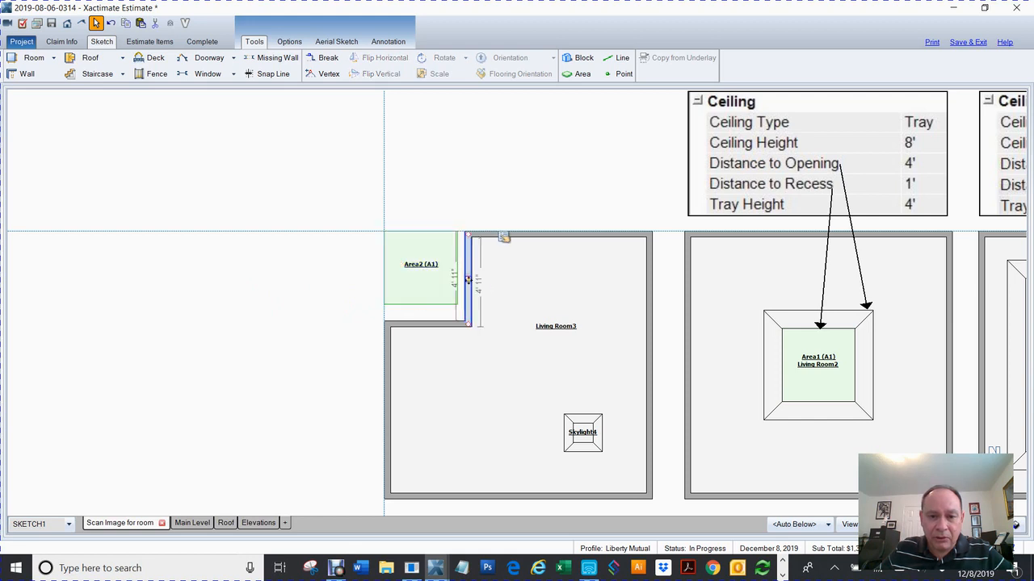
click(422, 328)
drag(423, 323, 430, 305)
click(410, 273)
key(Delete)
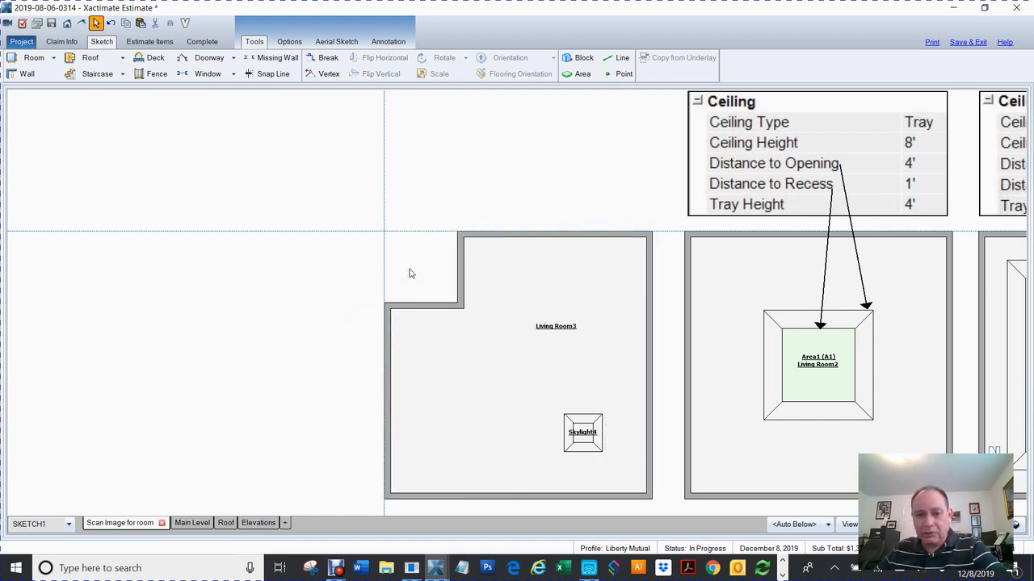
Step: Paste a copy of Skylight4 left of Living Room3 and move it into the inner corner of the 4' notch
click(587, 434)
click(587, 434)
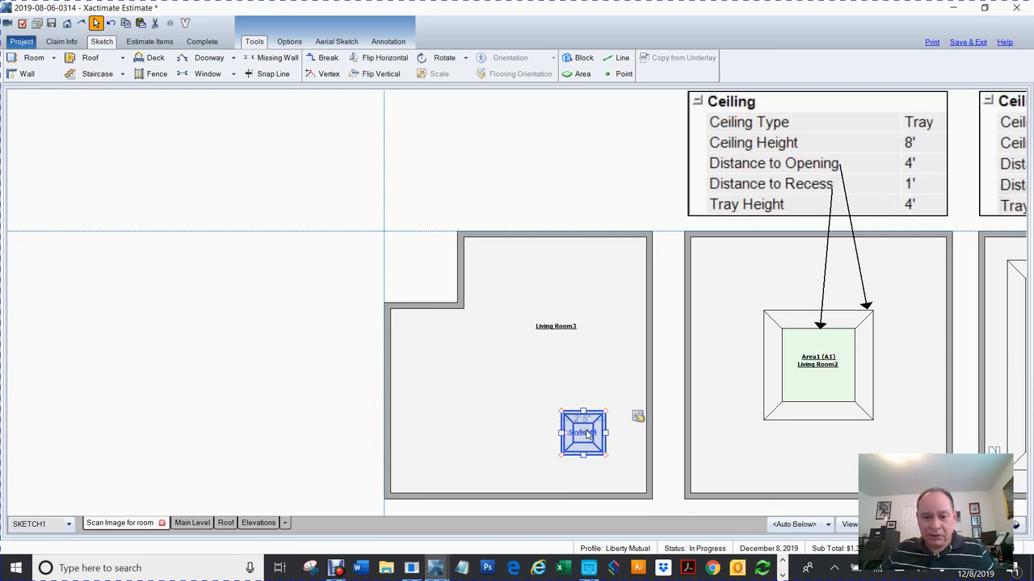
key(ctrl+c)
key(ctrl+v)
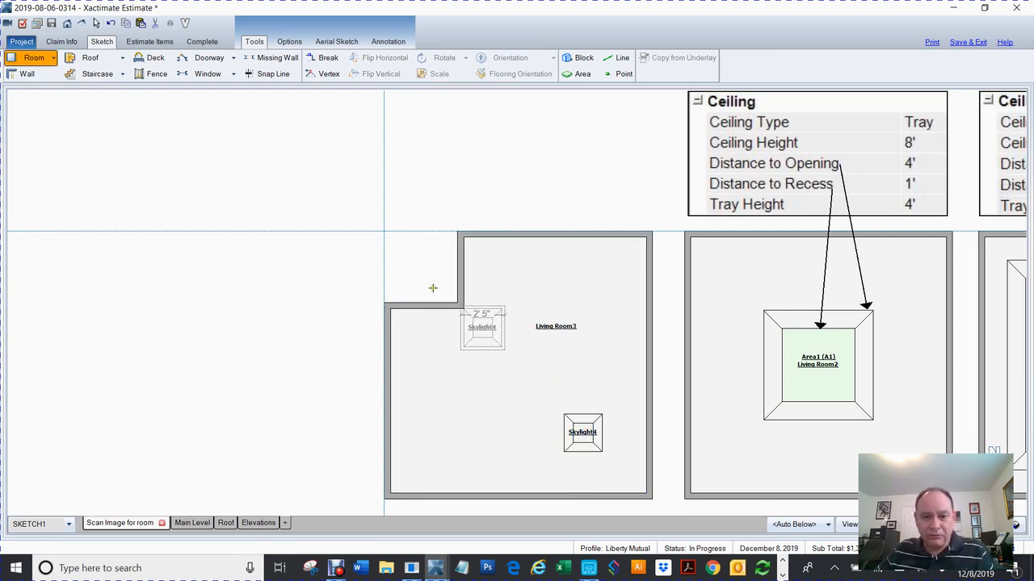
click(308, 290)
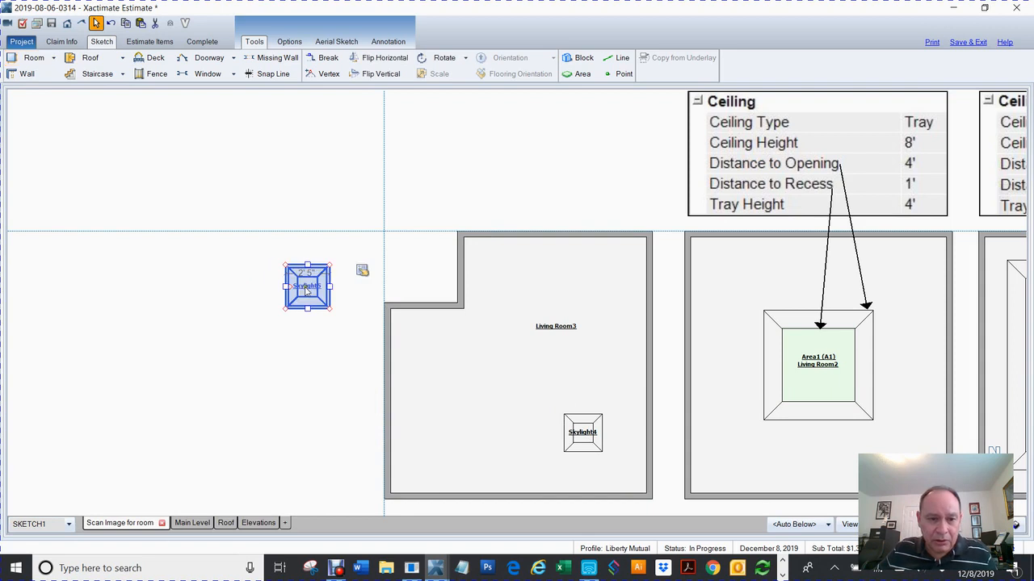
drag(288, 288, 421, 278)
Step: Move both snap lines from the outer wall faces onto the centerlines of Living Room3's top and left walls
drag(251, 180, 284, 284)
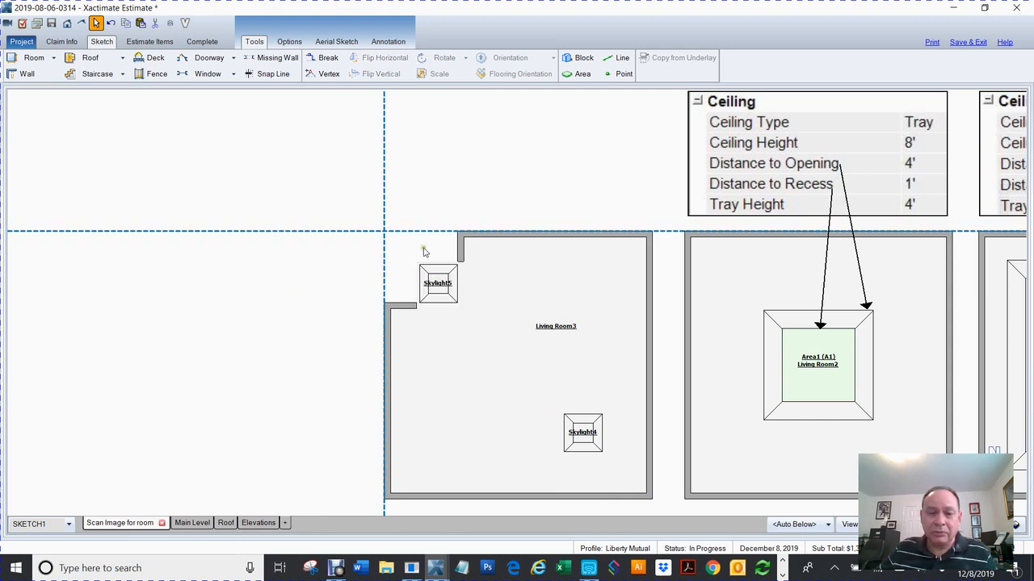
scroll(422, 251, up, 3)
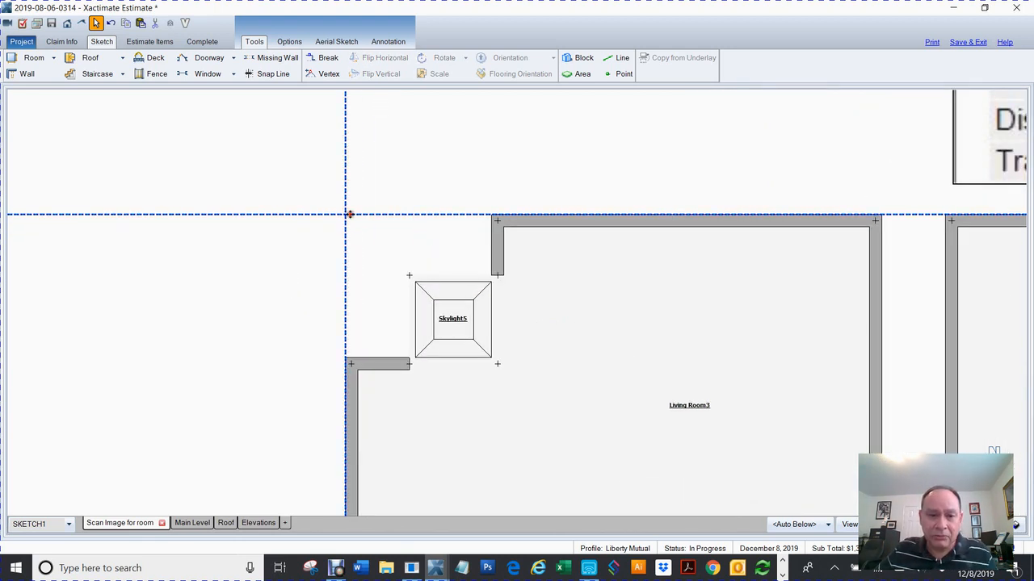
drag(361, 214, 487, 221)
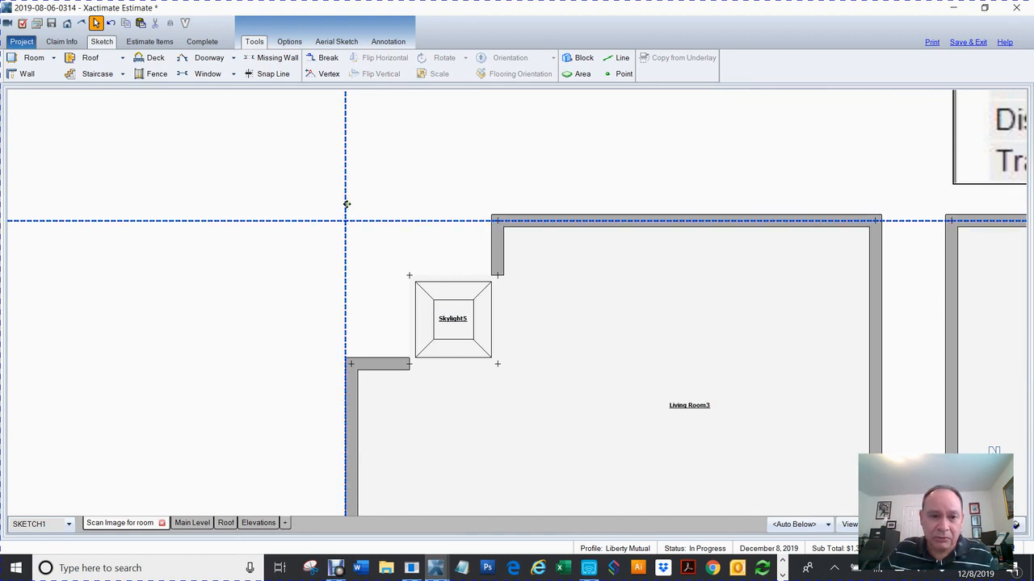
drag(346, 203, 351, 368)
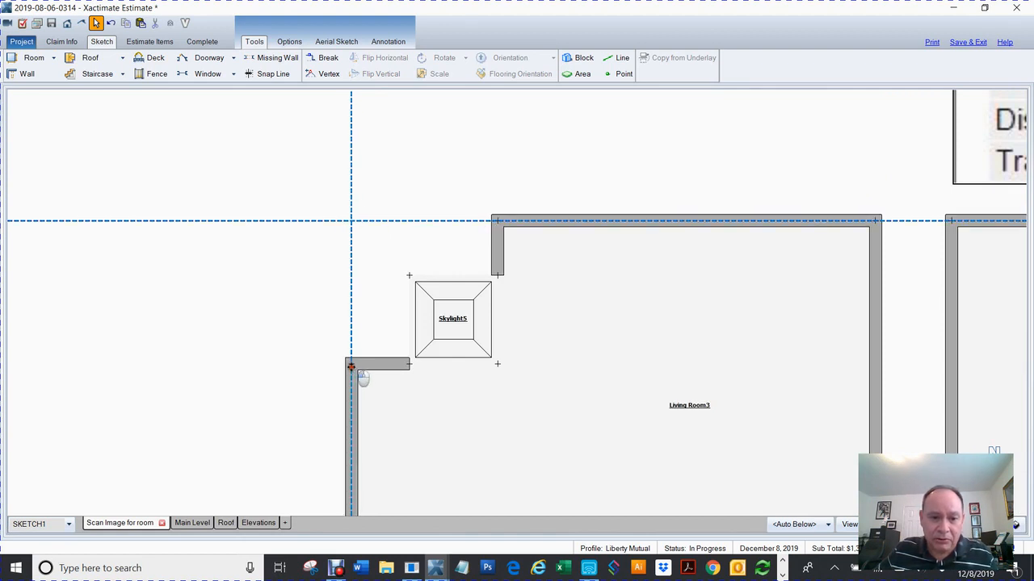
Step: Close Living Room3's upper-left corner by moving the notch's wall segments onto the left snap line and lower stub, and check the enclosed Room3's properties
click(449, 323)
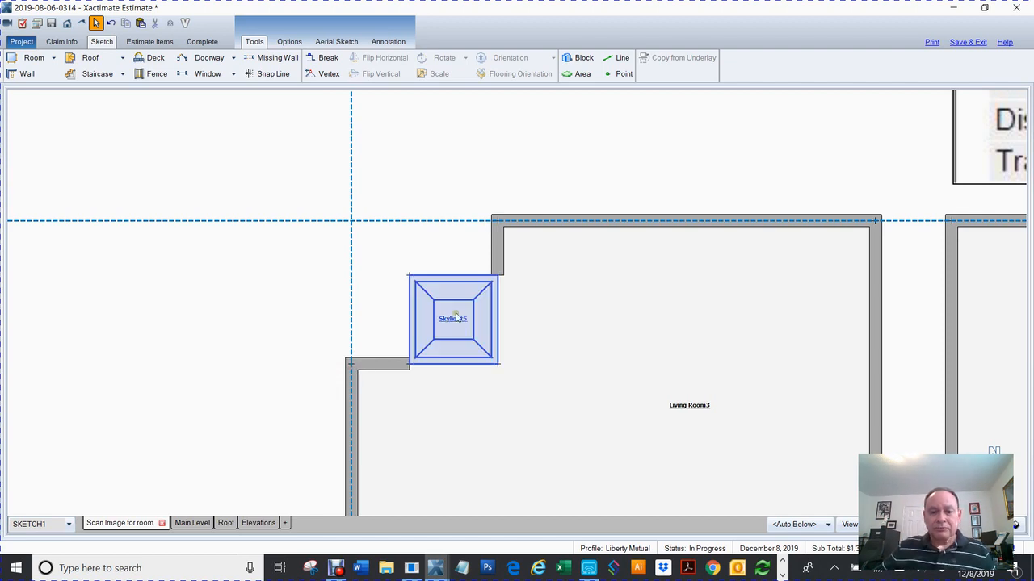
click(497, 249)
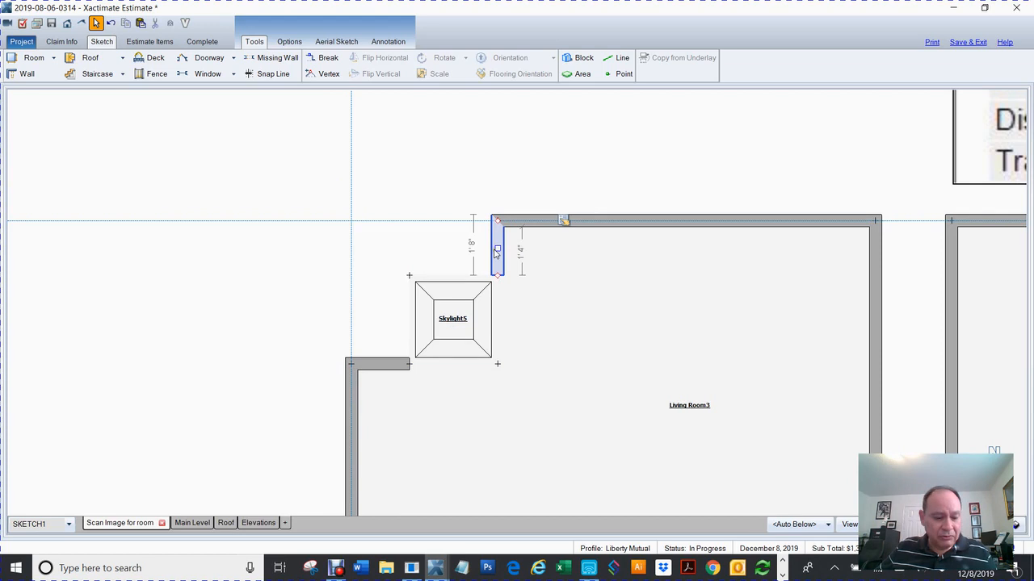
drag(497, 247, 353, 246)
click(379, 279)
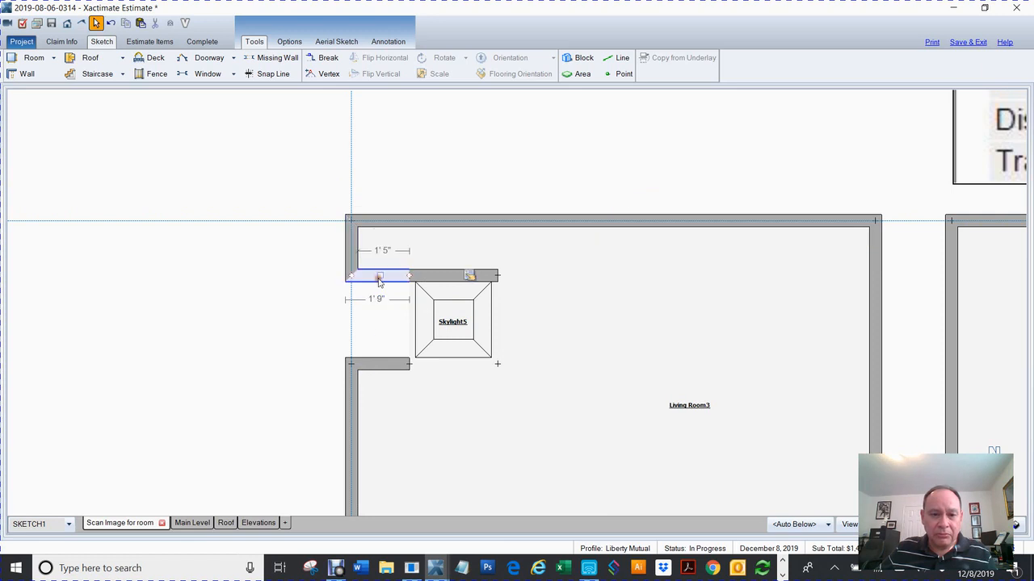
drag(379, 276, 363, 375)
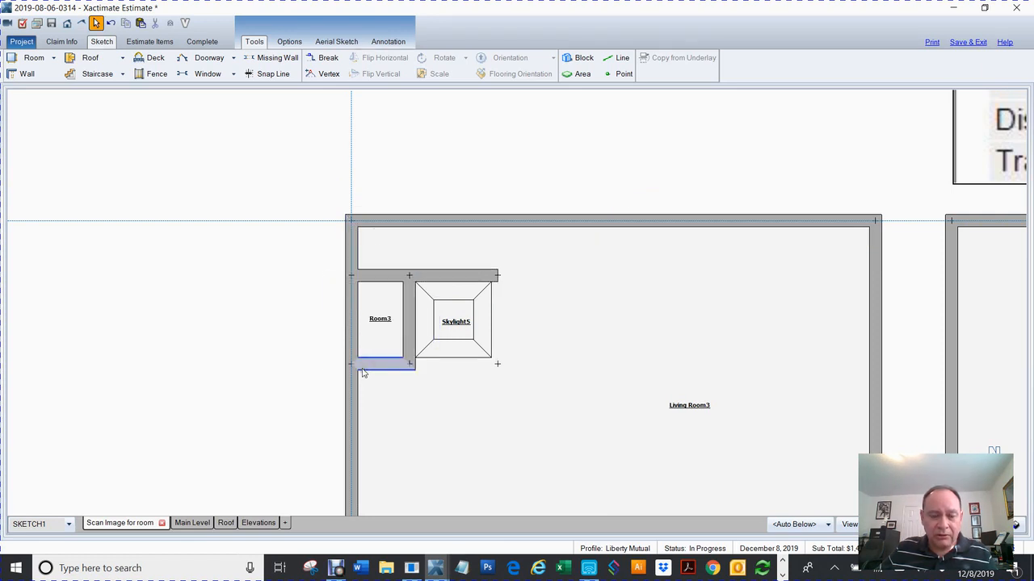
double_click(383, 321)
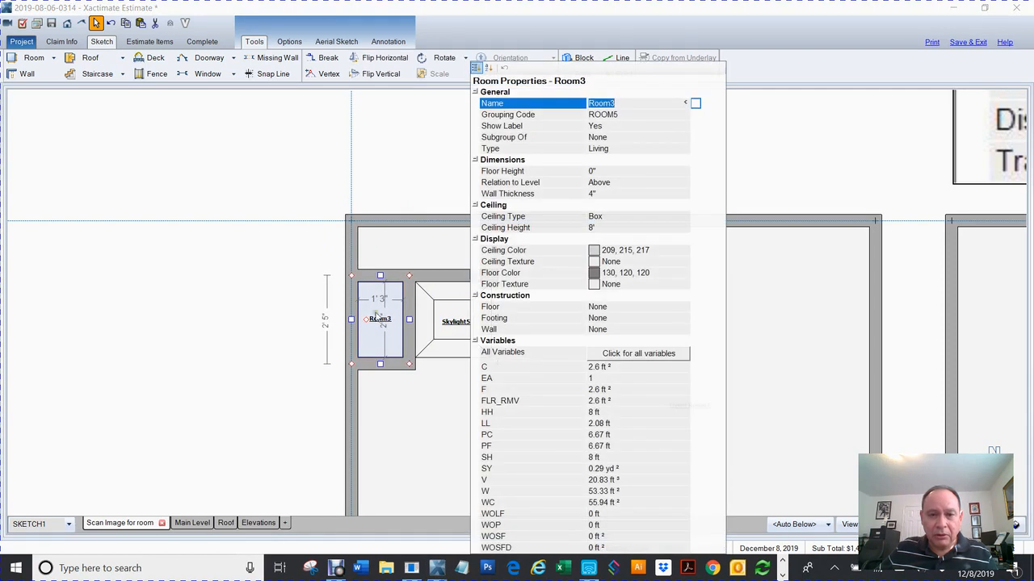
click(288, 268)
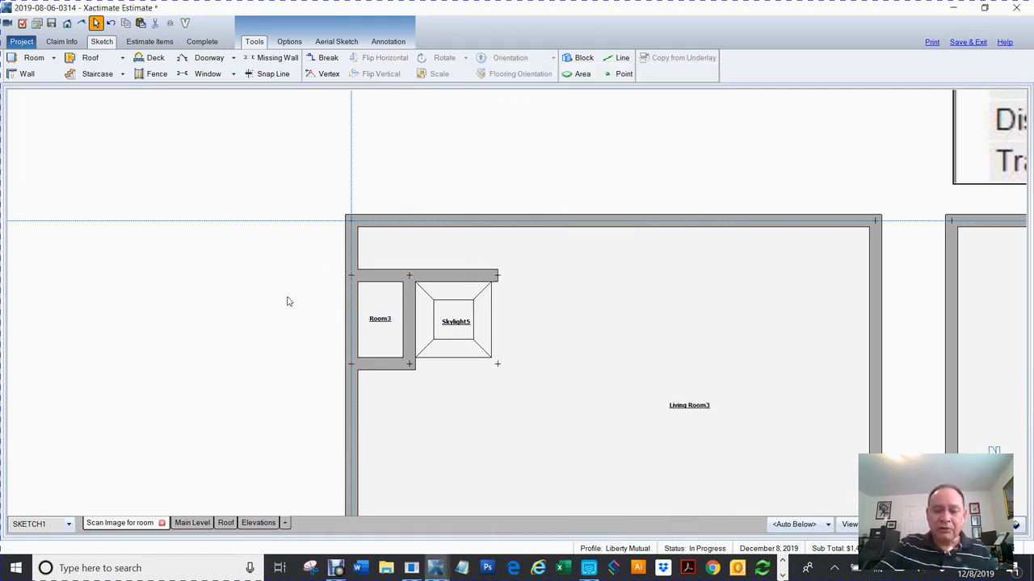
Step: Delete the horizontal wall above Skylight5 and undo the removal of Room3
key(F5)
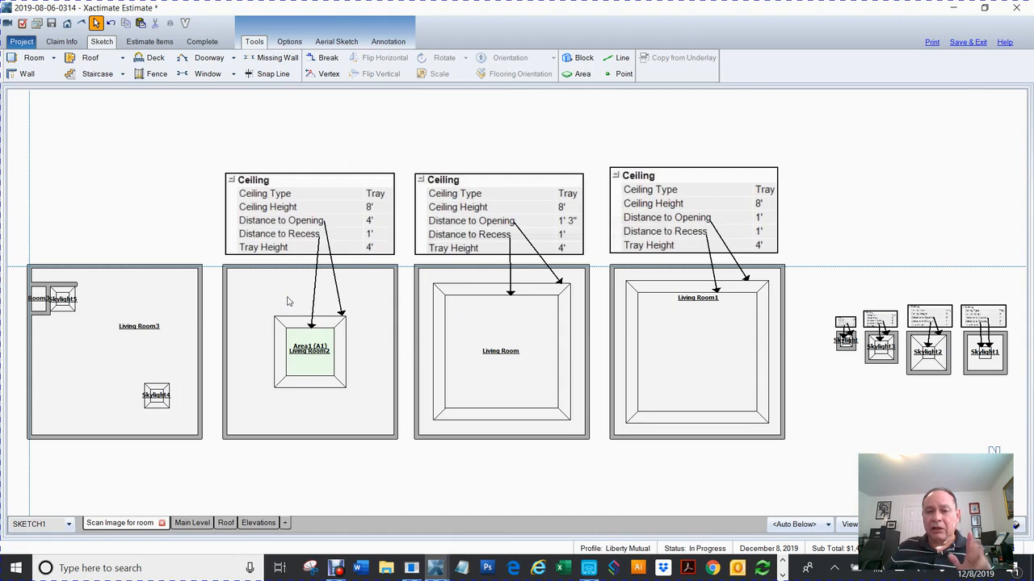
drag(140, 218, 380, 251)
click(279, 320)
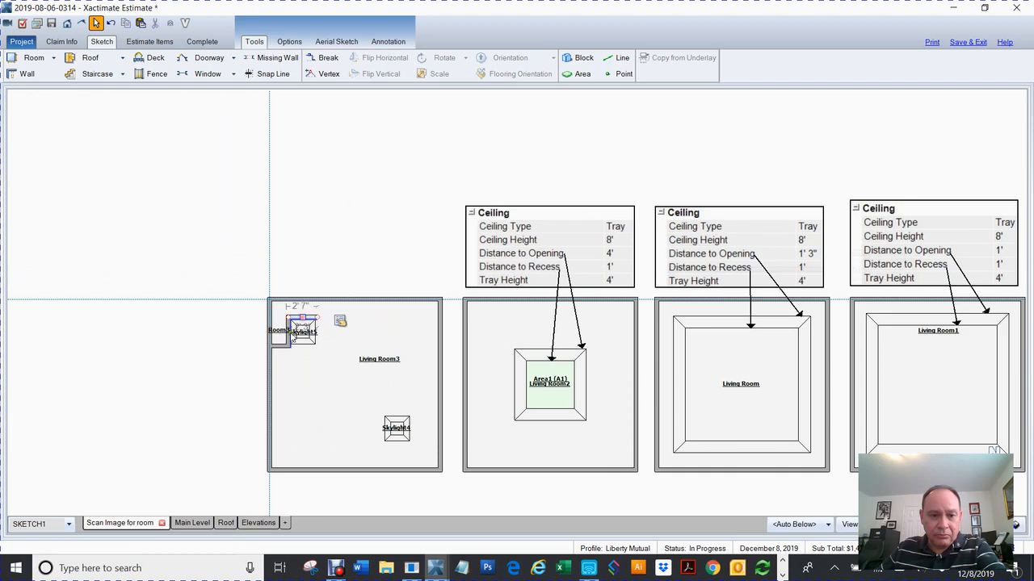
click(283, 331)
key(Delete)
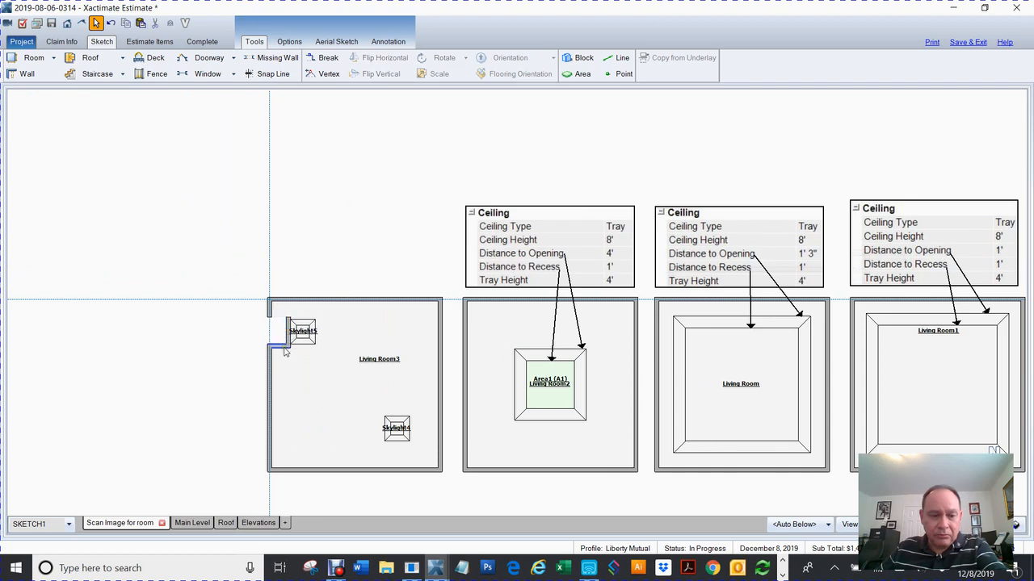
key(ctrl+z)
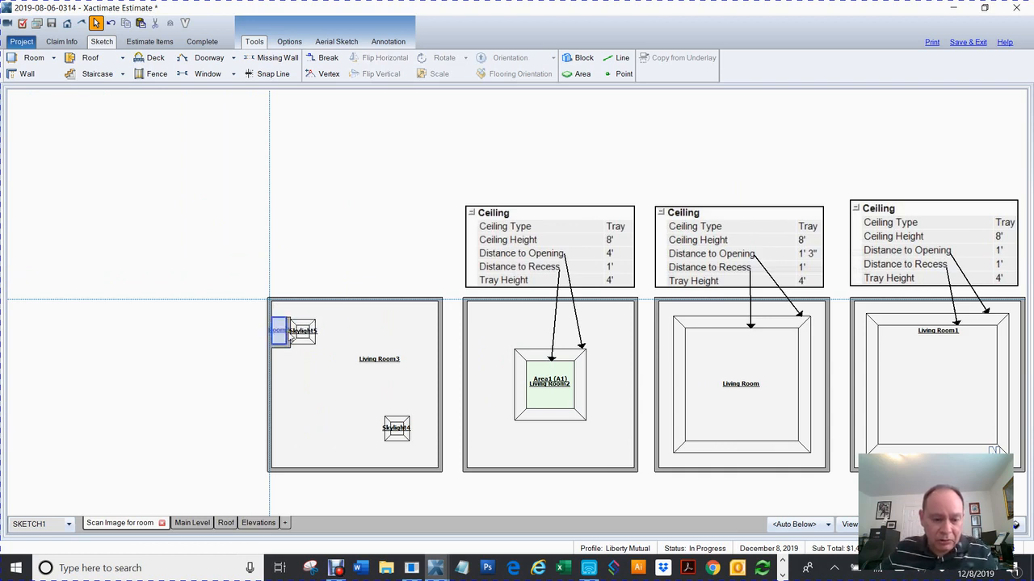
Step: Delete the remaining walls between Room3 and Skylight5 and below Room3
click(290, 339)
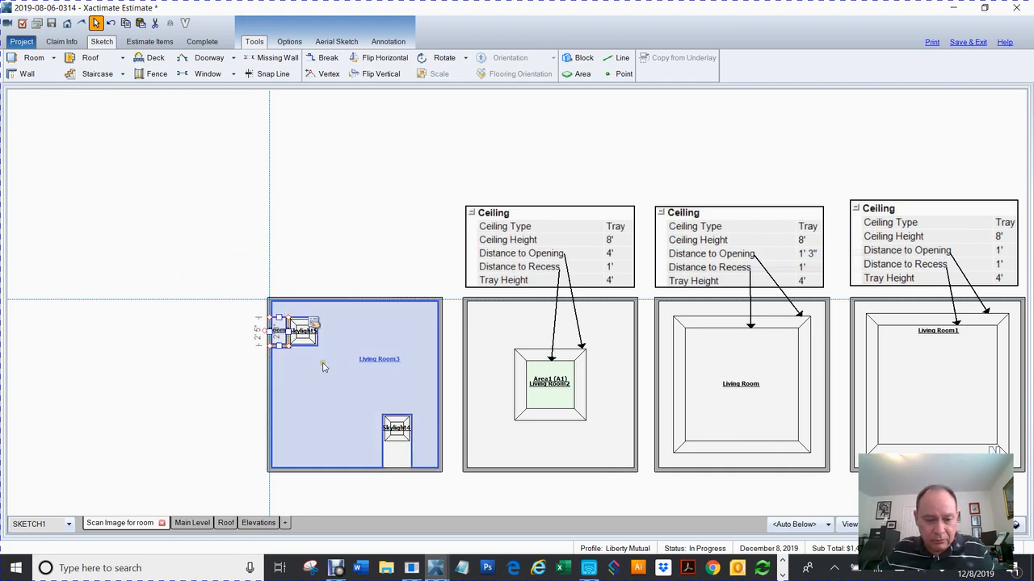
scroll(327, 370, up, 3)
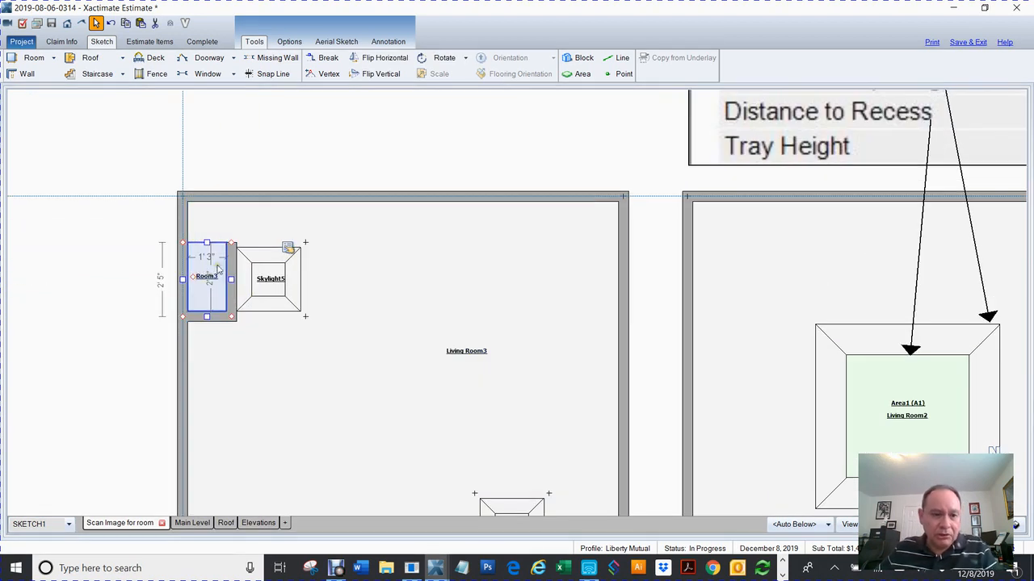
click(232, 279)
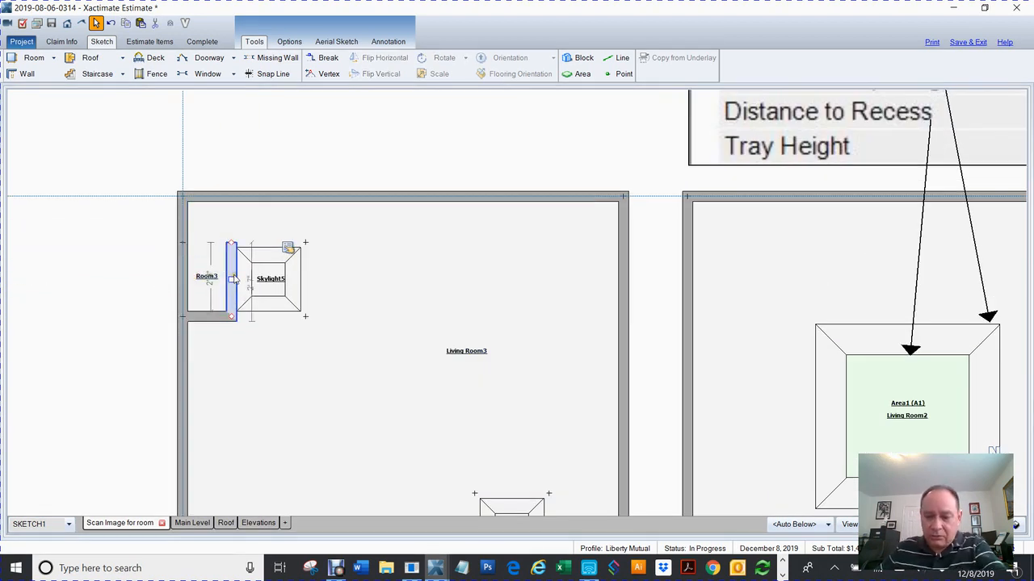
key(Delete)
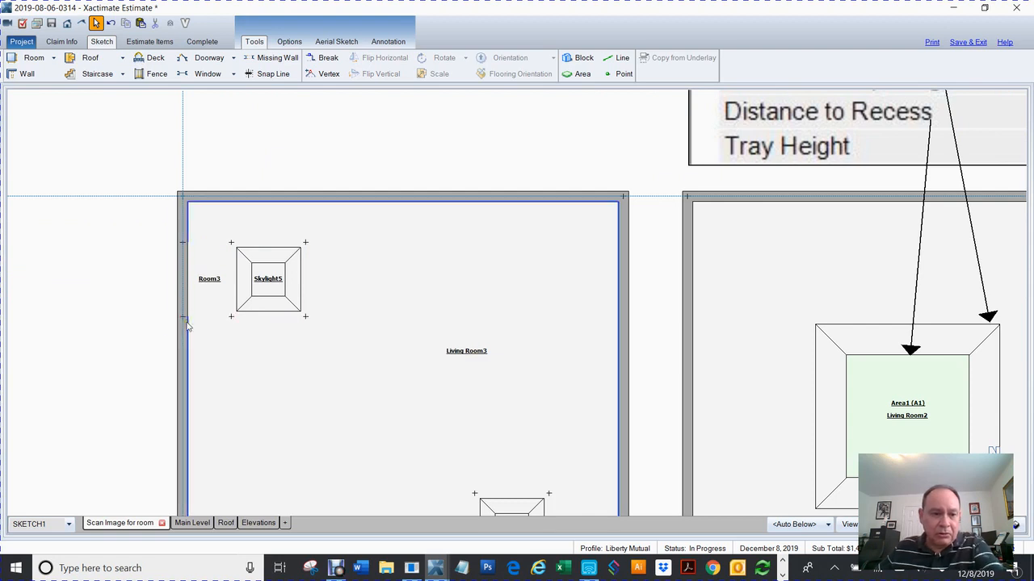
Step: Inspect Living Room3's two skylight shafts in the 3D view and return to the floor plan
scroll(166, 323, down, 3)
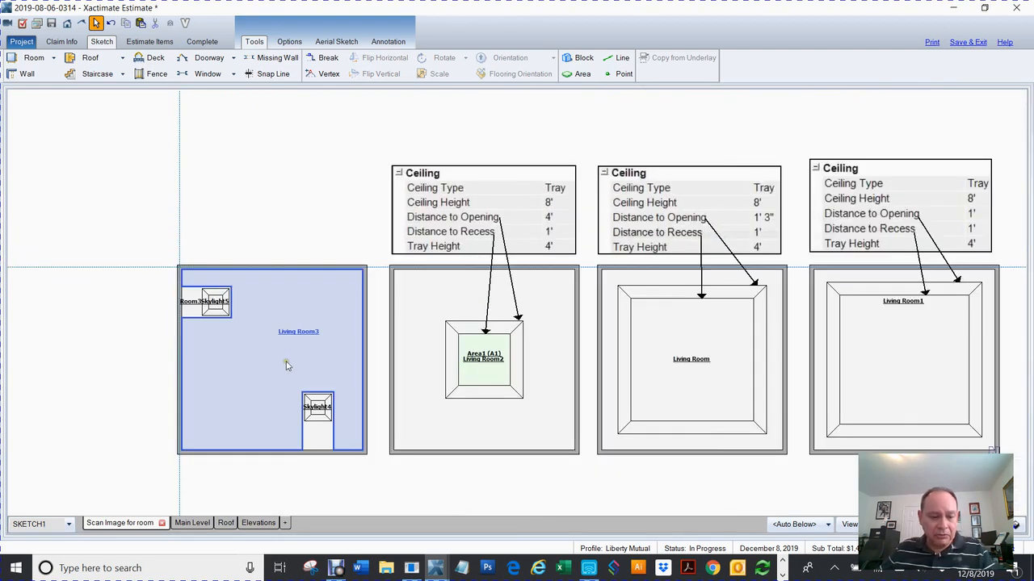
mouse_move(285, 365)
mouse_down()
mouse_move(283, 396)
mouse_move(366, 212)
mouse_move(307, 418)
mouse_move(319, 315)
mouse_move(351, 396)
mouse_move(248, 400)
mouse_up()
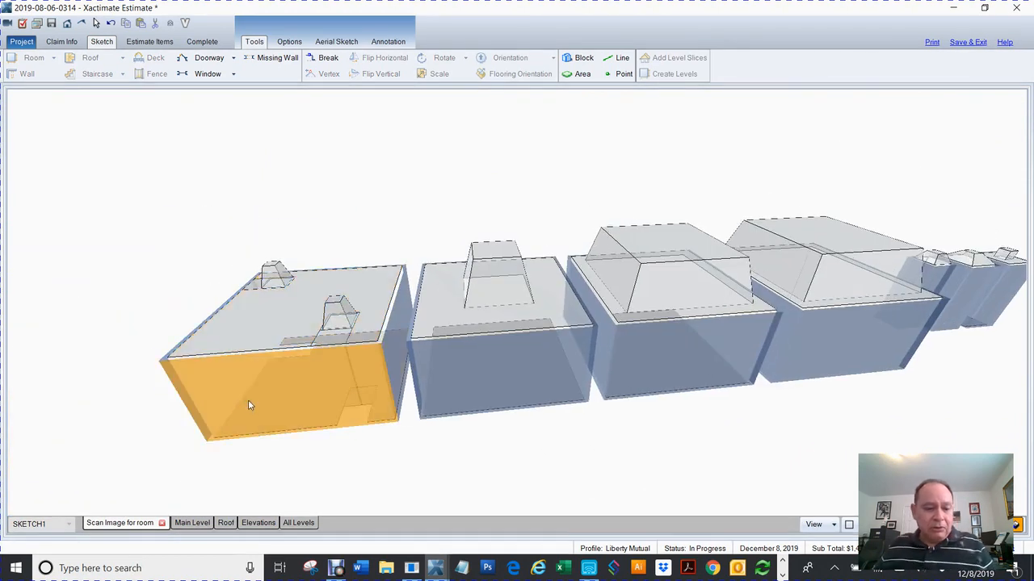
key(Escape)
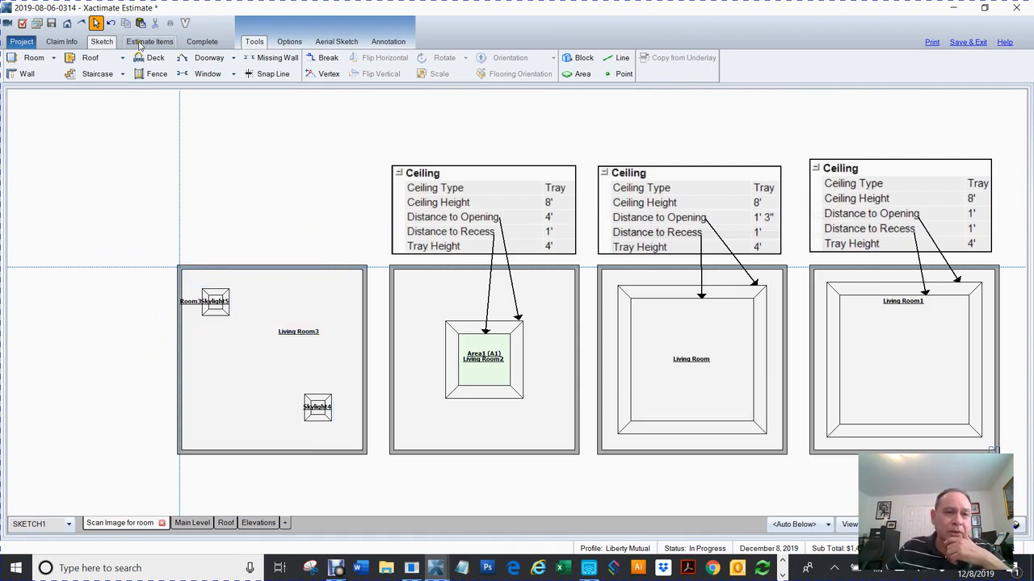
Step: Review the rooms and skylights grouped under the scan image level in the estimate items
click(140, 44)
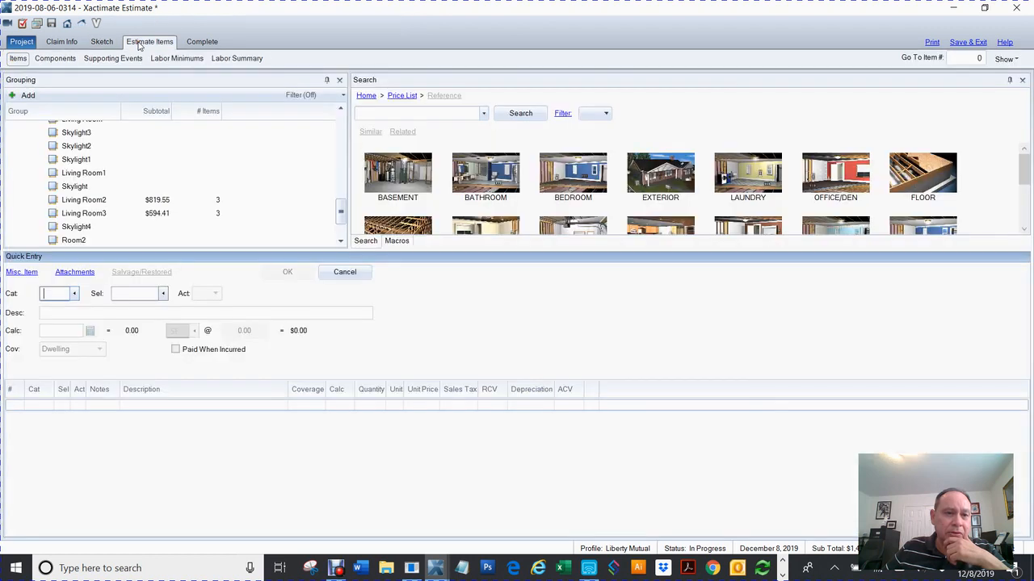
mouse_move(340, 211)
mouse_down()
mouse_move(341, 228)
mouse_move(346, 185)
mouse_move(352, 224)
mouse_up()
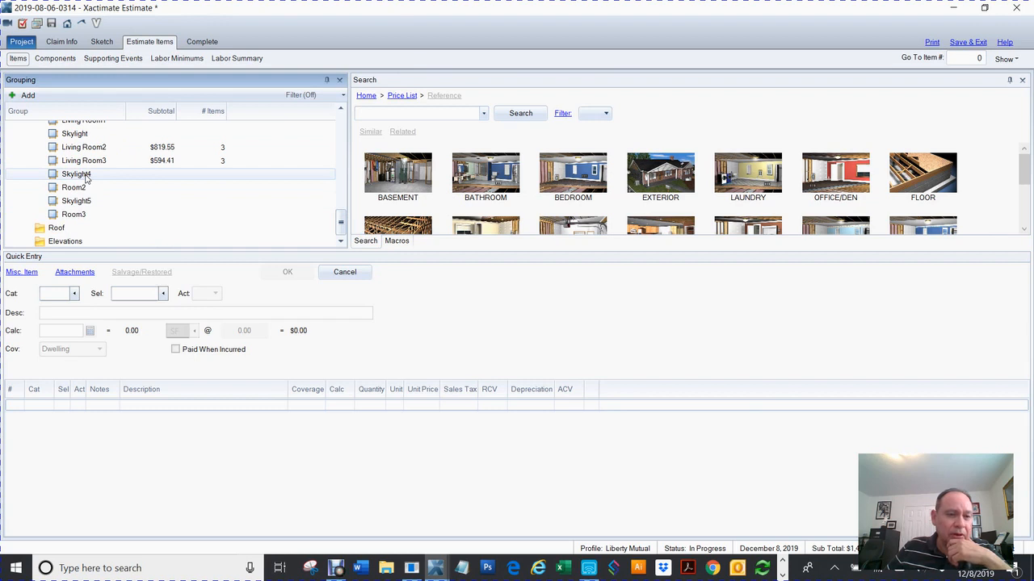
scroll(143, 176, up, 3)
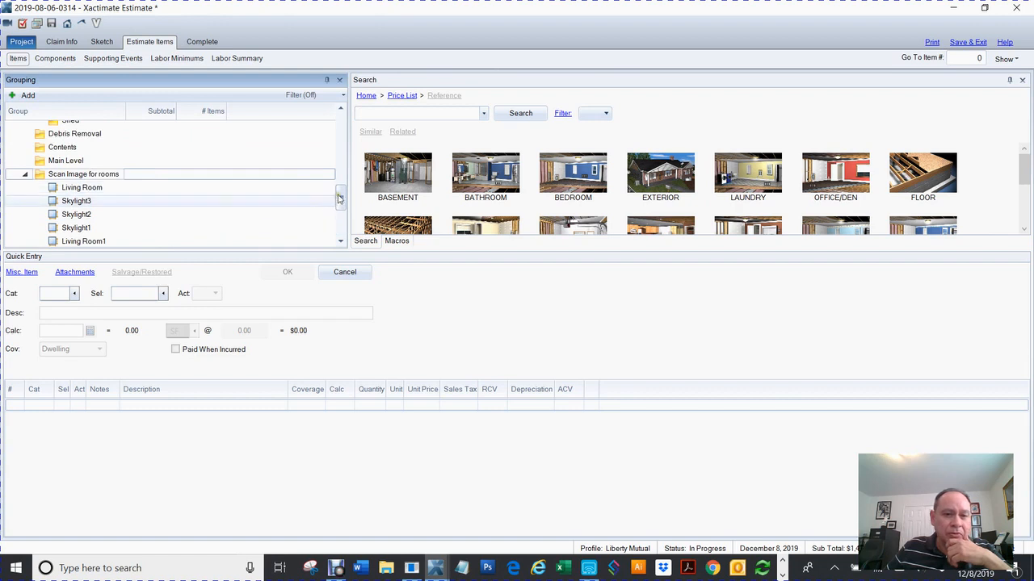
scroll(342, 204, down, 1)
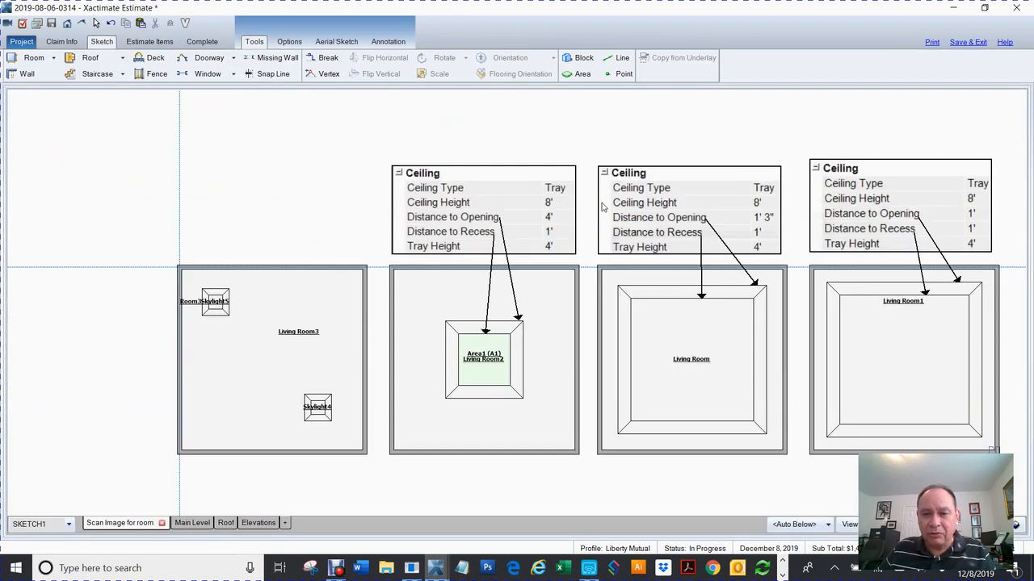
Step: Delete all rooms and skylights to the right of Living Room3, along with the two snap lines
scroll(601, 208, down, 3)
mouse_move(952, 424)
mouse_down()
mouse_move(543, 149)
mouse_move(505, 132)
mouse_move(490, 137)
mouse_up()
key(Delete)
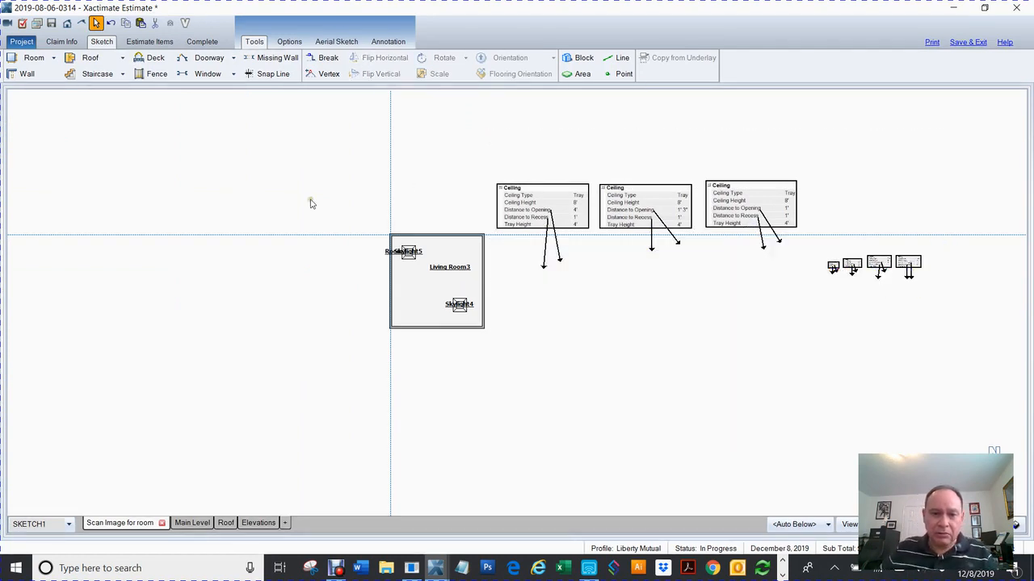
drag(234, 162, 307, 353)
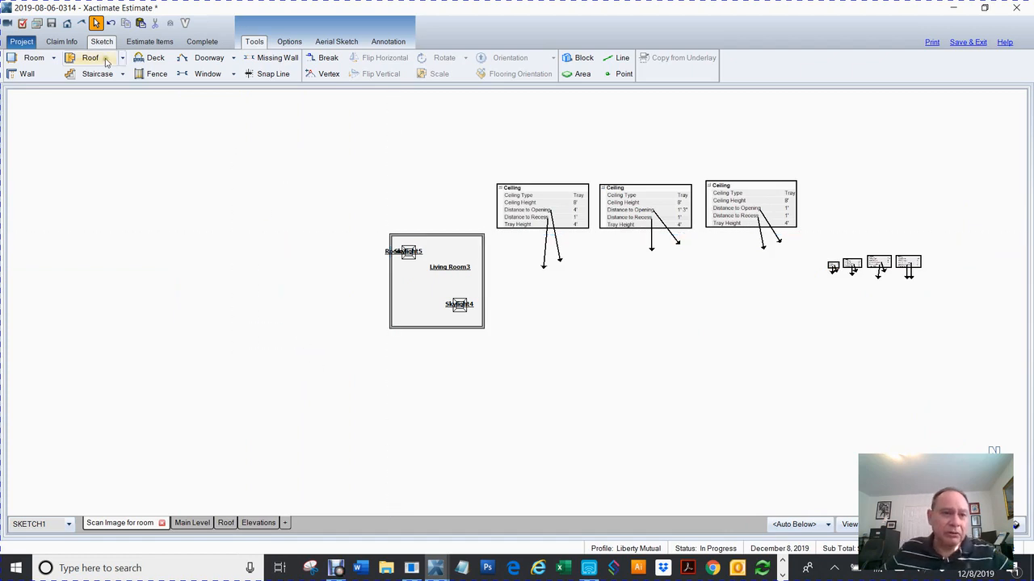
Step: Check the estimate groups left for Living Room3, its skylights and the small rooms, and return to the sketch
click(150, 41)
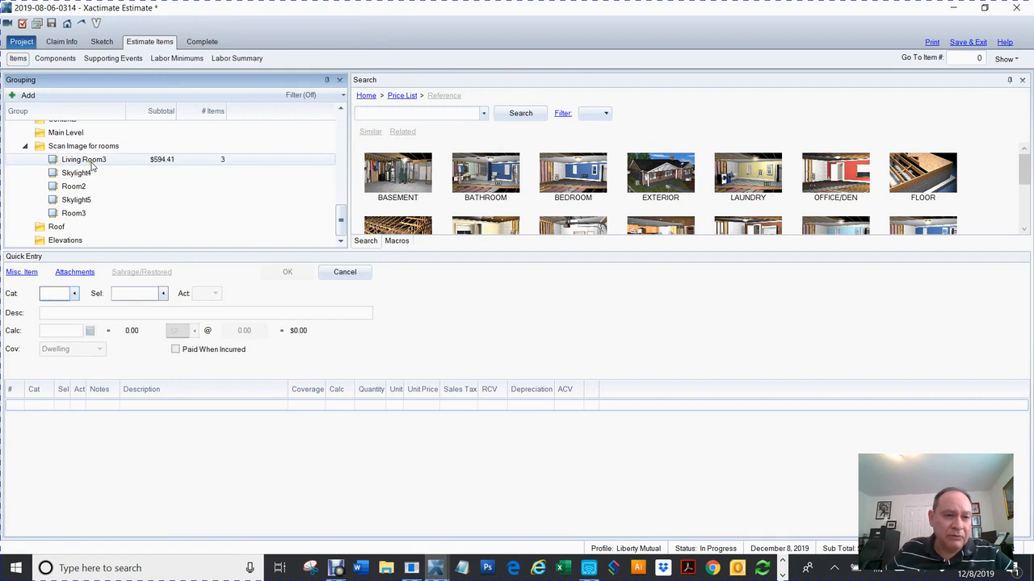
click(90, 176)
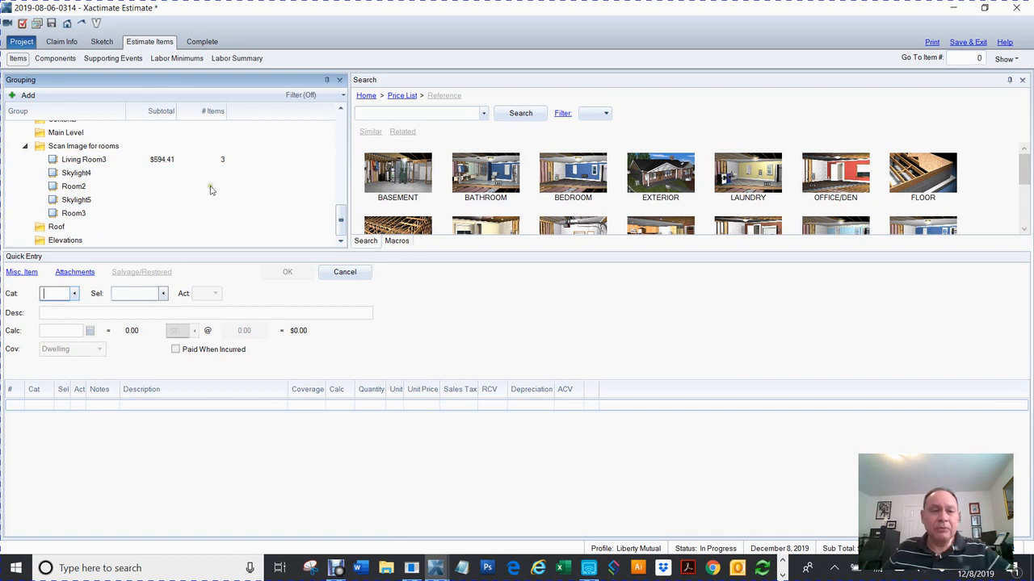
click(104, 42)
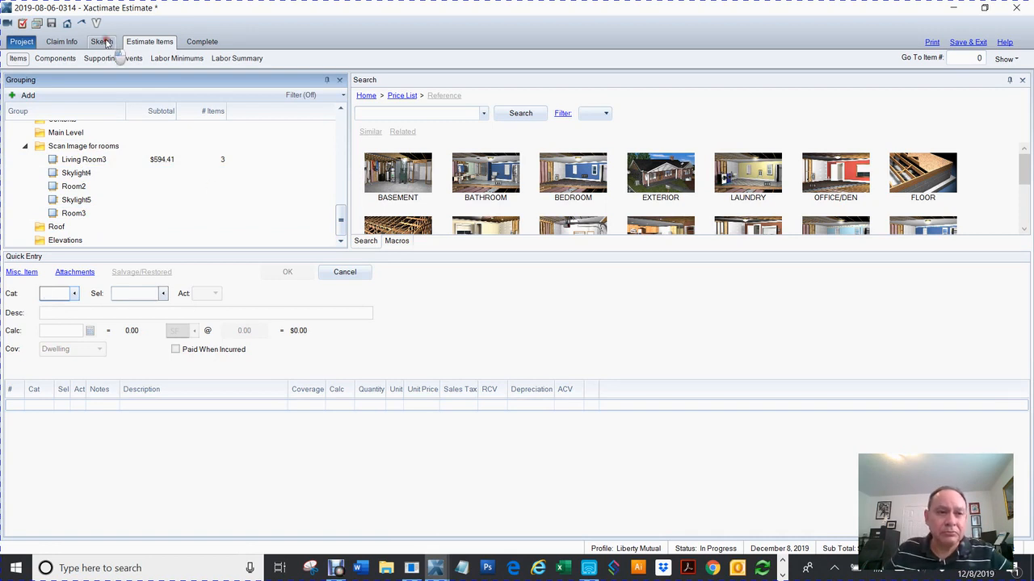
Step: Combine Living Room3 with its skylights and small rooms, and clear the selection
drag(331, 230, 494, 347)
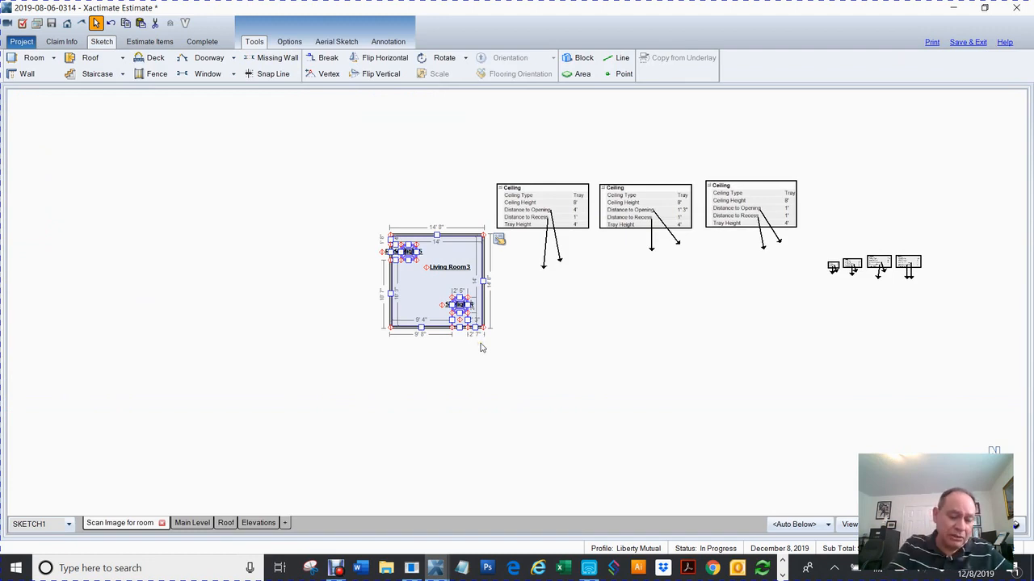
key(ctrl+c)
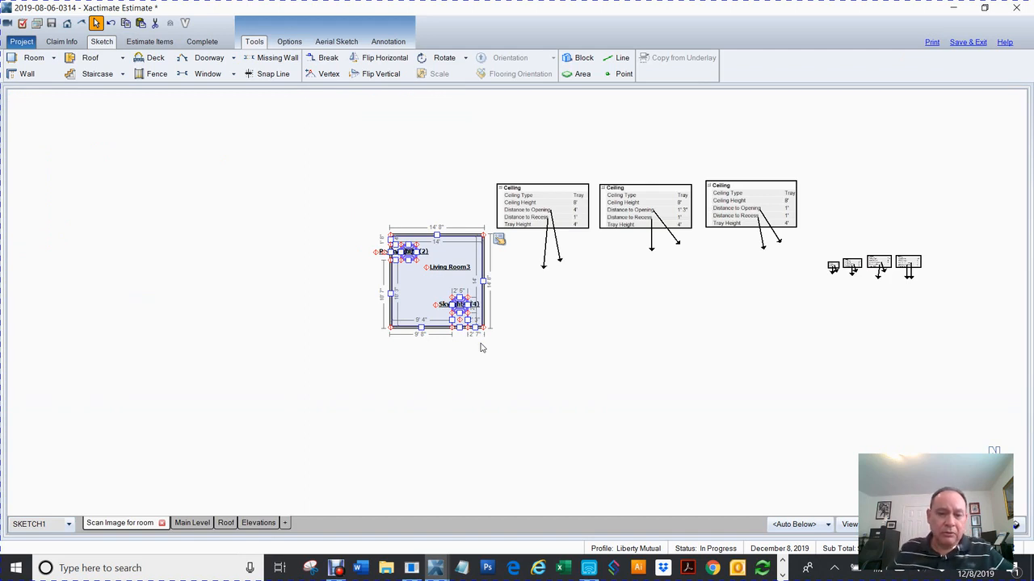
right_click(433, 291)
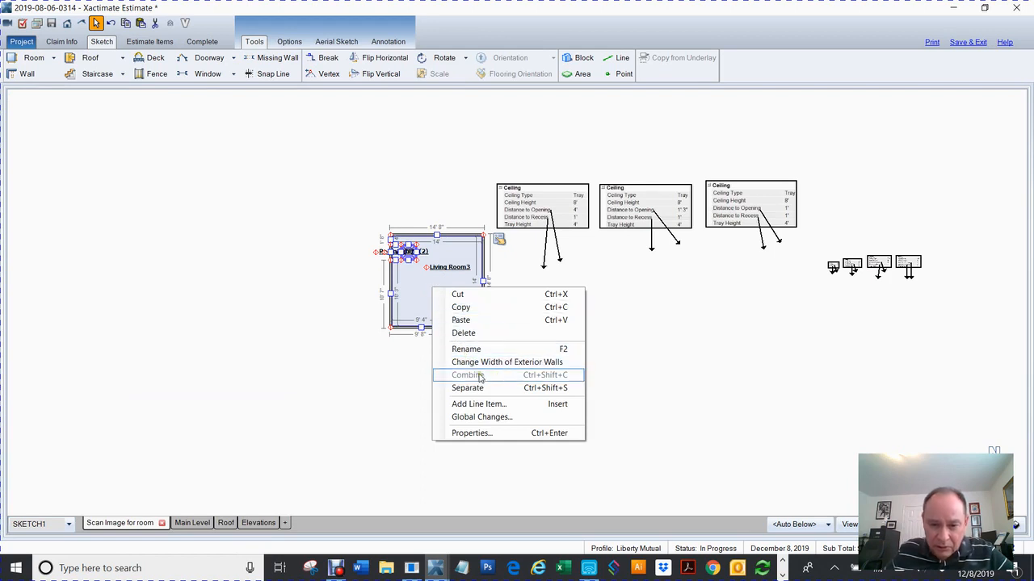
click(650, 346)
click(650, 345)
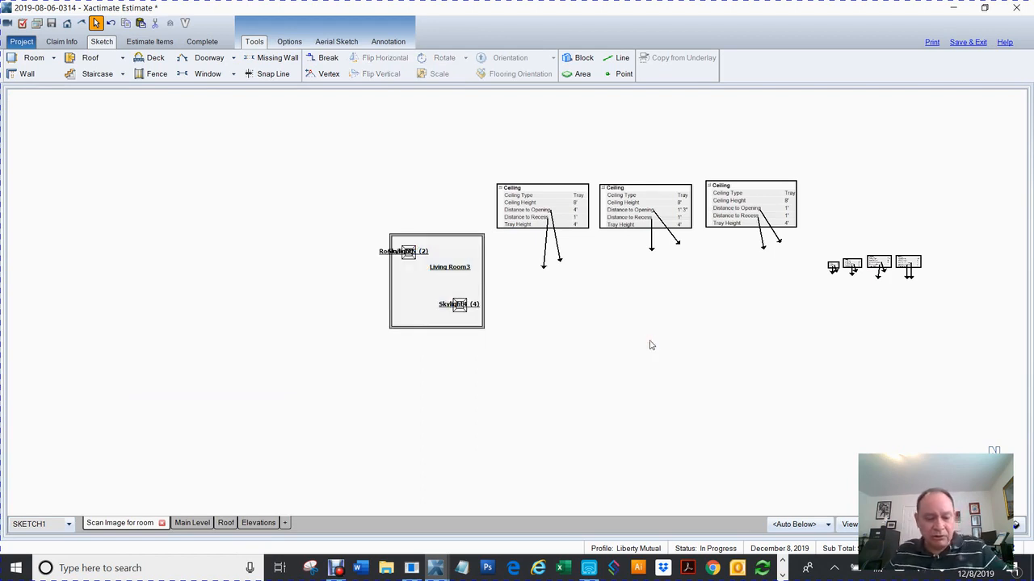
Step: Recombine Living Room3 with its separated skylights and small rooms
drag(337, 213, 489, 353)
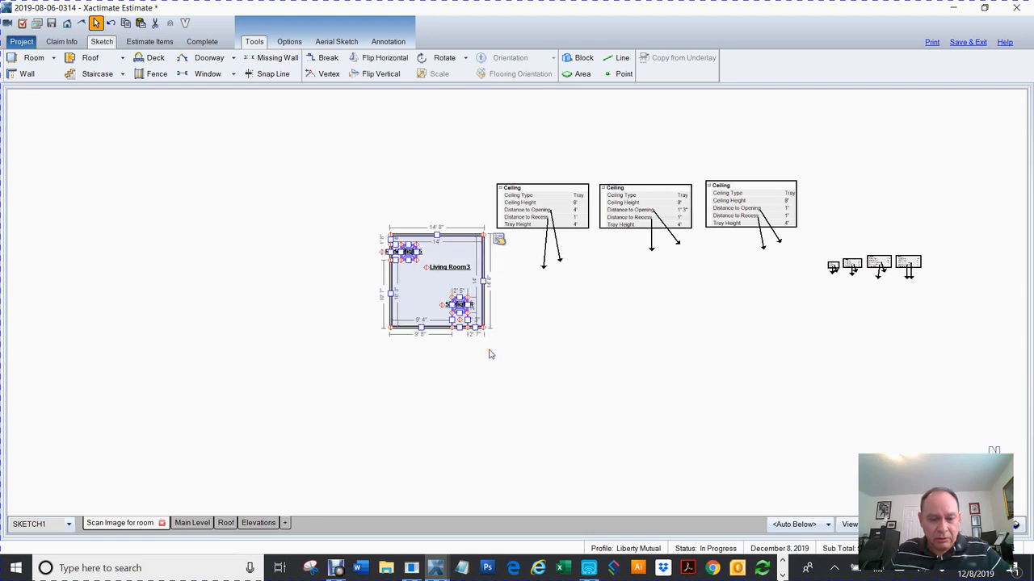
right_click(434, 283)
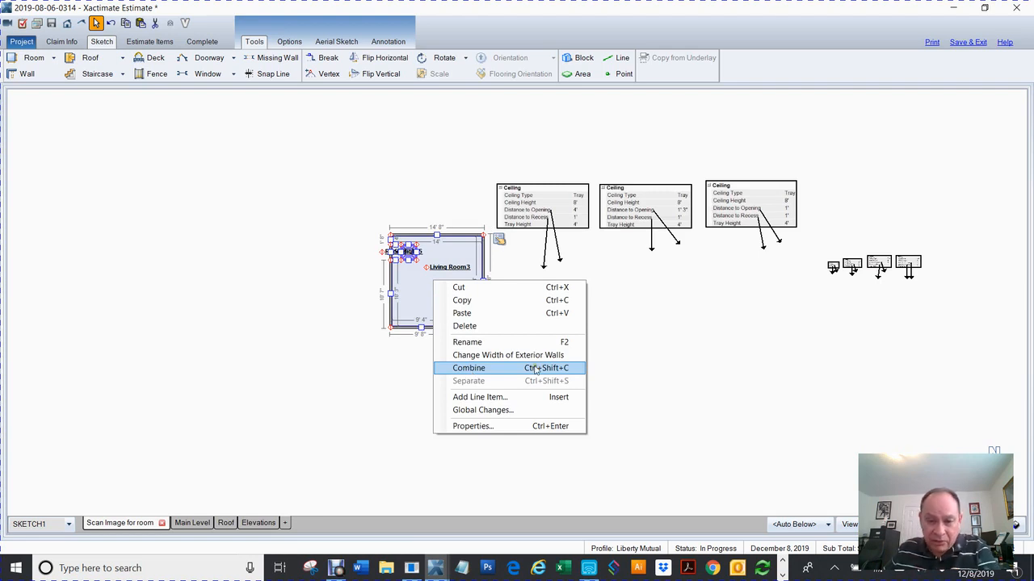
click(559, 369)
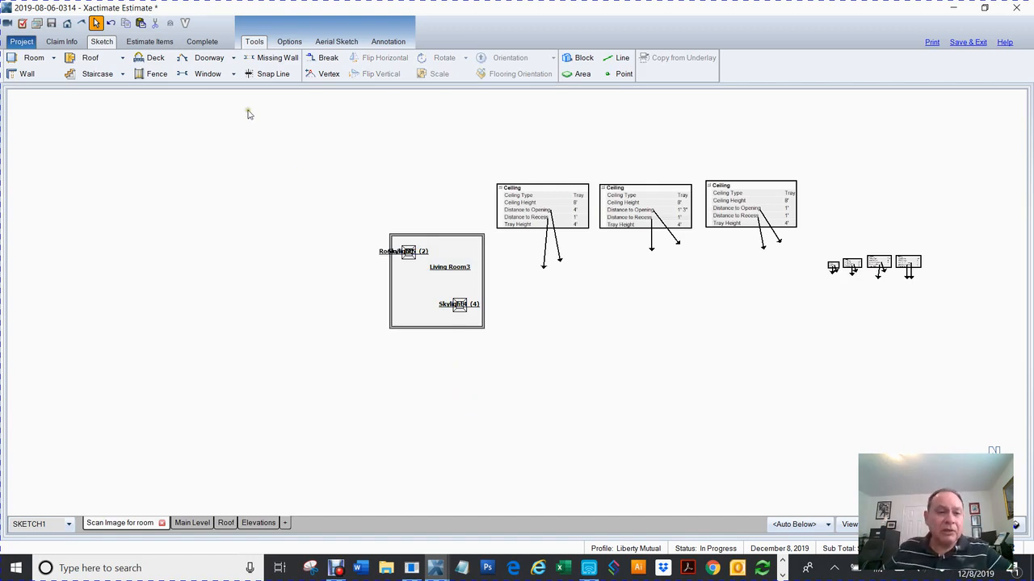
Step: Review the ceiling line item quantities of the combined Living Room3 in the estimate items and return to the sketch
click(148, 45)
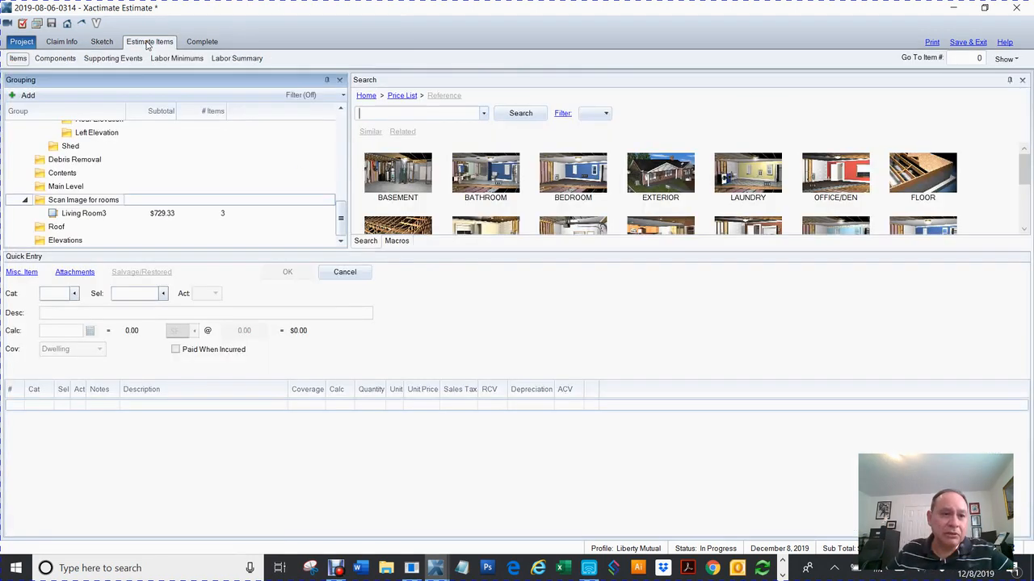
click(91, 210)
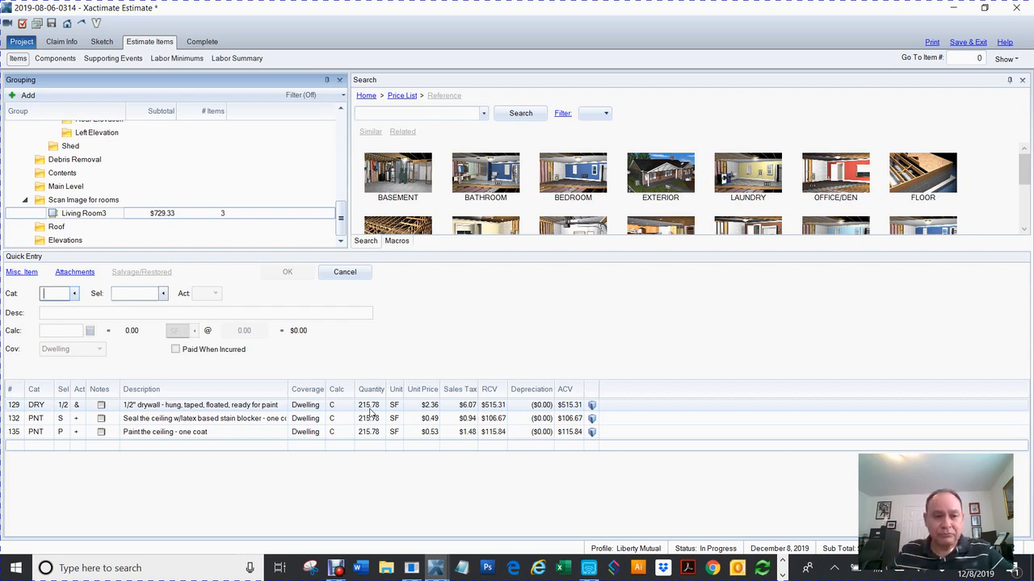
click(101, 45)
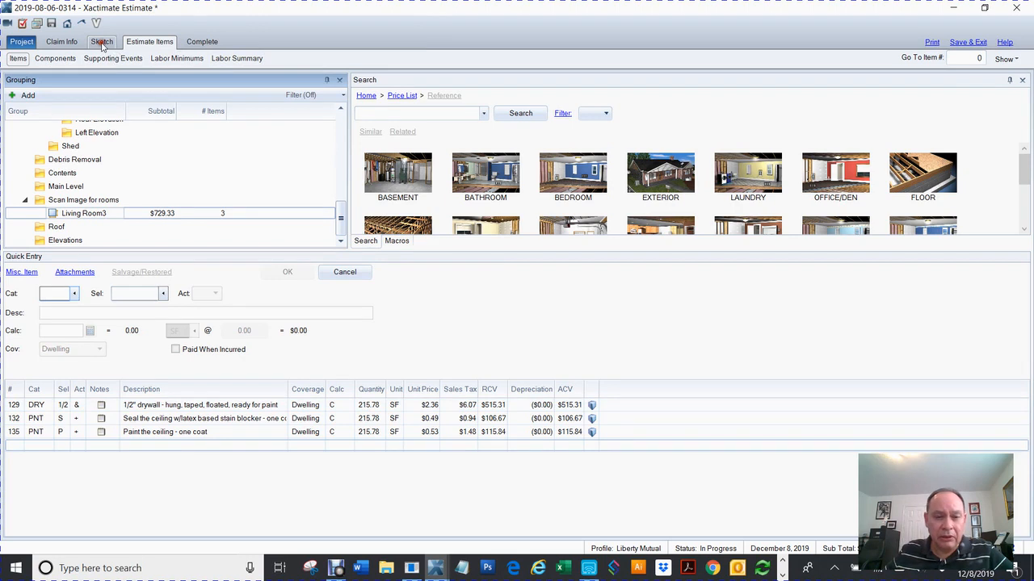
Step: Separate the skylights and small rooms from Living Room3, accepting removal of the subrooms' items
mouse_move(343, 211)
mouse_down()
mouse_move(485, 342)
mouse_move(492, 335)
mouse_move(494, 355)
mouse_up()
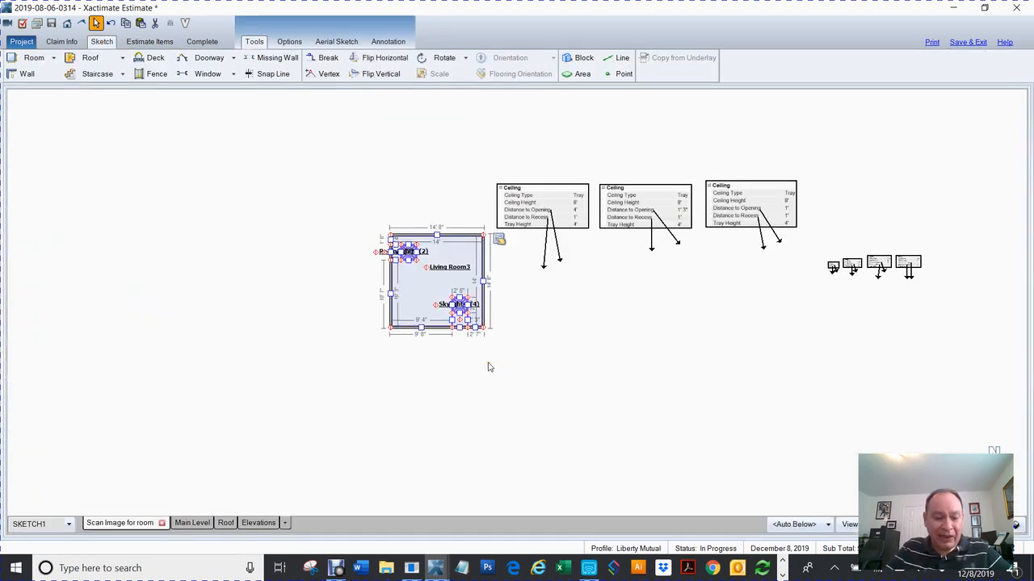
key(Delete)
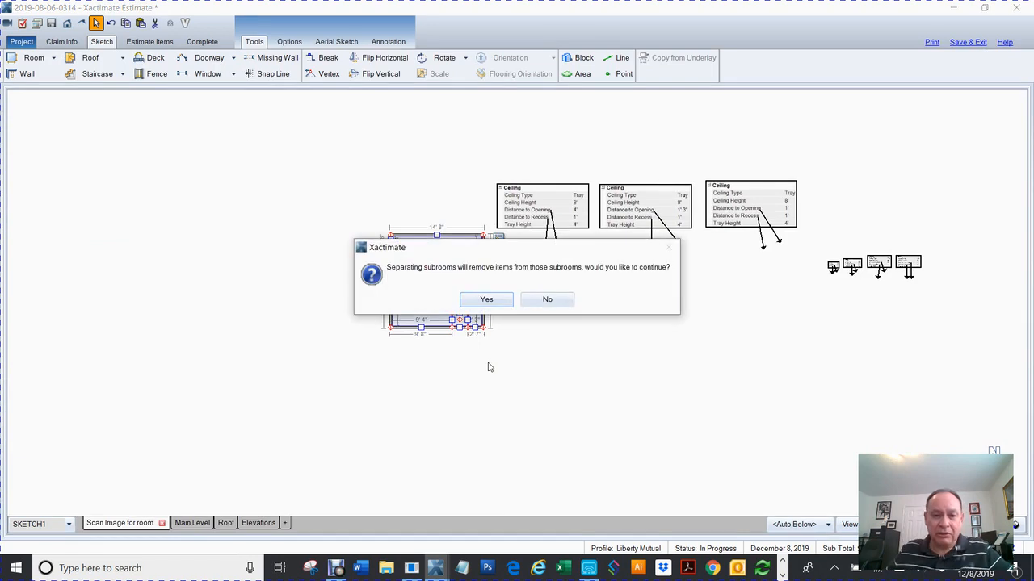
key(Escape)
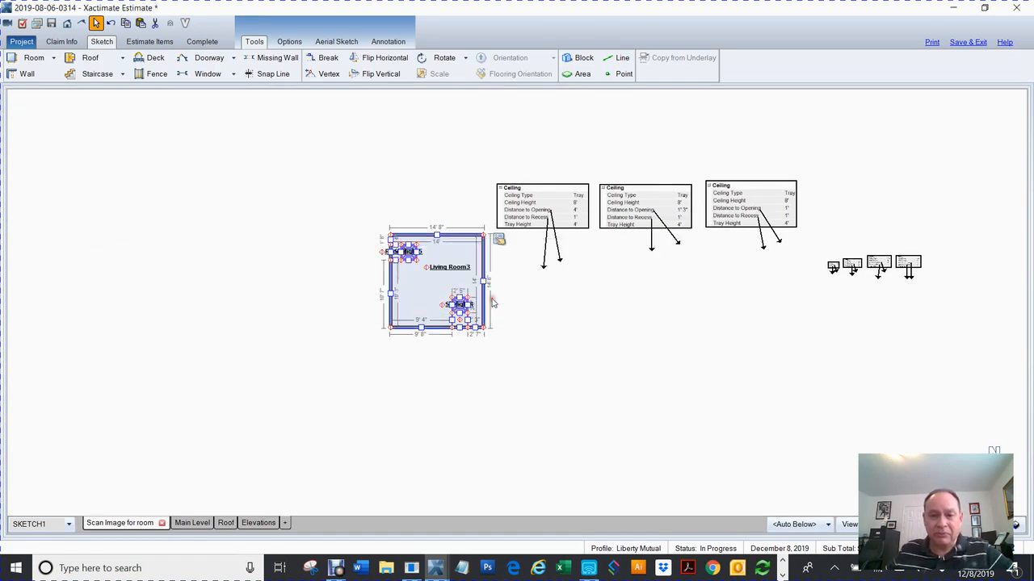
Step: Check Living Room3's estimate group and line item quantities with the subrooms separated, and return to the sketch
click(151, 42)
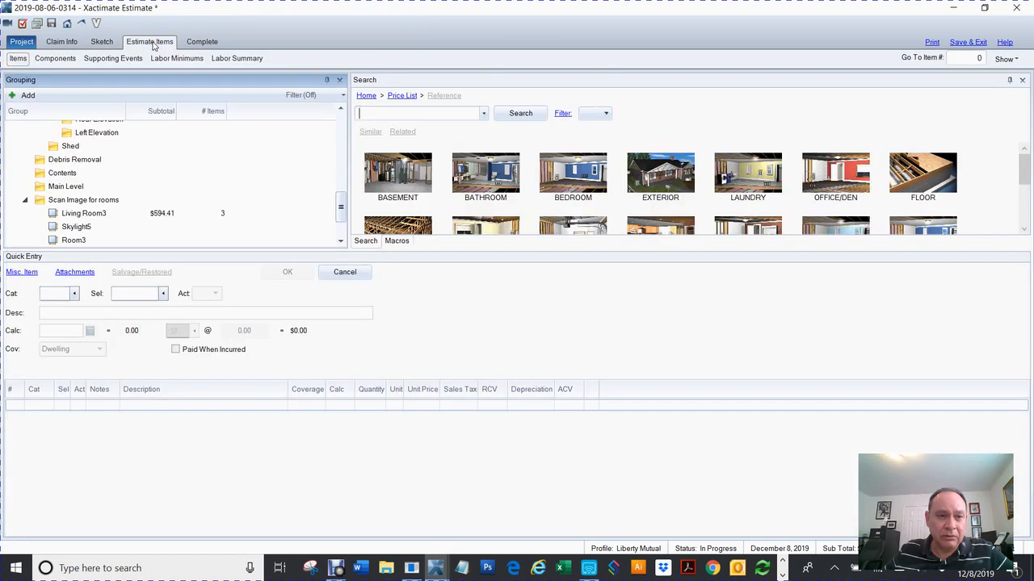
click(53, 216)
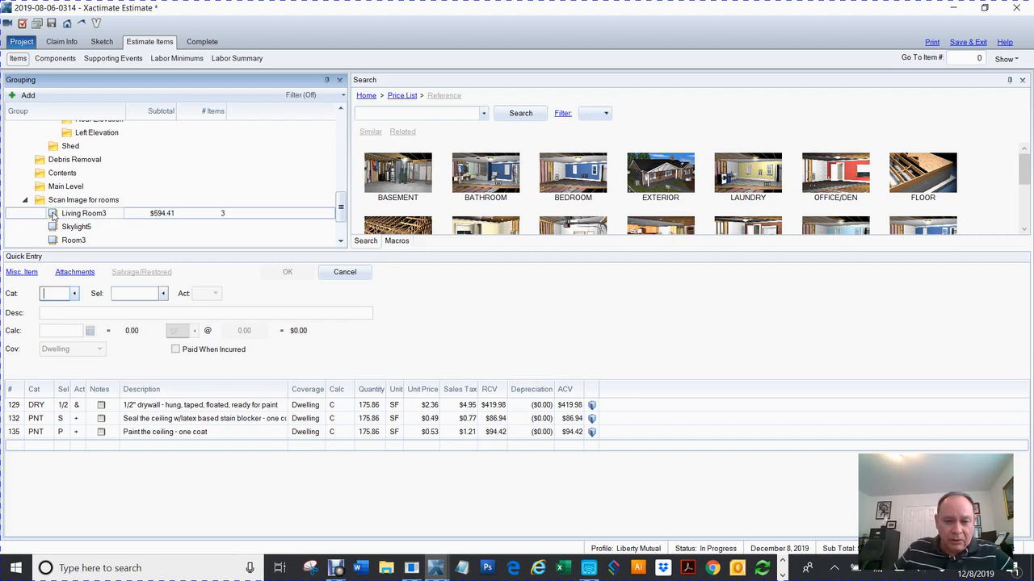
click(102, 42)
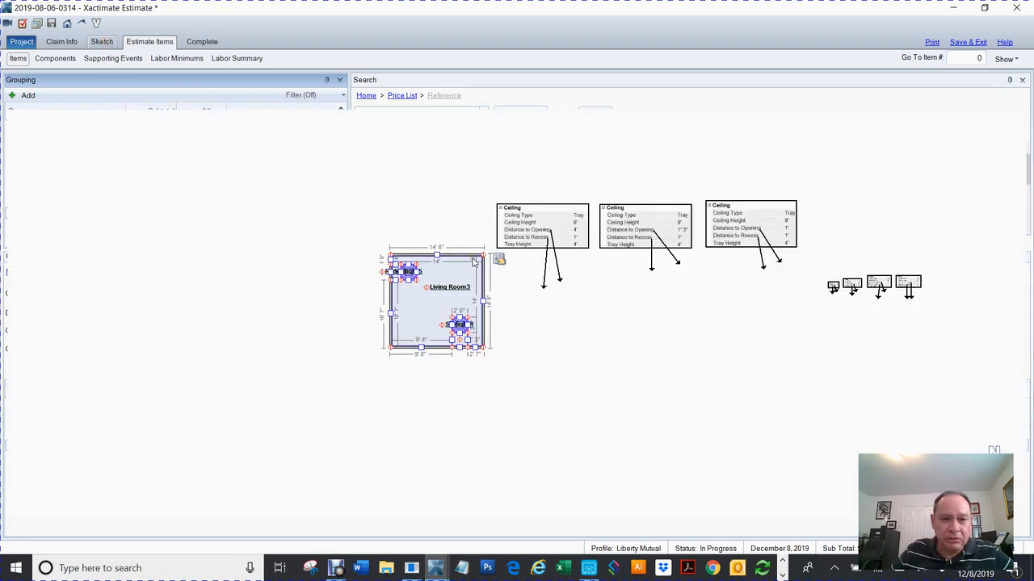
Step: Combine Living Room3 with its skylights and small rooms again and review its line items in the estimate
mouse_move(357, 209)
mouse_down()
mouse_move(504, 340)
mouse_move(496, 353)
mouse_up()
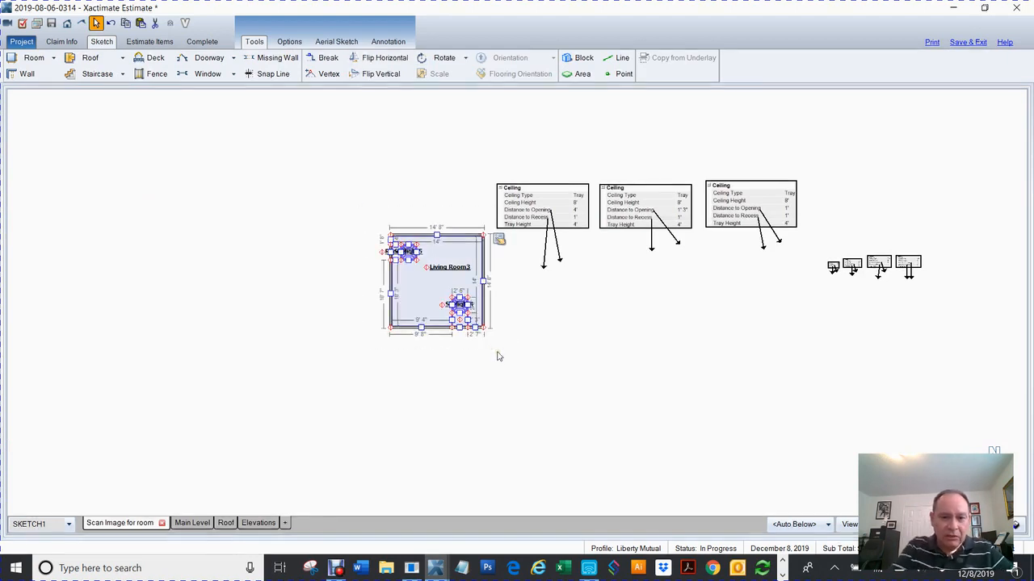
click(160, 46)
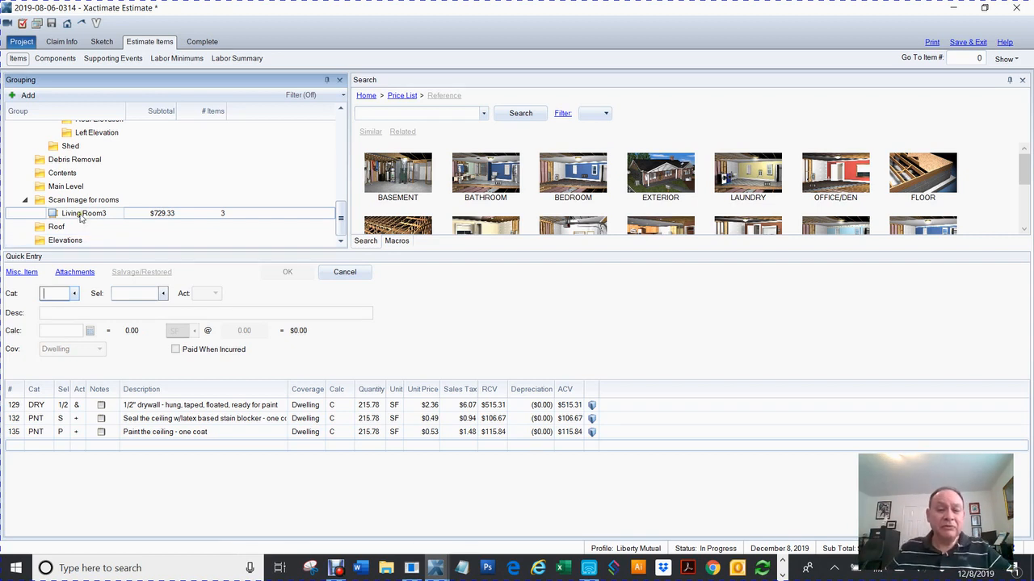
click(448, 326)
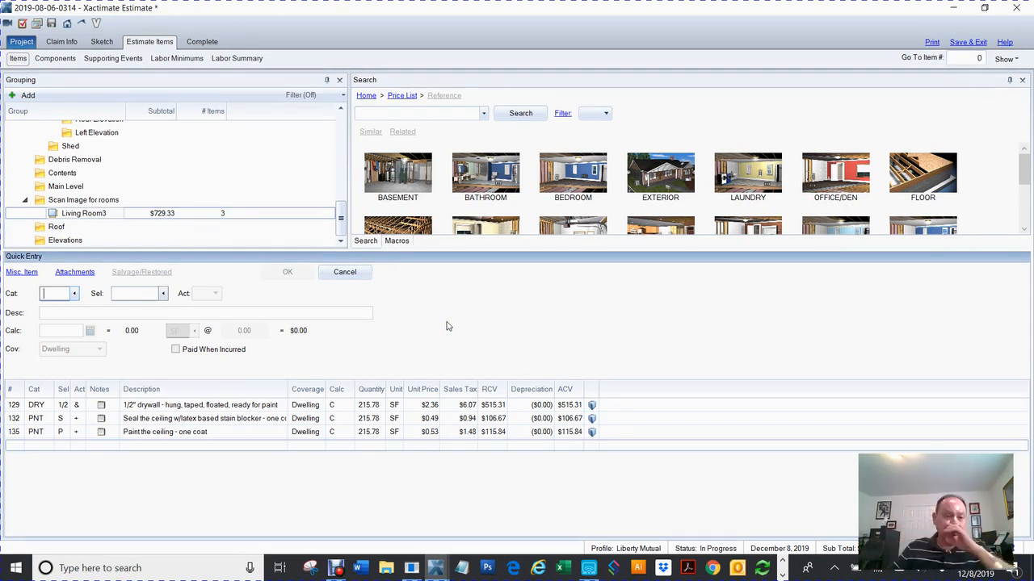
Step: Draw a reference area about 1.08 ft square over the inner opening of Skylight4 in the sketch
click(102, 42)
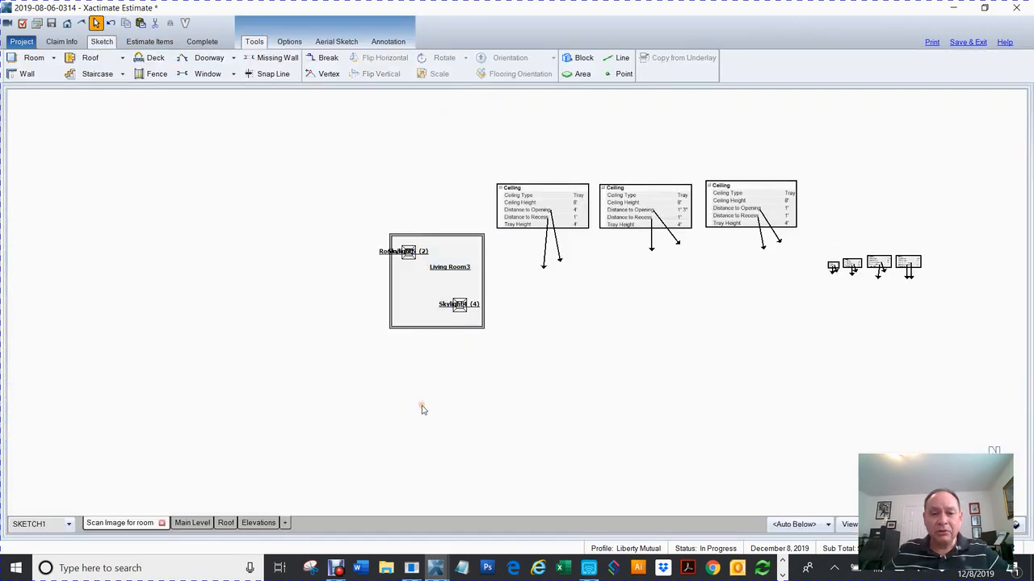
drag(407, 232, 367, 489)
drag(625, 354, 589, 318)
drag(541, 241, 418, 491)
drag(559, 174, 460, 432)
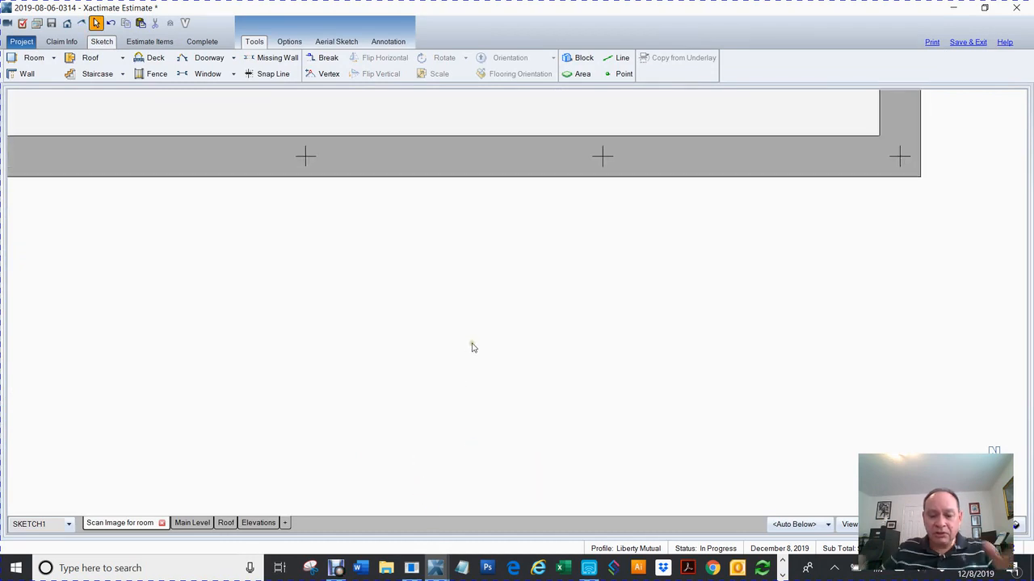
key(Home)
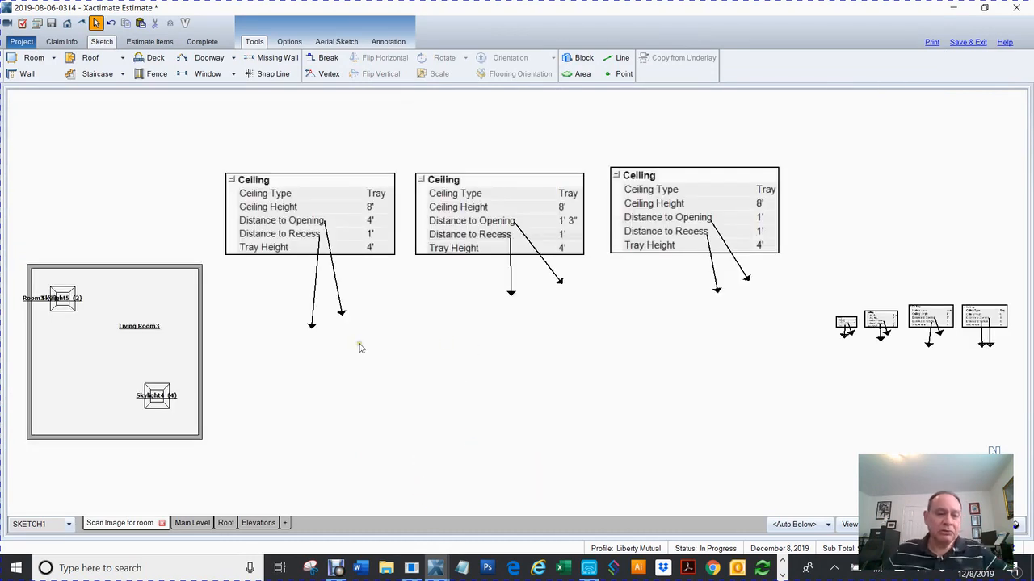
click(154, 400)
click(153, 401)
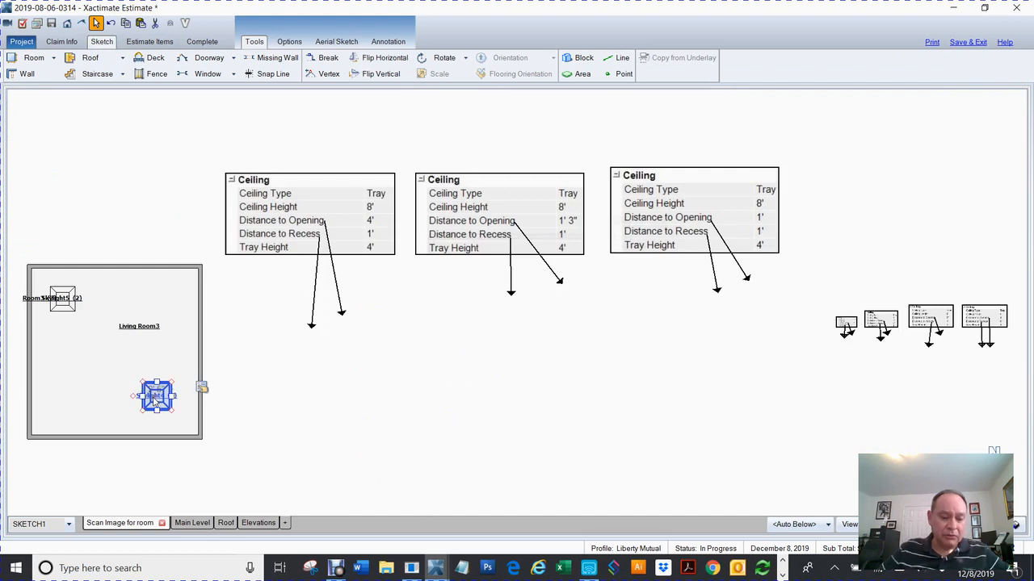
key(Home)
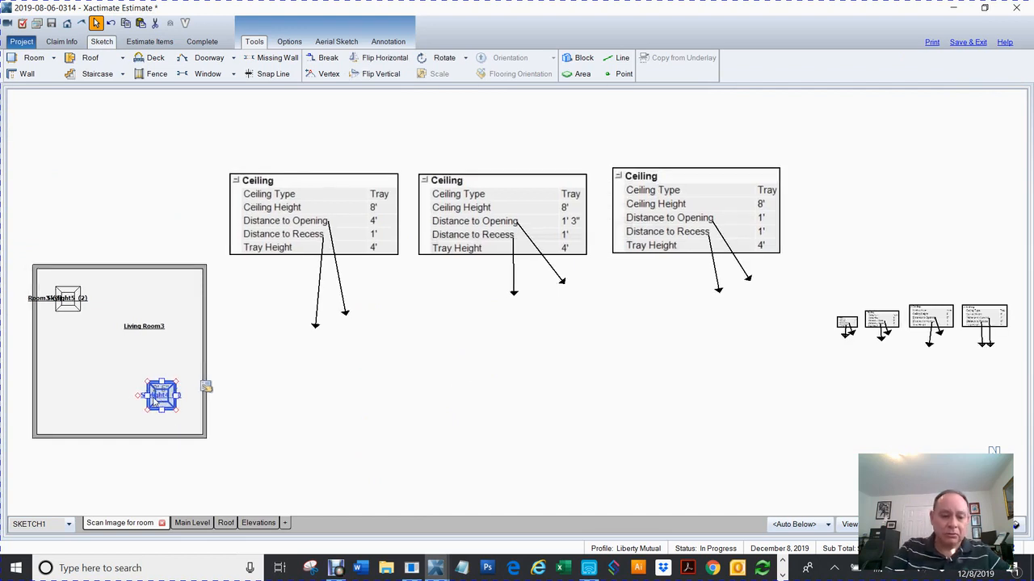
key(End)
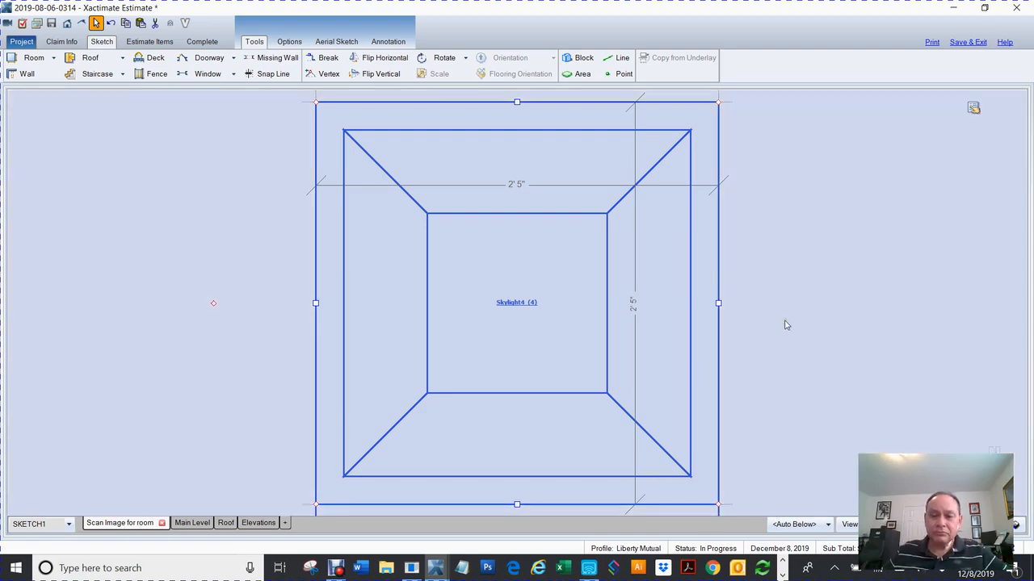
click(785, 323)
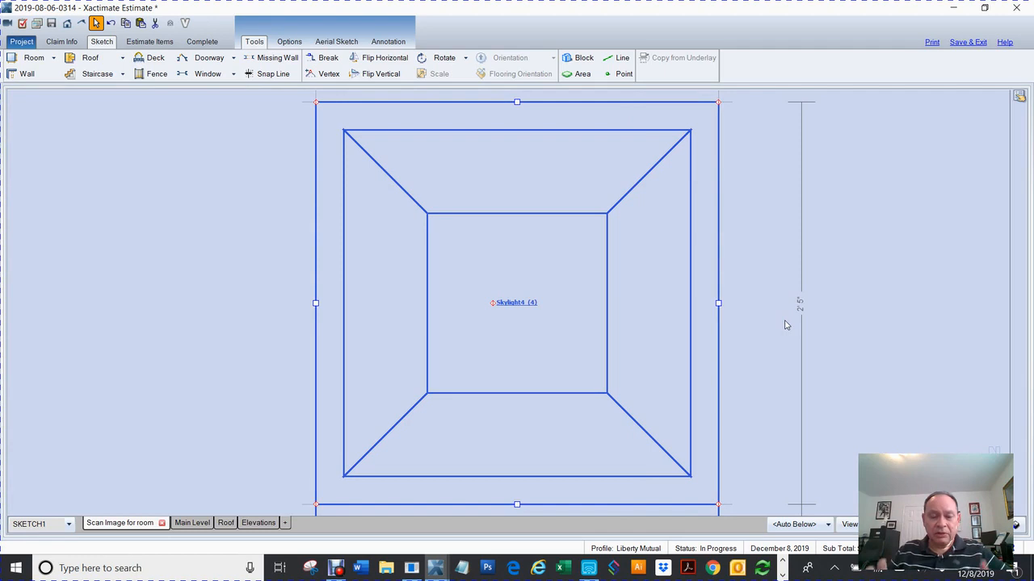
key(a)
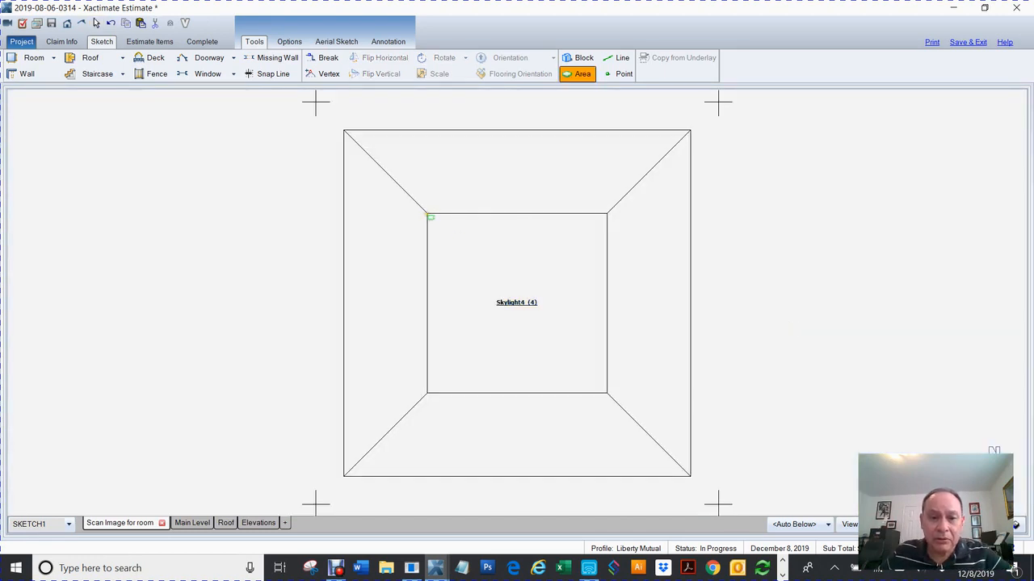
drag(429, 217, 605, 392)
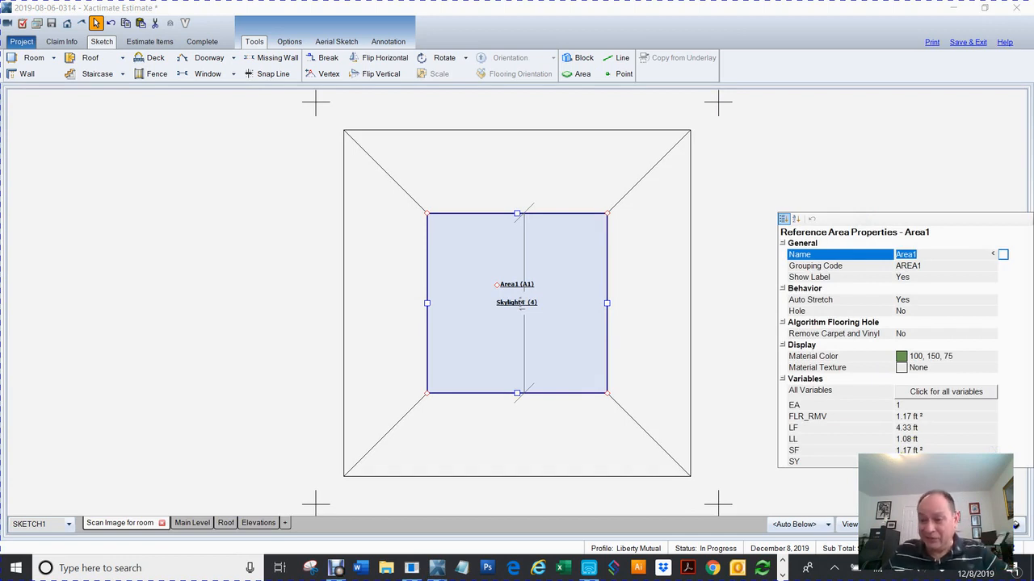
Step: Read the SF variable in the new reference area's properties and close them
click(901, 451)
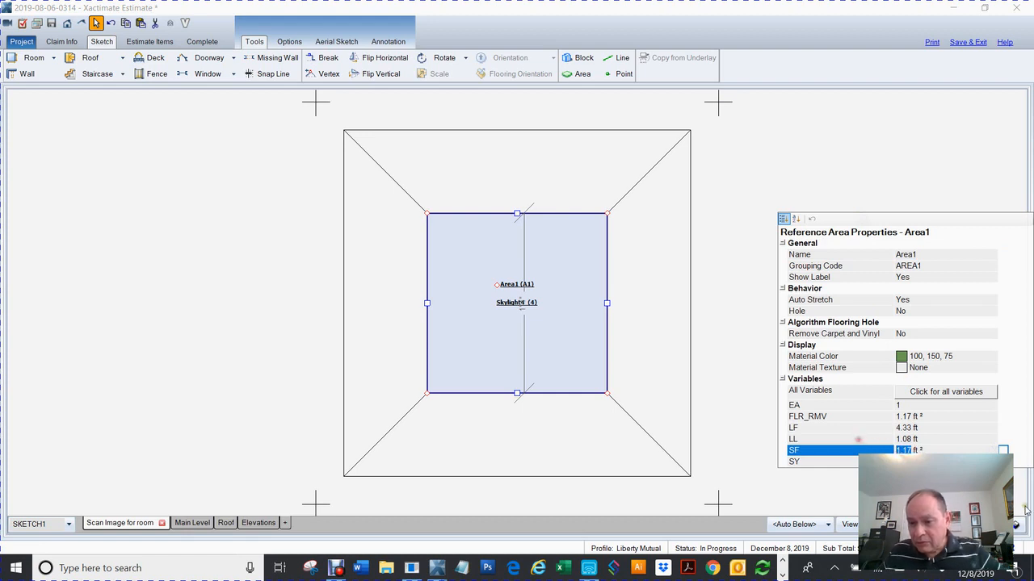
click(911, 450)
drag(911, 449, 894, 450)
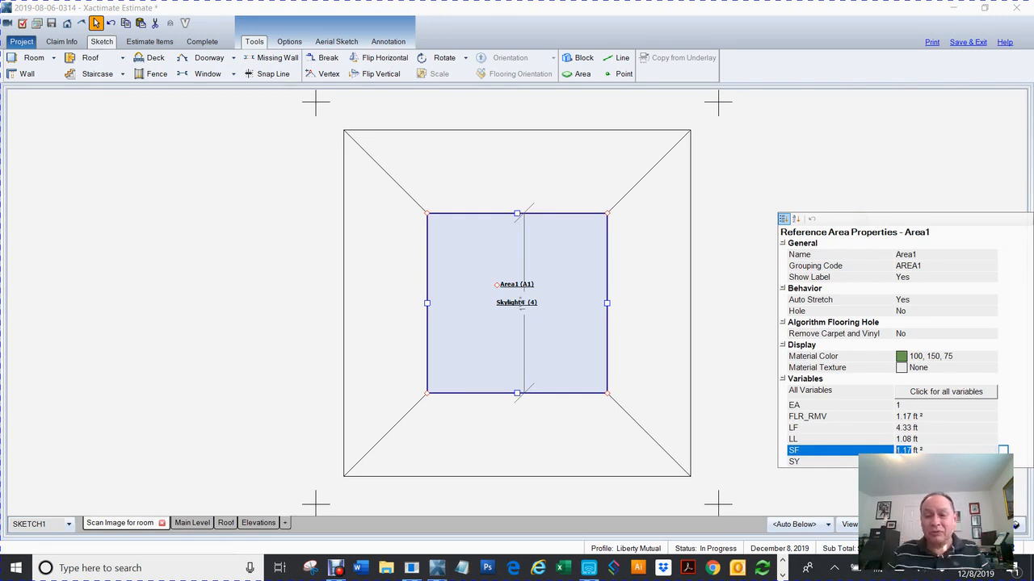
click(553, 310)
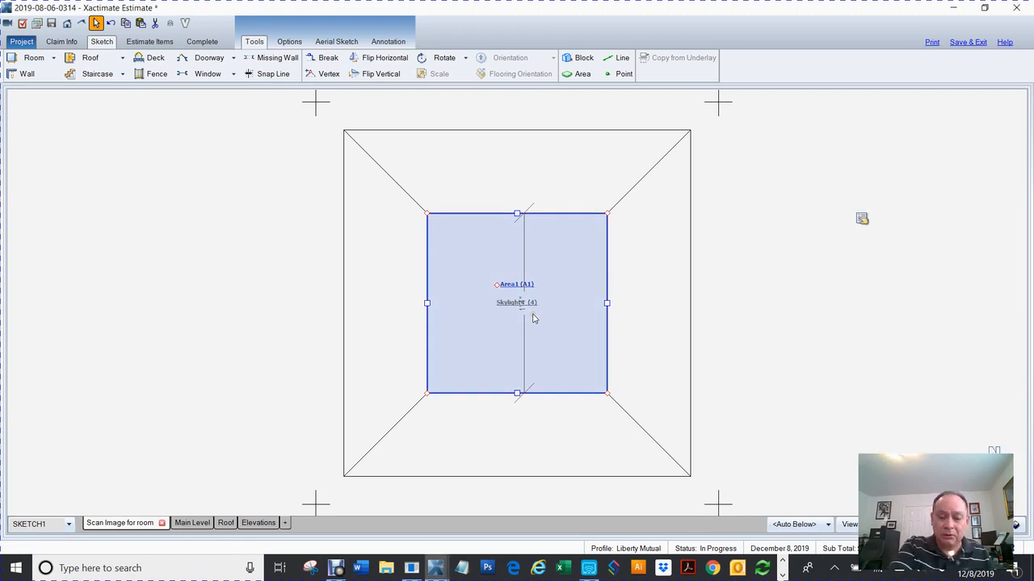
middle_click(533, 318)
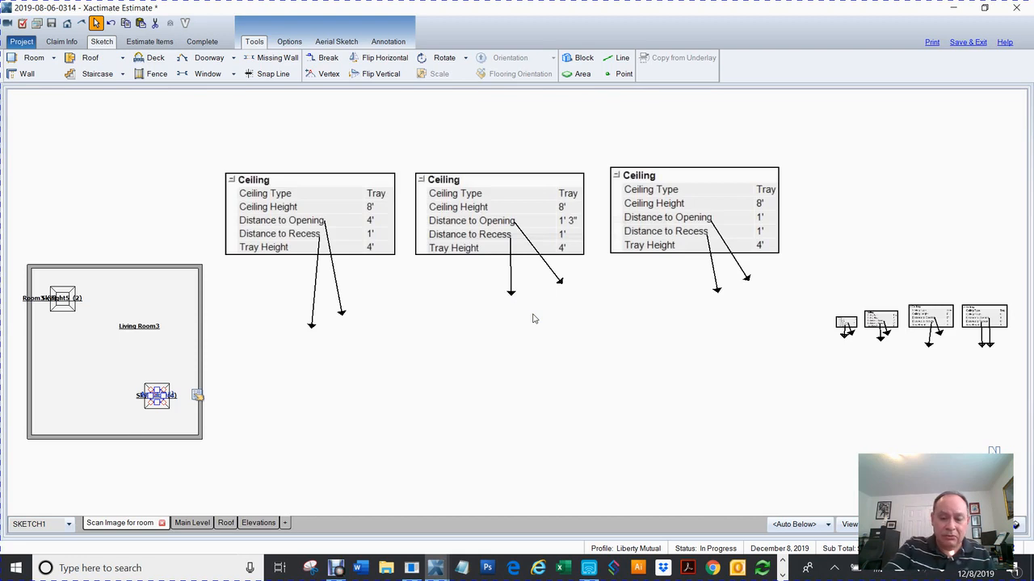
Step: In Living Room3's estimate items, deduct the skylight opening from the 1/2" drywall line by setting its calculation to C-1.17
click(150, 41)
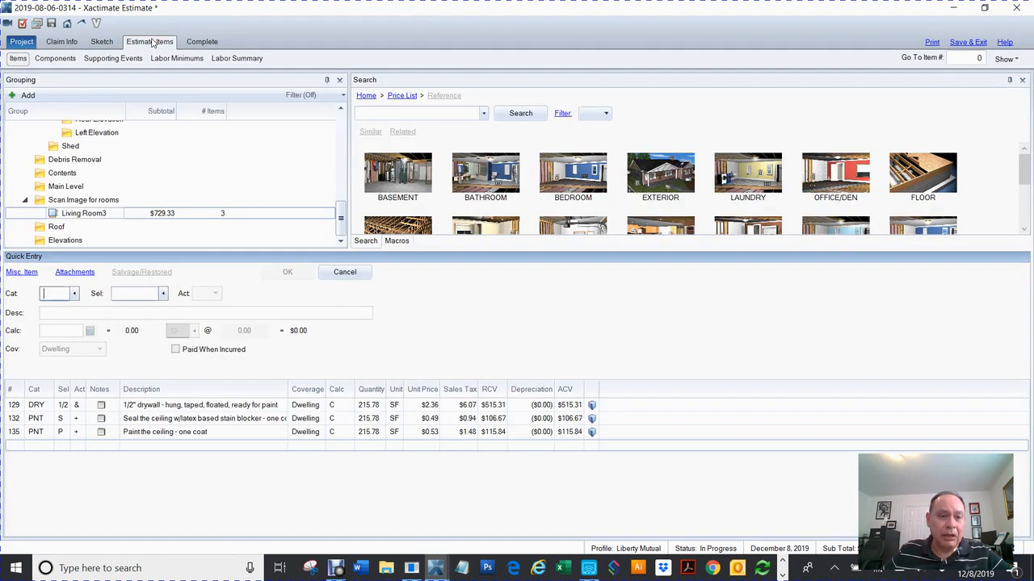
click(14, 406)
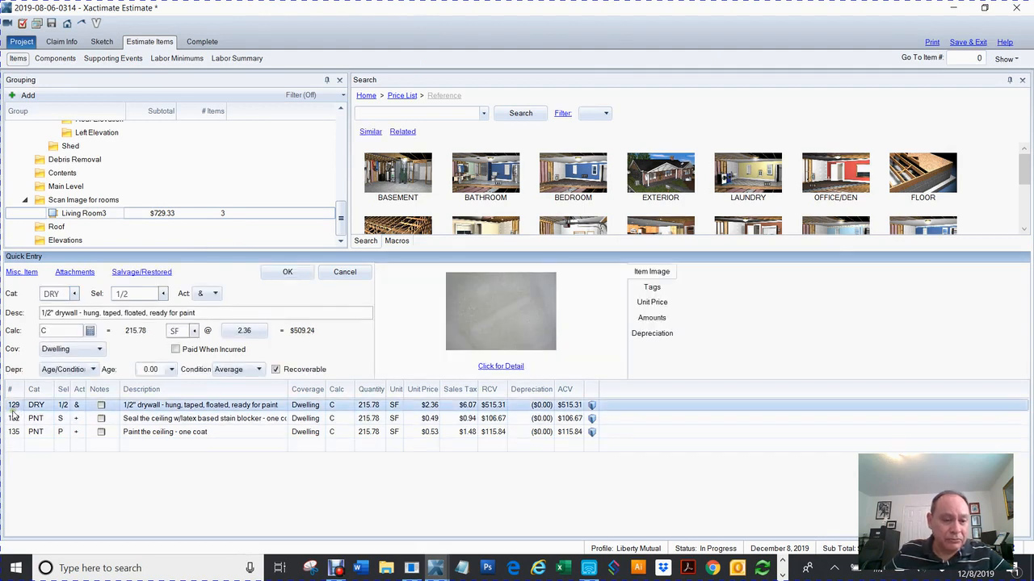
click(53, 332)
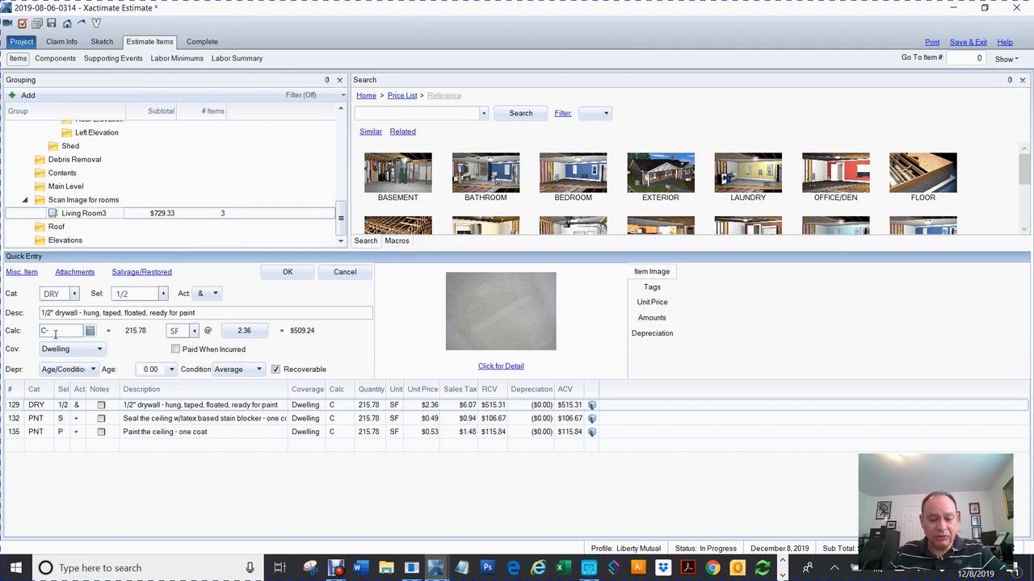
text(-1.17)
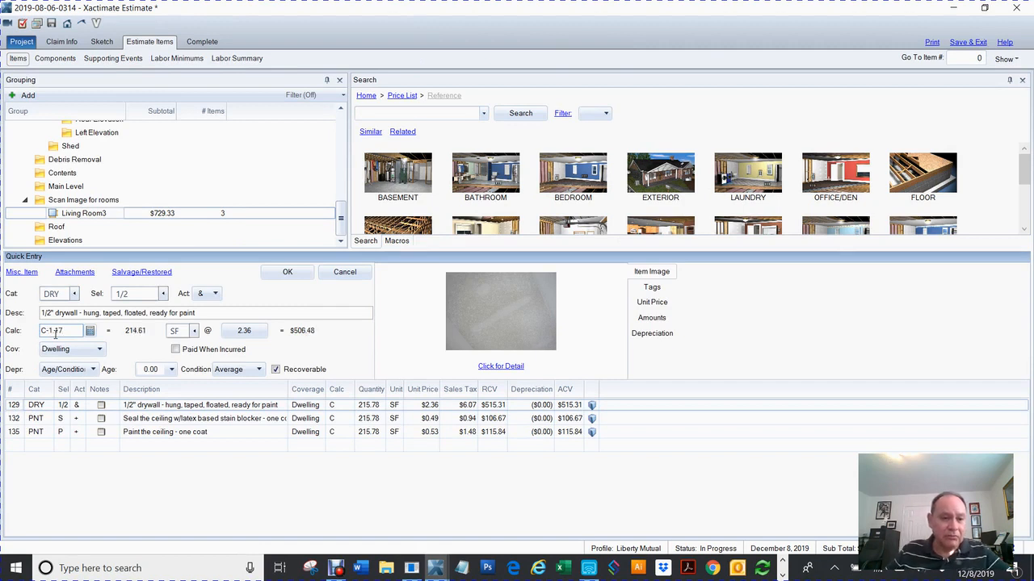
key(Return)
Step: Copy the drywall line's calculation C-1.17 into the stain-blocker ceiling sealing line, replacing its formula, and save it
click(21, 406)
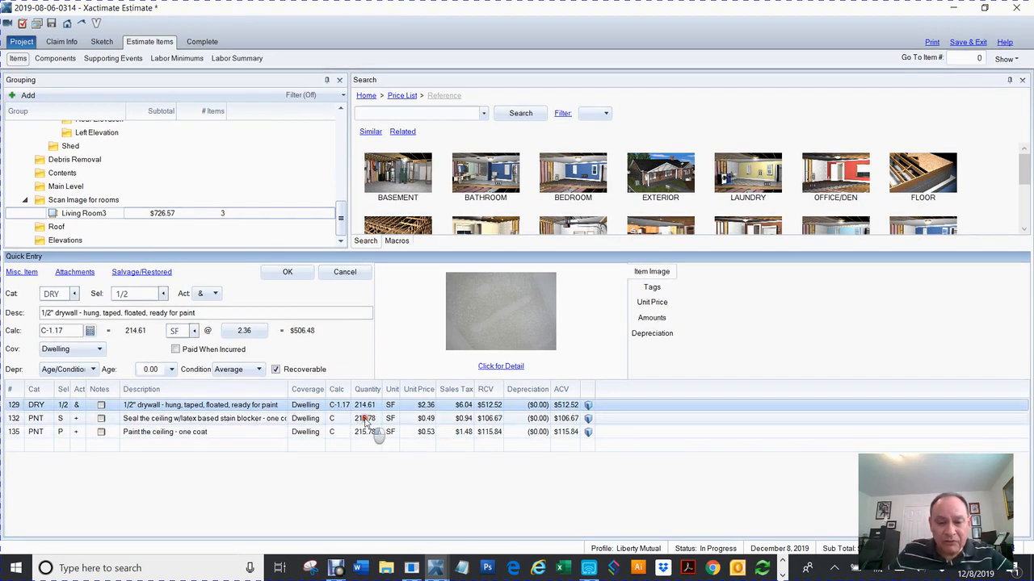
click(365, 419)
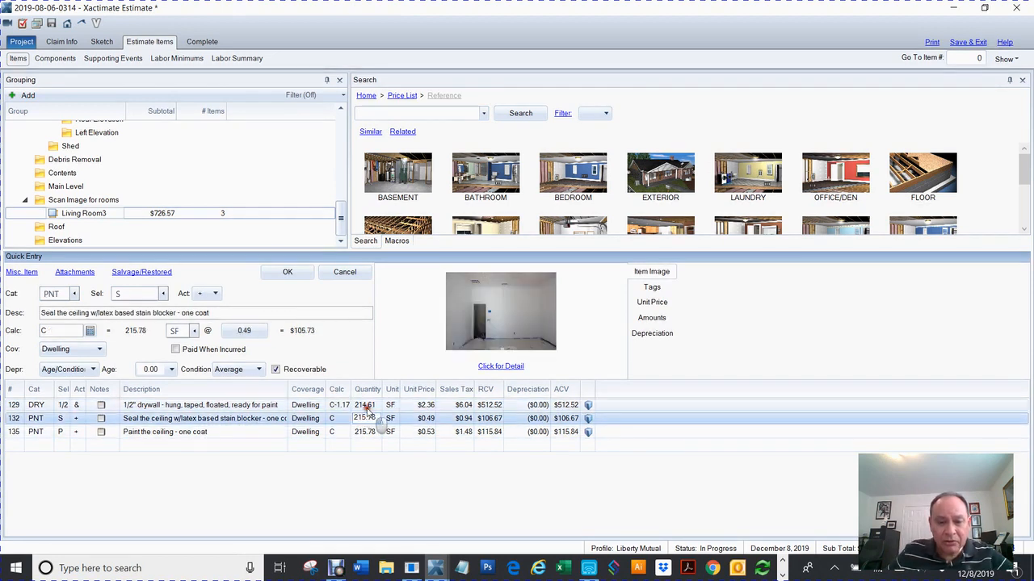
click(365, 406)
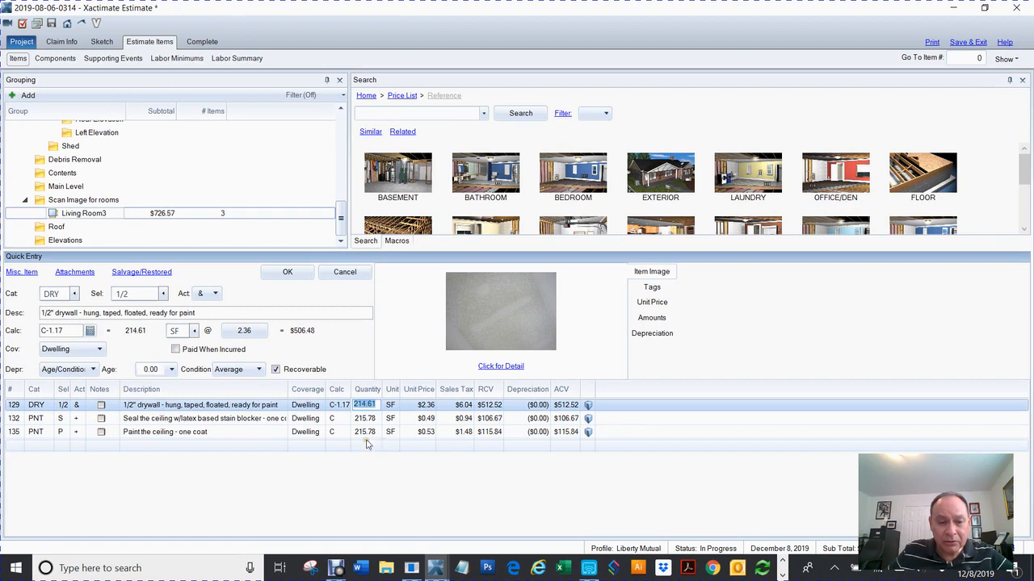
drag(69, 331, 23, 332)
key(ctrl+c)
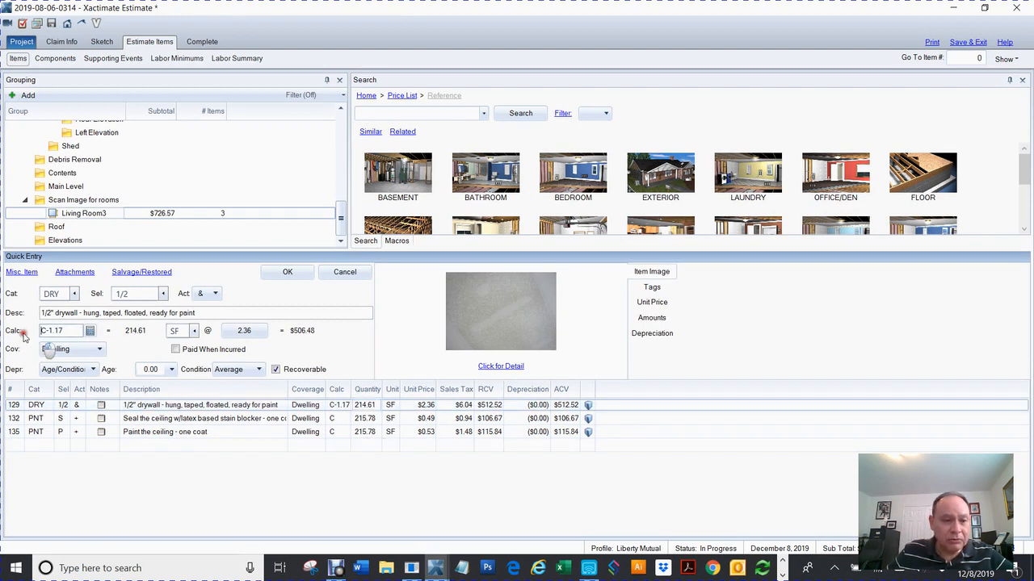
click(34, 420)
double_click(64, 330)
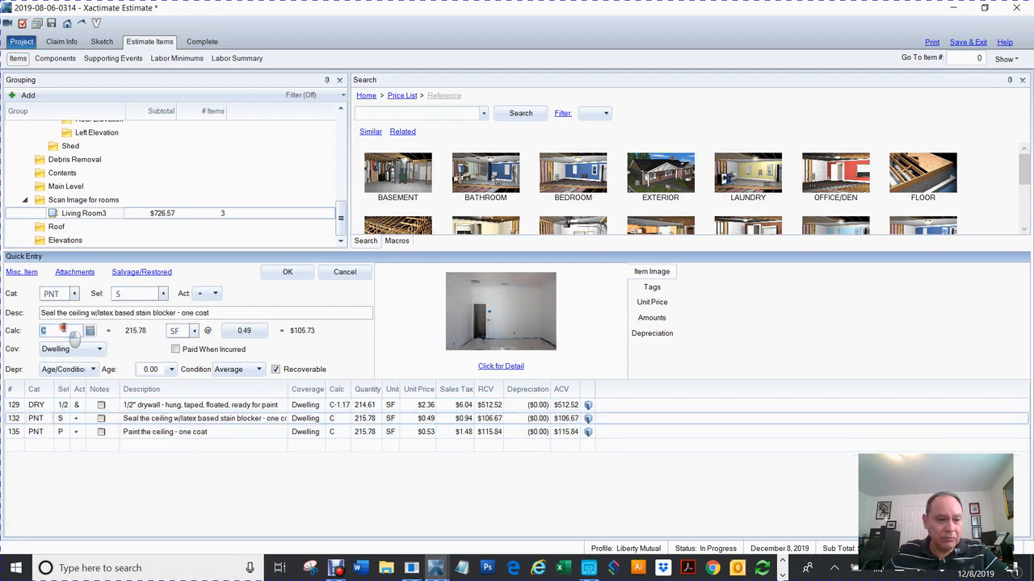
key(ctrl+v)
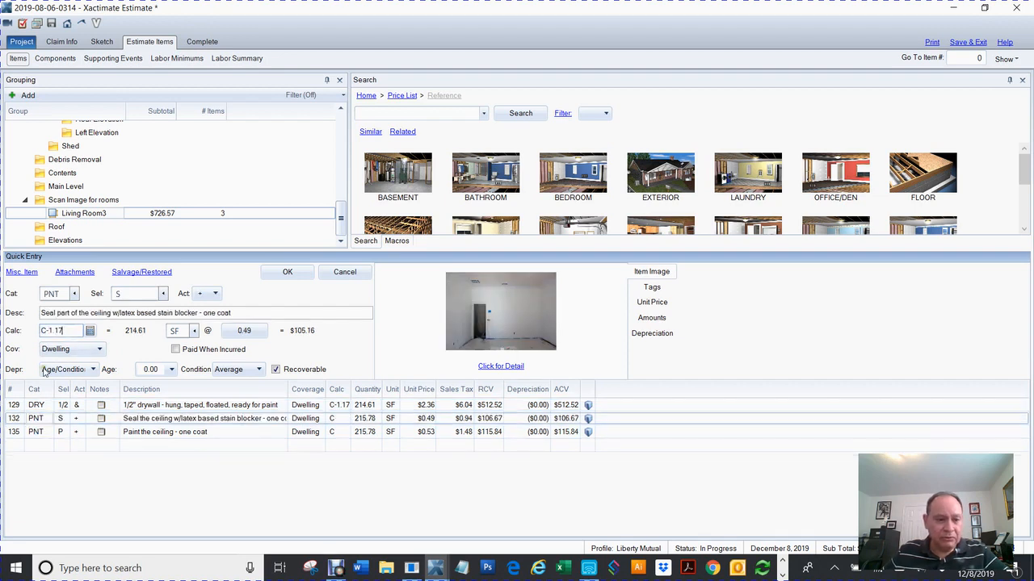
key(Return)
Step: Replace the calculation of the one-coat ceiling paint line with the copied C-1.17 and save it
click(13, 432)
double_click(64, 331)
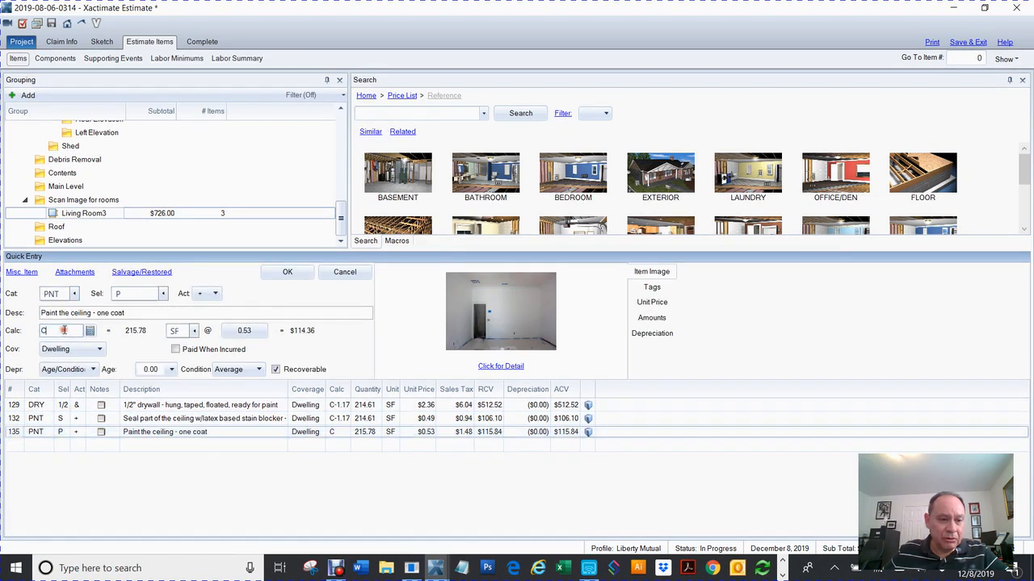
key(ctrl+v)
key(Return)
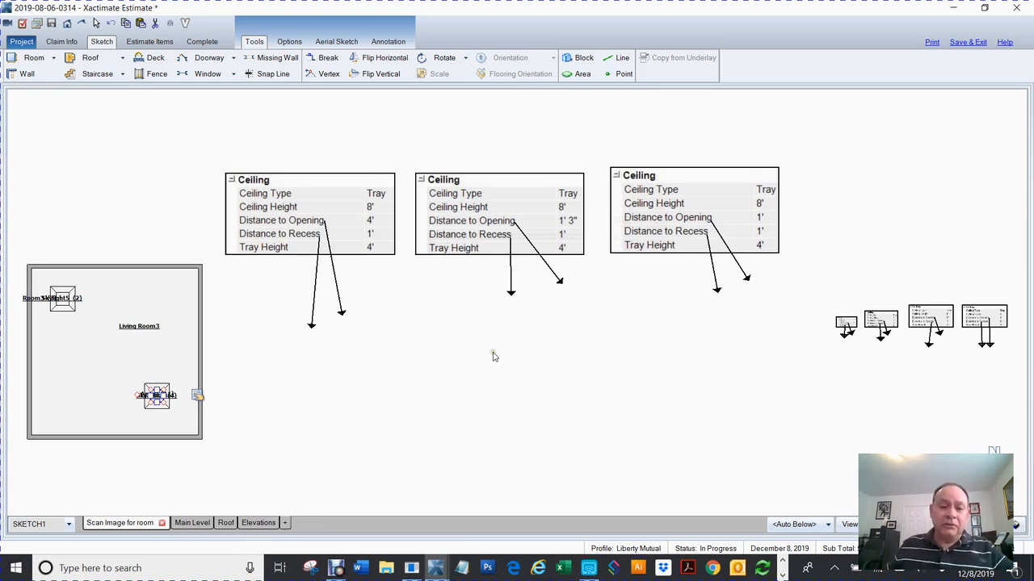
click(338, 571)
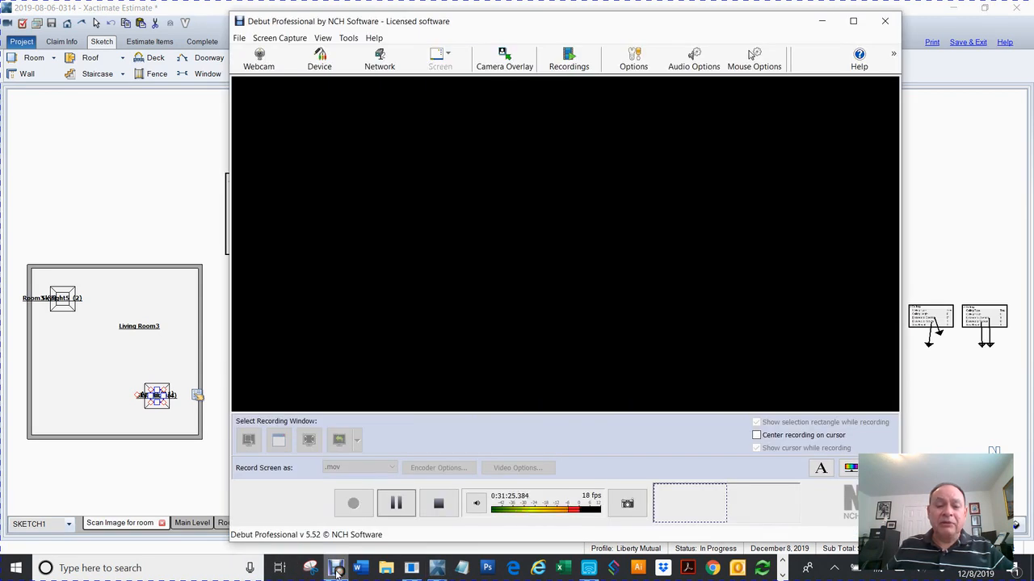